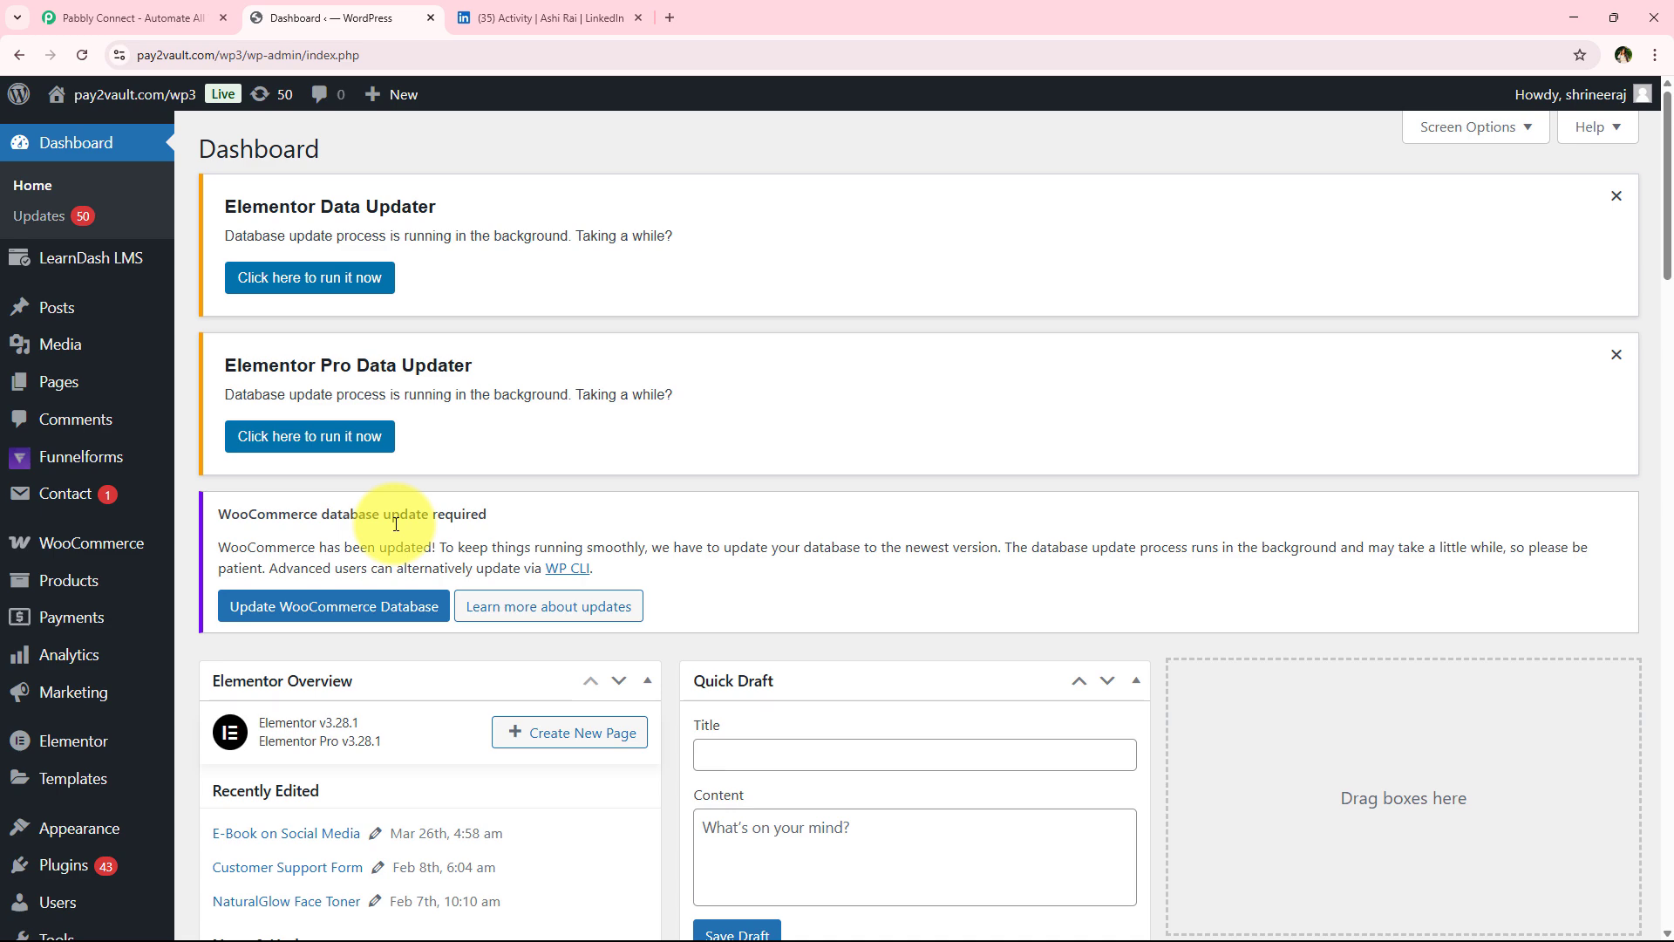
# Switch to the Pabbly Connect website tab and sign in to the Pabbly account
pyautogui.click(486, 16)
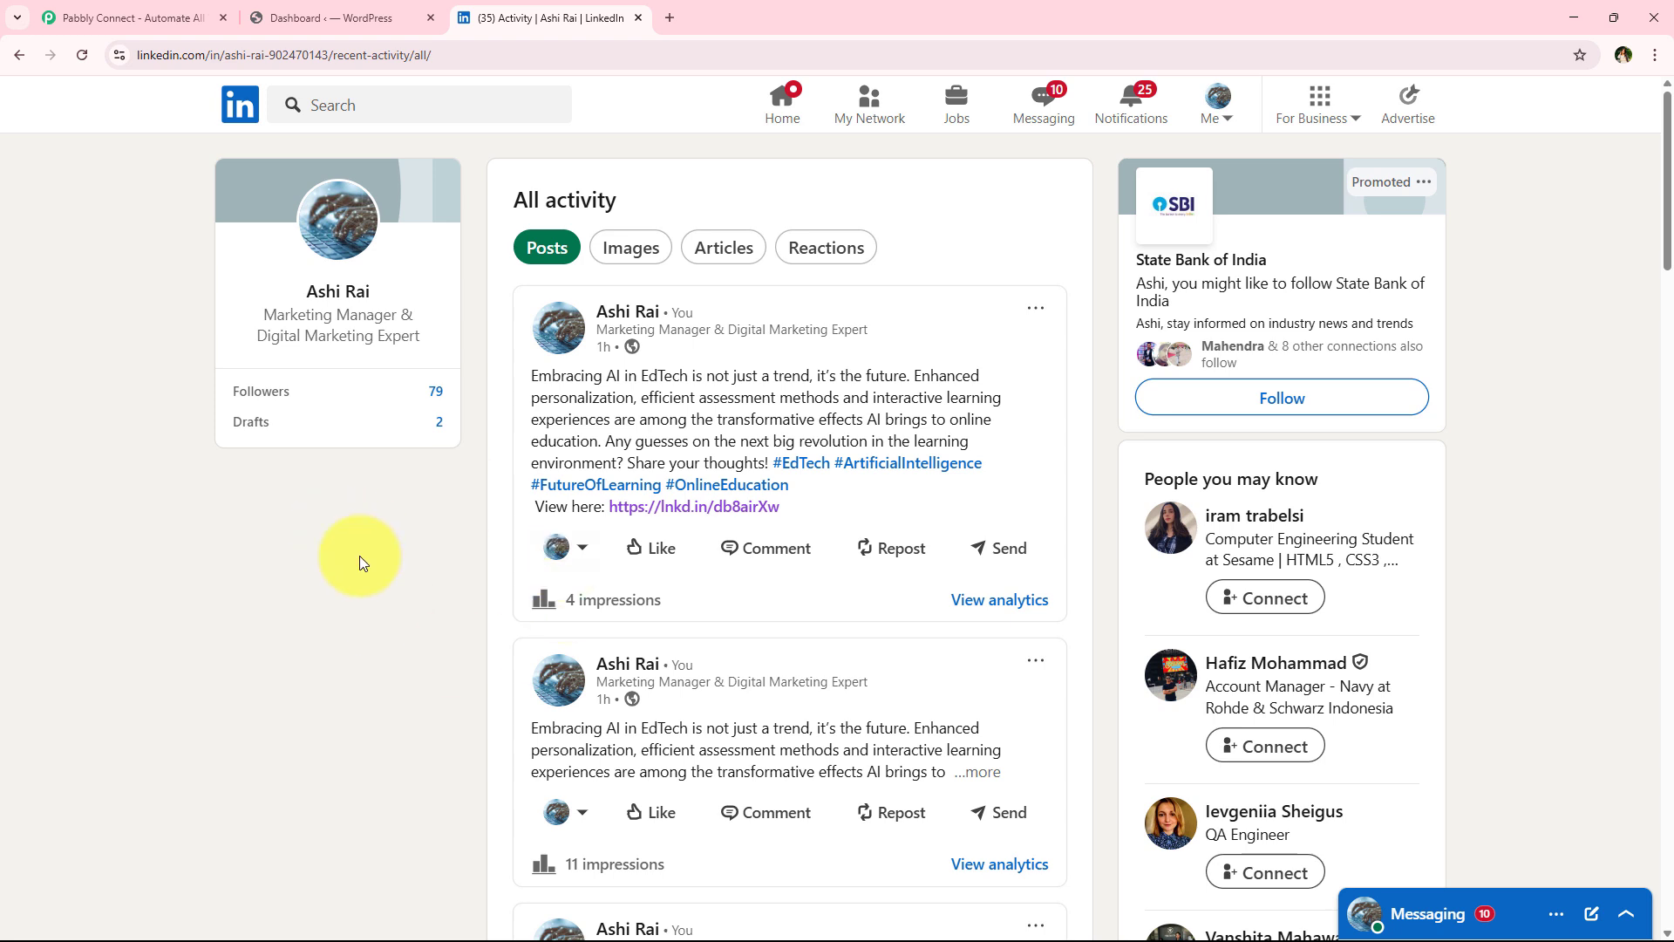
pyautogui.click(202, 13)
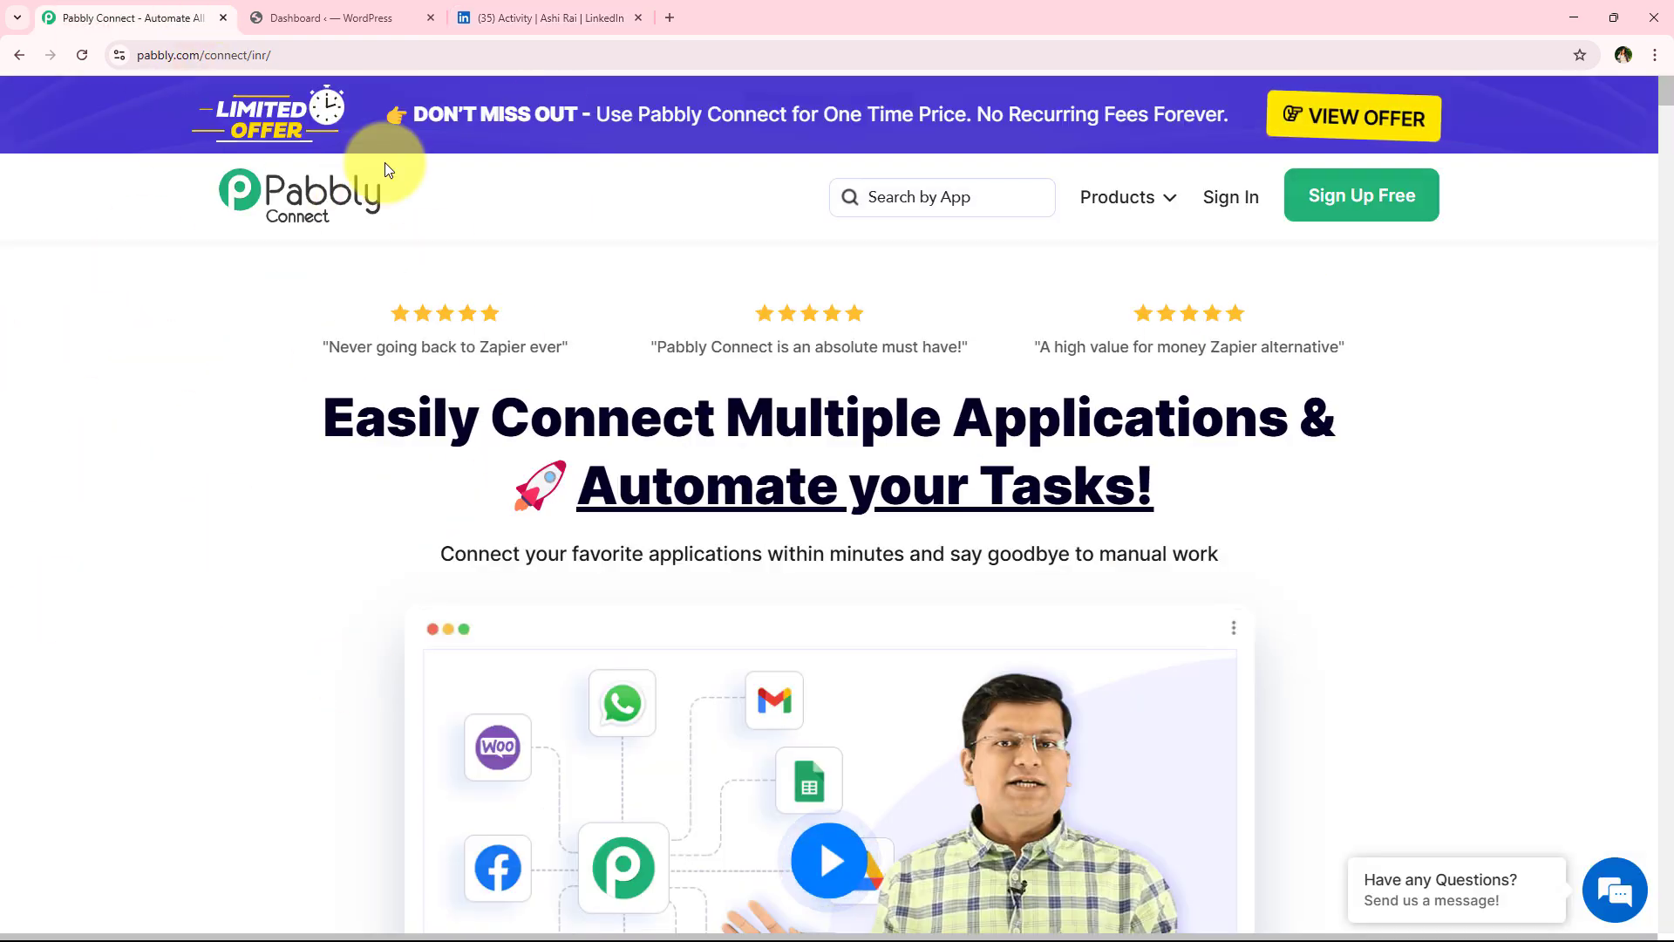
pyautogui.click(349, 58)
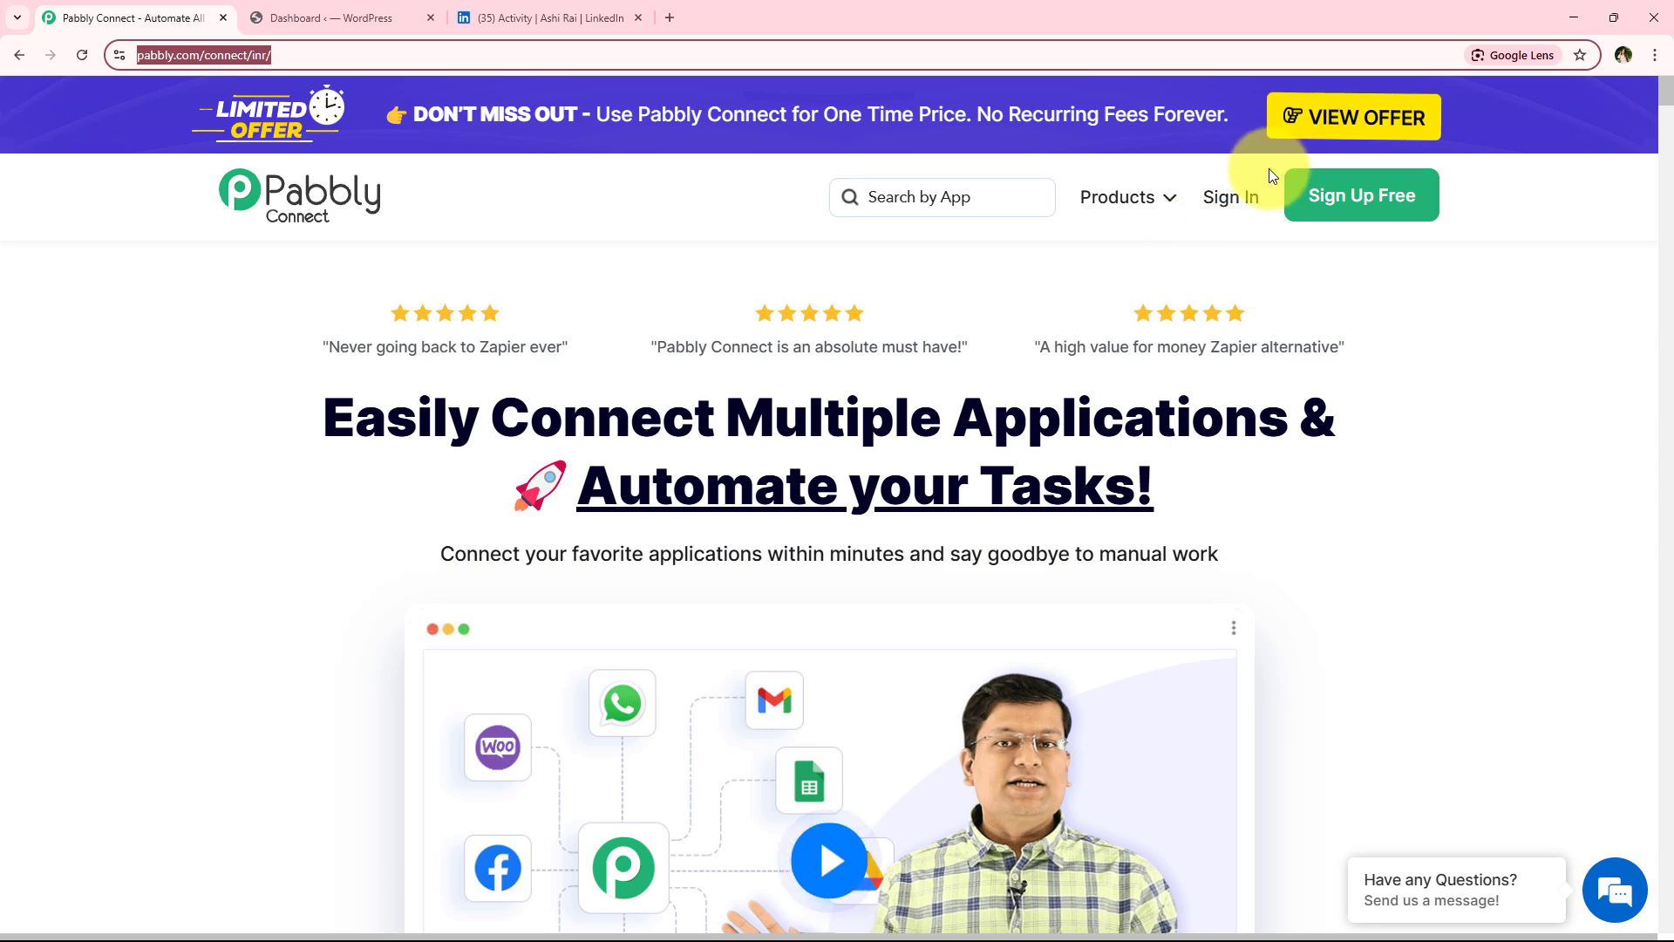
pyautogui.click(1239, 193)
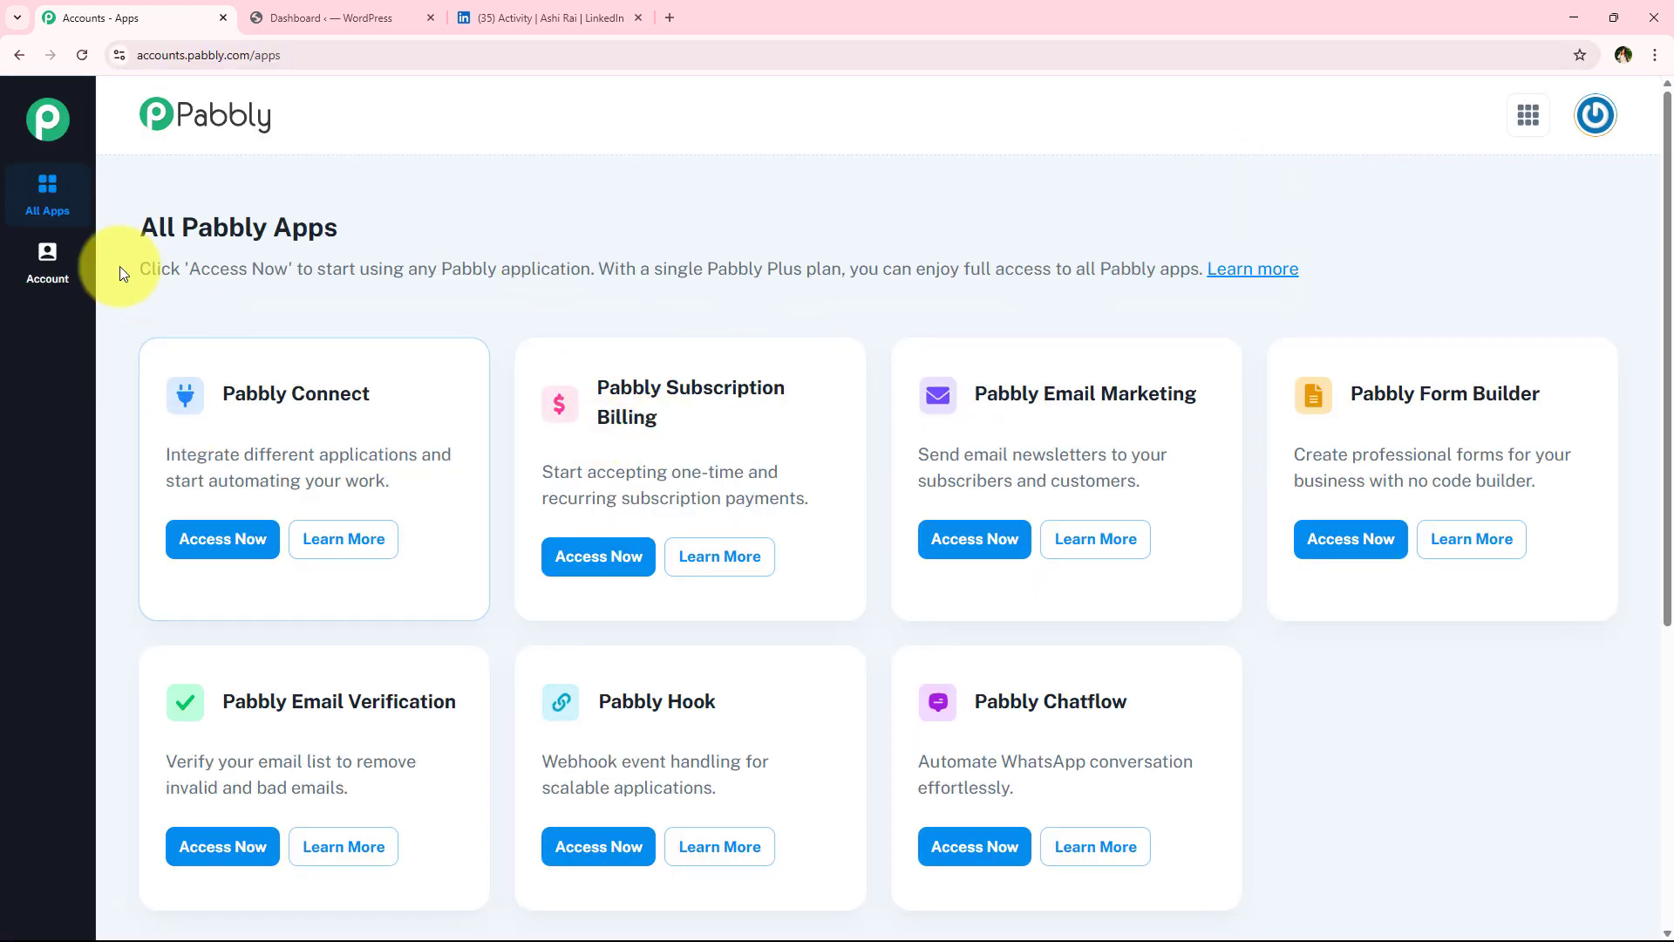
# Open Pabbly Connect from the list of all Pabbly apps
pyautogui.moveTo(123, 231); pyautogui.dragTo(352, 213)
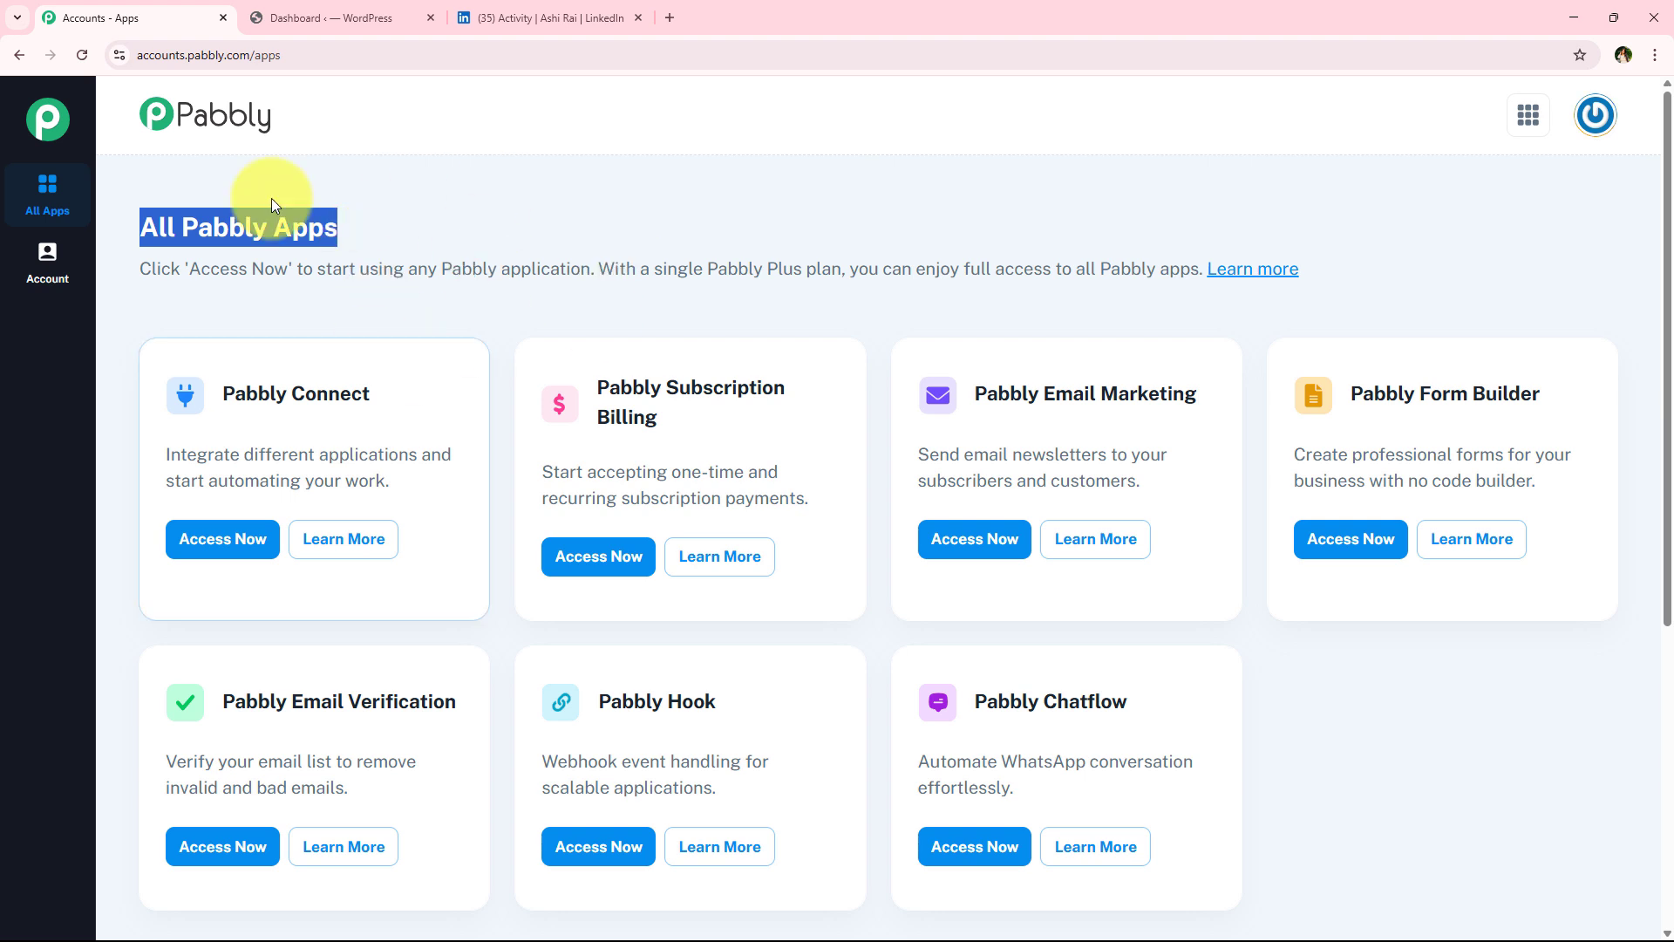
pyautogui.moveTo(229, 385); pyautogui.dragTo(393, 385)
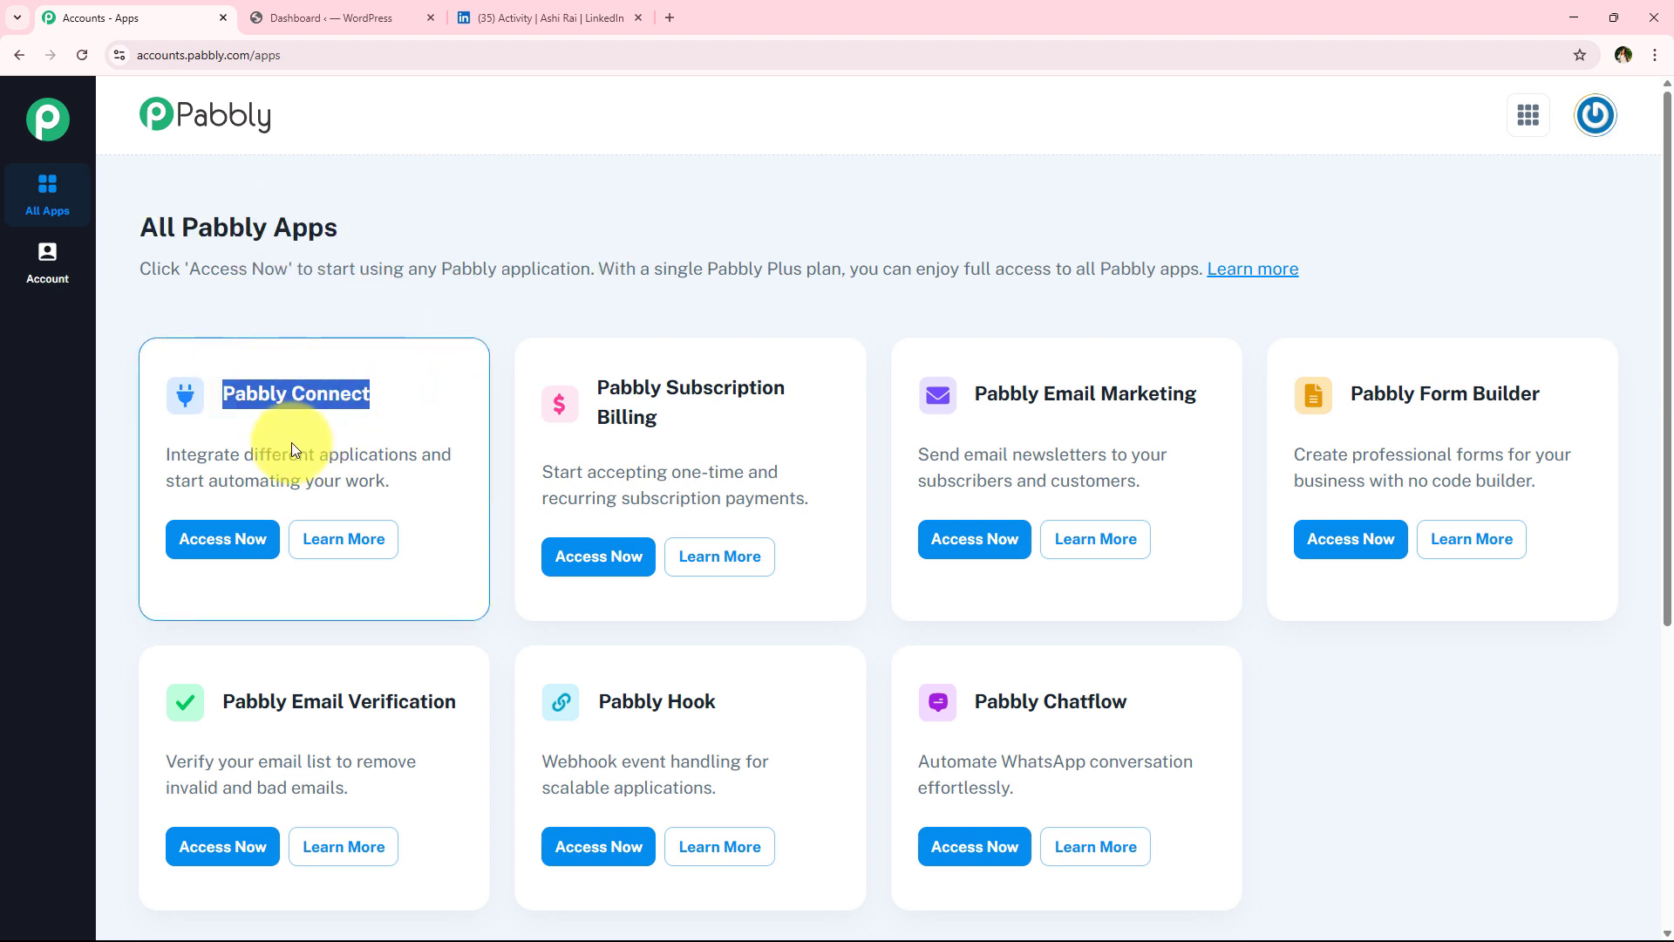
pyautogui.moveTo(246, 454); pyautogui.dragTo(422, 453)
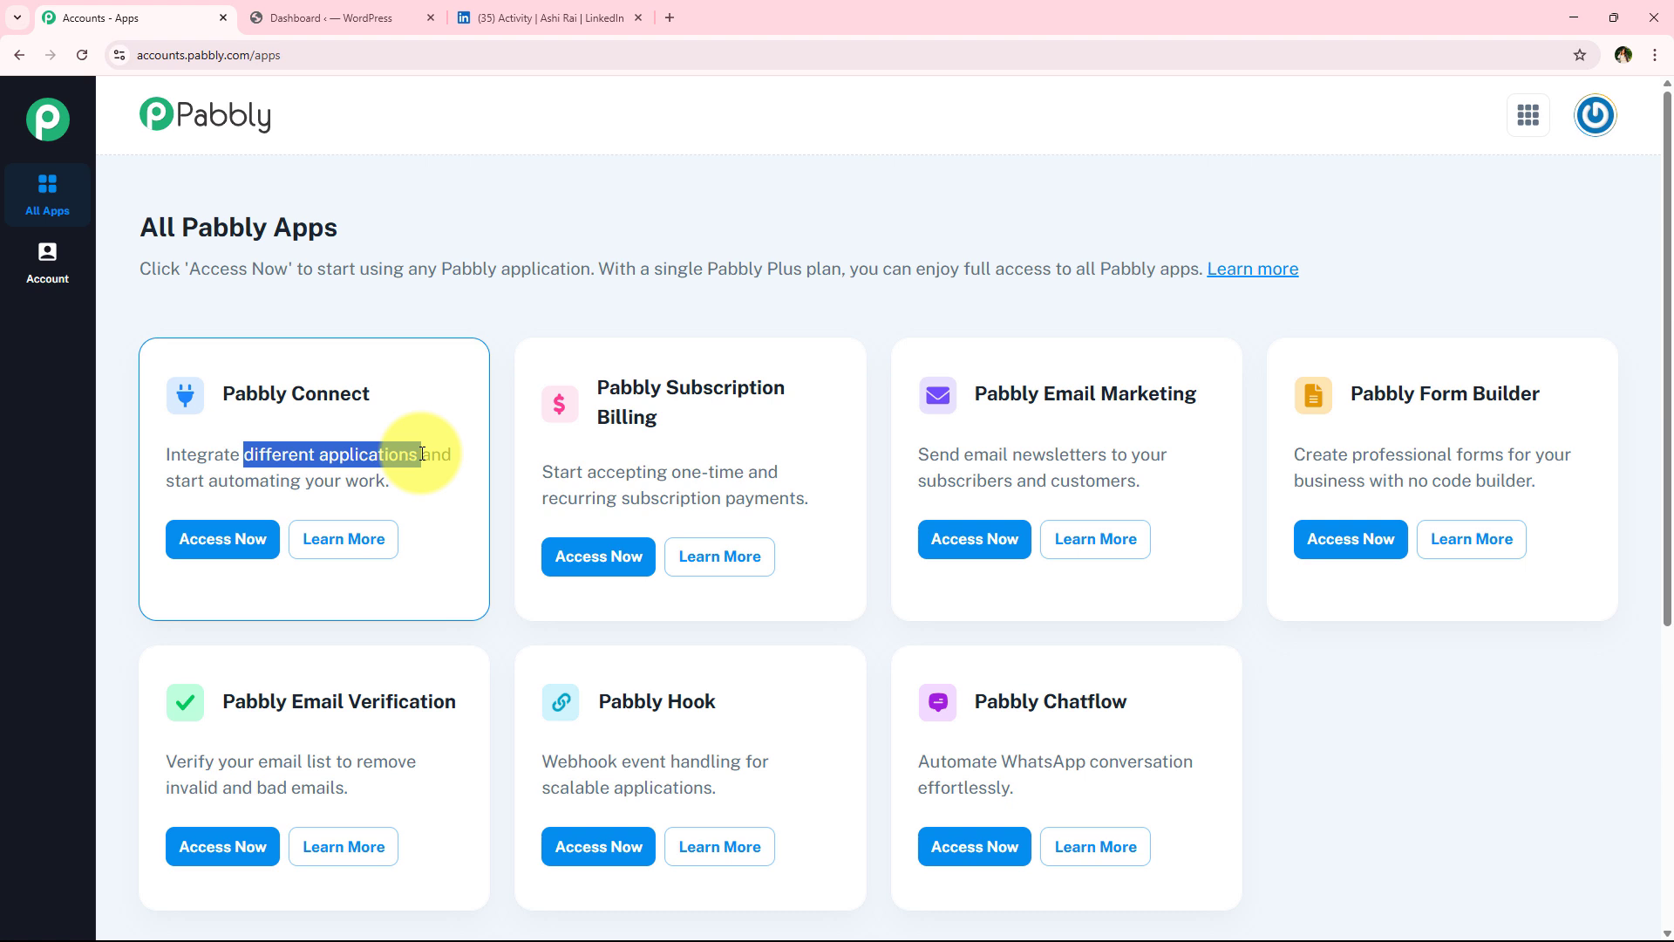
pyautogui.click(248, 551)
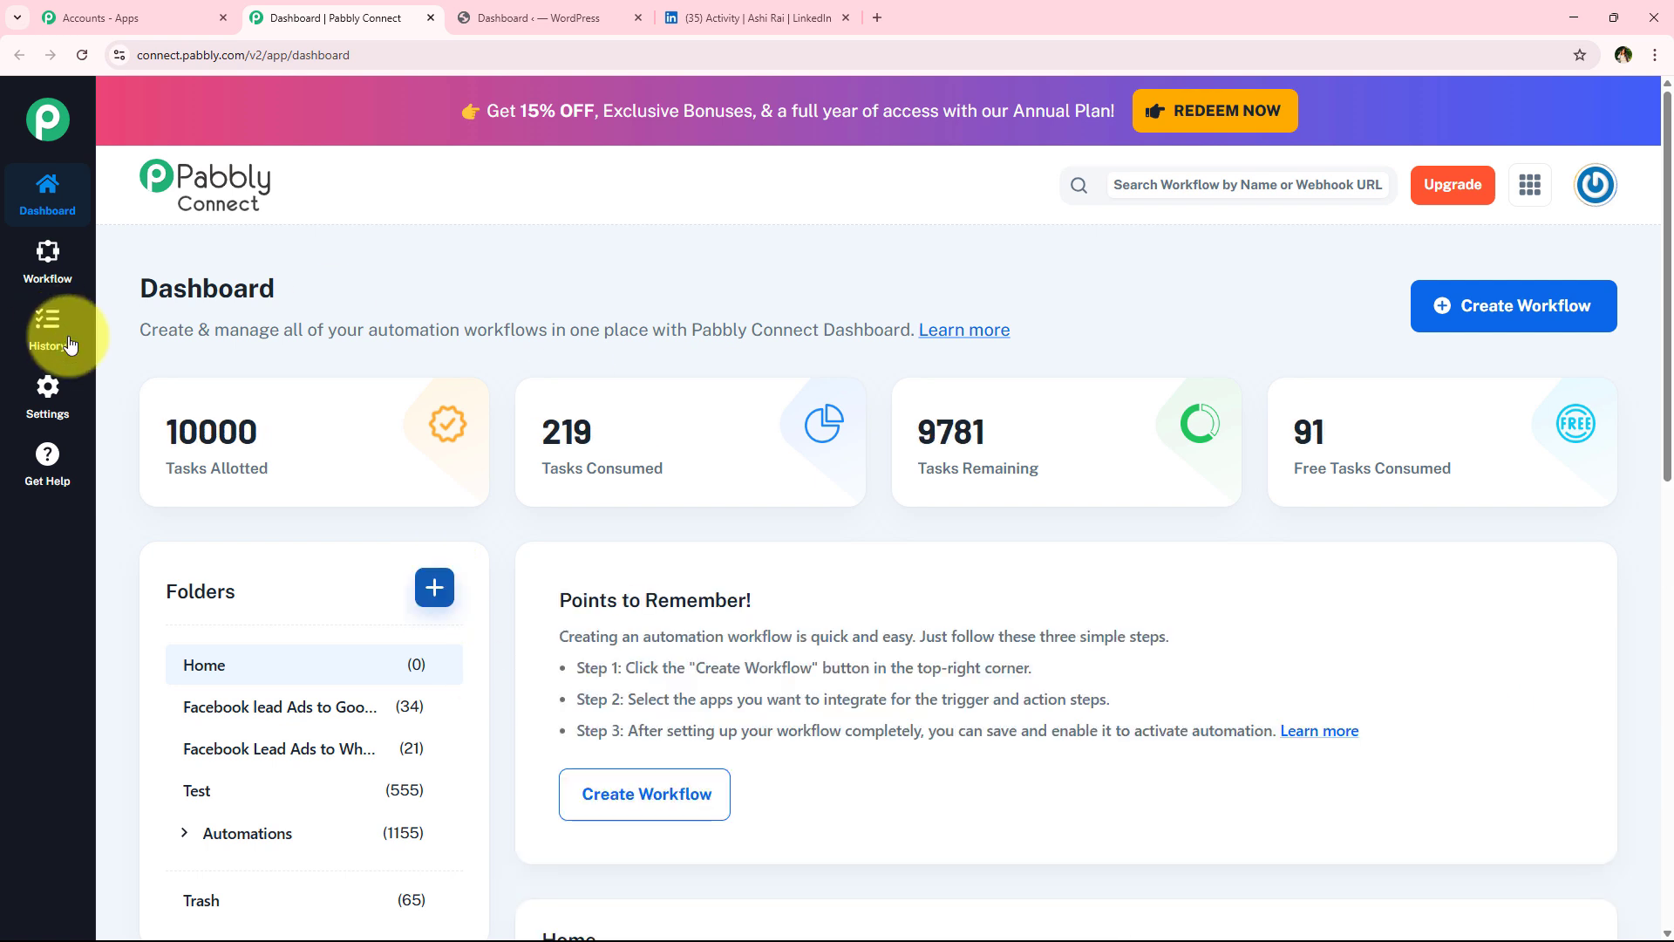
# Create a workflow named "How to Use an AI Agent for Automated LinkedIn Article Summarization and Sharing" in the Automations folder
pyautogui.moveTo(142, 272); pyautogui.dragTo(299, 273)
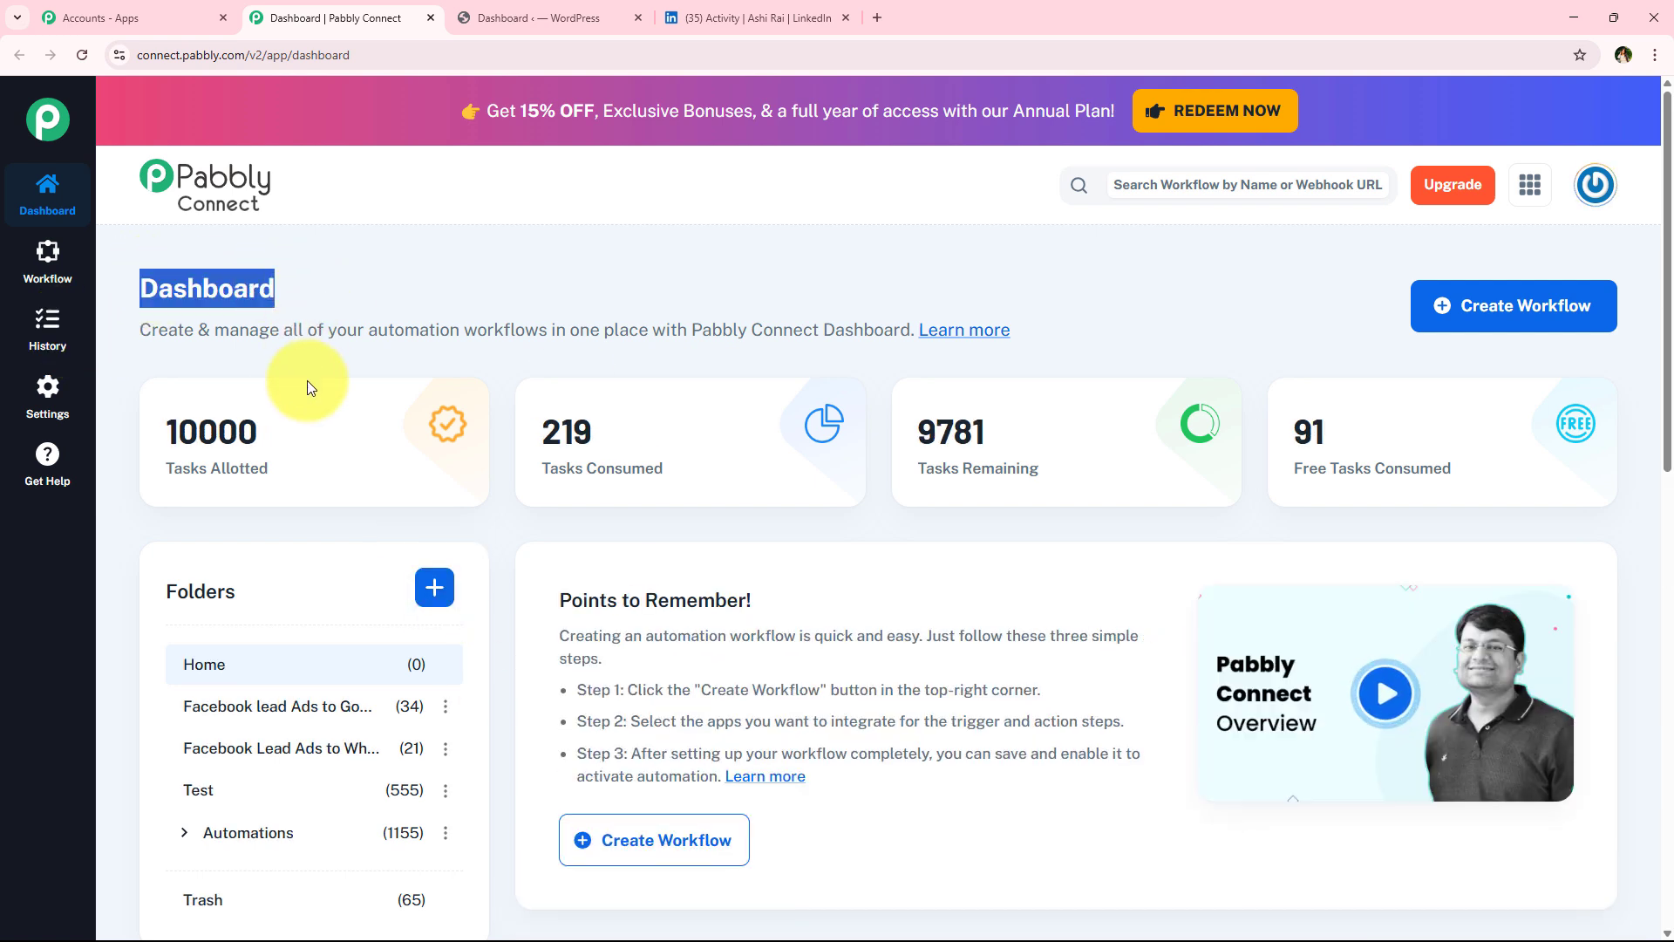
pyautogui.click(1496, 305)
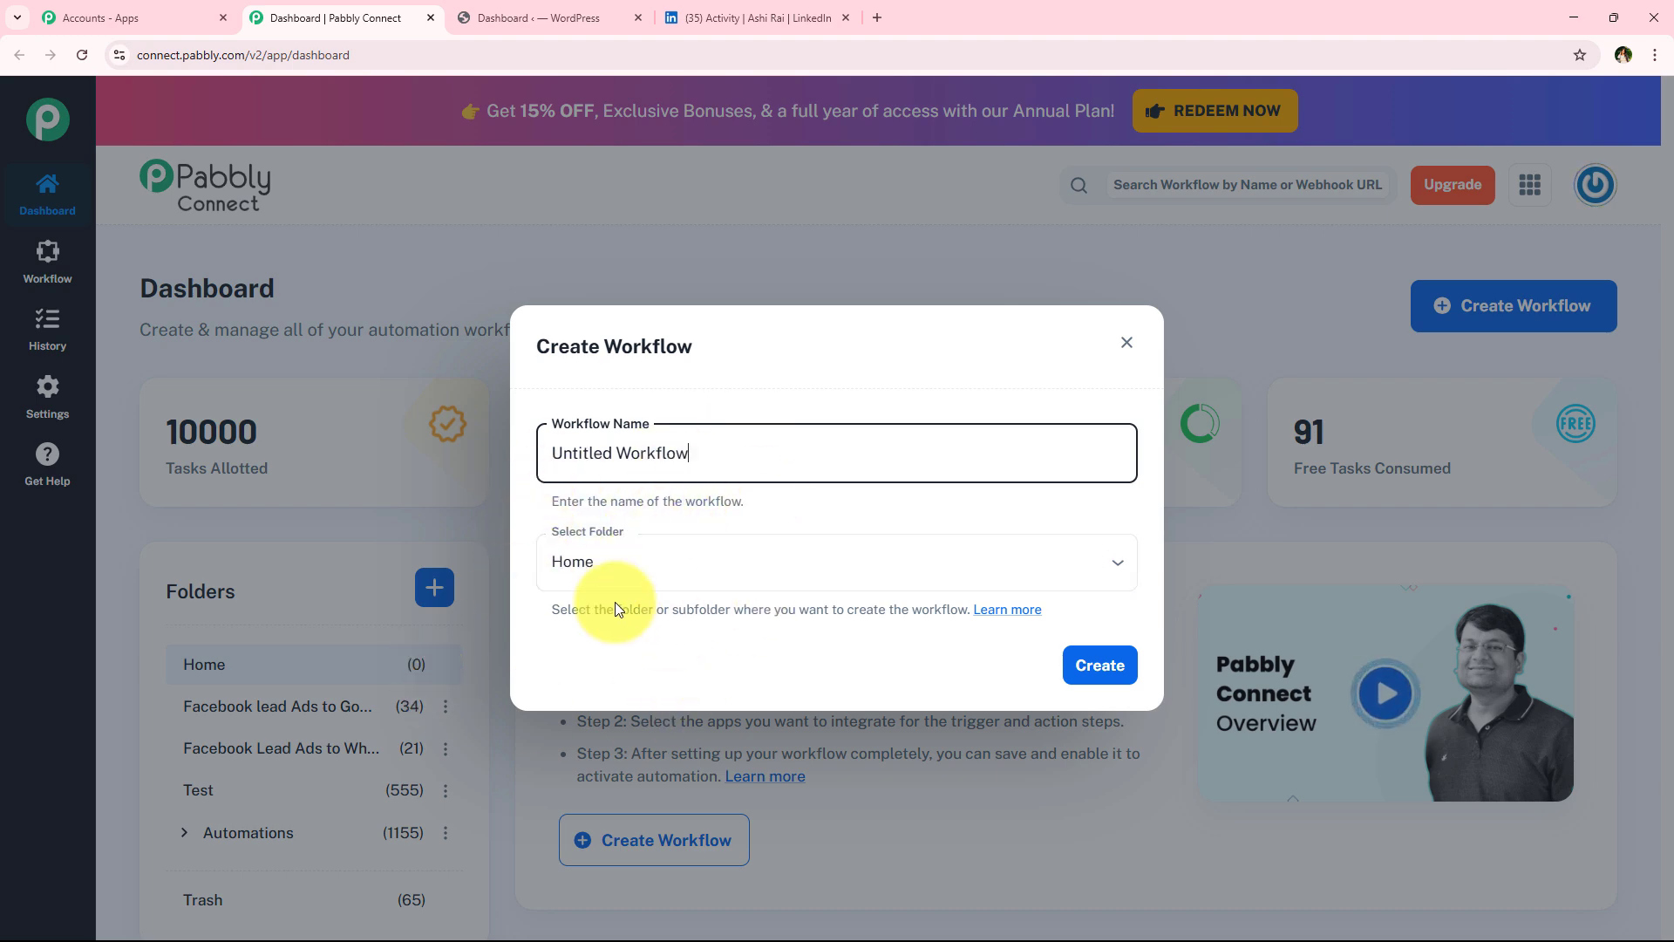
pyautogui.click(625, 564)
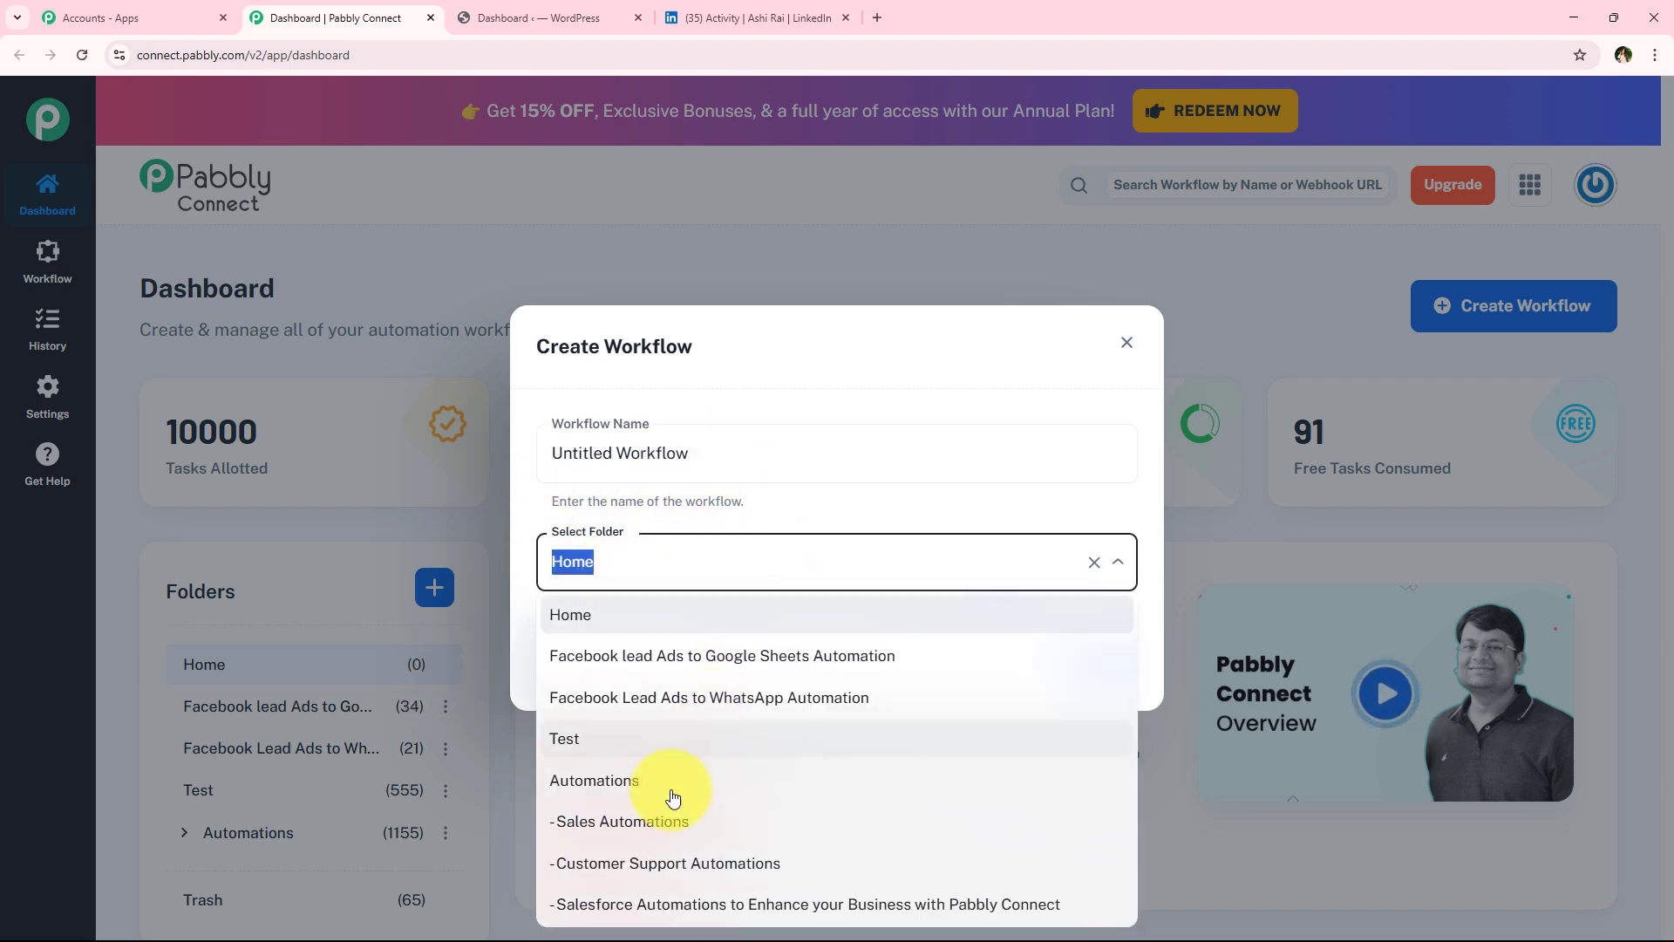
pyautogui.click(601, 785)
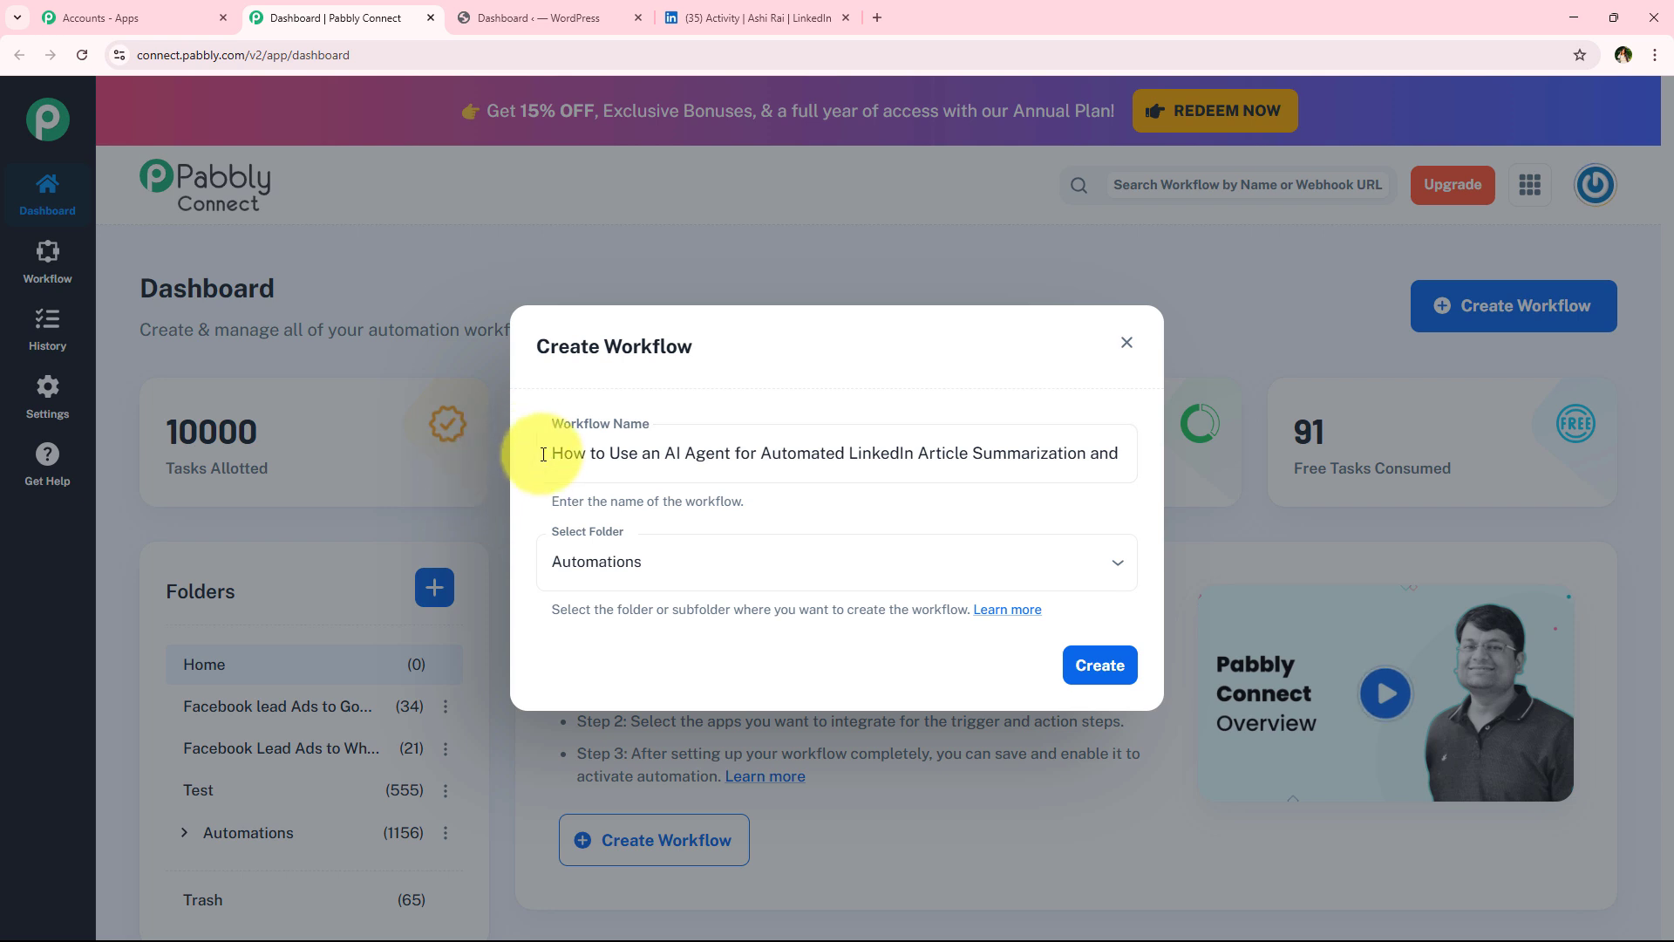
pyautogui.moveTo(523, 451); pyautogui.dragTo(1184, 479)
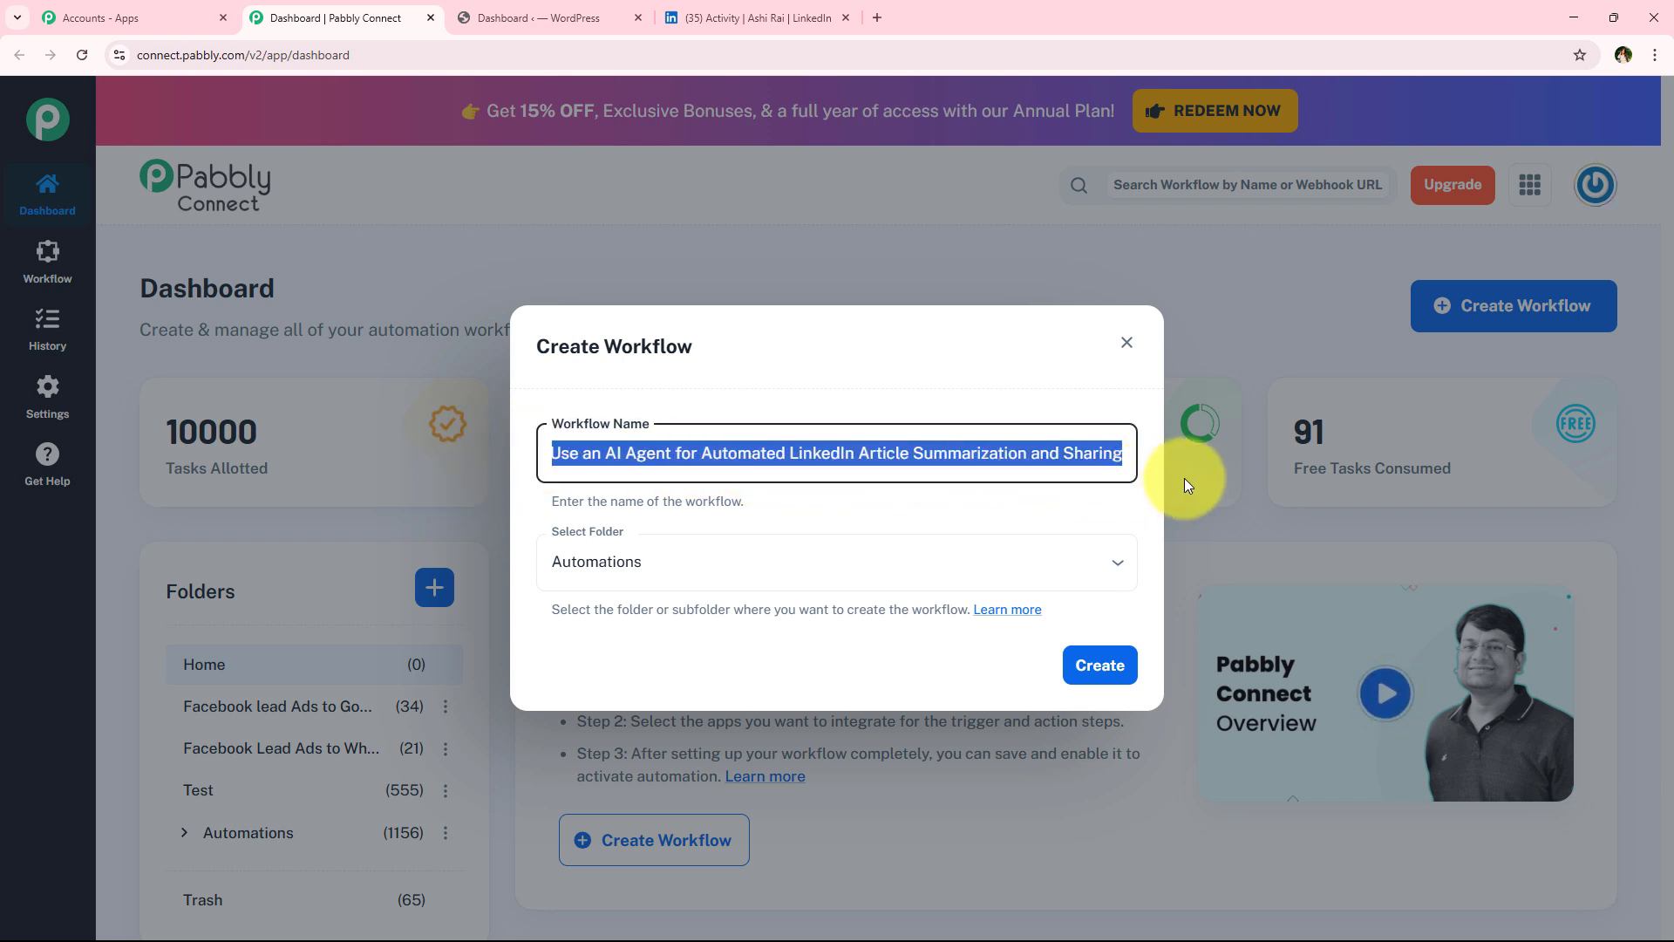
pyautogui.click(1103, 678)
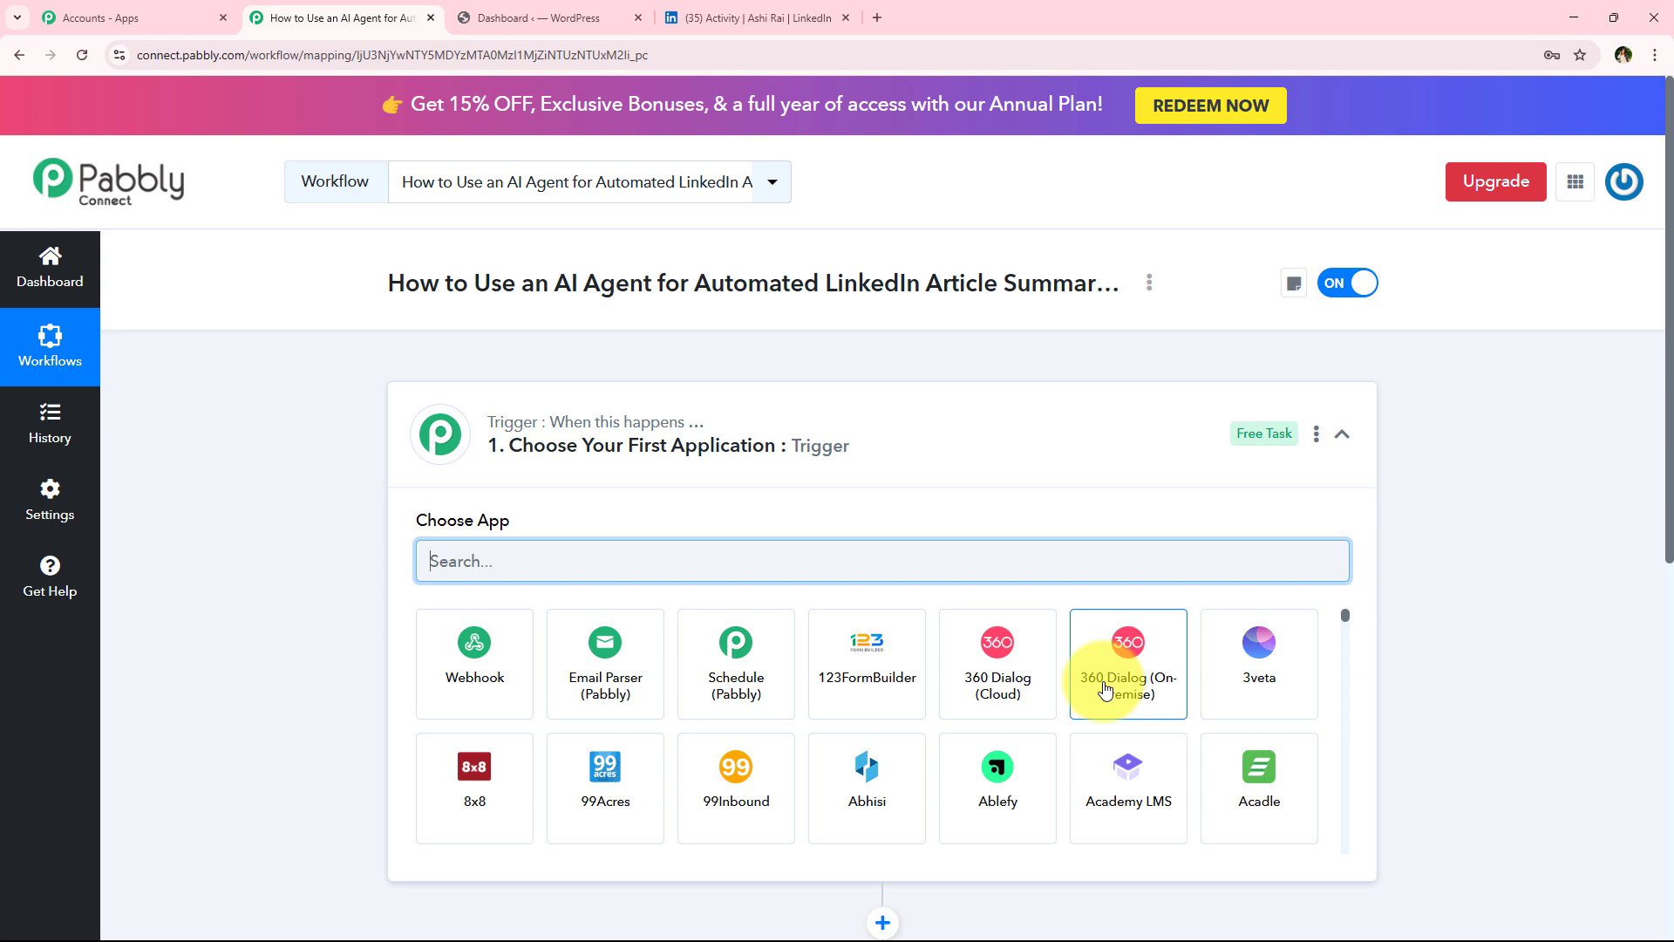
pyautogui.click(802, 436)
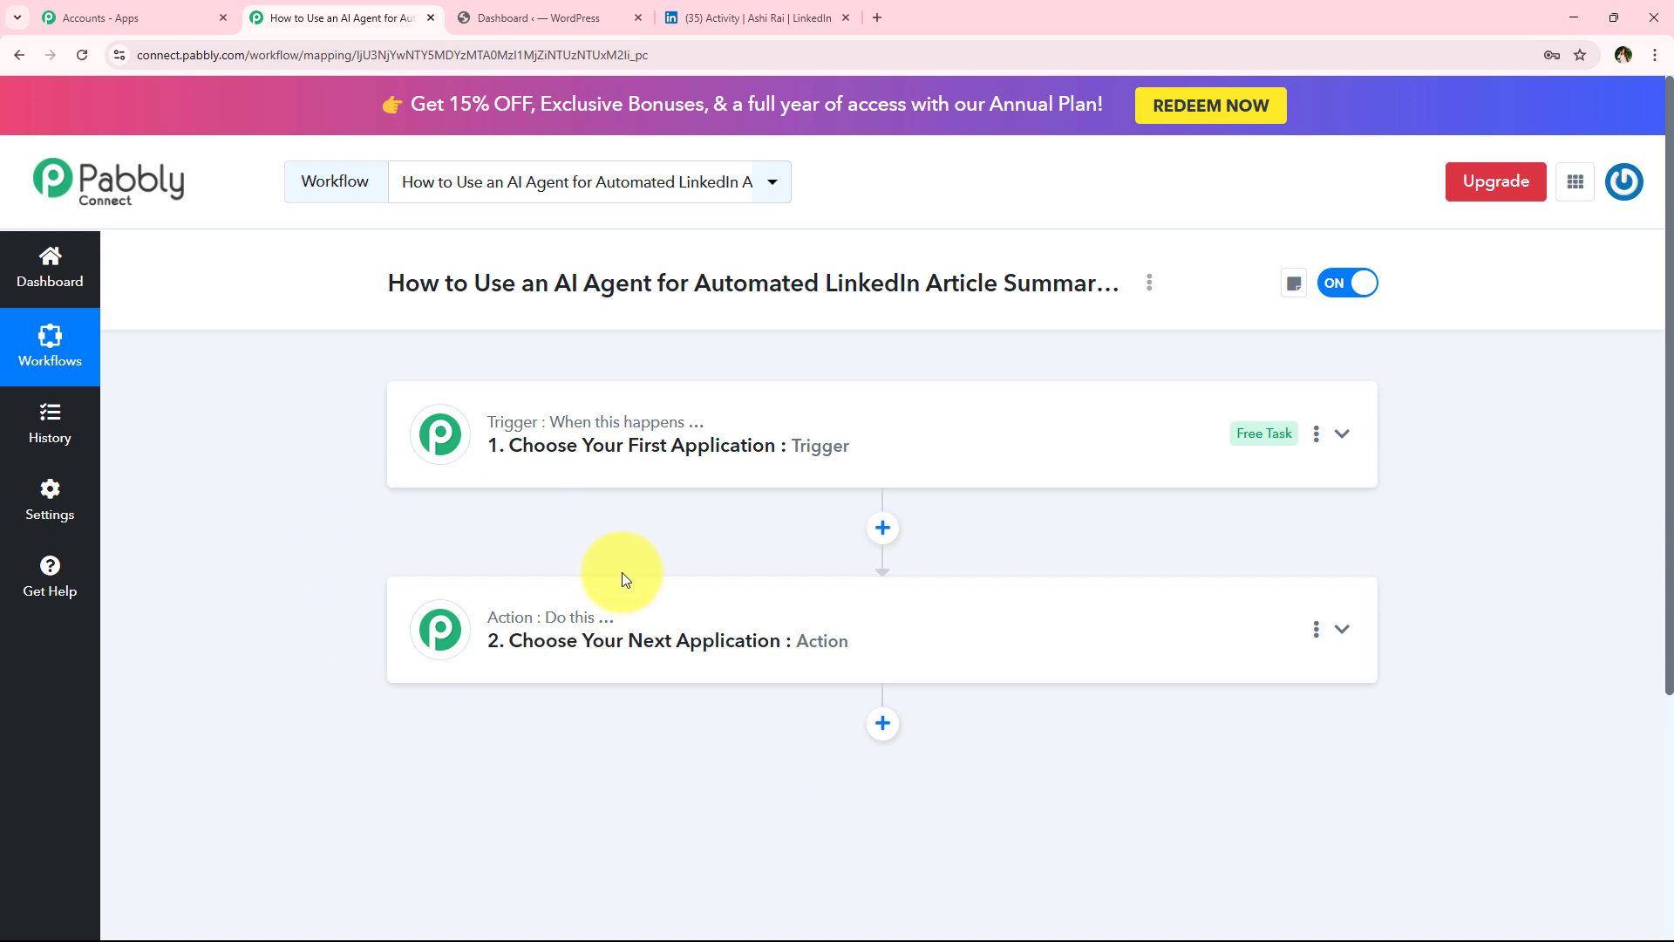
pyautogui.moveTo(567, 417)
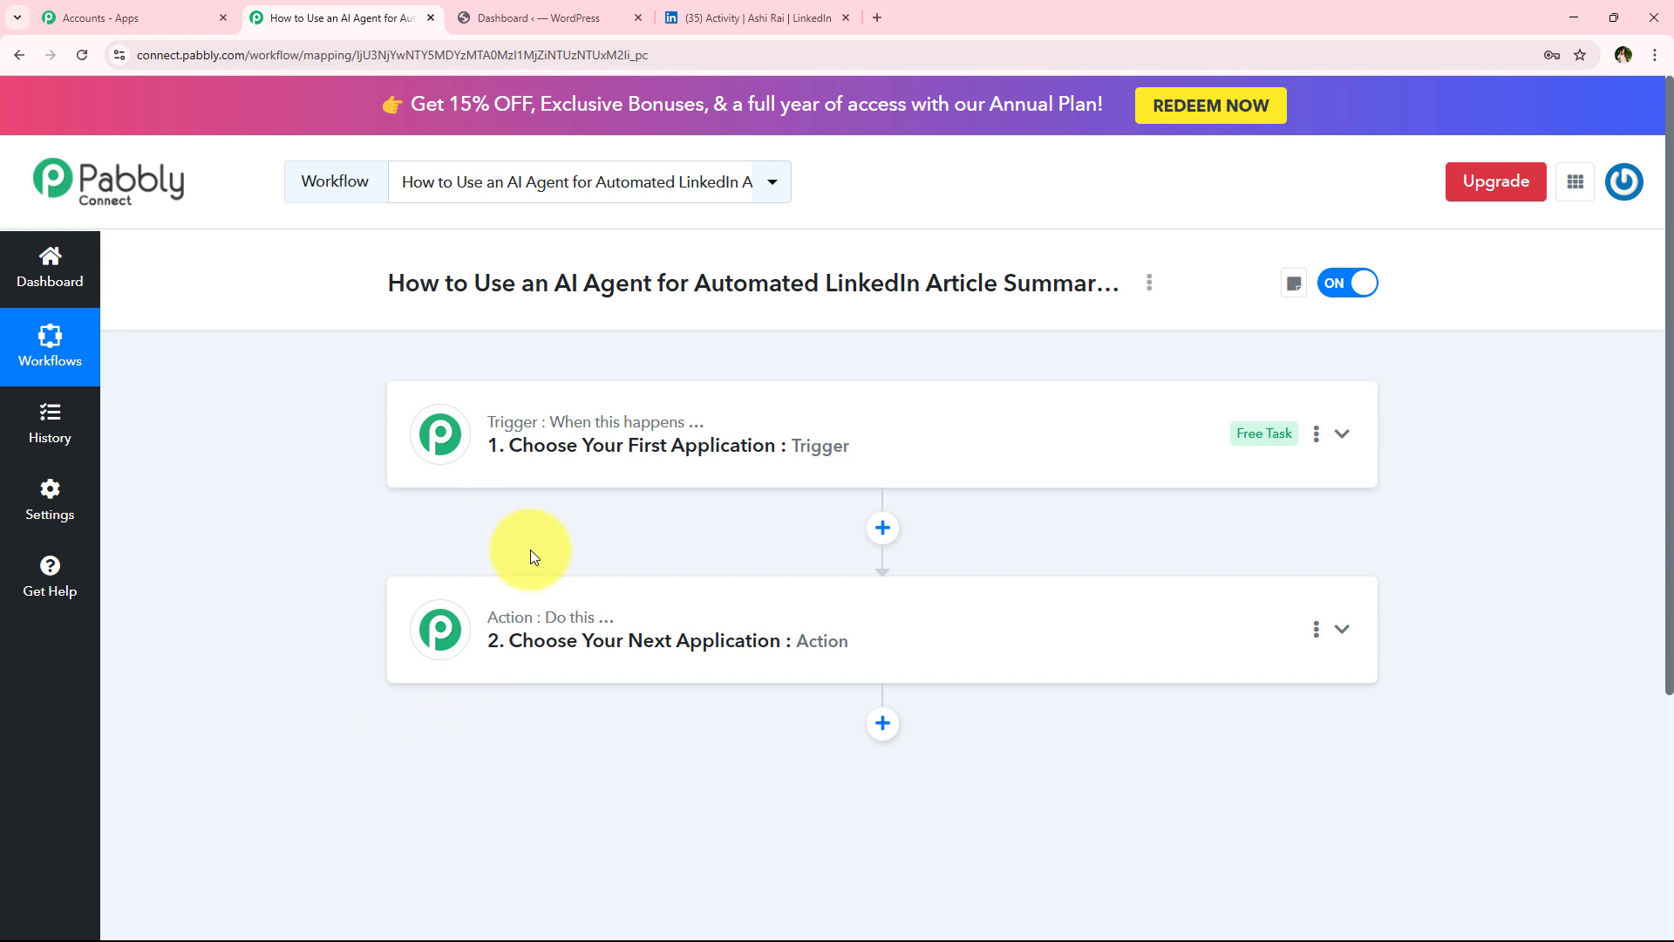
pyautogui.click(587, 456)
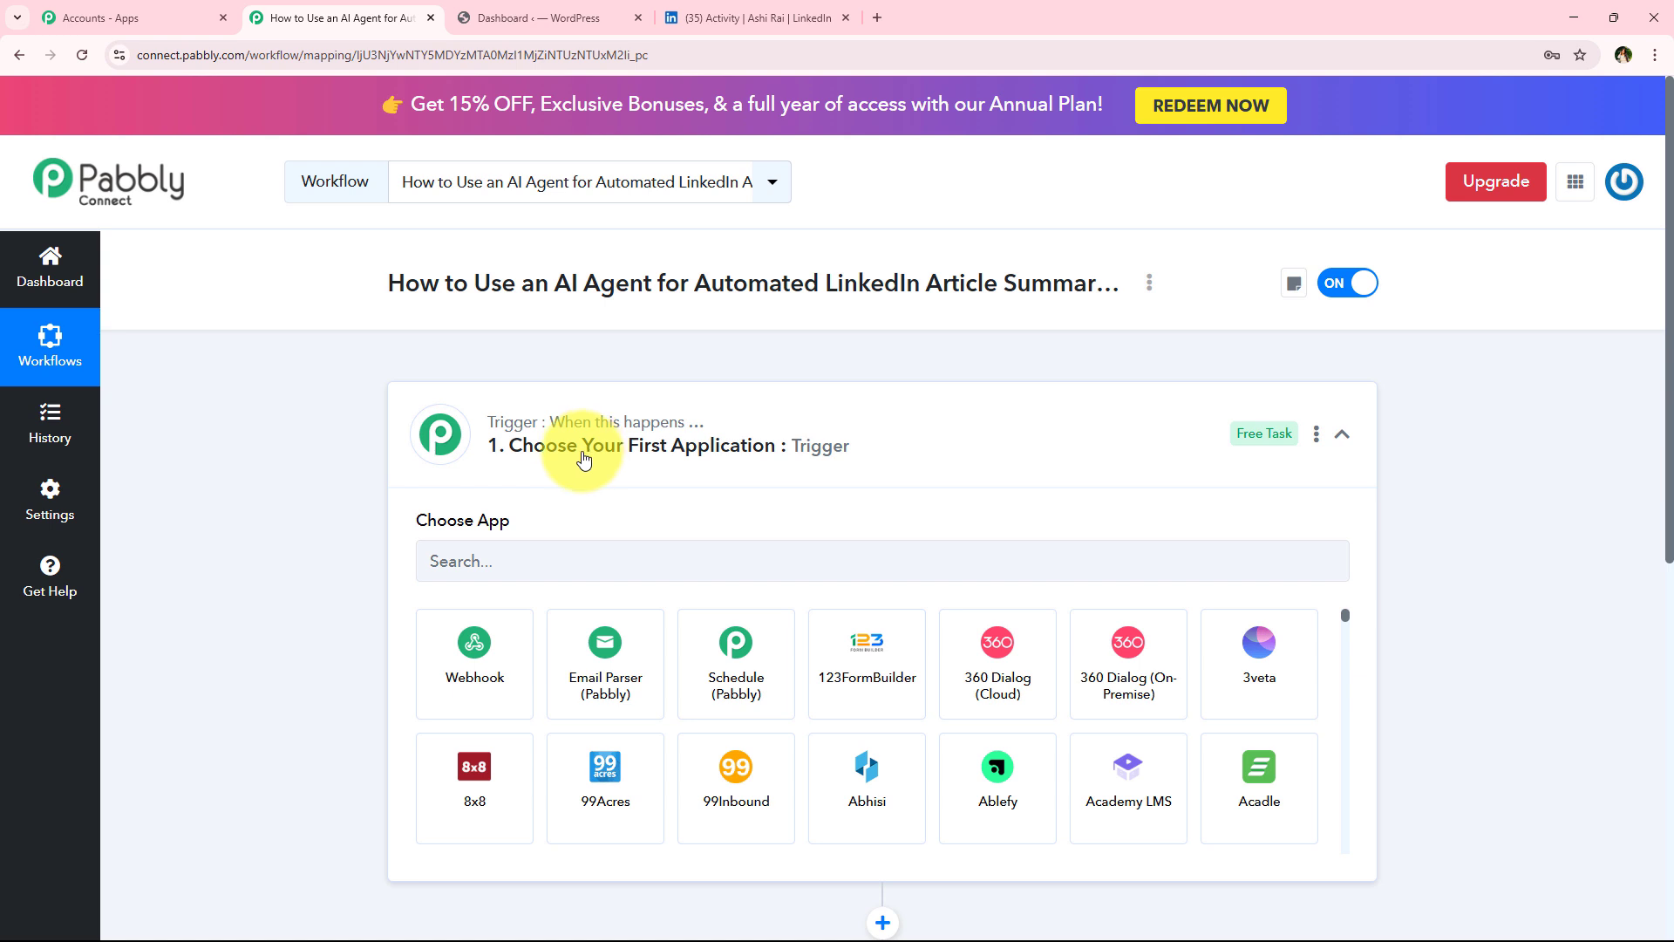
# Search for "Word" and choose WordPress as the trigger app
pyautogui.click(513, 558)
pyautogui.write('Word')
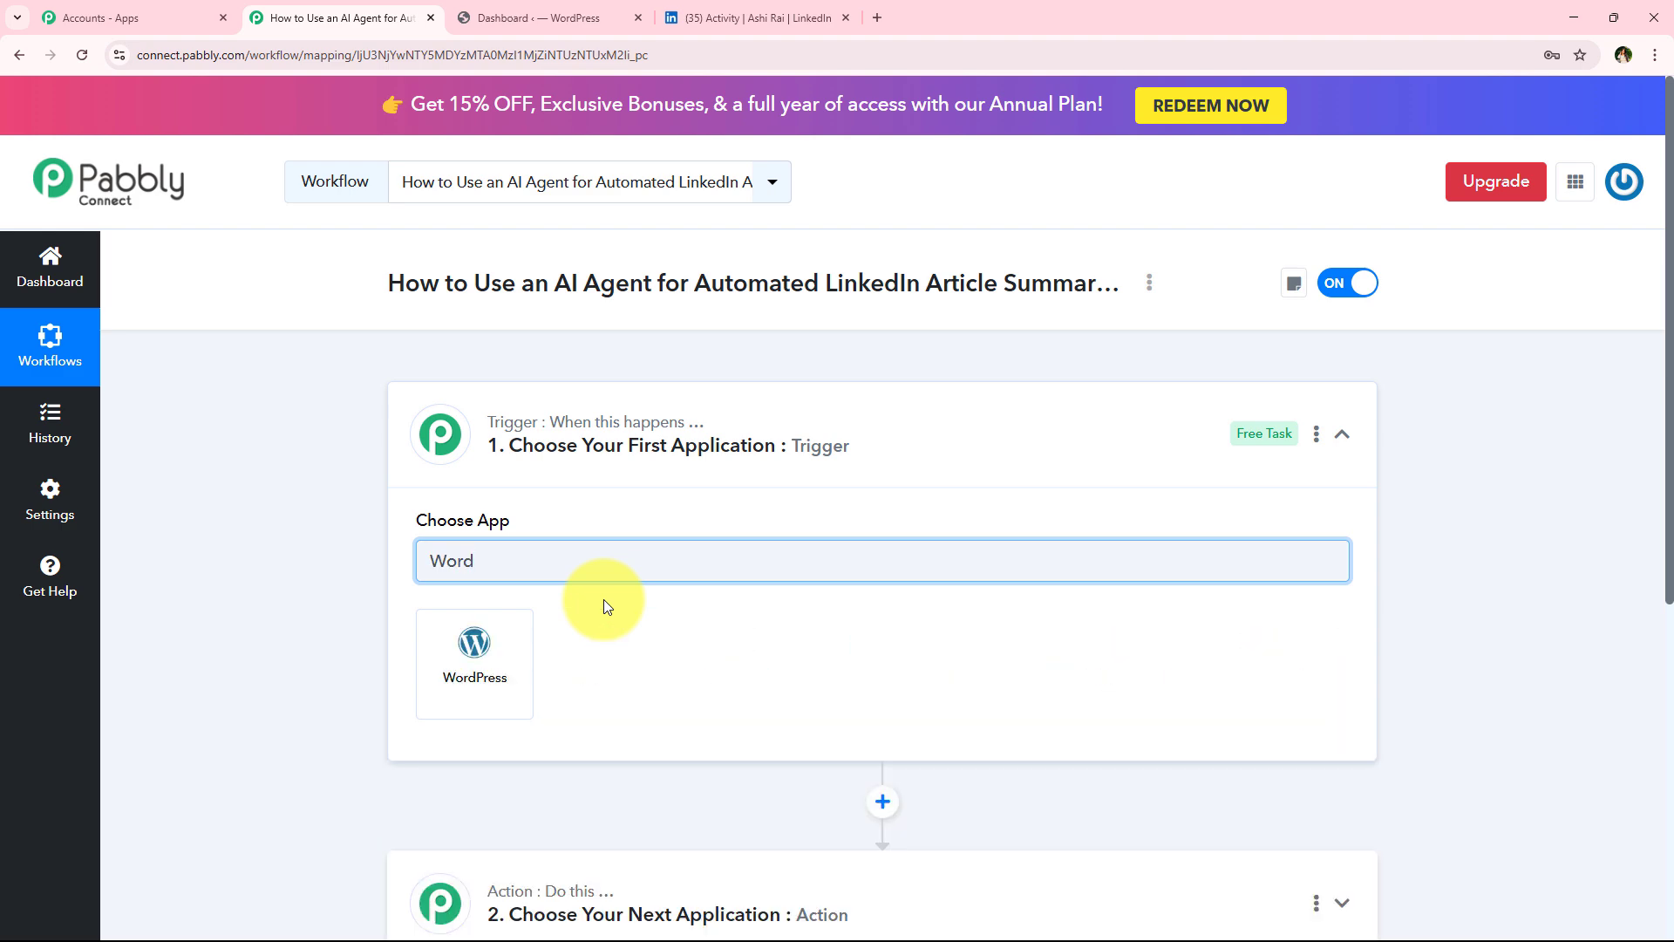
pyautogui.click(482, 10)
pyautogui.click(192, 16)
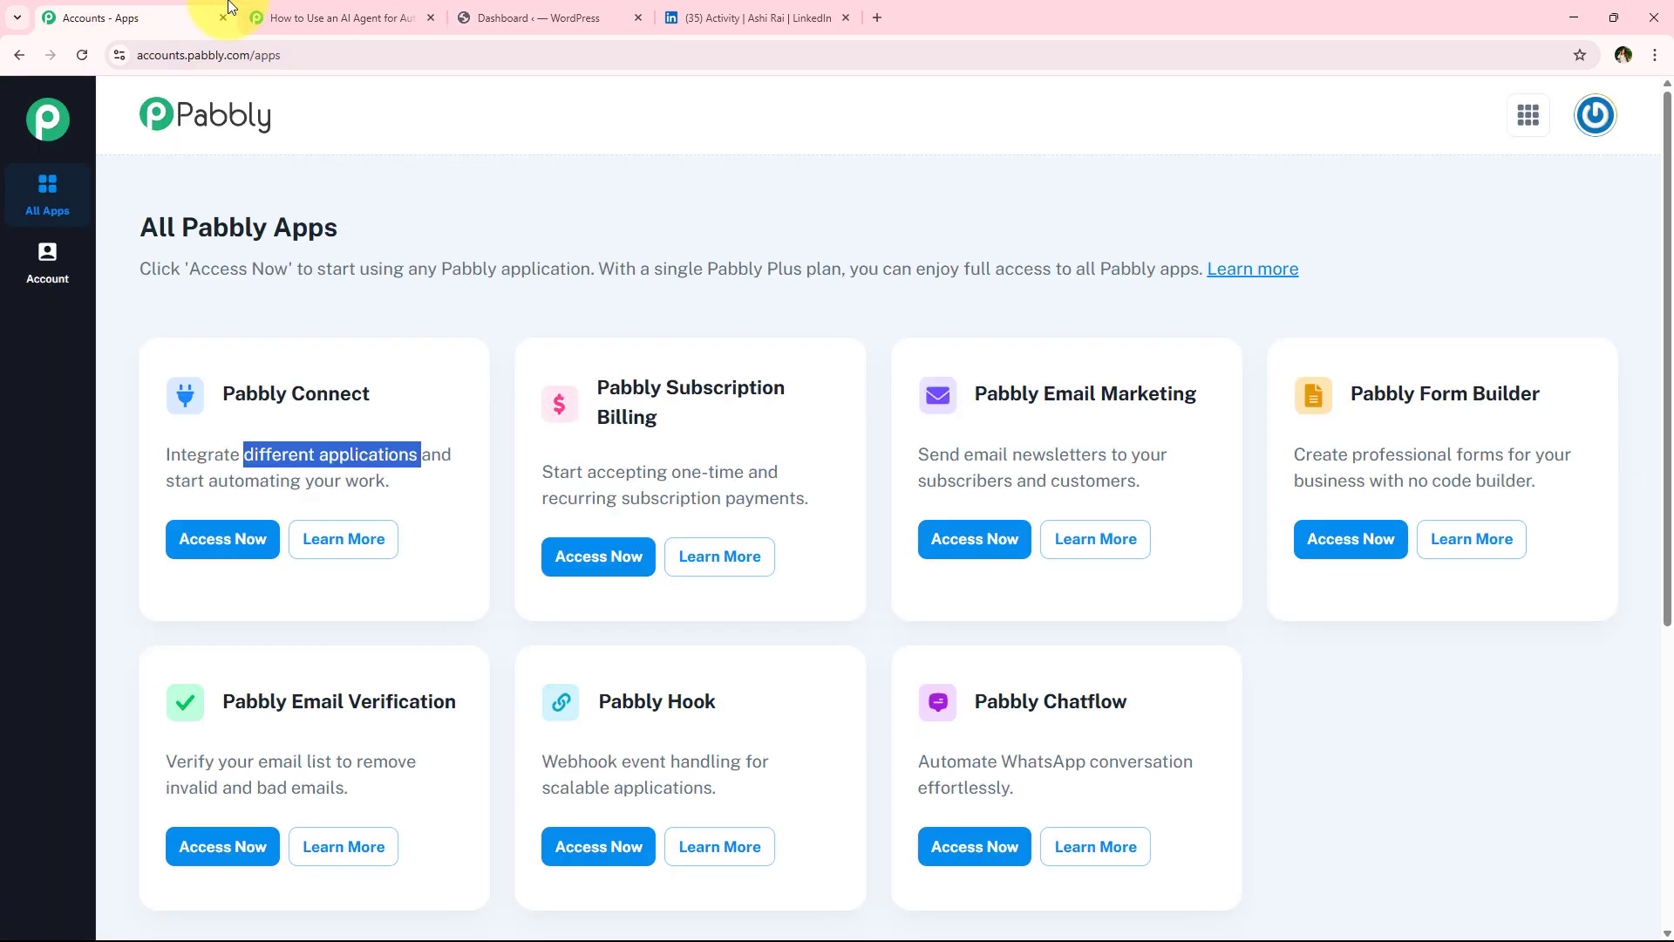
pyautogui.click(340, 17)
pyautogui.click(511, 626)
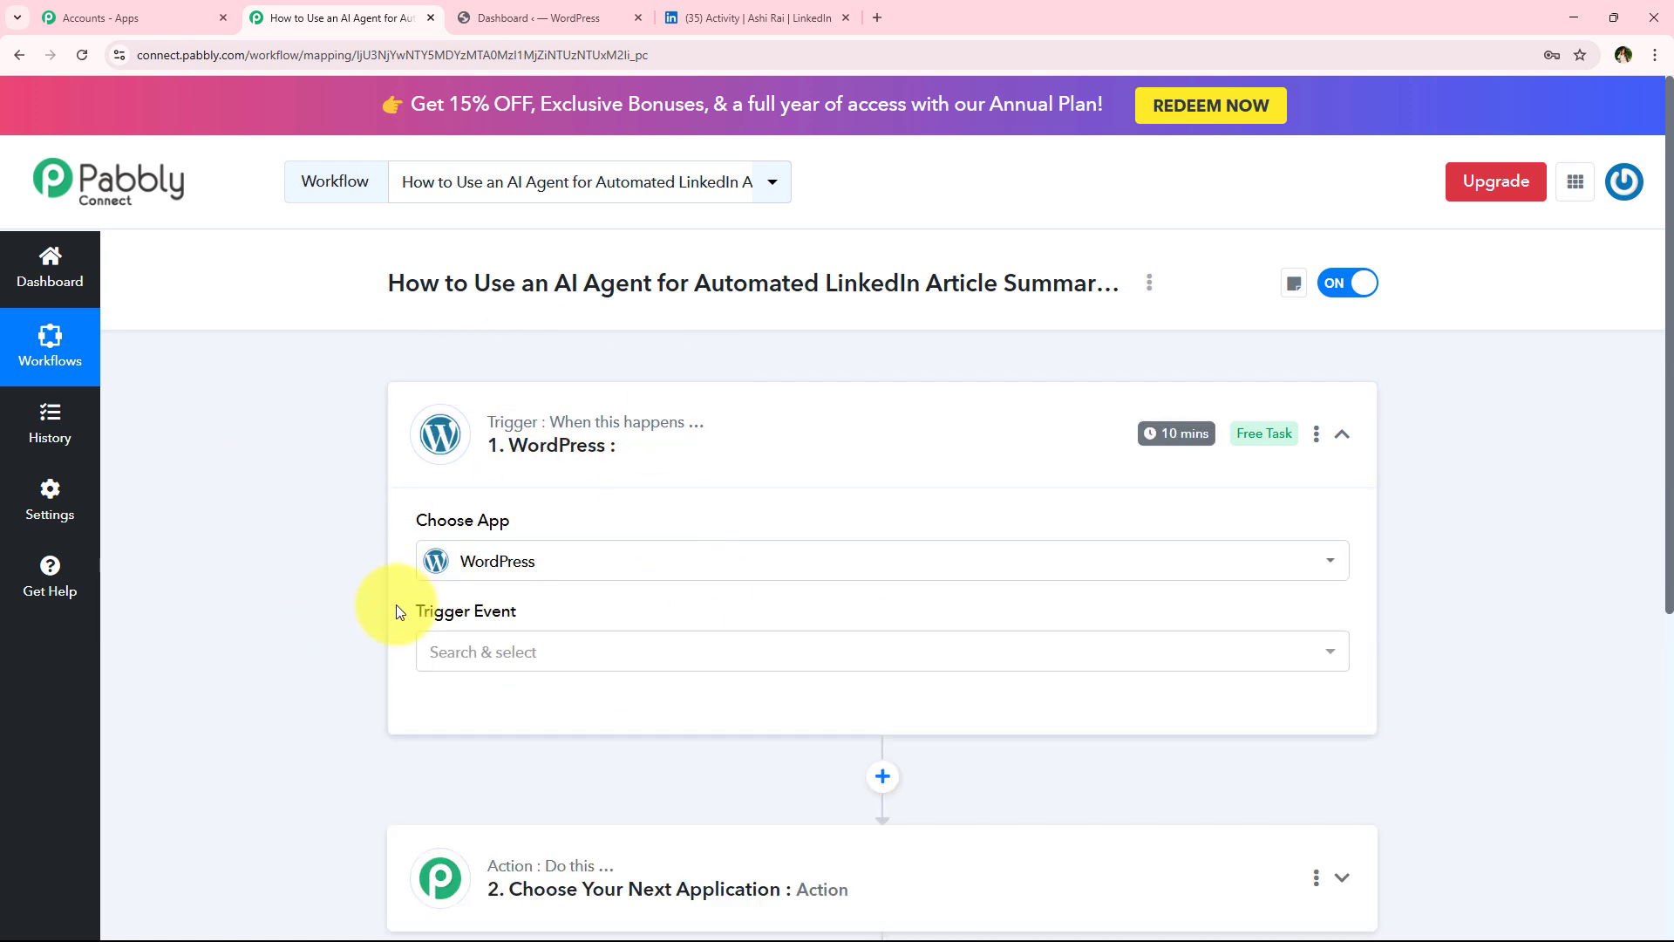
# Set the WordPress trigger event to New Post Published
pyautogui.moveTo(400, 607); pyautogui.dragTo(556, 620)
pyautogui.click(553, 655)
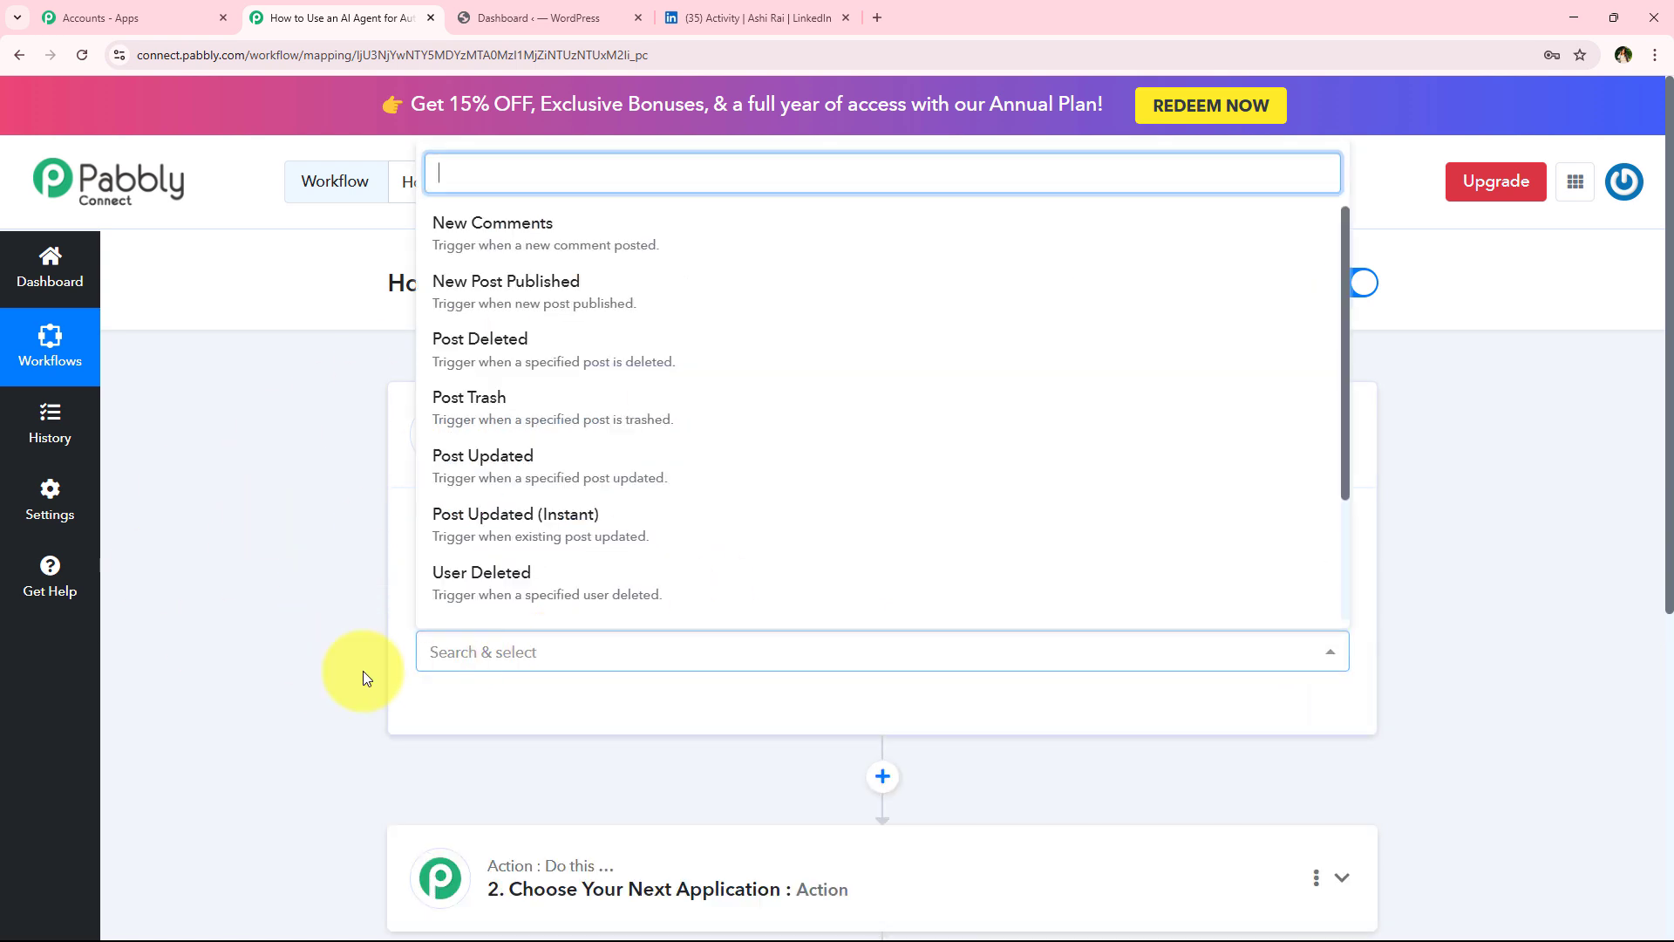
pyautogui.scroll(-2, 538, 426)
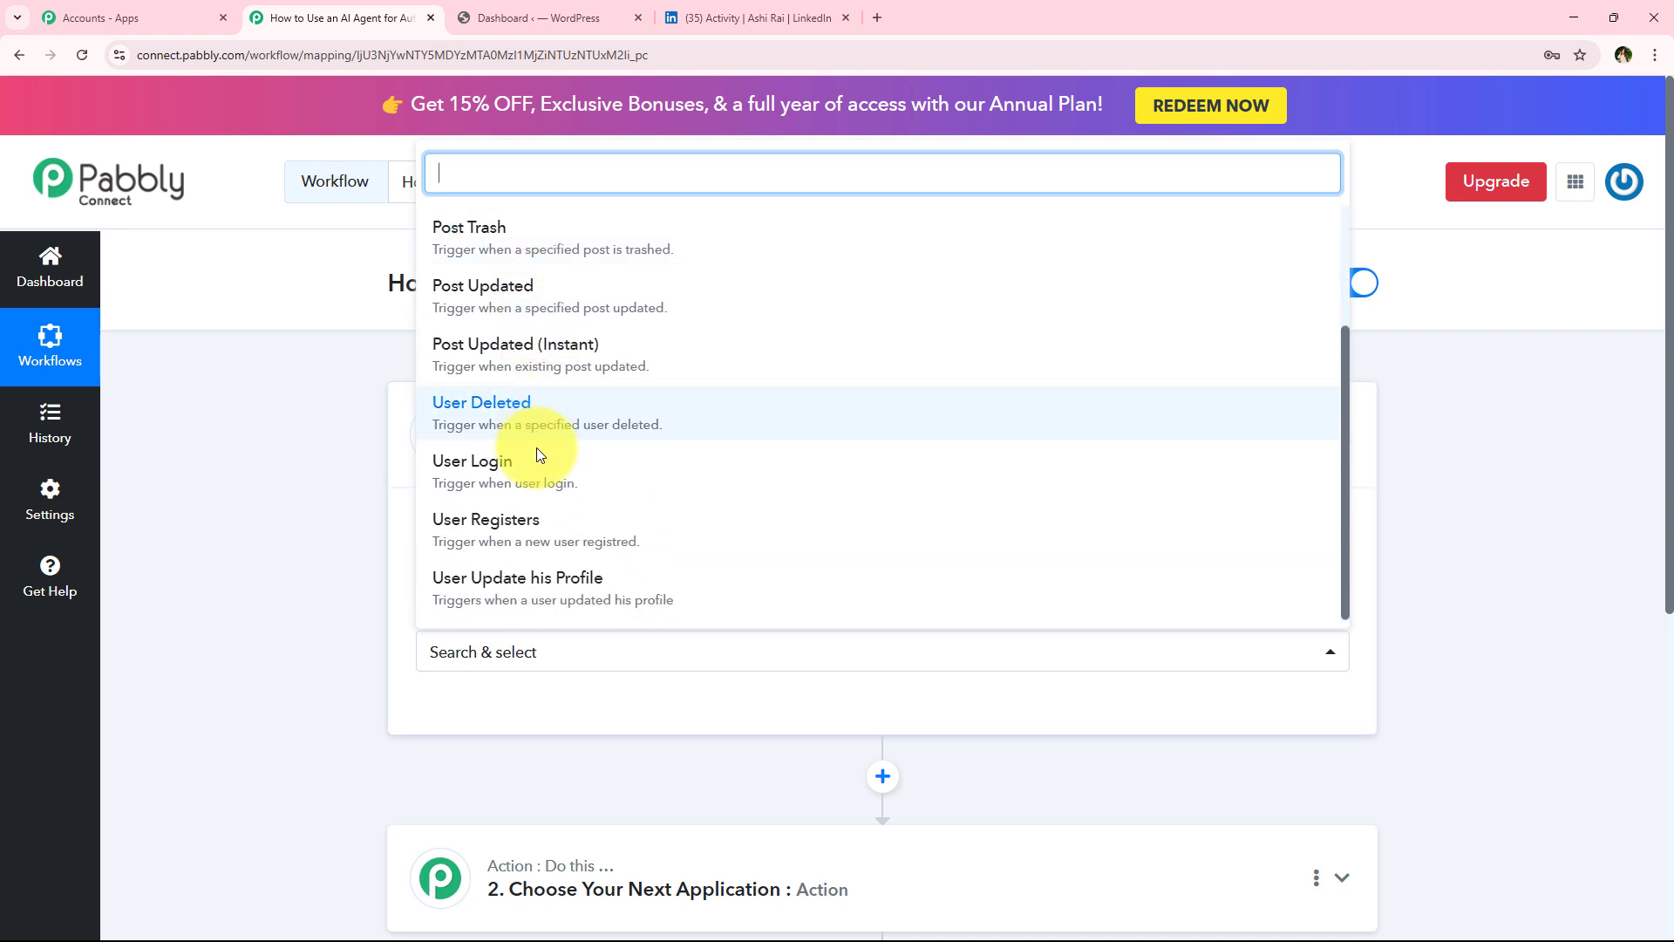
pyautogui.scroll(2, 530, 478)
pyautogui.click(143, 792)
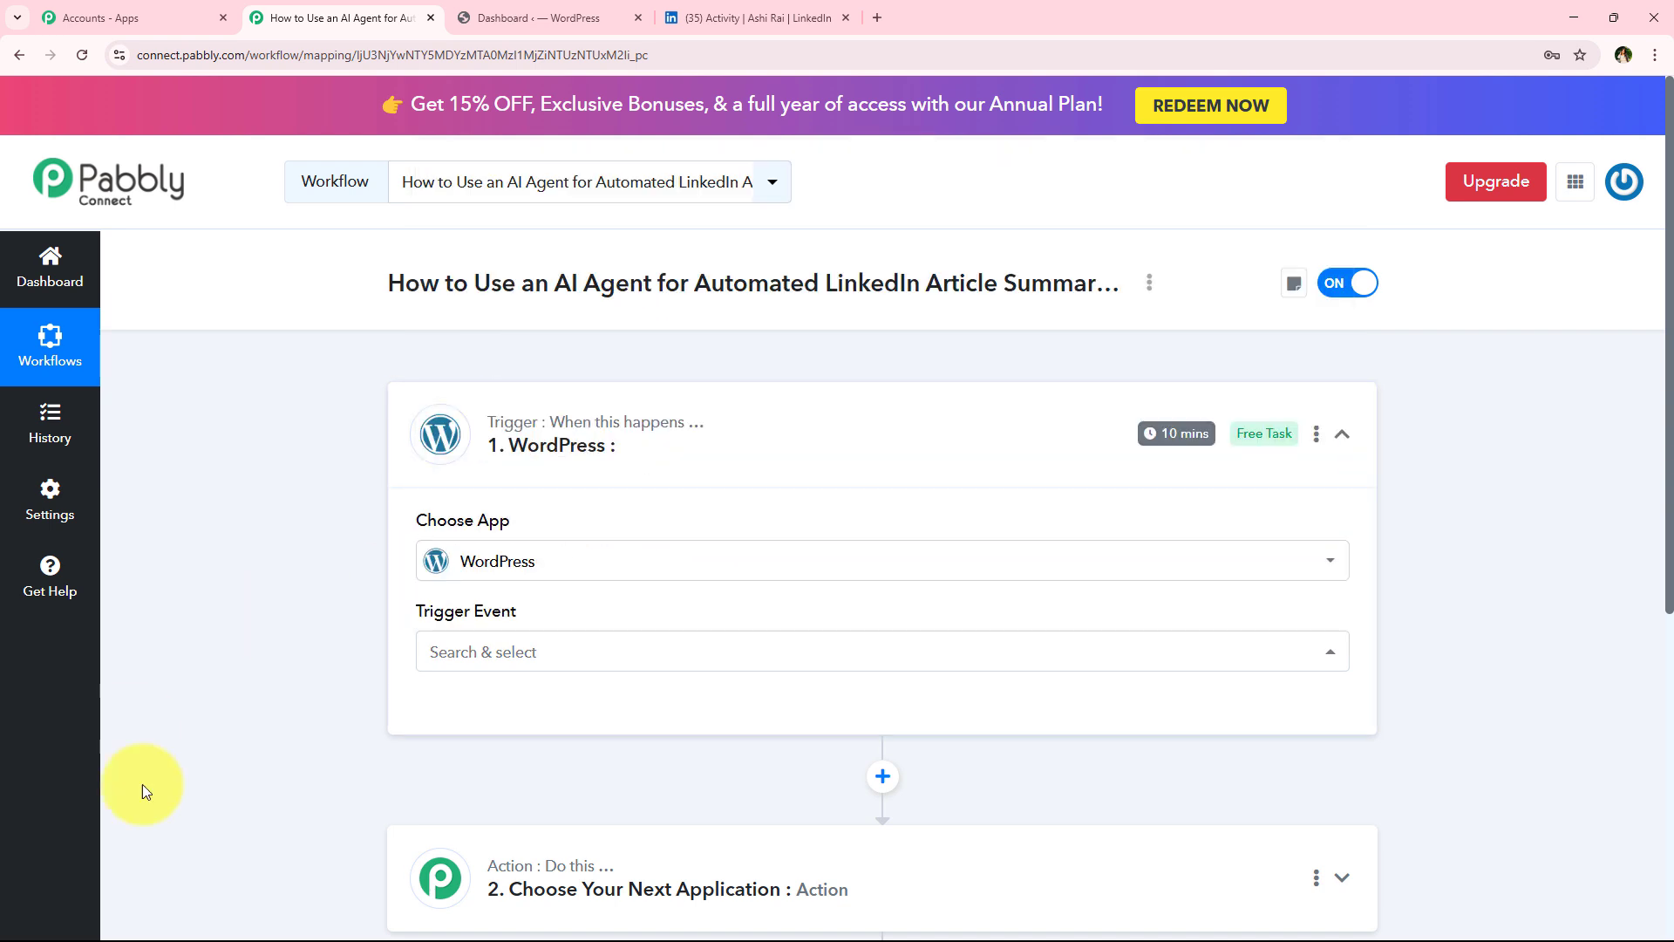
pyautogui.click(476, 654)
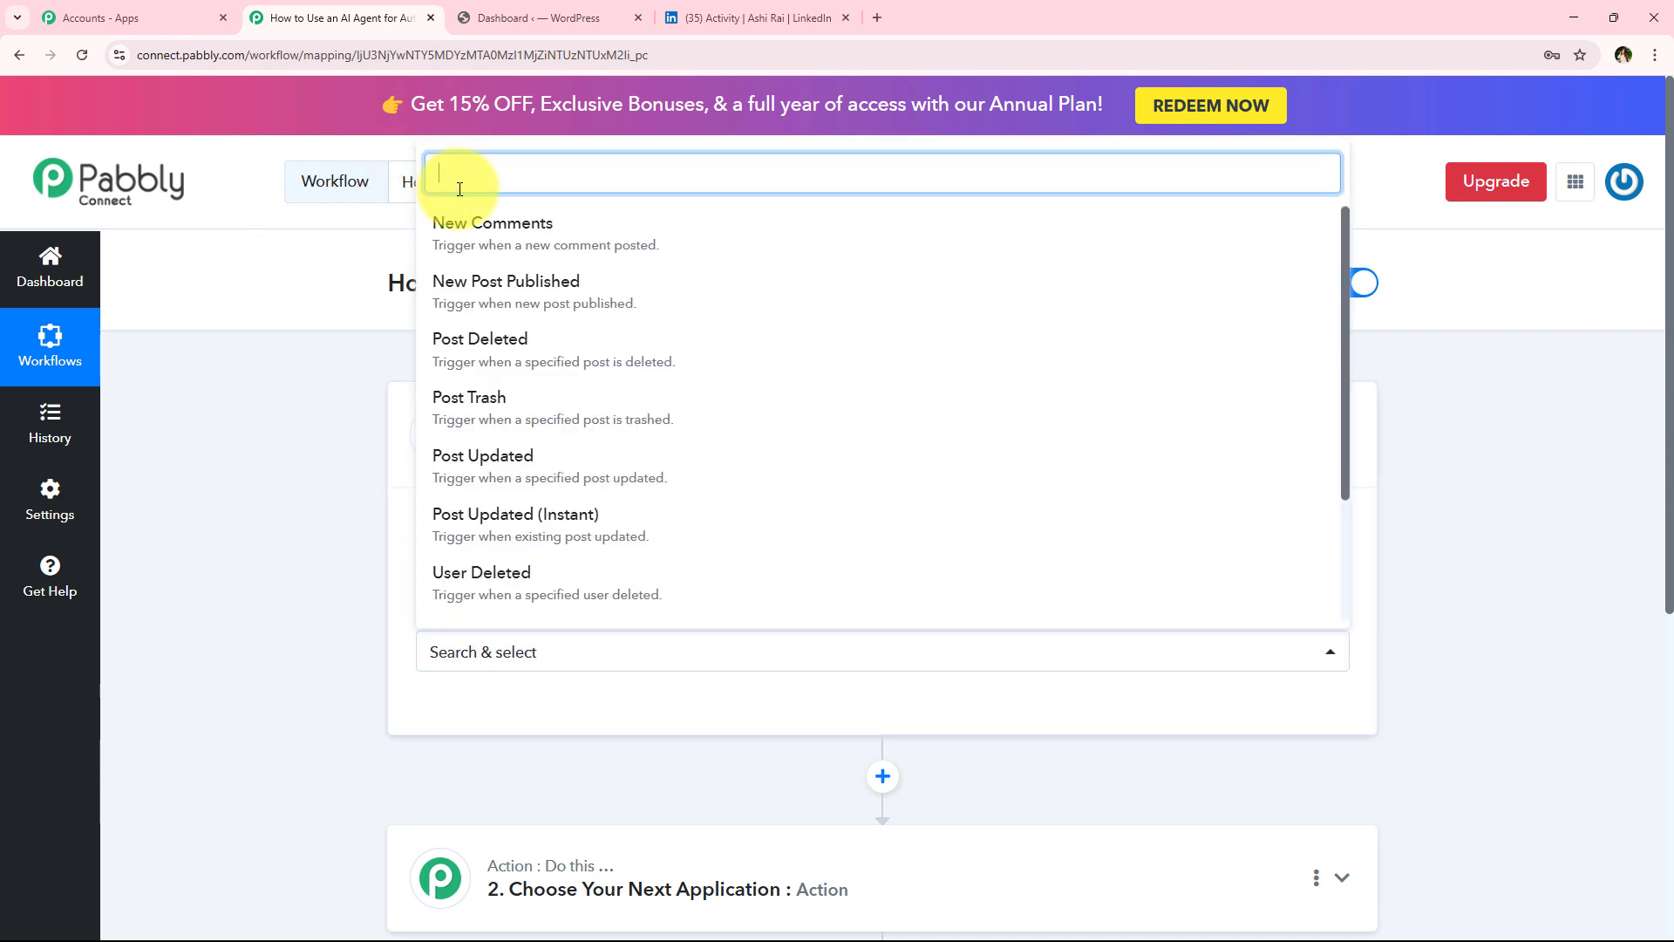
pyautogui.click(485, 288)
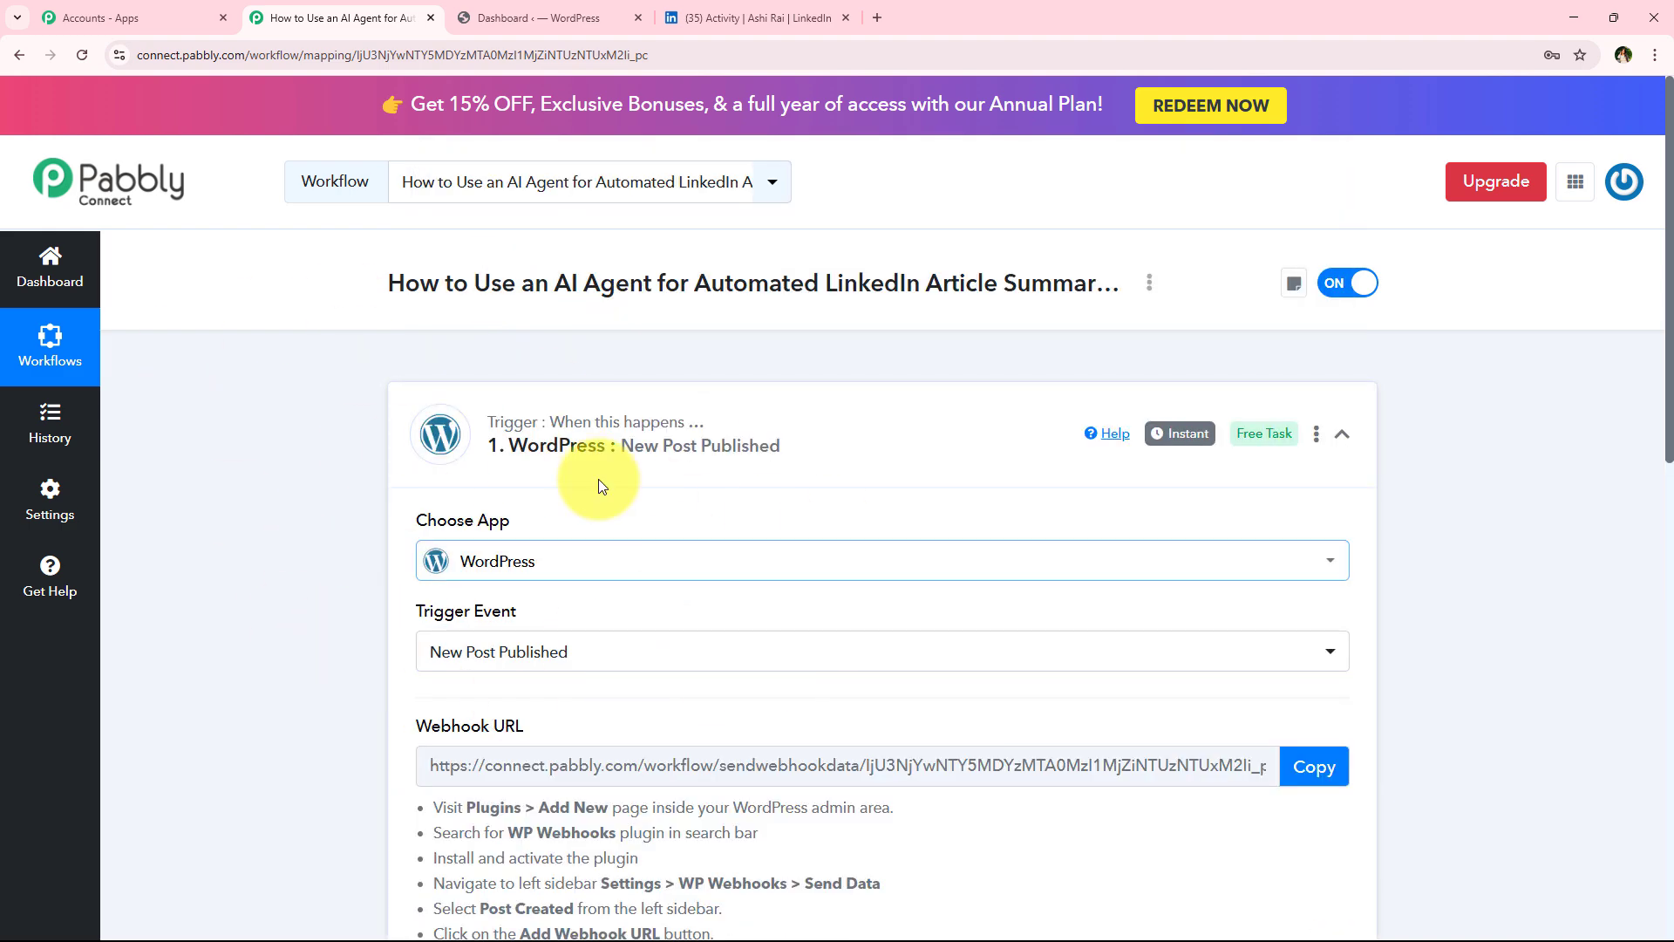
# Copy the trigger's webhook URL
pyautogui.scroll(-2, 403, 562)
pyautogui.scroll(-3, 401, 597)
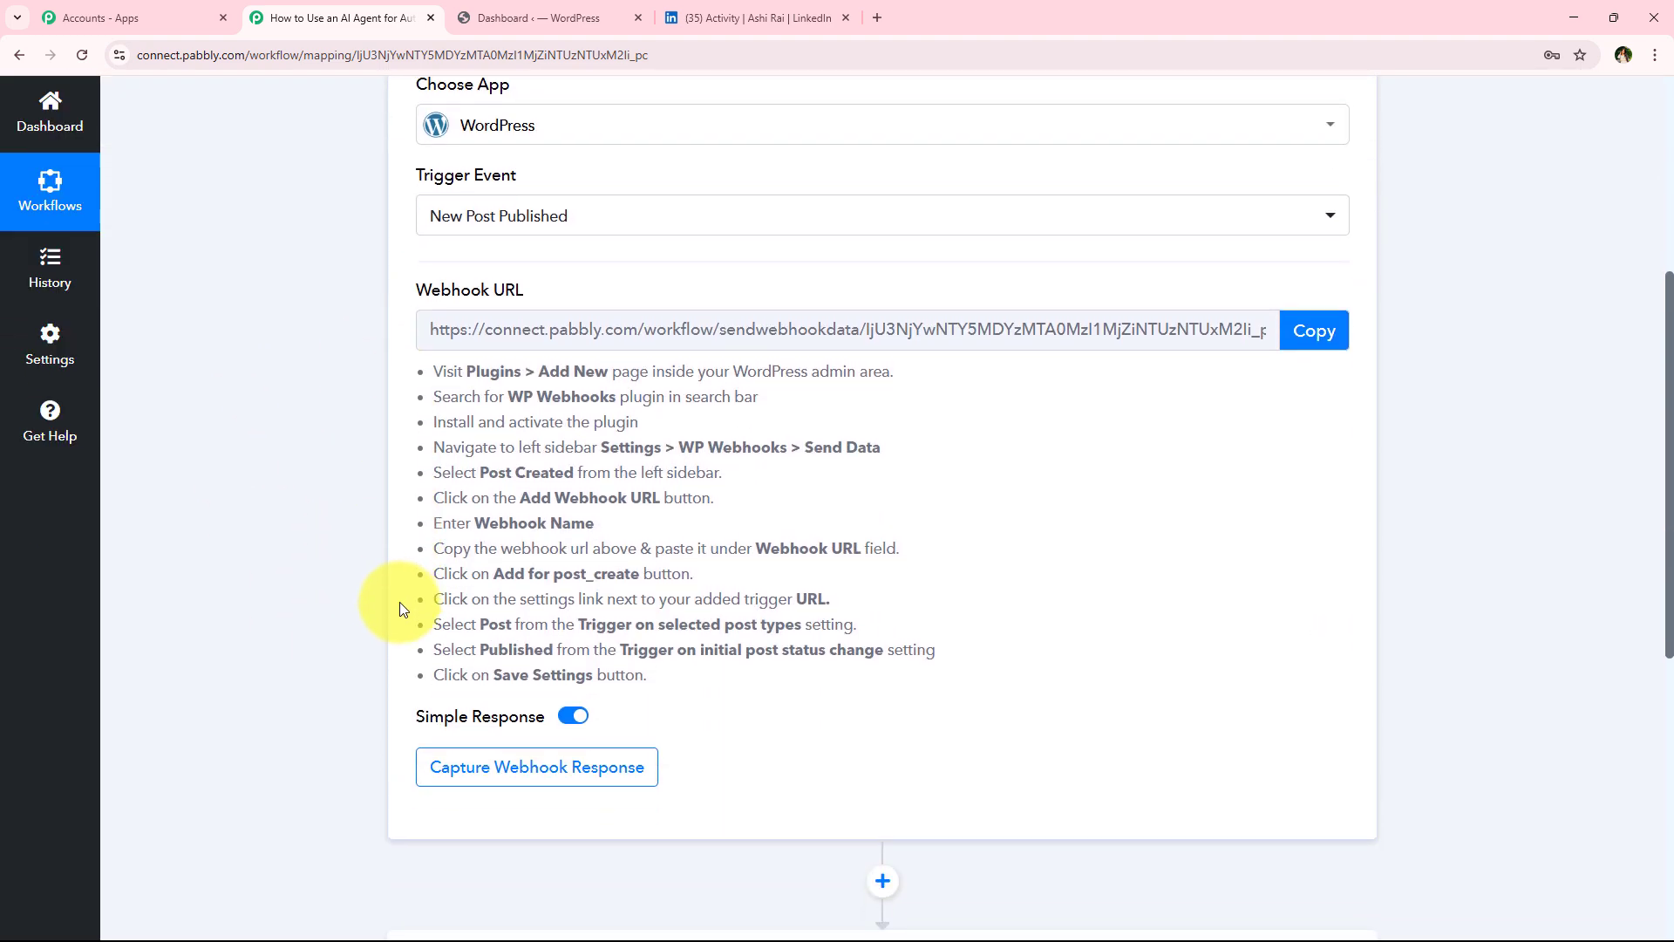
pyautogui.tripleClick(436, 295)
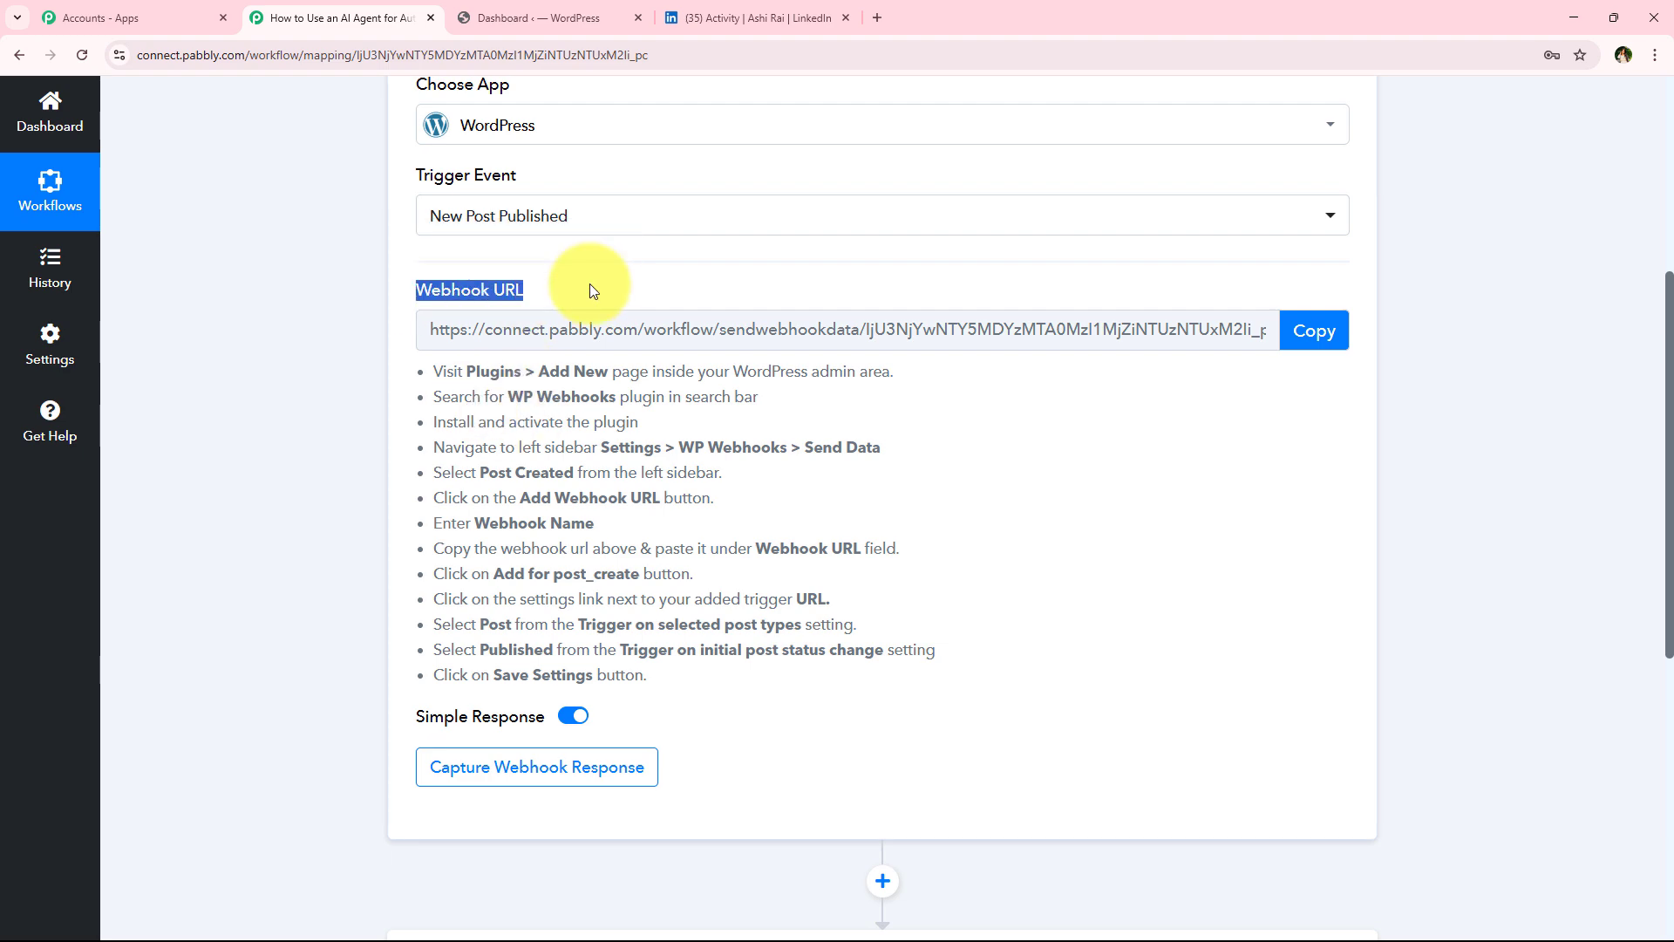
pyautogui.scroll(4, 590, 284)
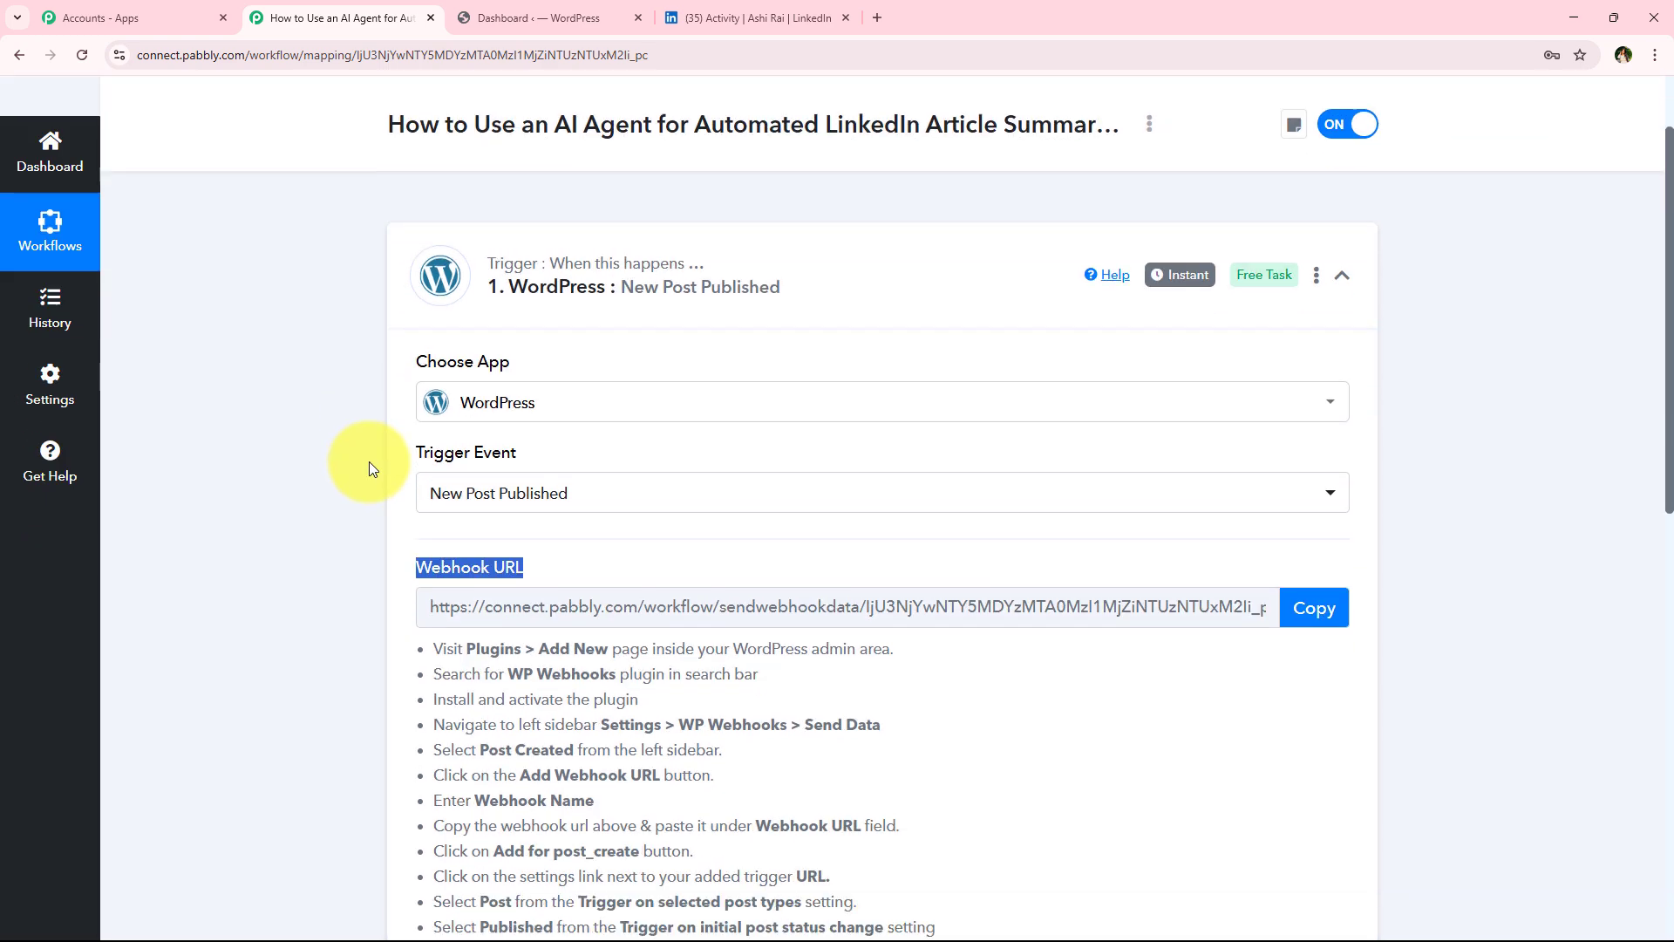
pyautogui.scroll(-3, 371, 468)
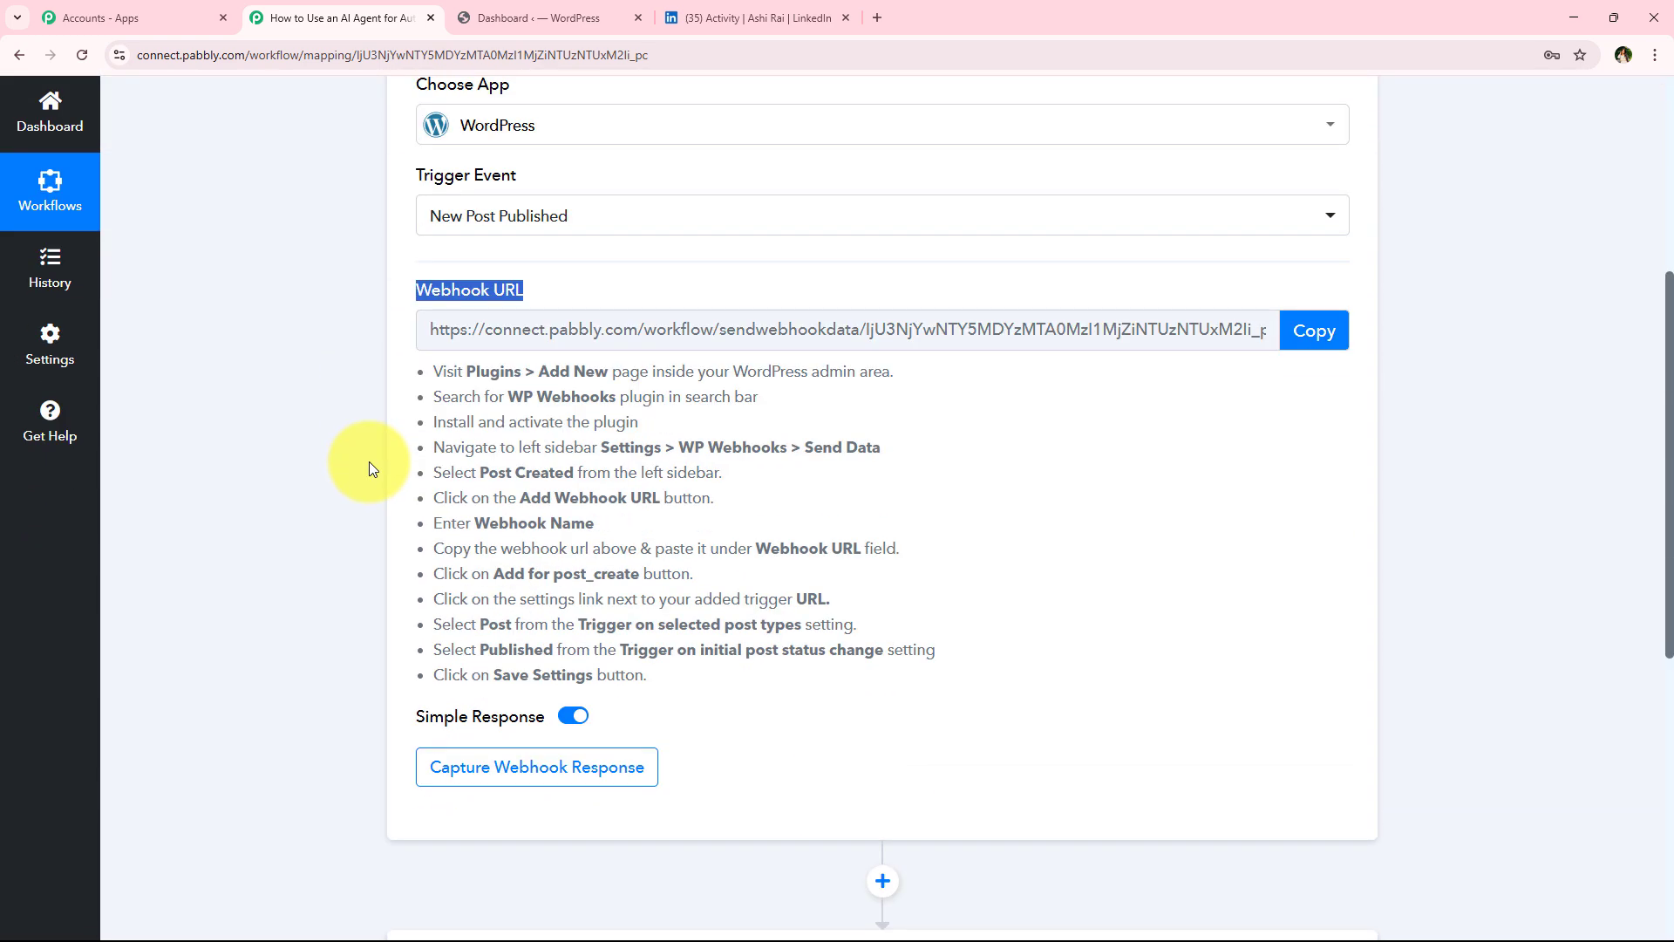
pyautogui.click(1342, 331)
# Read the WP Webhooks setup instructions listed under the webhook URL
pyautogui.moveTo(433, 370); pyautogui.dragTo(917, 688)
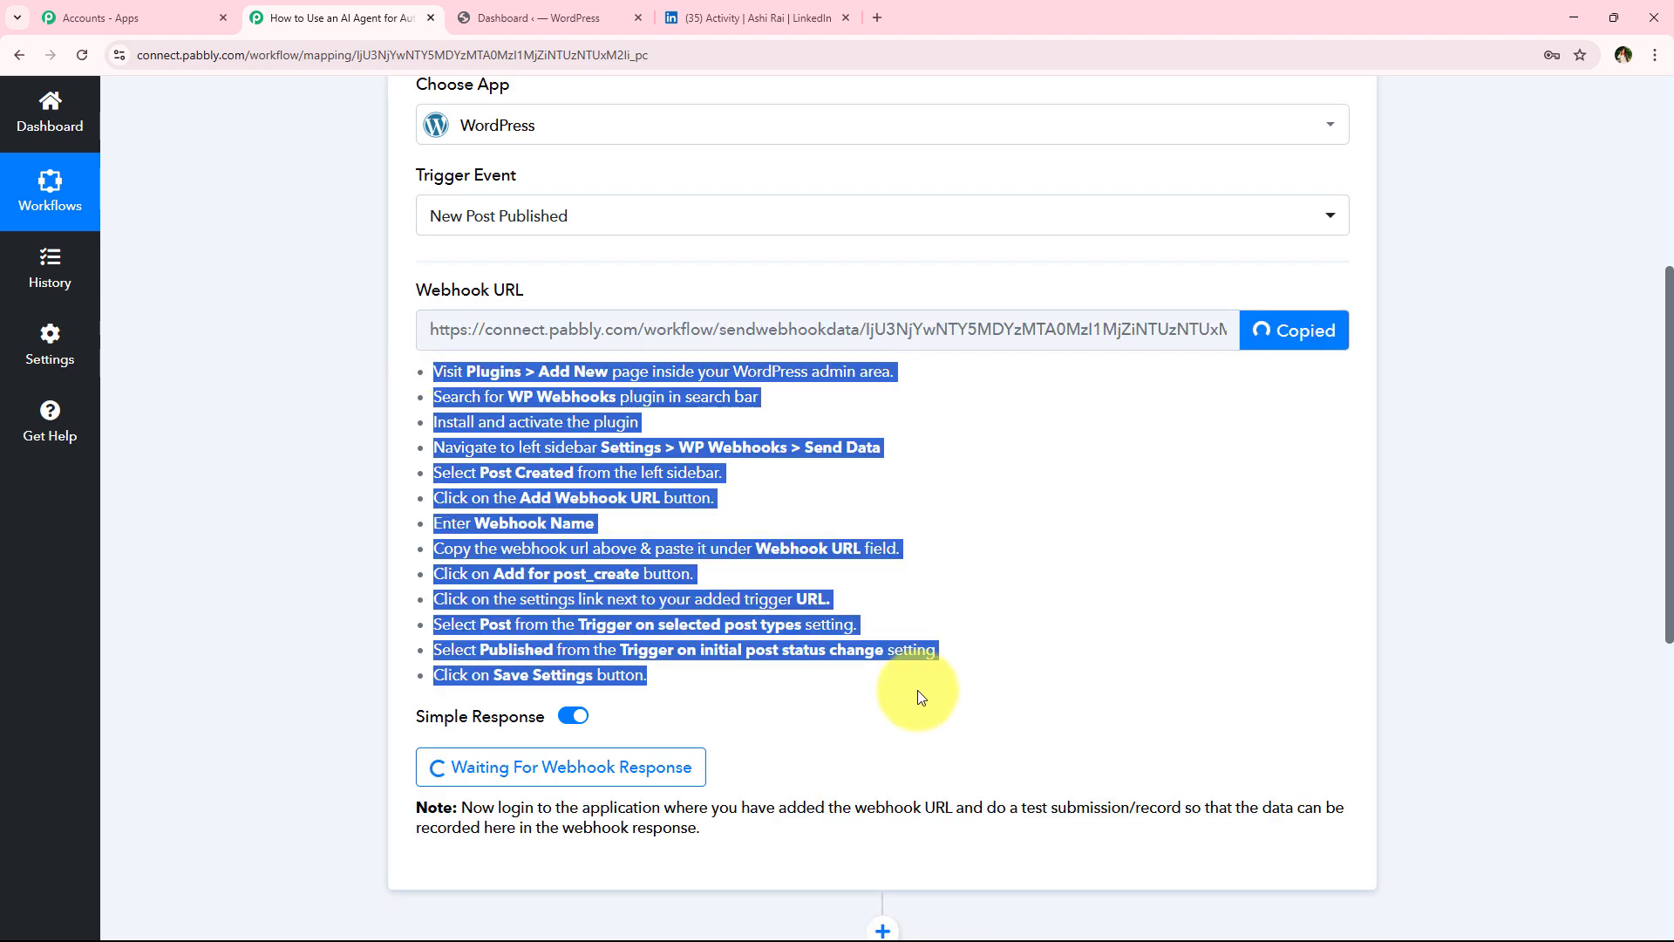
pyautogui.click(991, 603)
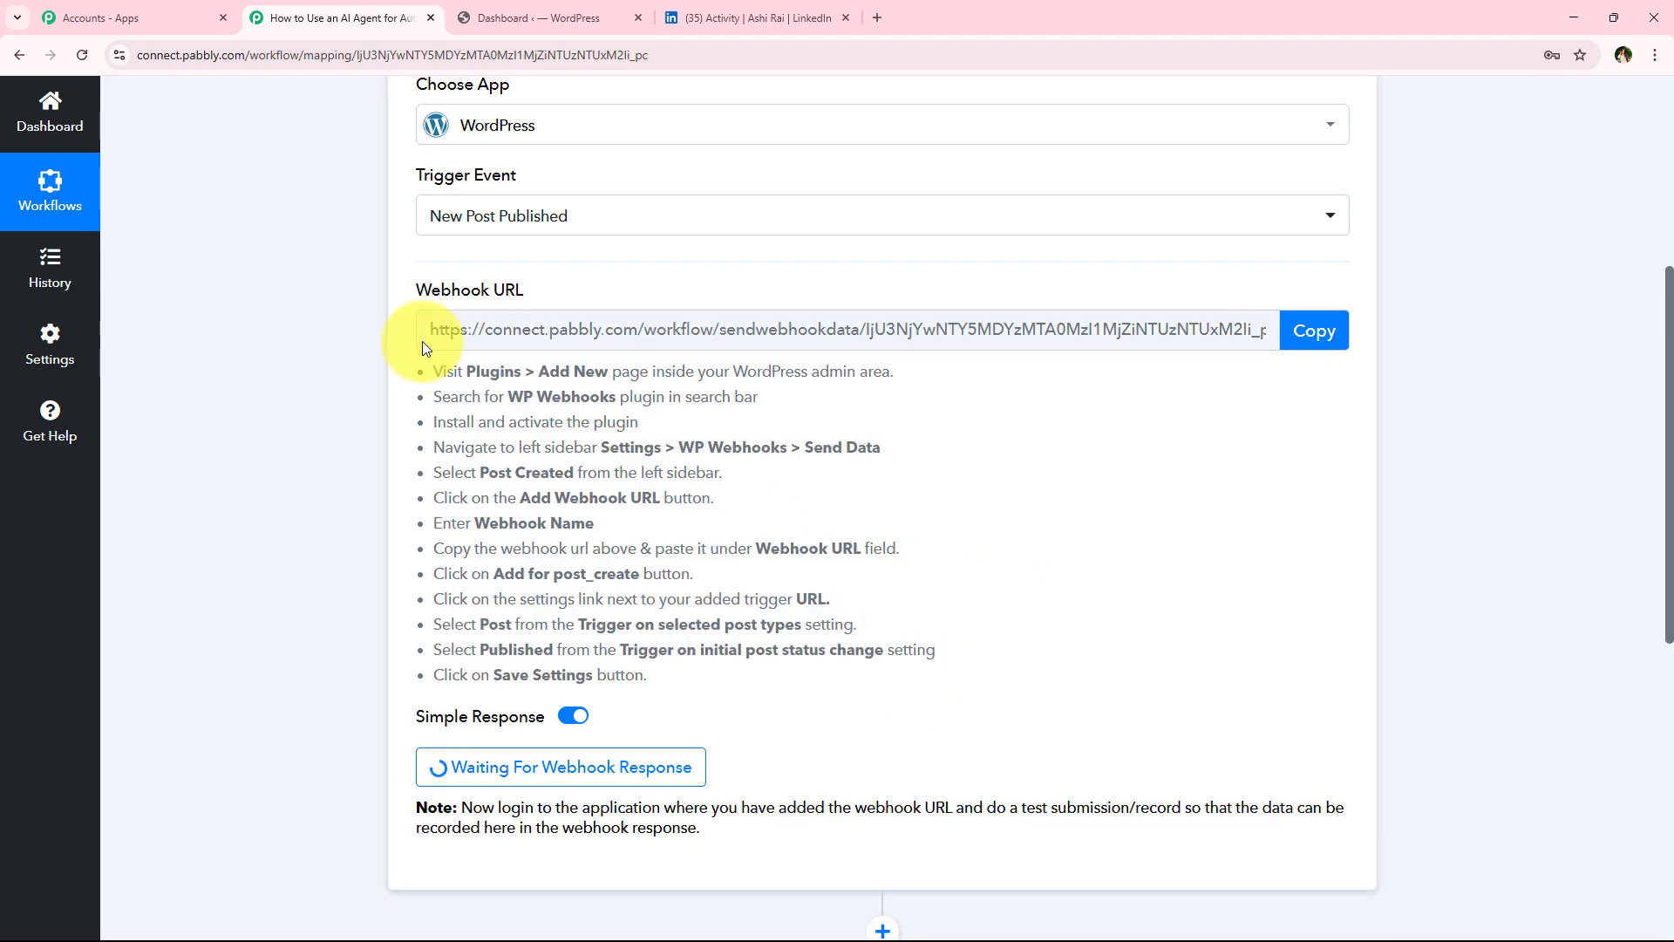
pyautogui.moveTo(431, 373); pyautogui.dragTo(799, 376)
pyautogui.moveTo(802, 376); pyautogui.dragTo(901, 381)
pyautogui.moveTo(434, 397); pyautogui.dragTo(879, 415)
pyautogui.click(875, 409)
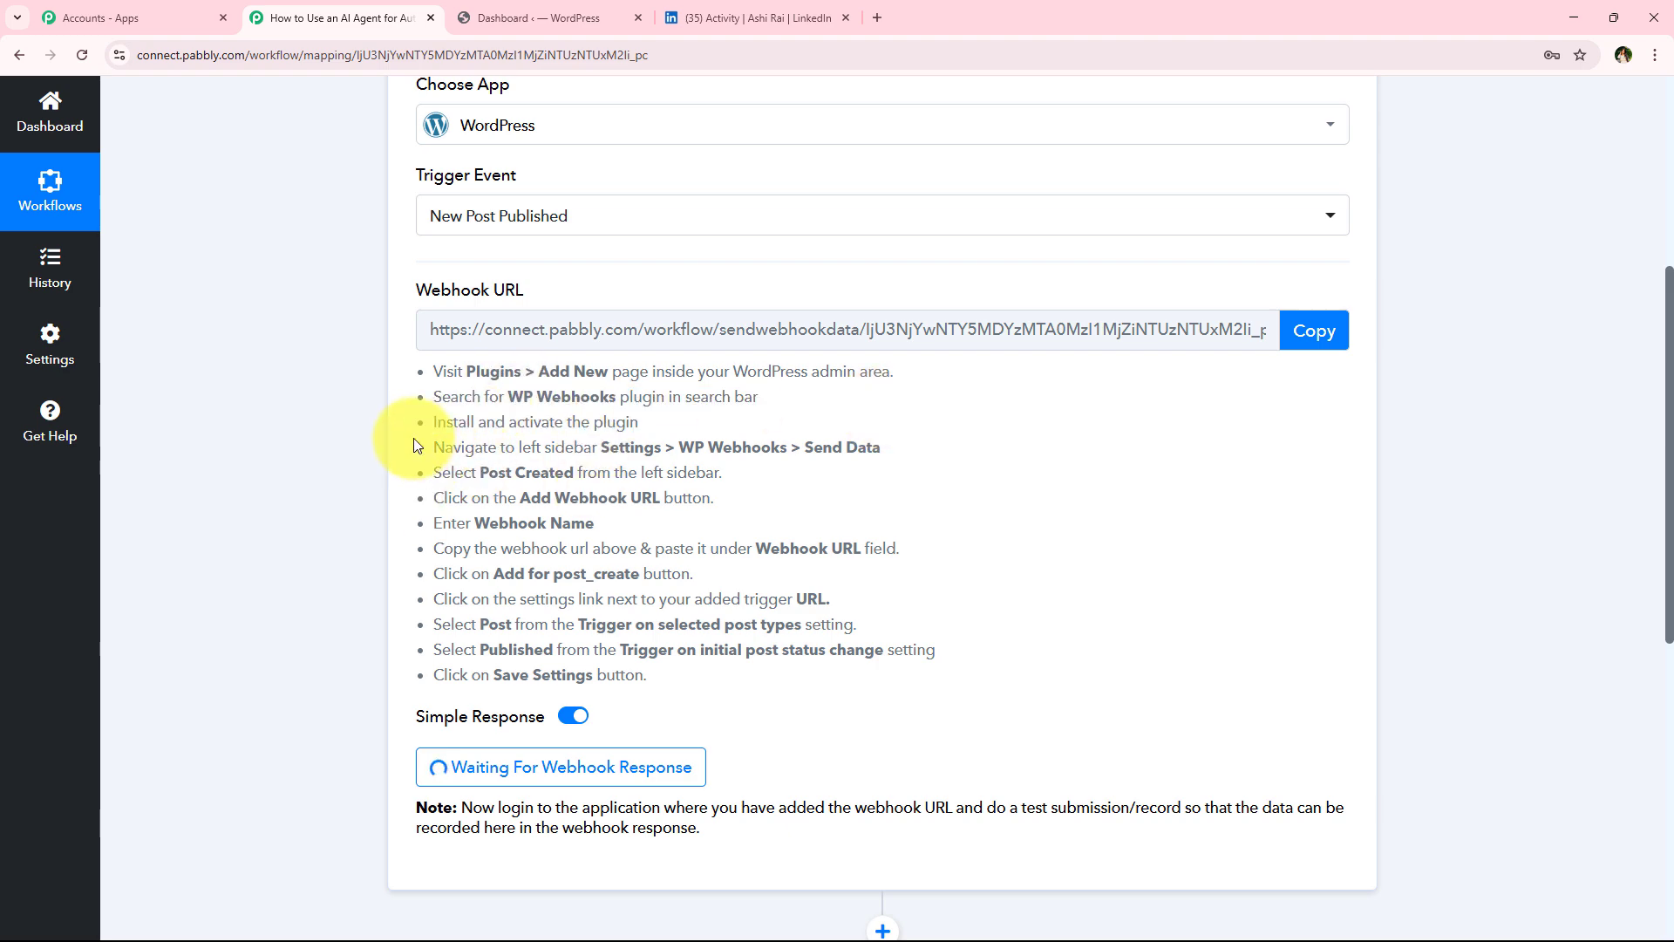
pyautogui.moveTo(433, 417); pyautogui.dragTo(835, 416)
pyautogui.click(834, 416)
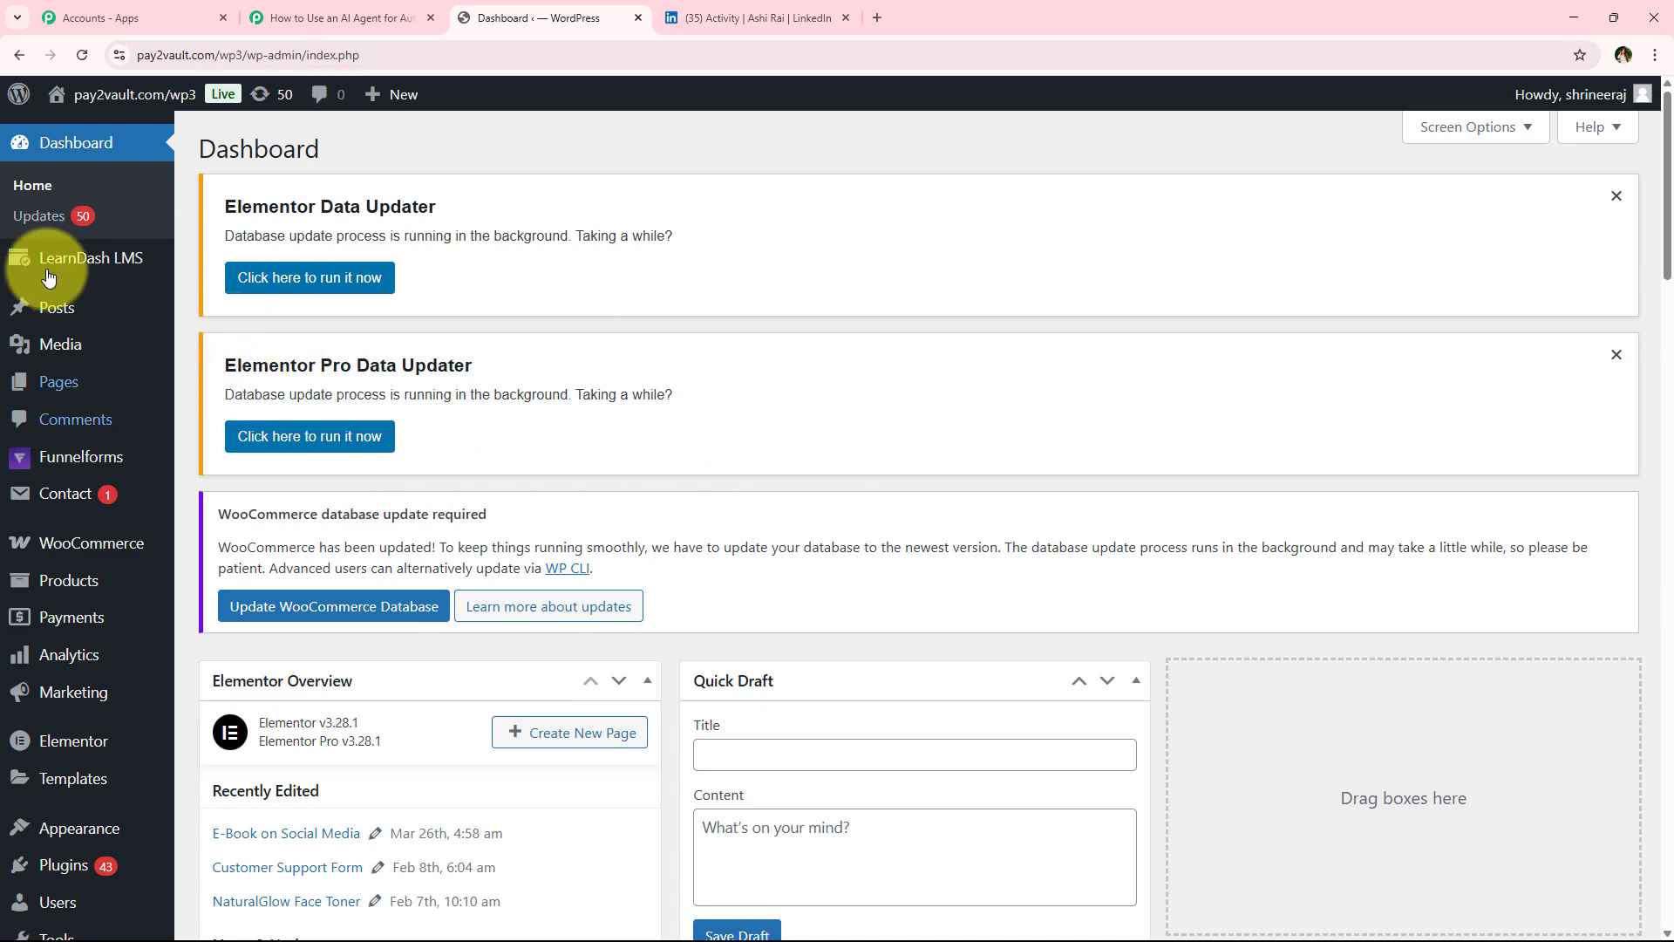
# Open the Add New Plugin page in the WordPress admin
pyautogui.scroll(-2, 86, 694)
pyautogui.scroll(-2, 85, 694)
pyautogui.moveTo(83, 759)
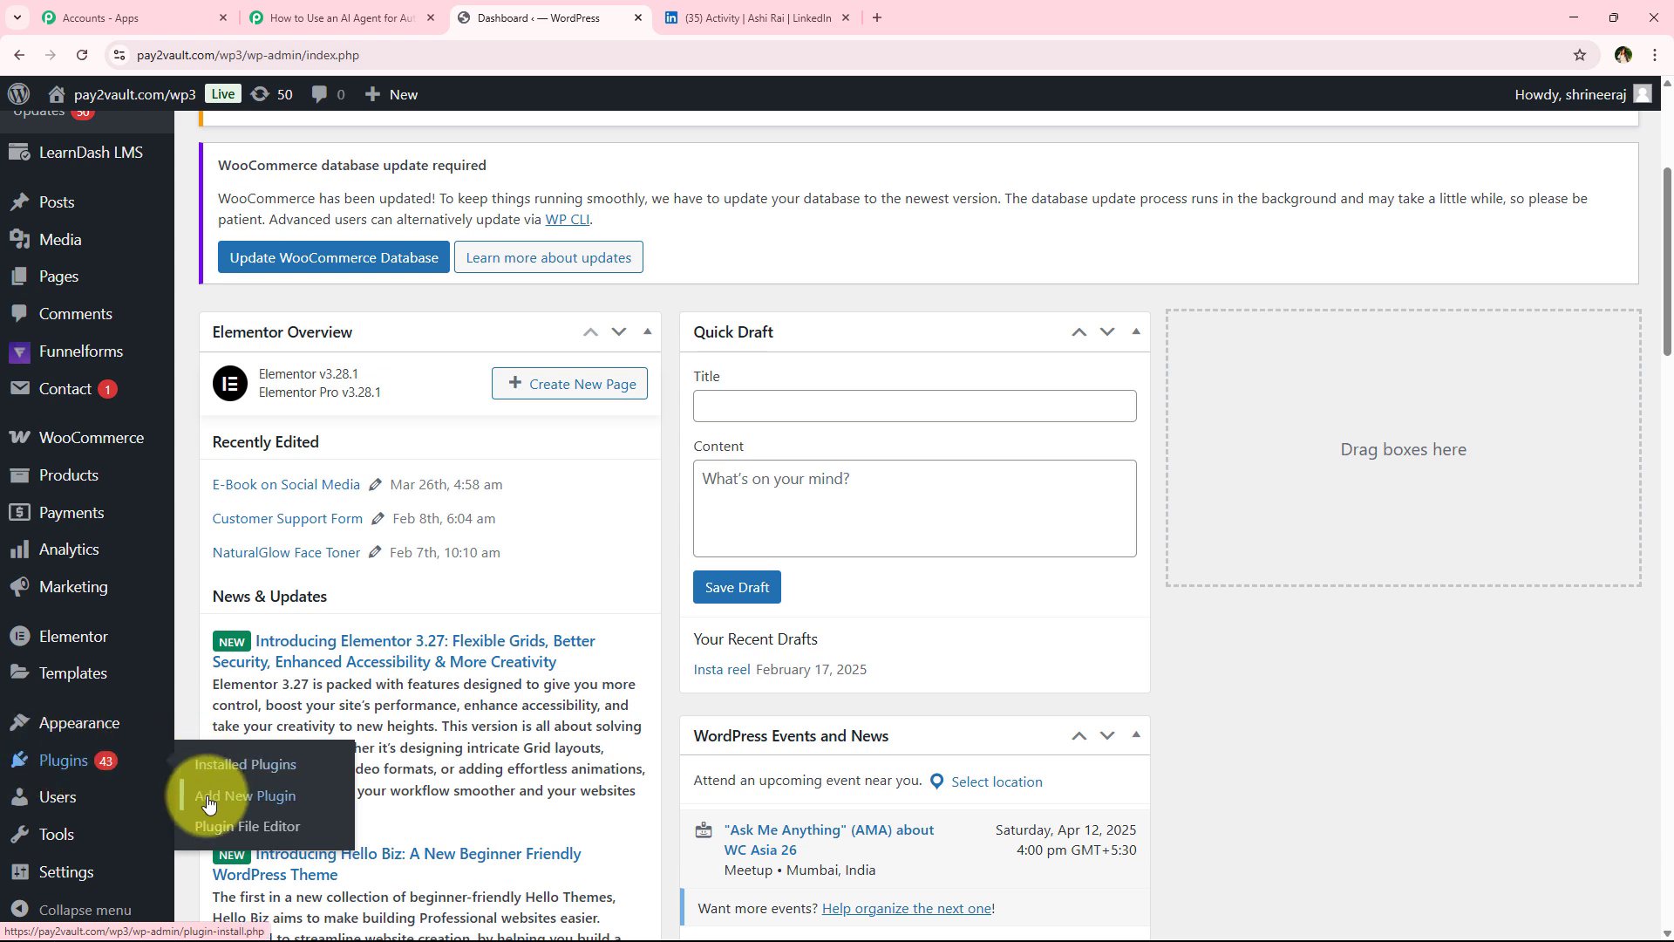
pyautogui.click(330, 794)
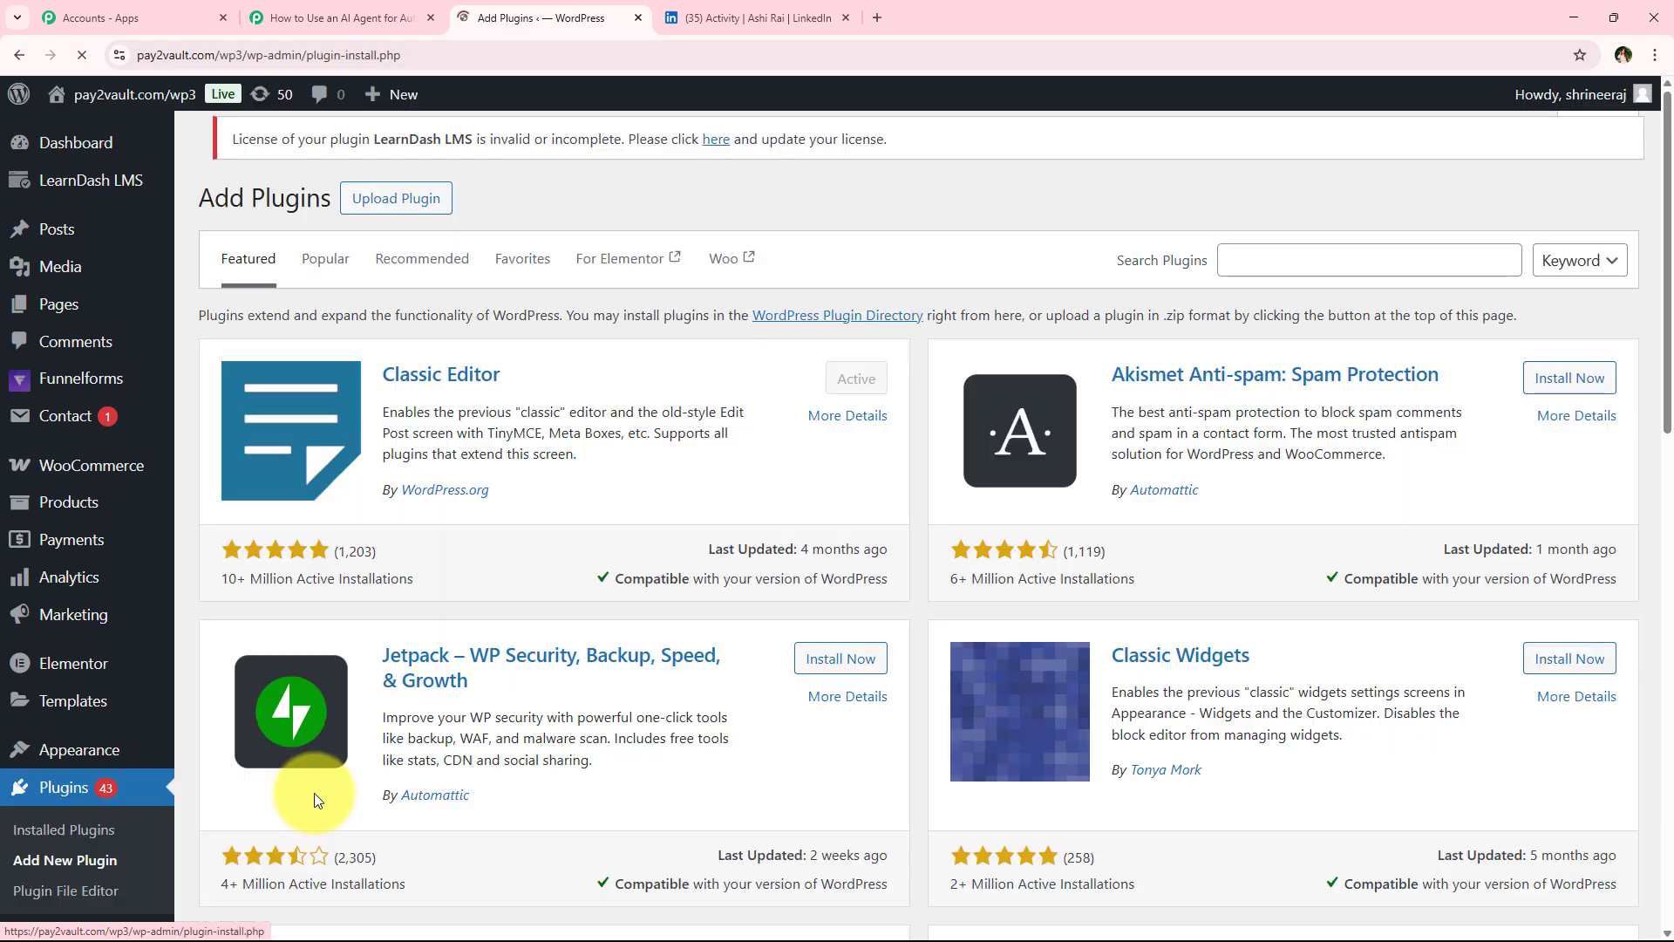
# Search the plugin directory for WP Webhooks and scan the results
pyautogui.click(1249, 258)
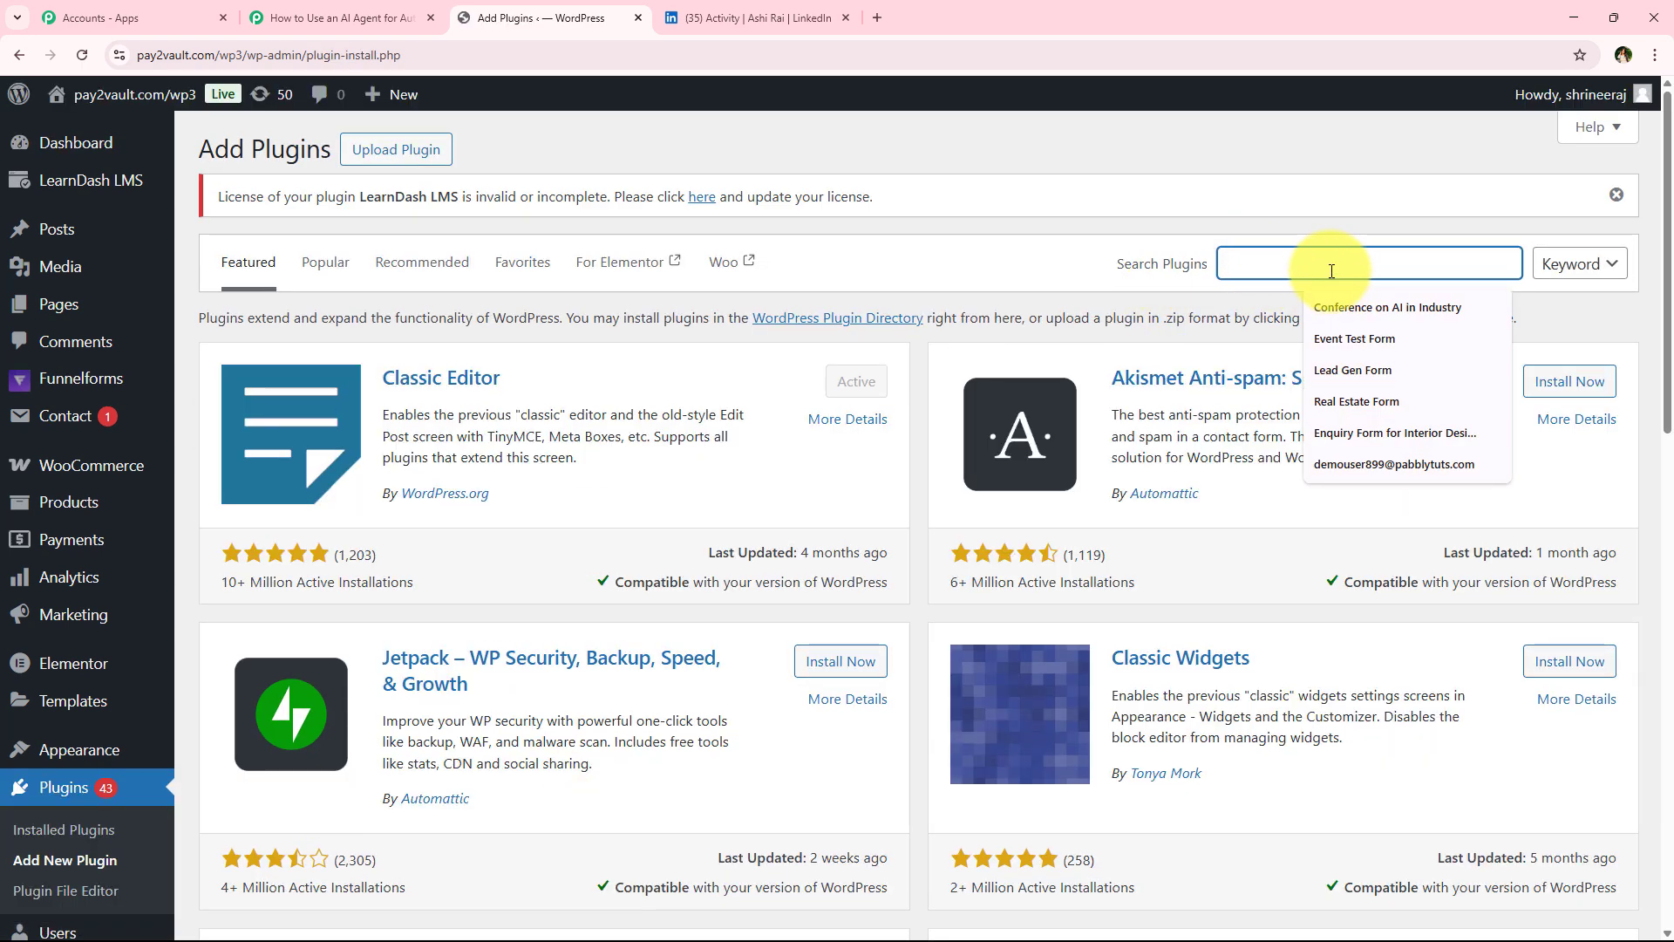
pyautogui.write('WP WEBhooks')
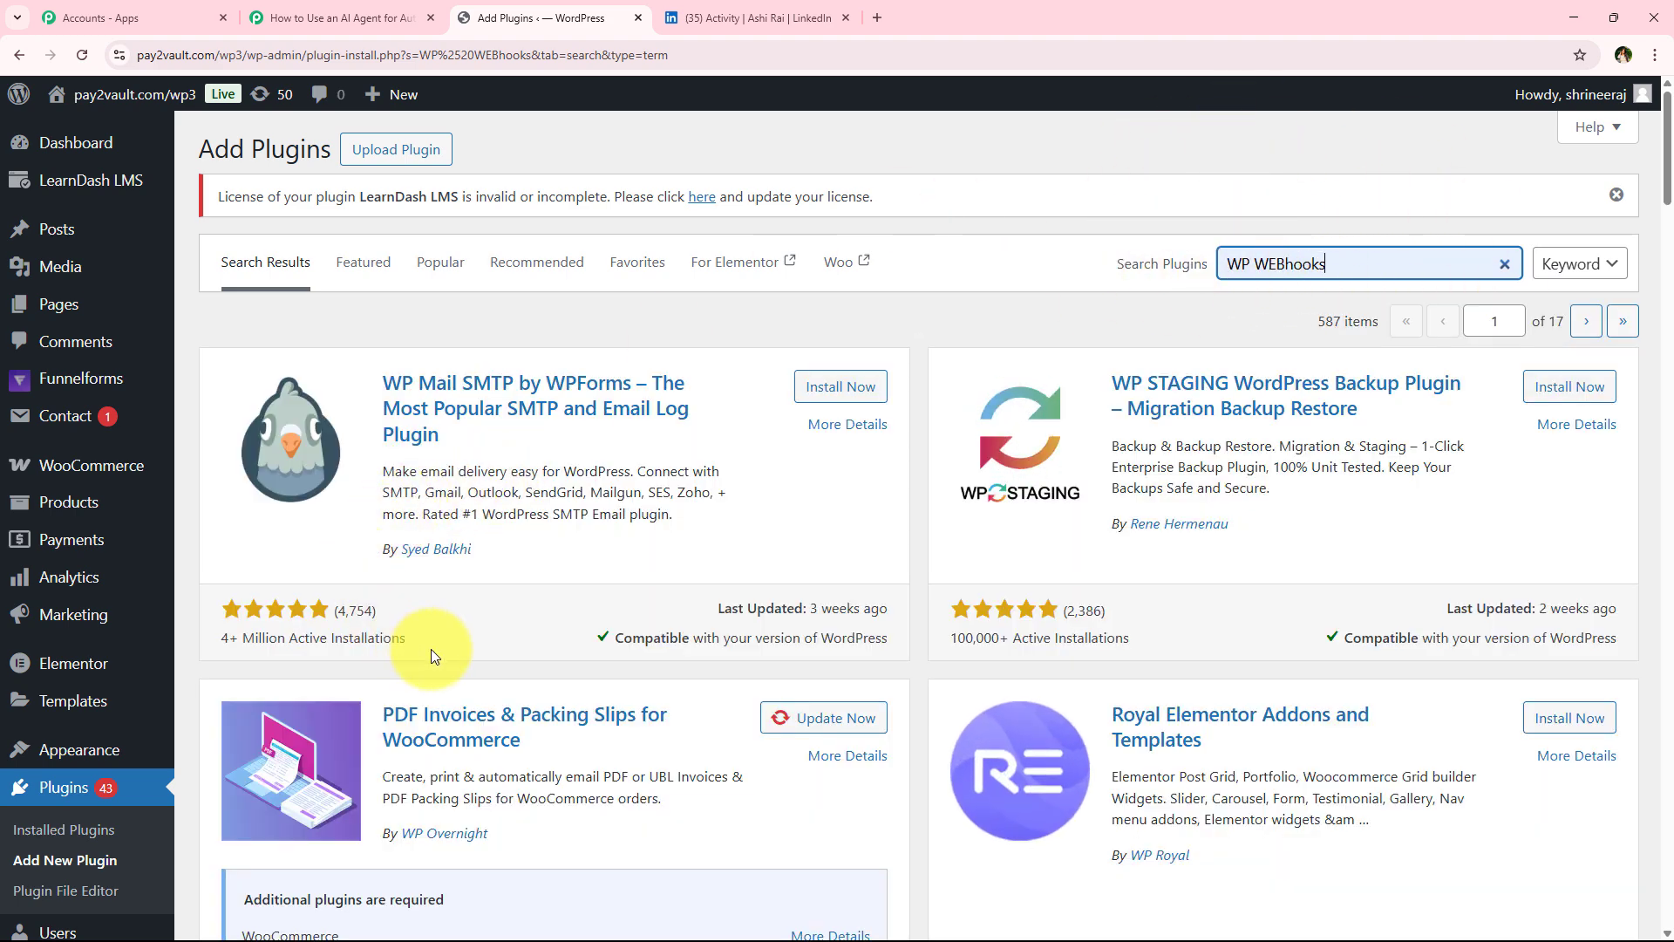
pyautogui.scroll(-10, 428, 659)
pyautogui.scroll(8, 411, 644)
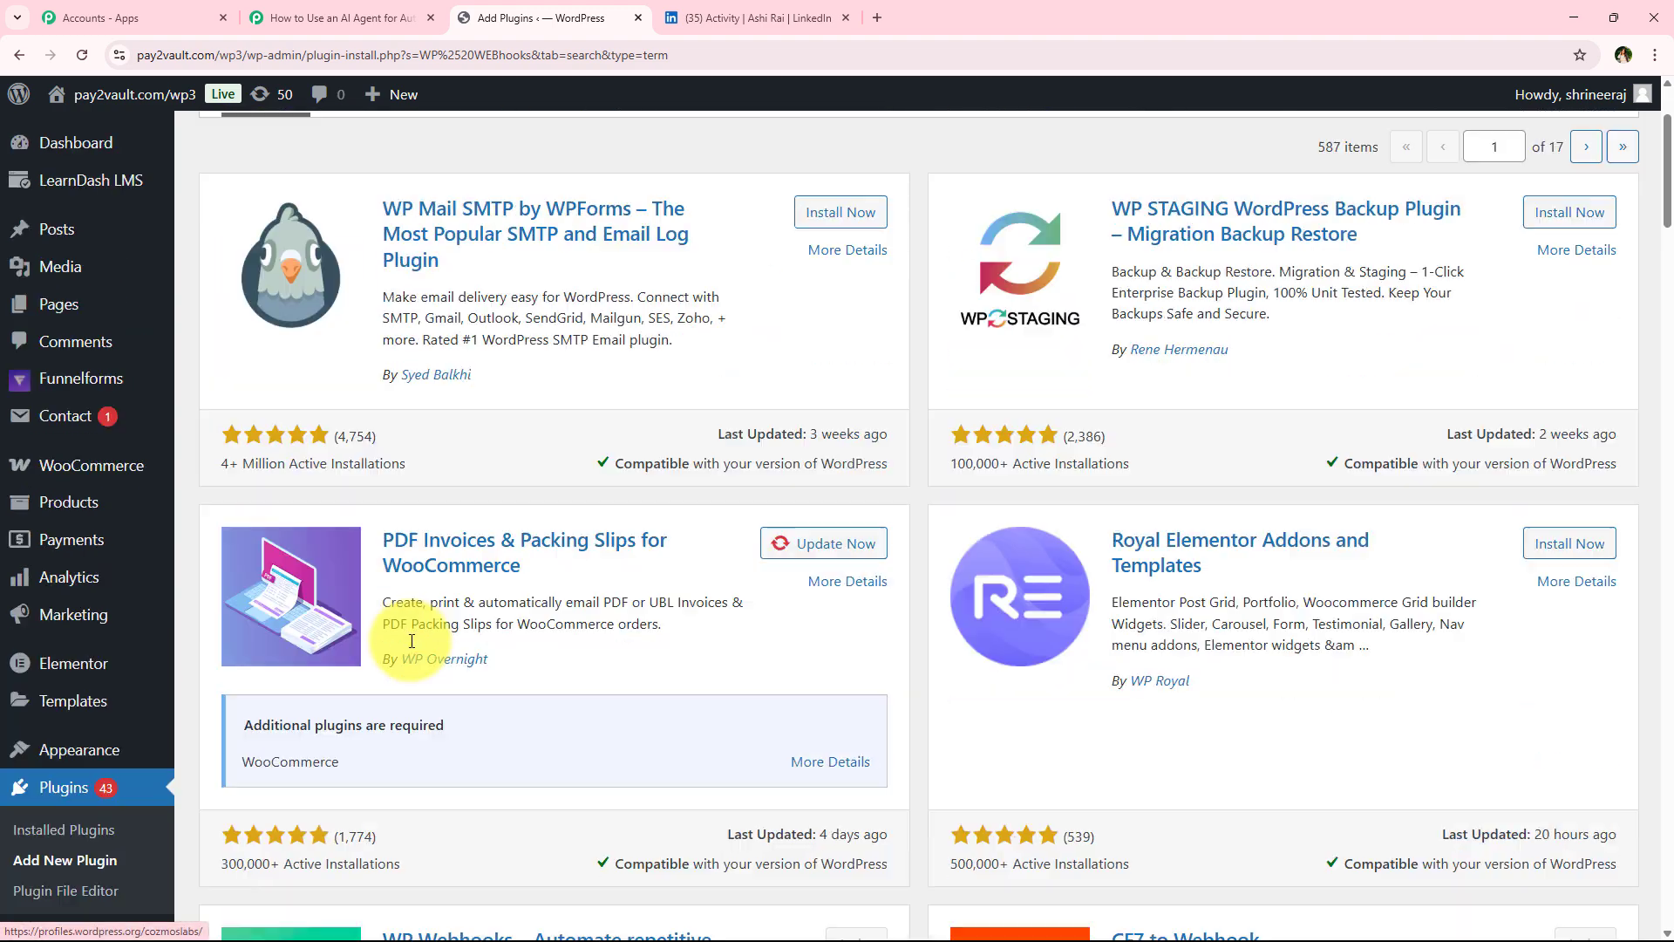
pyautogui.scroll(2, 412, 641)
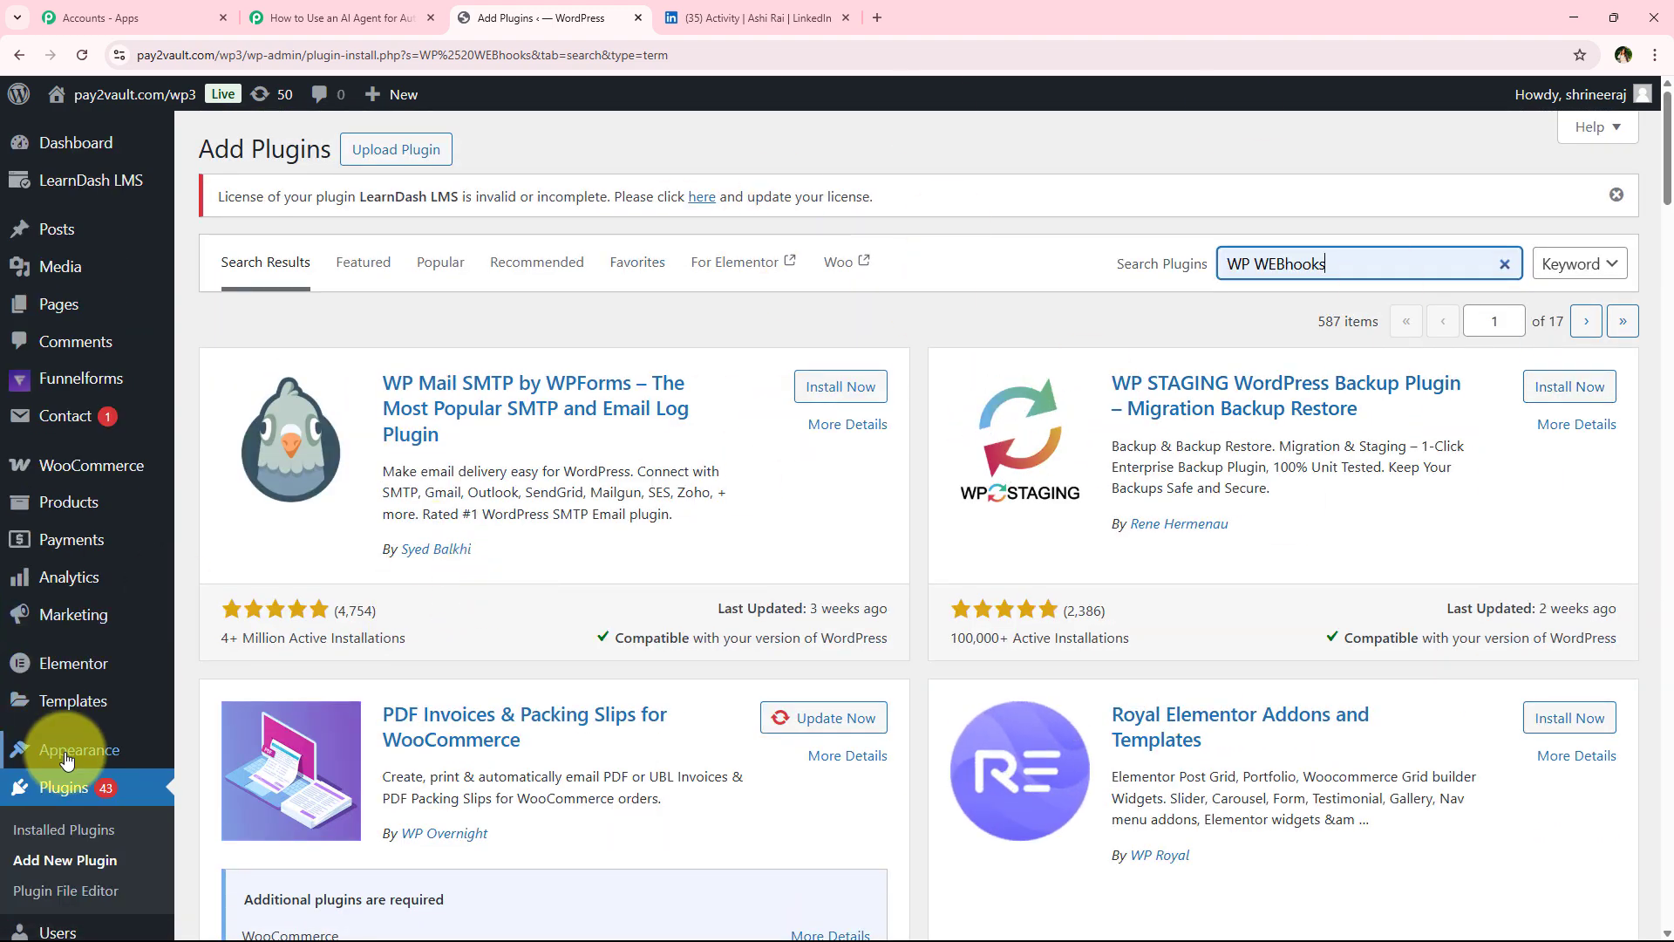
# Open the WP Webhooks settings and select the Post created trigger in the Send Data section
pyautogui.moveTo(53, 724)
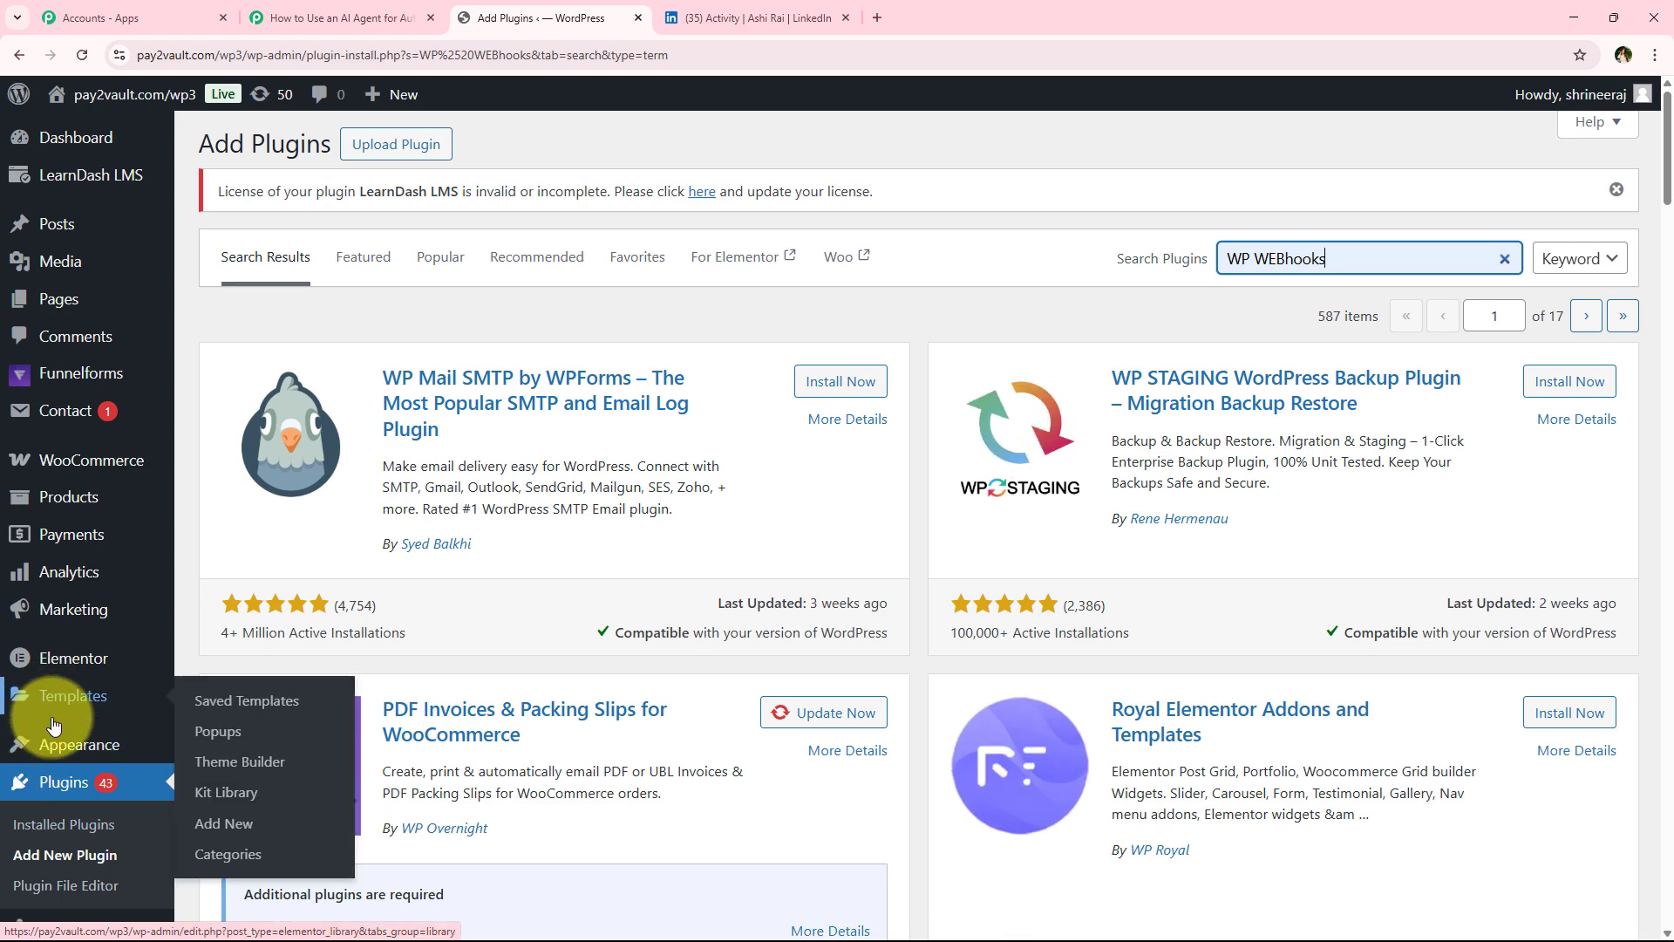
pyautogui.scroll(-4, 35, 784)
pyautogui.moveTo(35, 872)
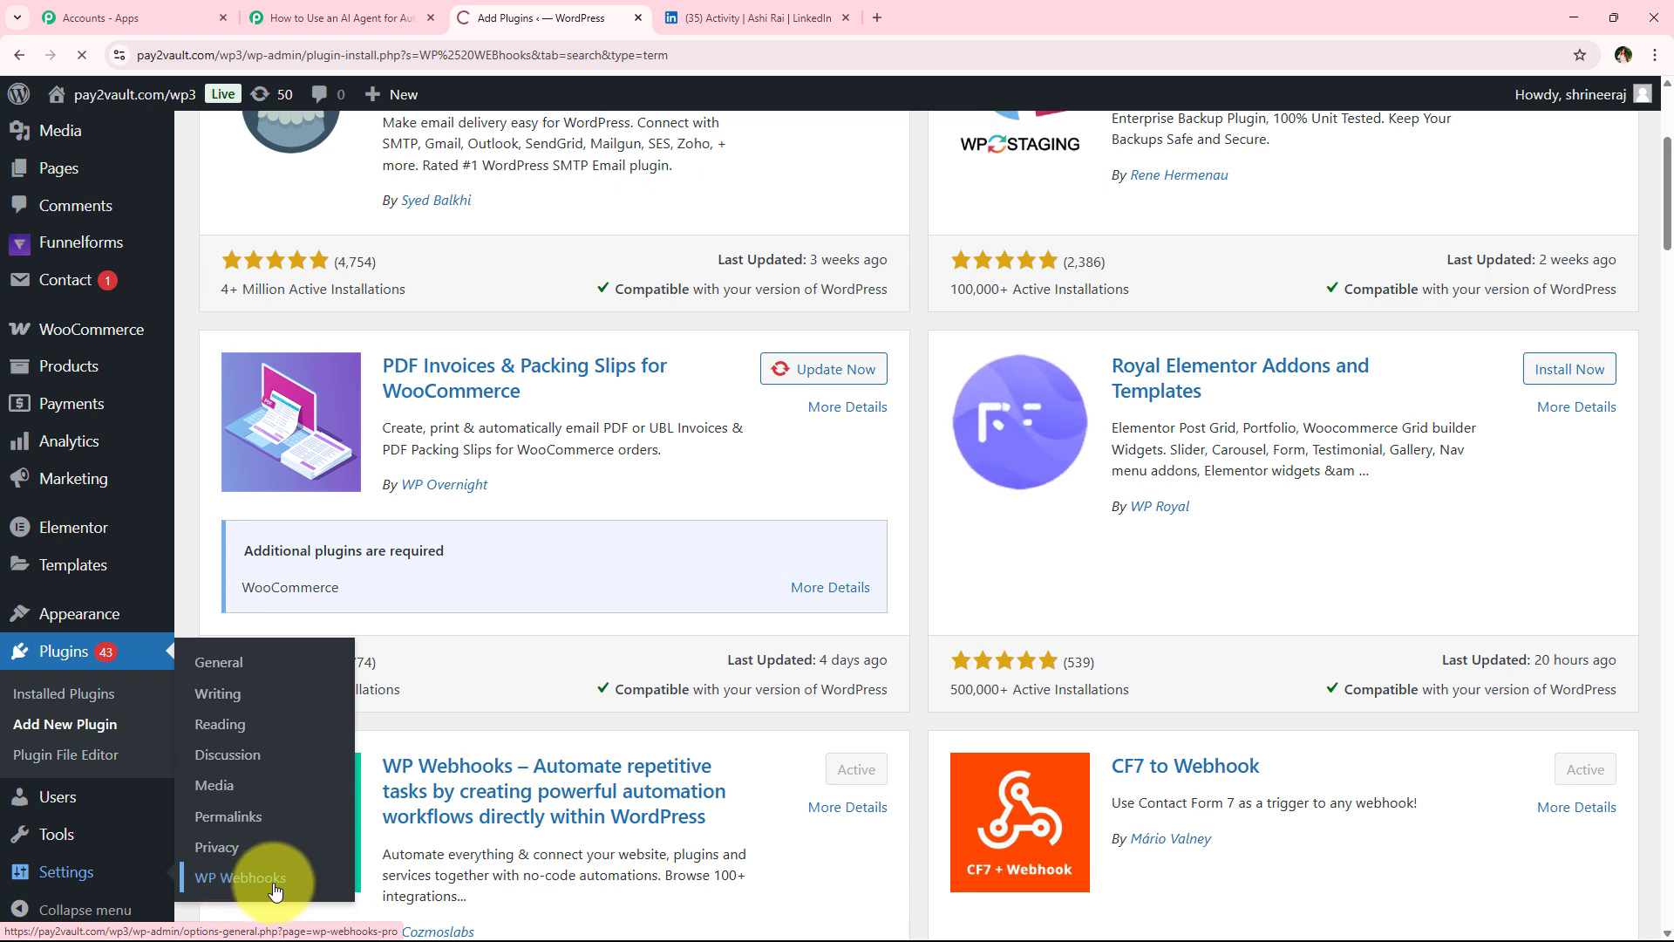
pyautogui.click(200, 885)
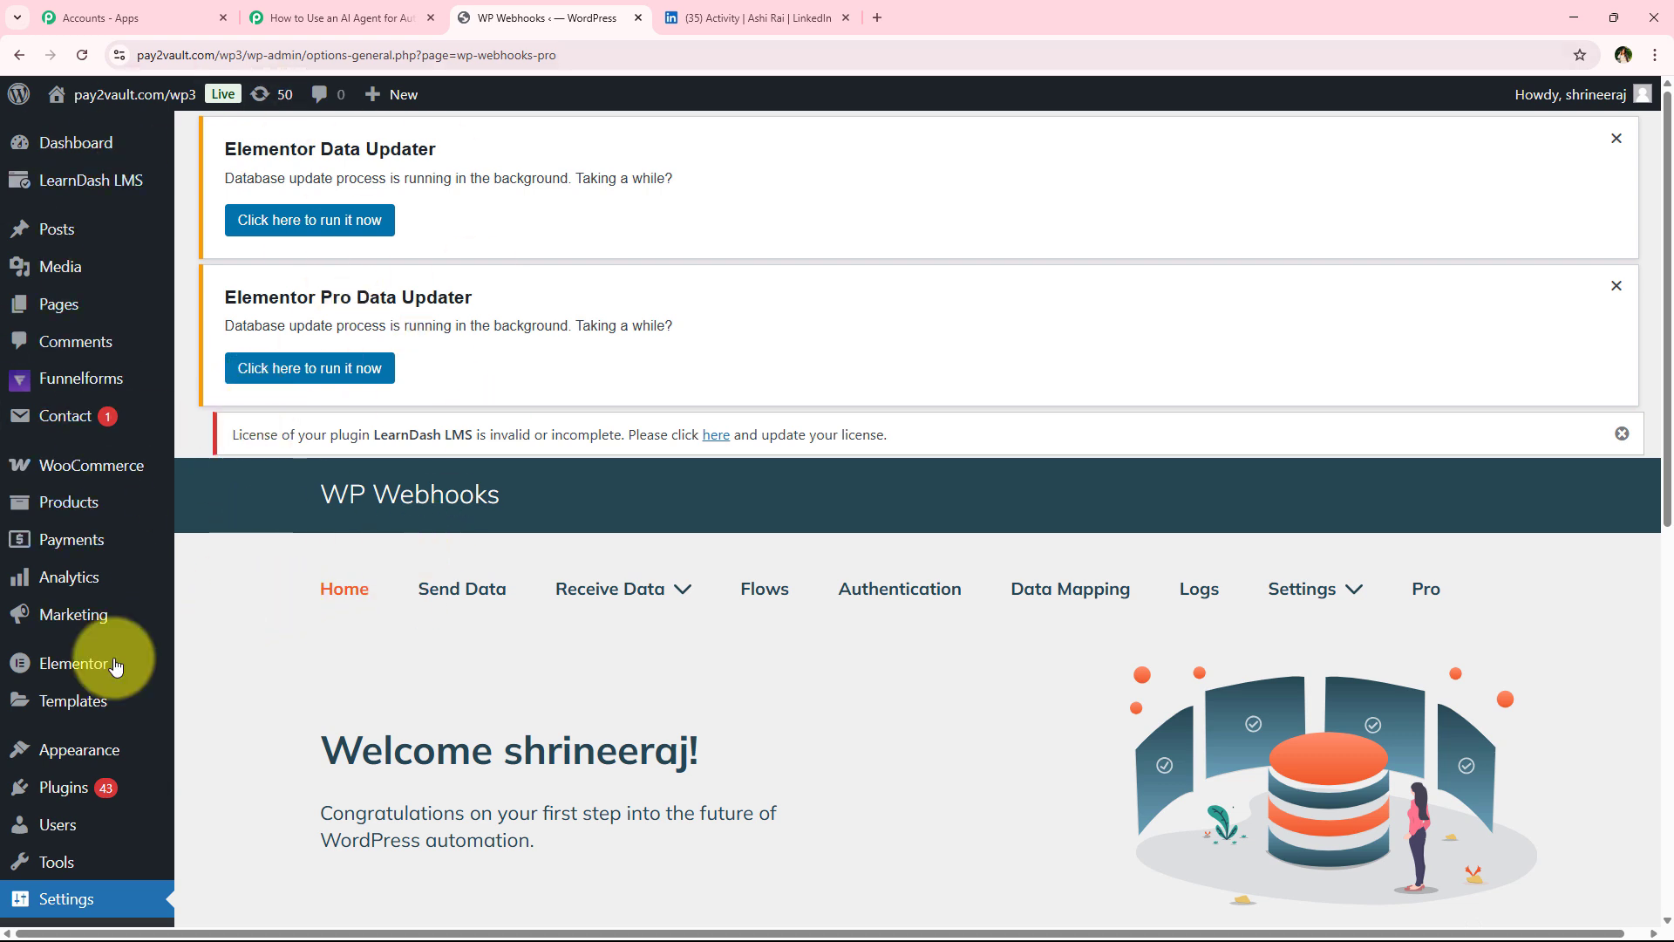
pyautogui.scroll(-1, 392, 523)
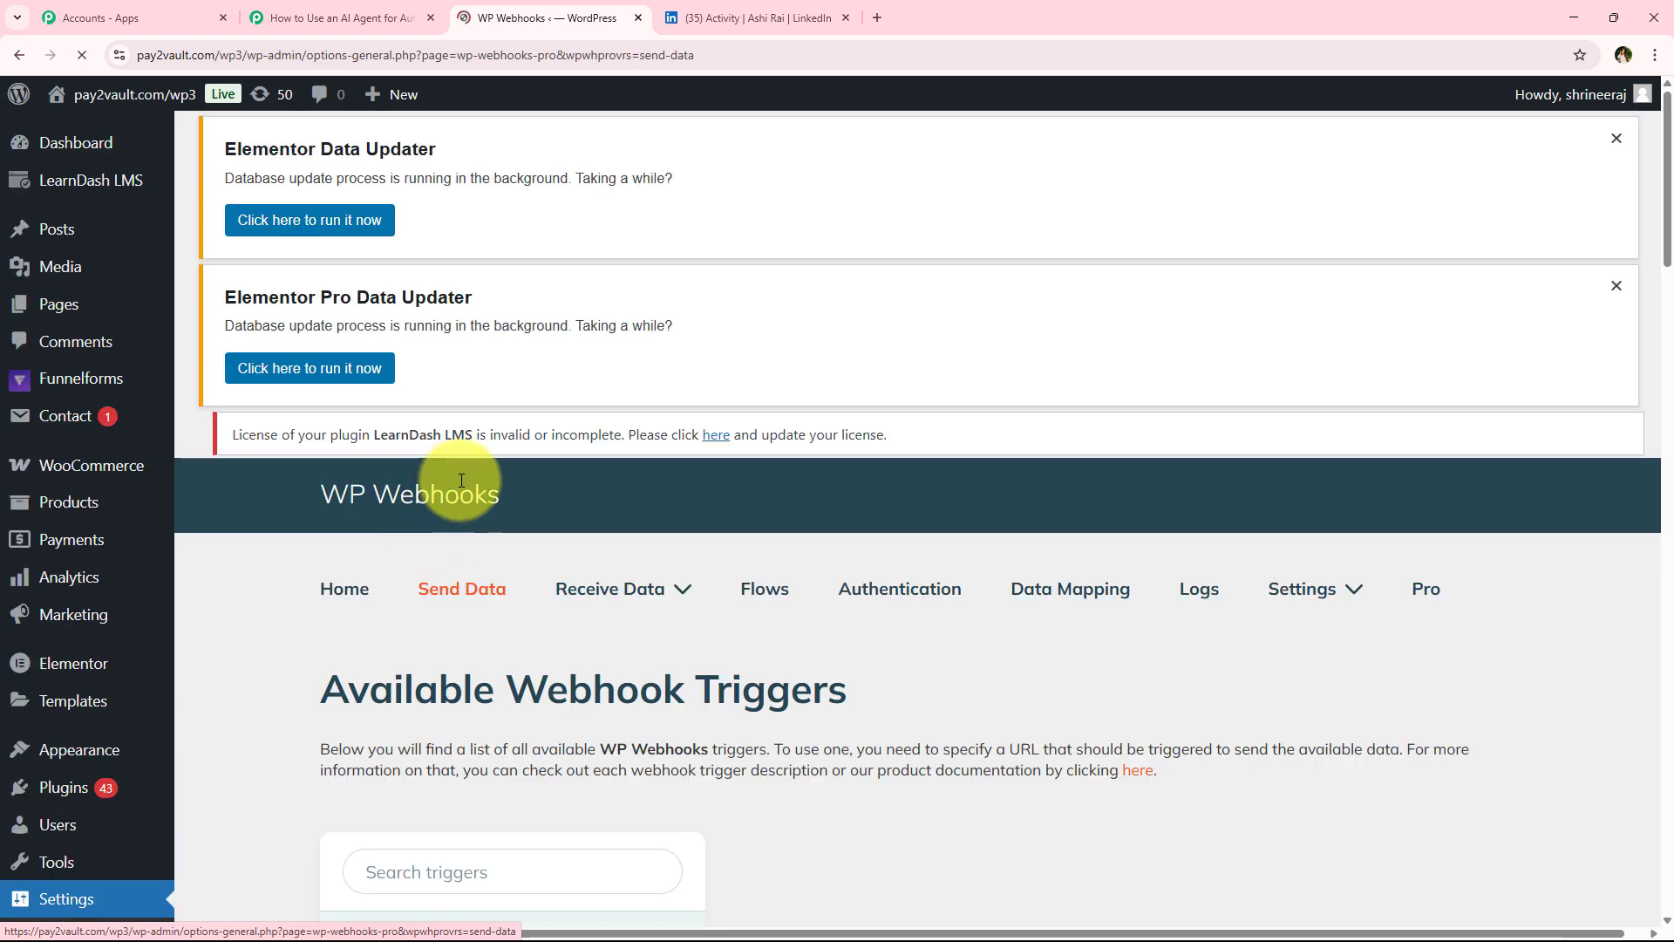
pyautogui.scroll(-5, 516, 532)
pyautogui.scroll(-2, 517, 543)
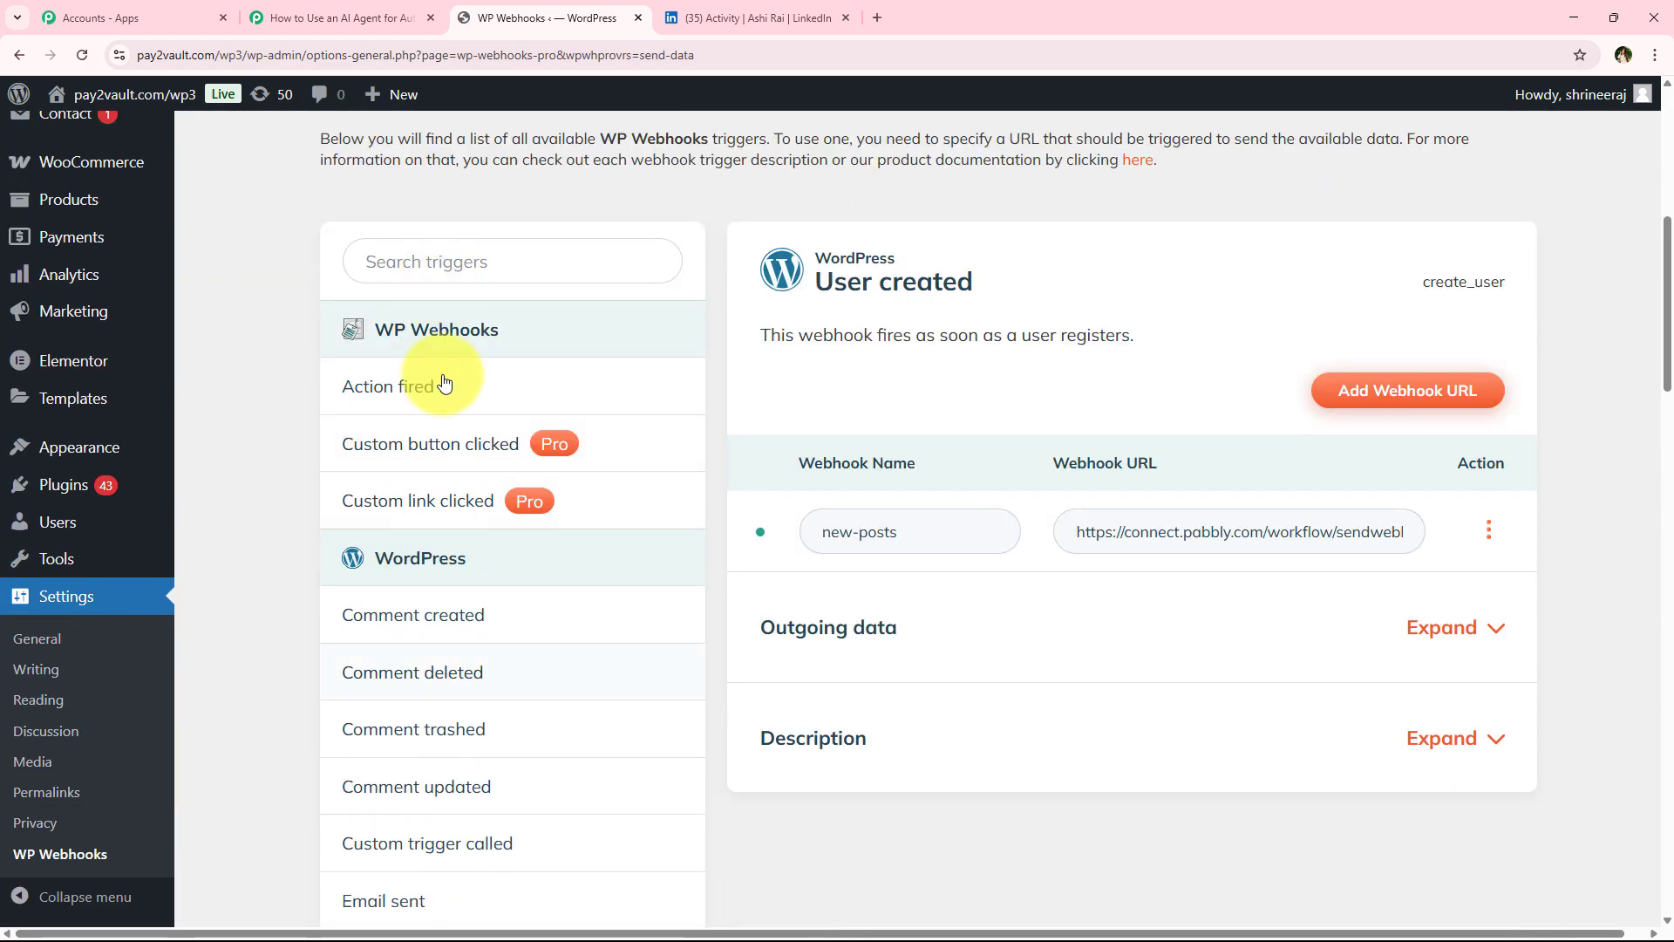
pyautogui.scroll(-3, 393, 611)
pyautogui.scroll(-2, 436, 611)
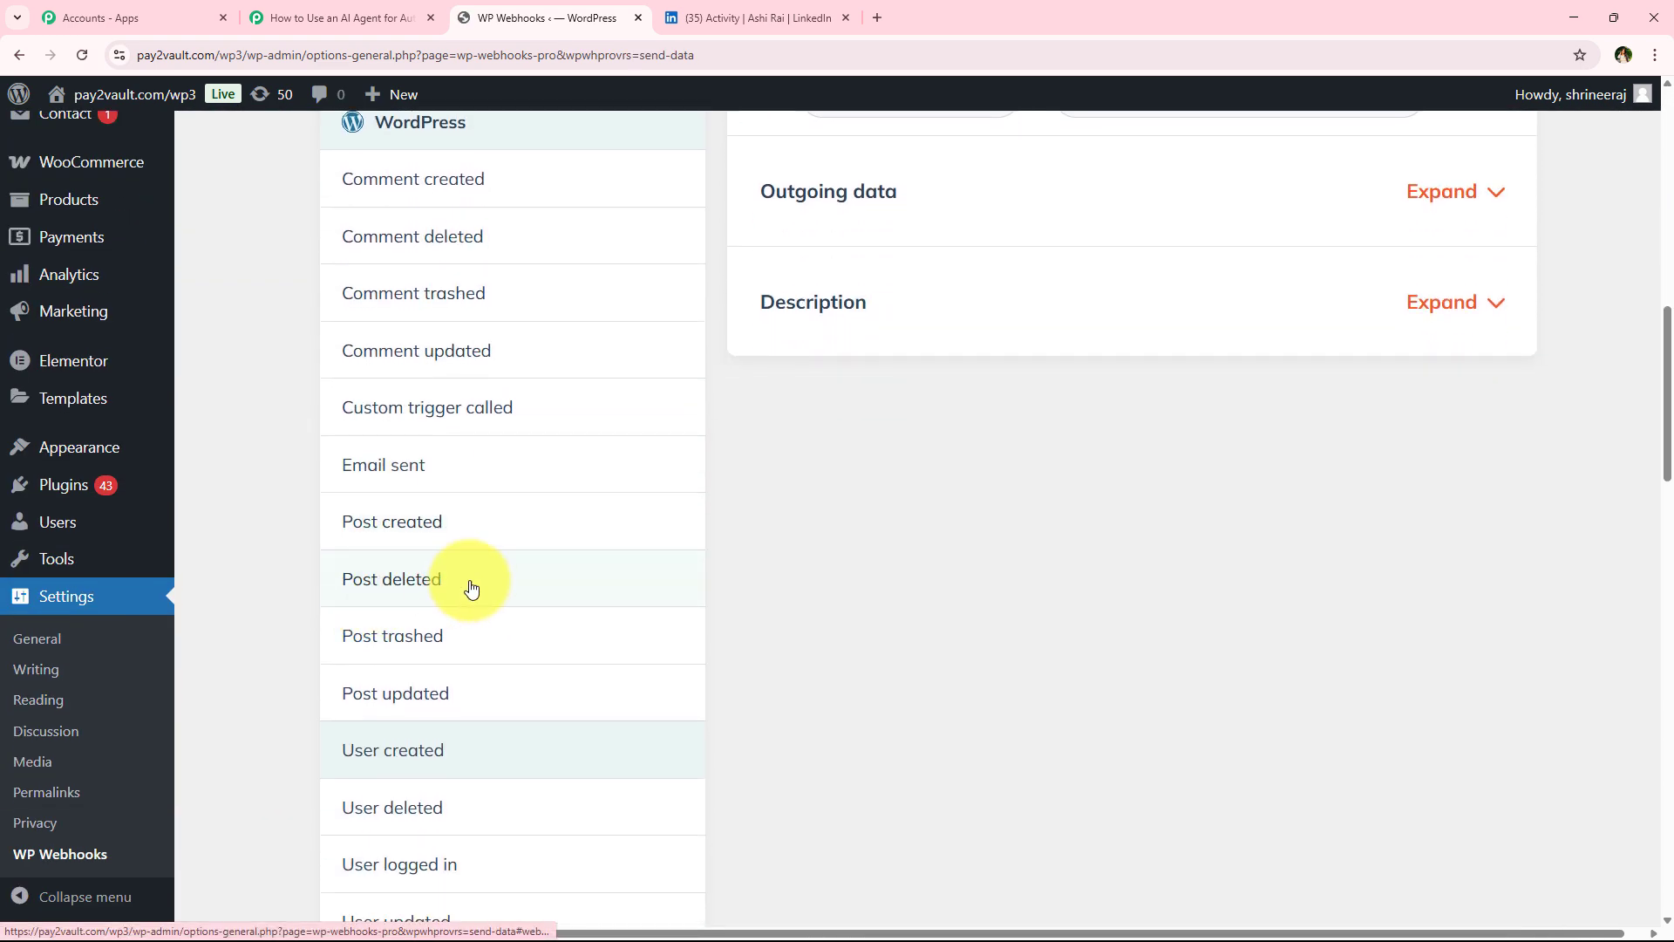
pyautogui.click(541, 539)
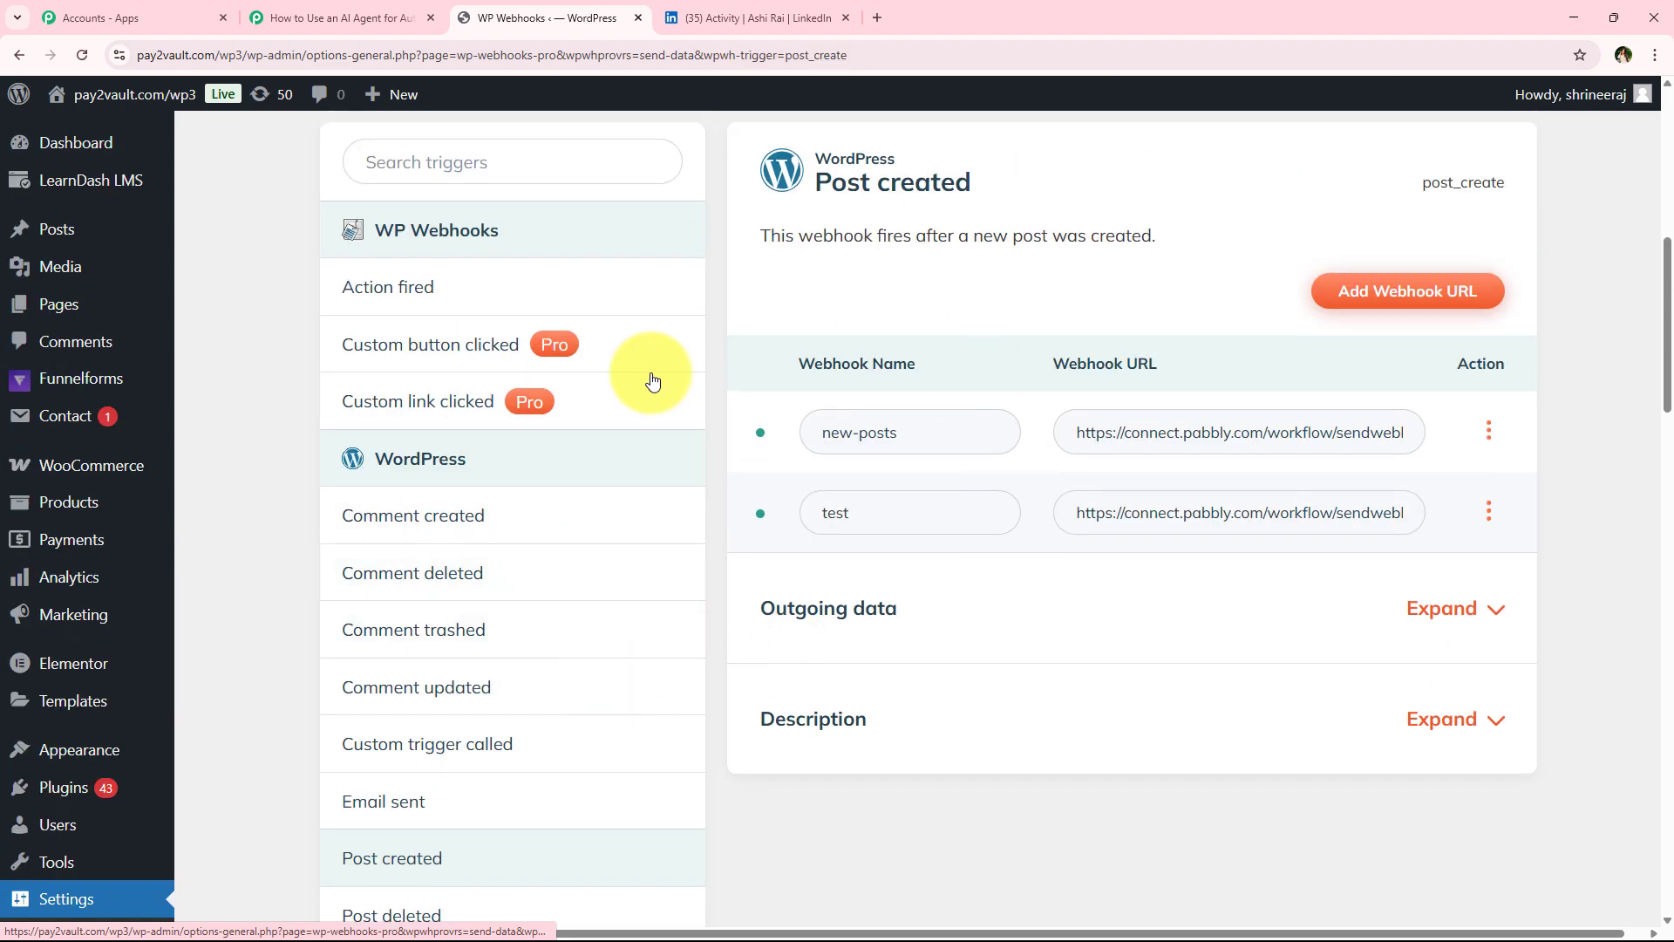
# Add a webhook URL named New Post created to the Post created trigger, pasting the copied Pabbly webhook URL
pyautogui.scroll(3, 1134, 540)
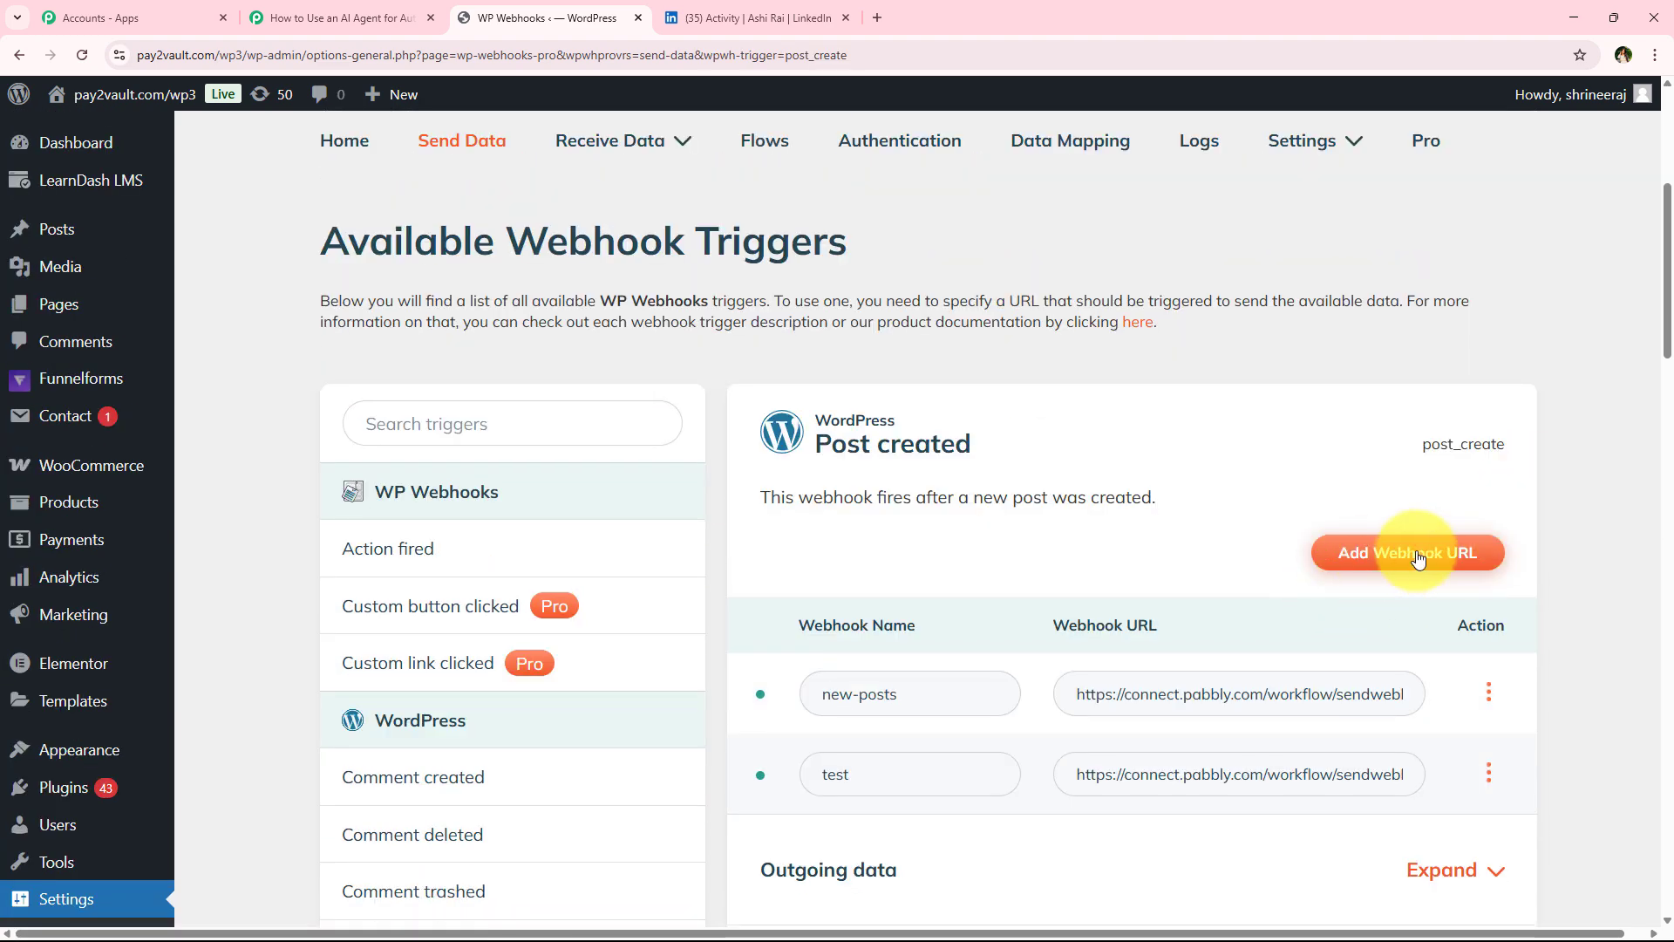
pyautogui.click(1366, 559)
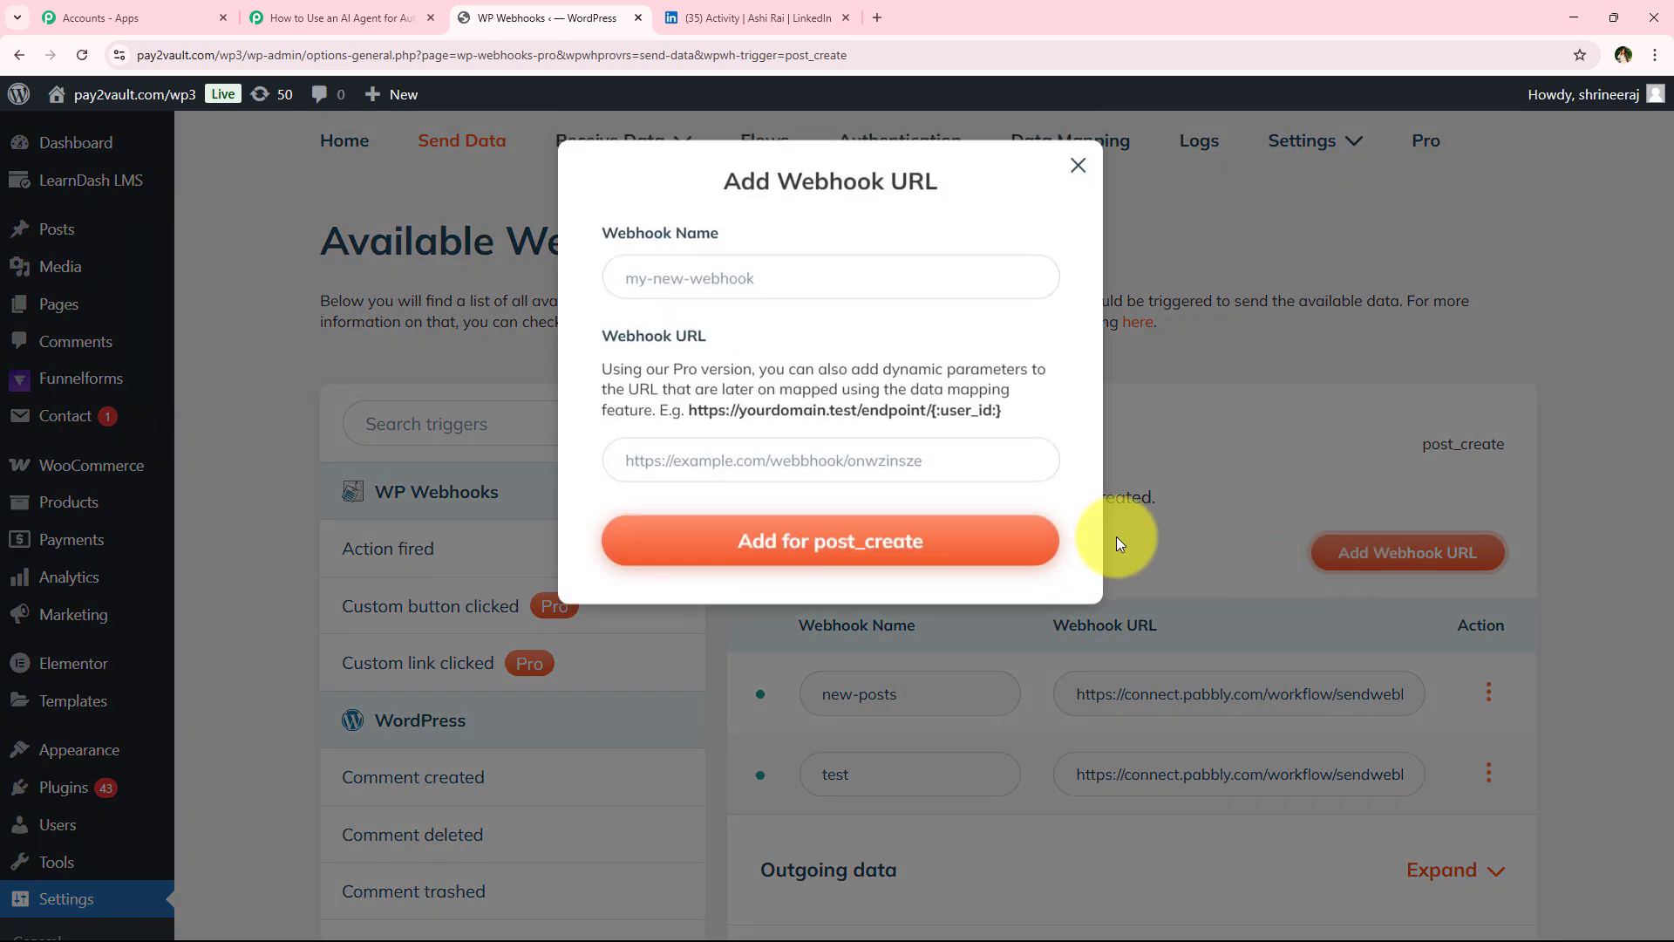
pyautogui.click(740, 265)
pyautogui.write('New Post')
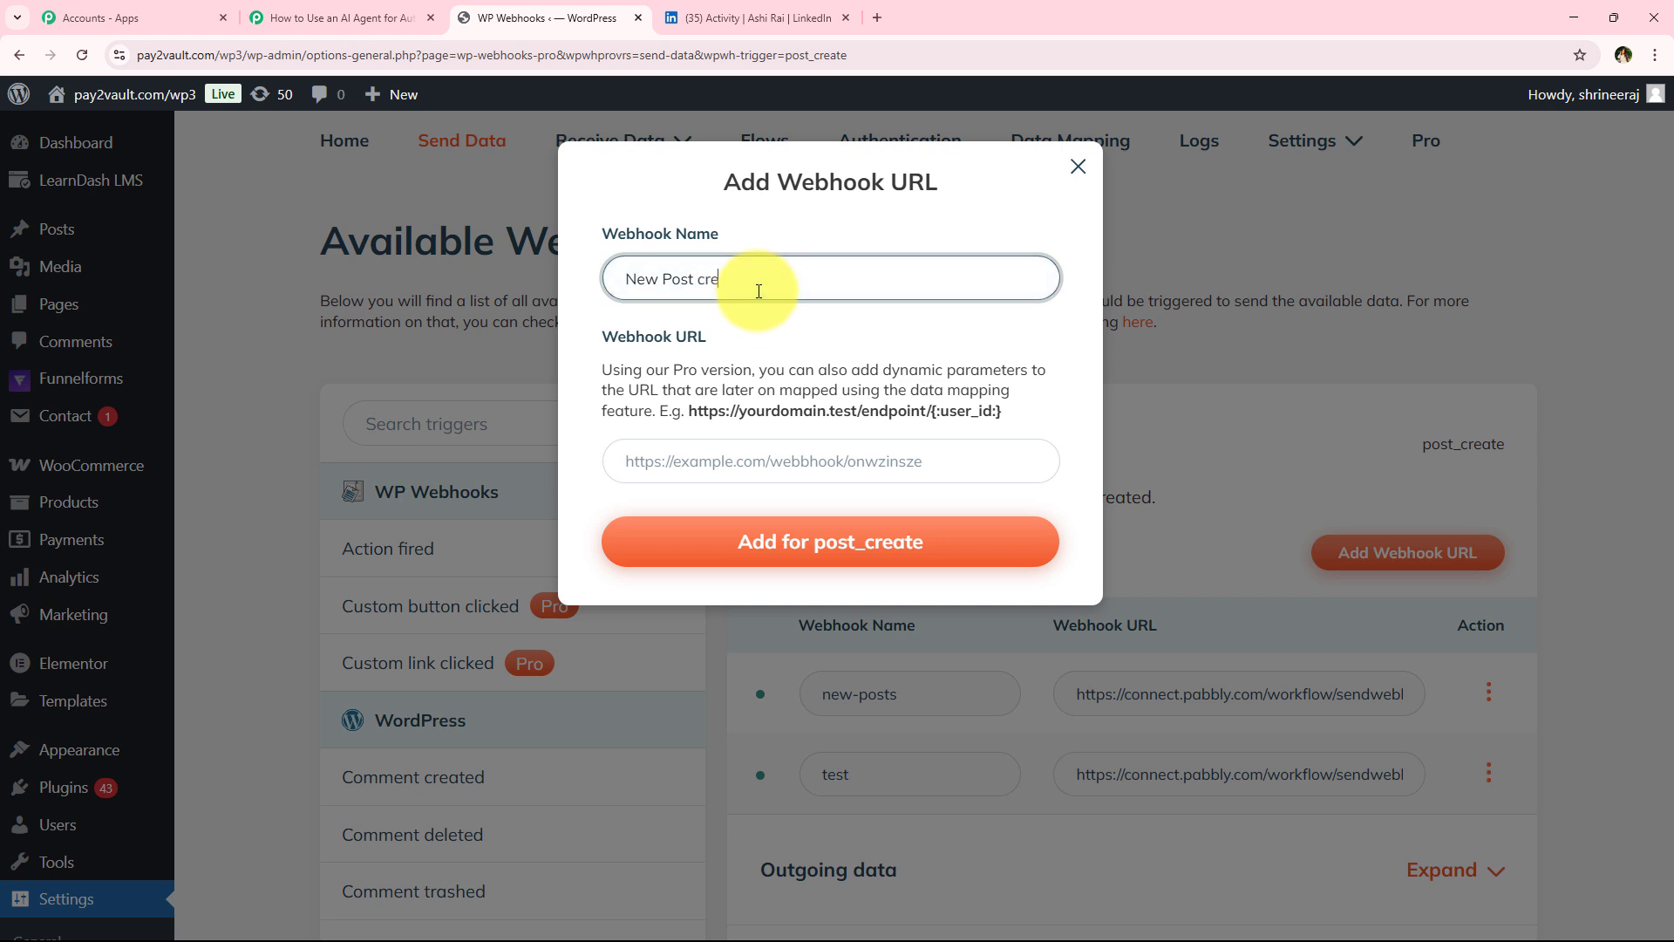
pyautogui.write('created')
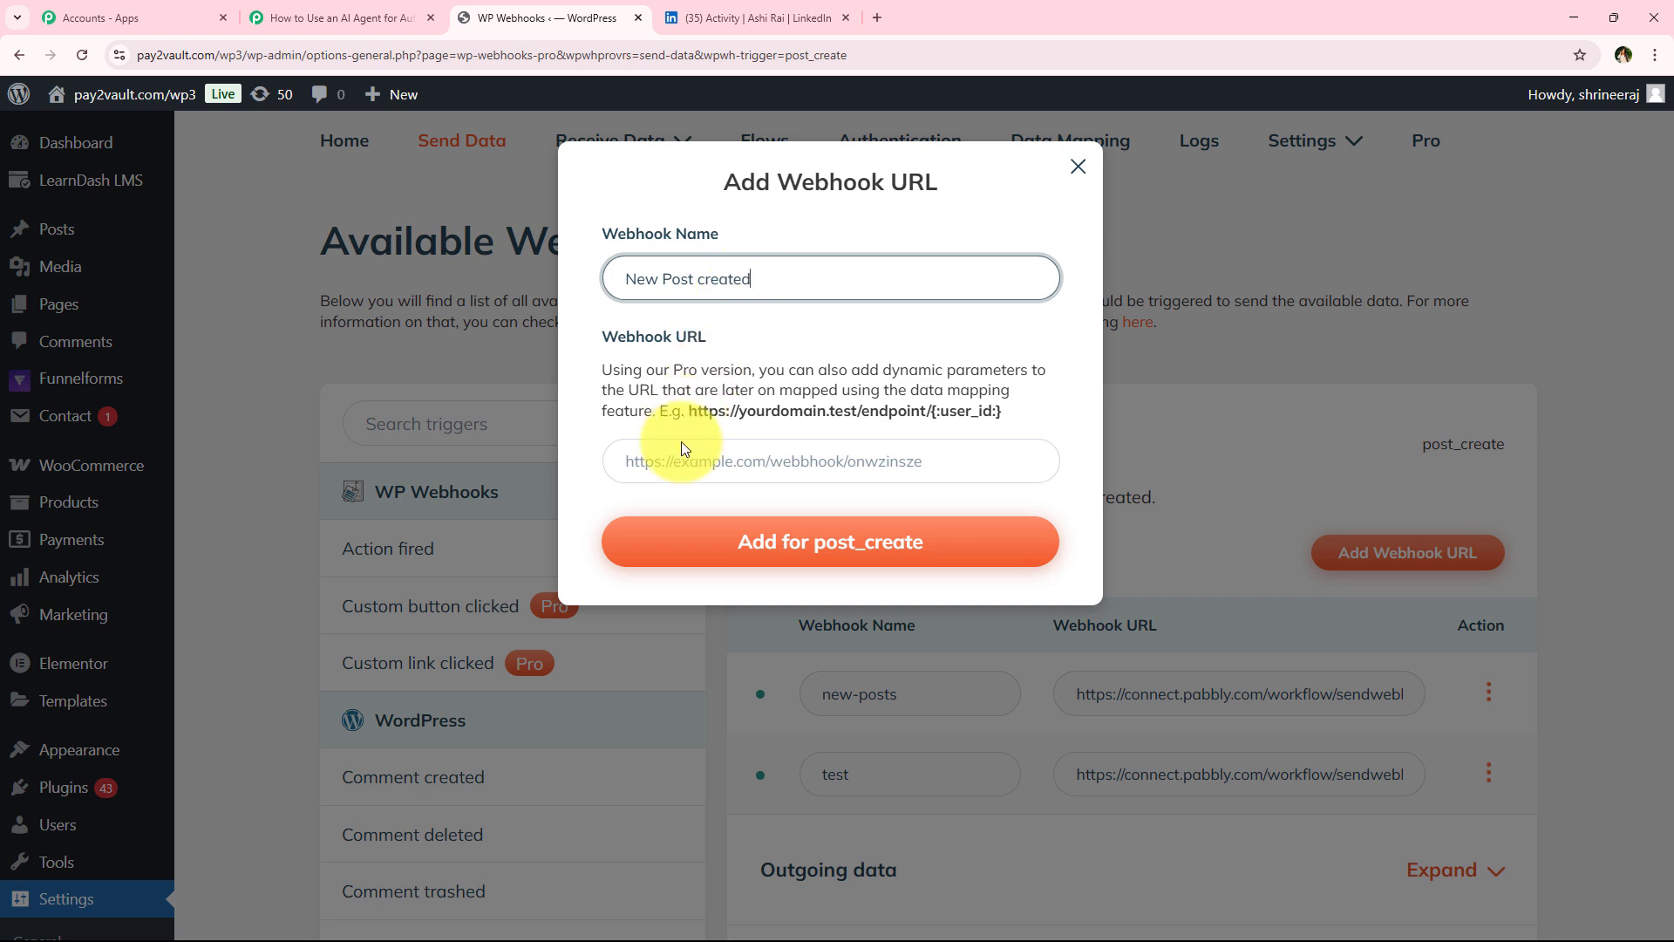
pyautogui.click(681, 443)
pyautogui.hotkey('ctrl', 'v')
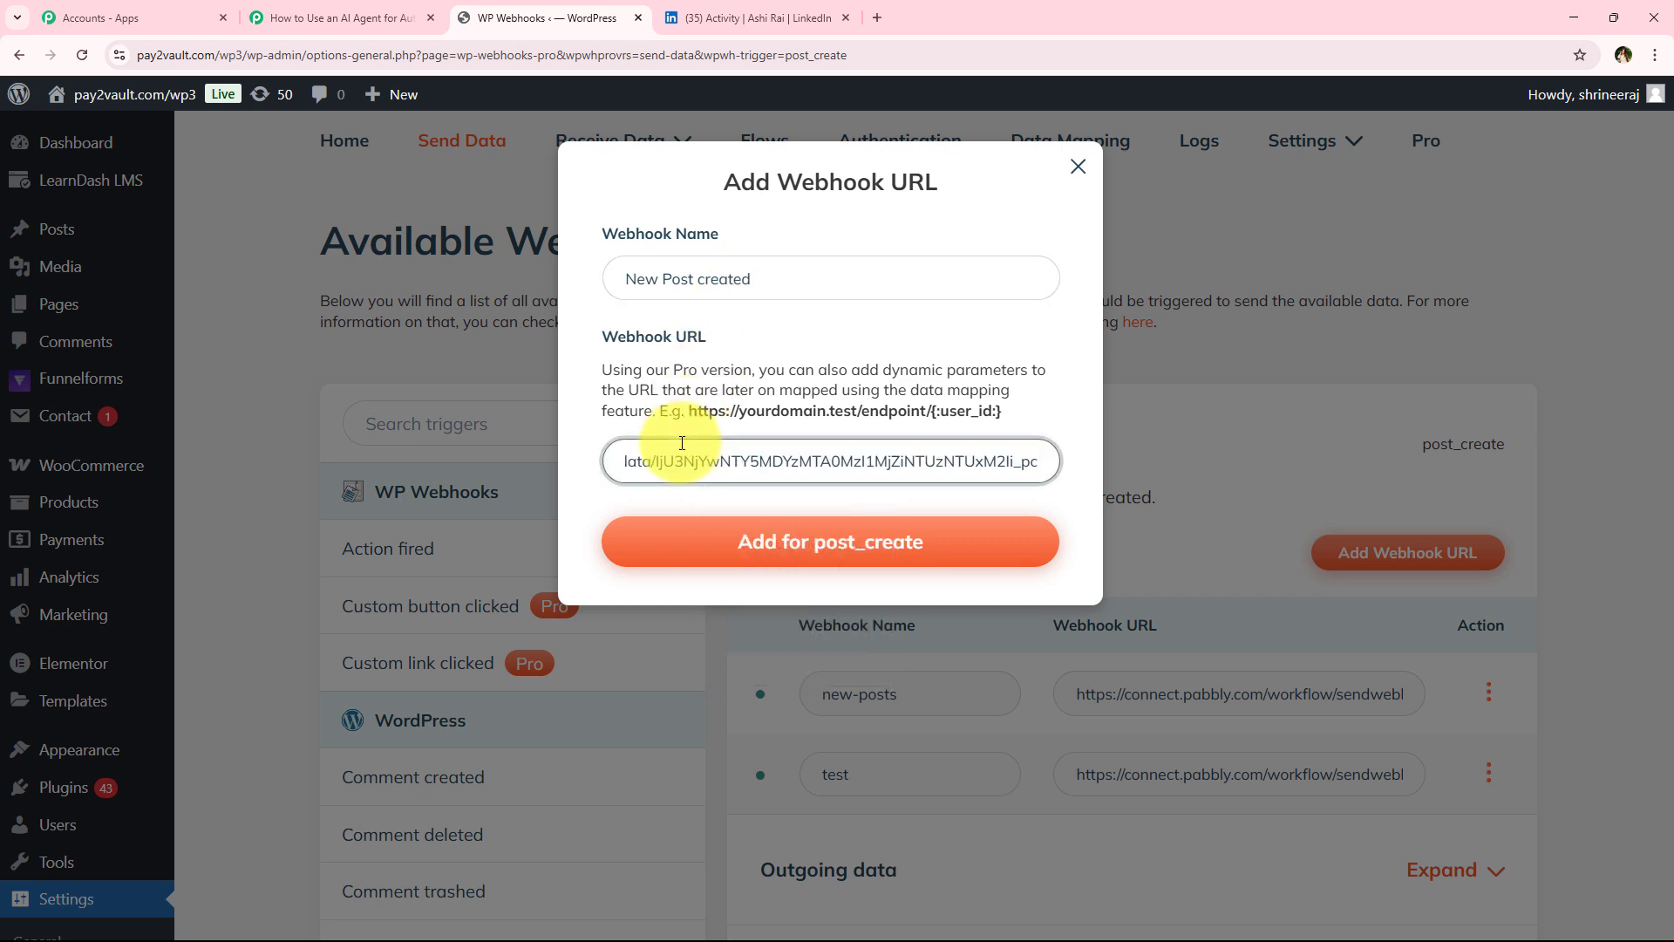
pyautogui.click(883, 325)
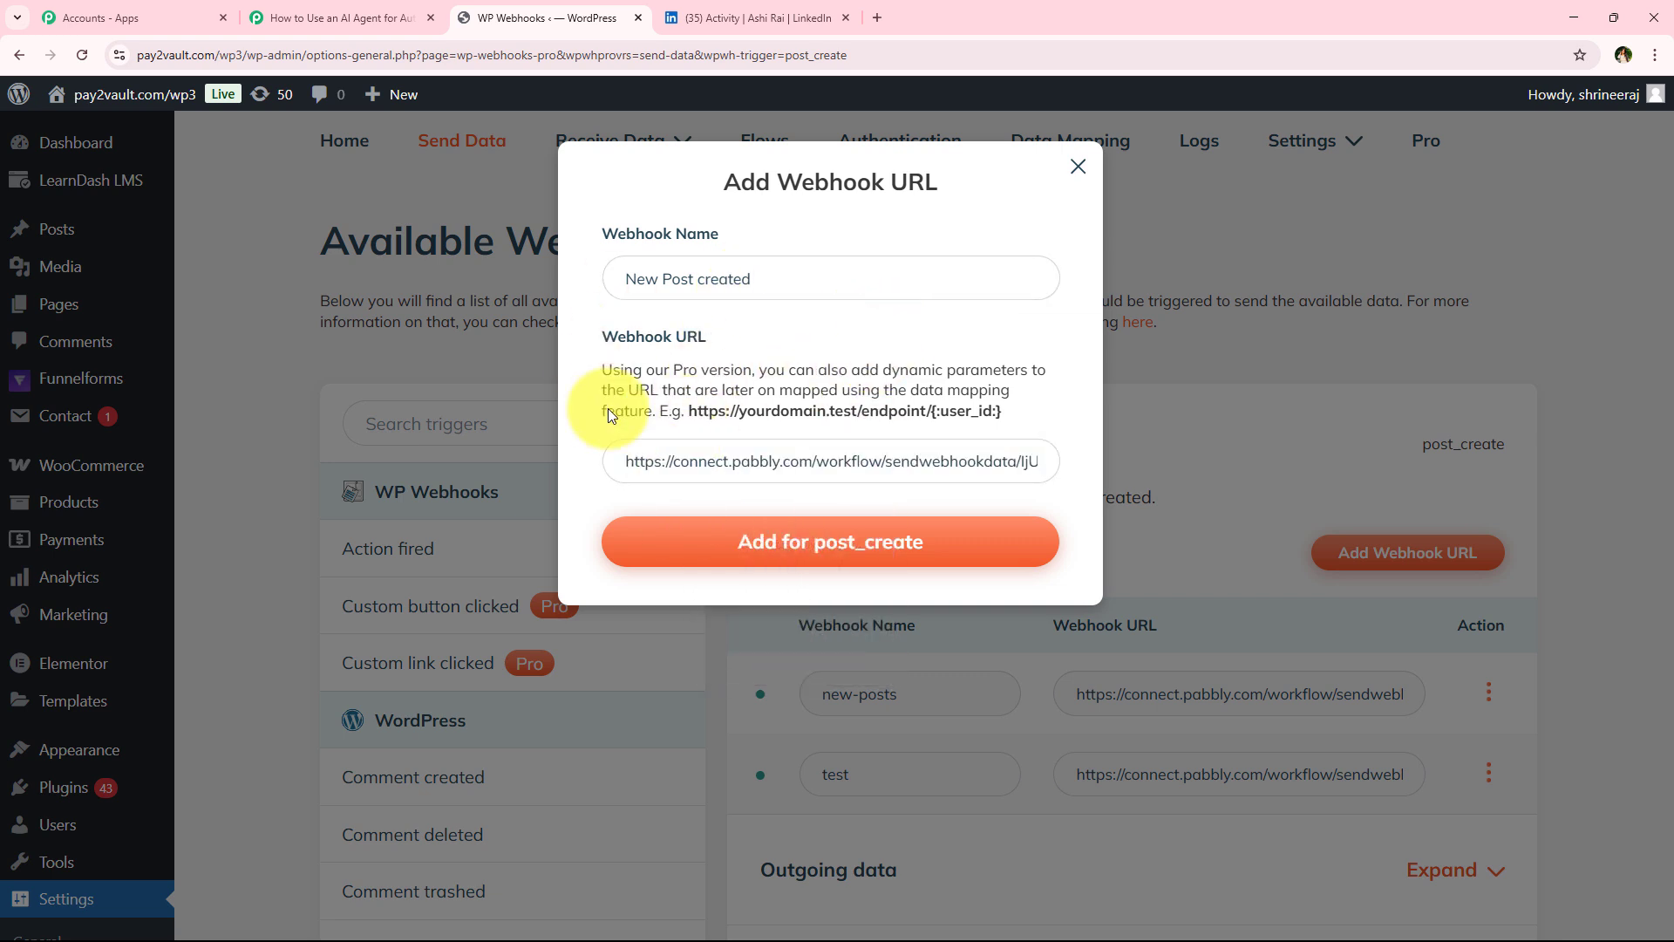
pyautogui.click(1007, 554)
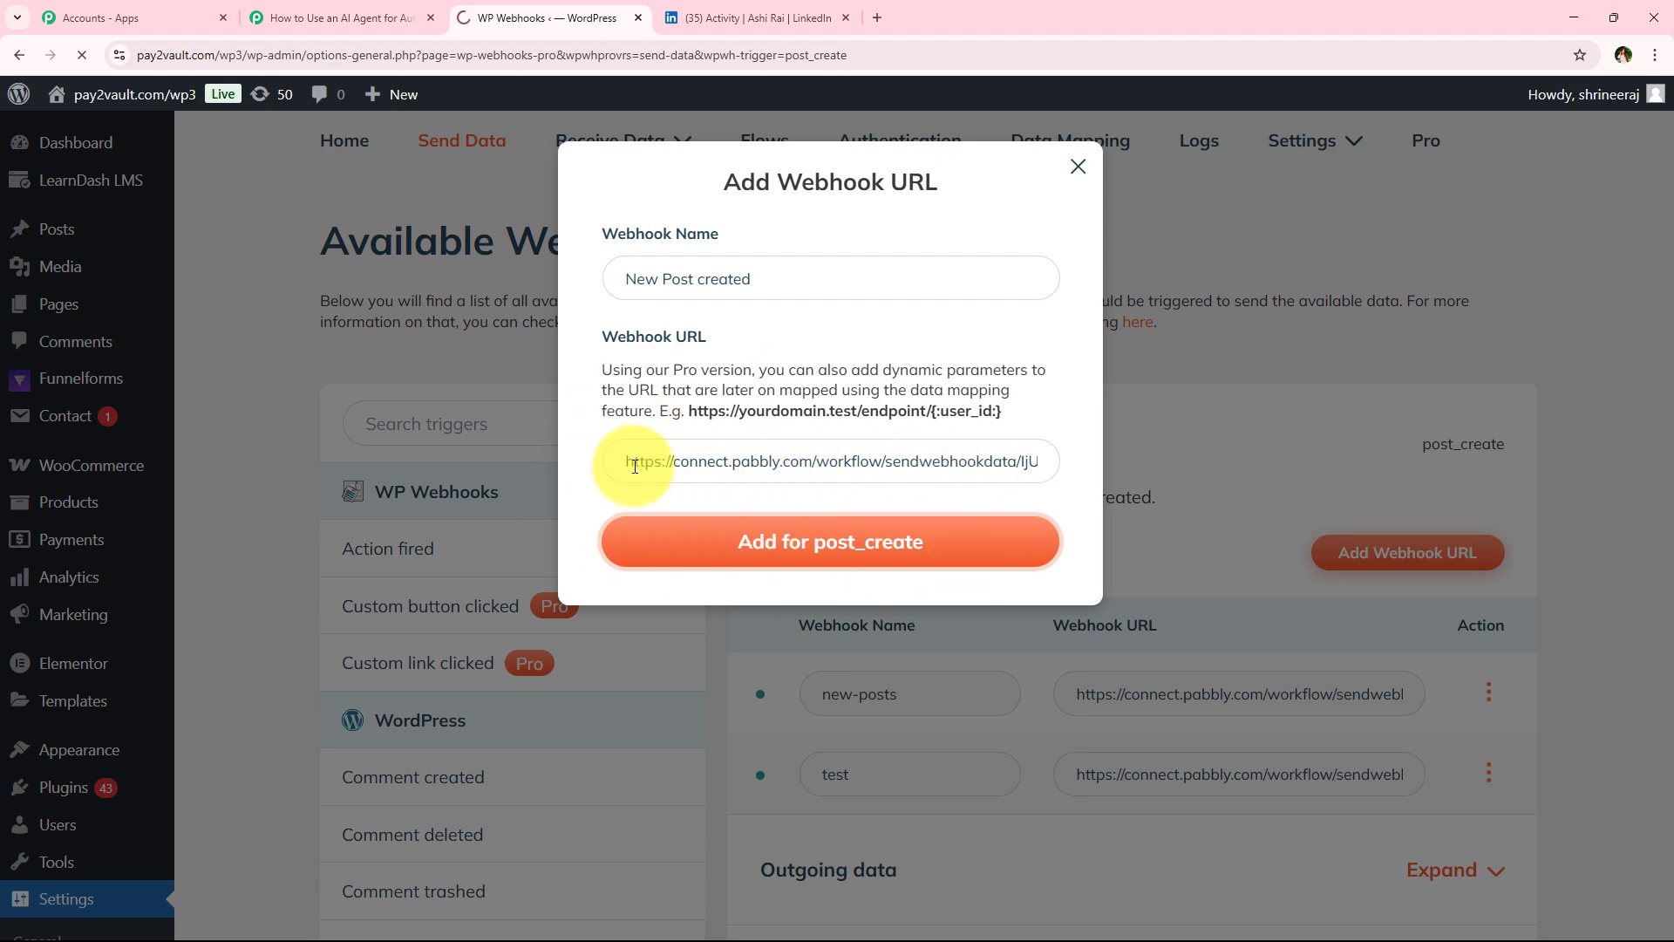
pyautogui.scroll(-9, 902, 630)
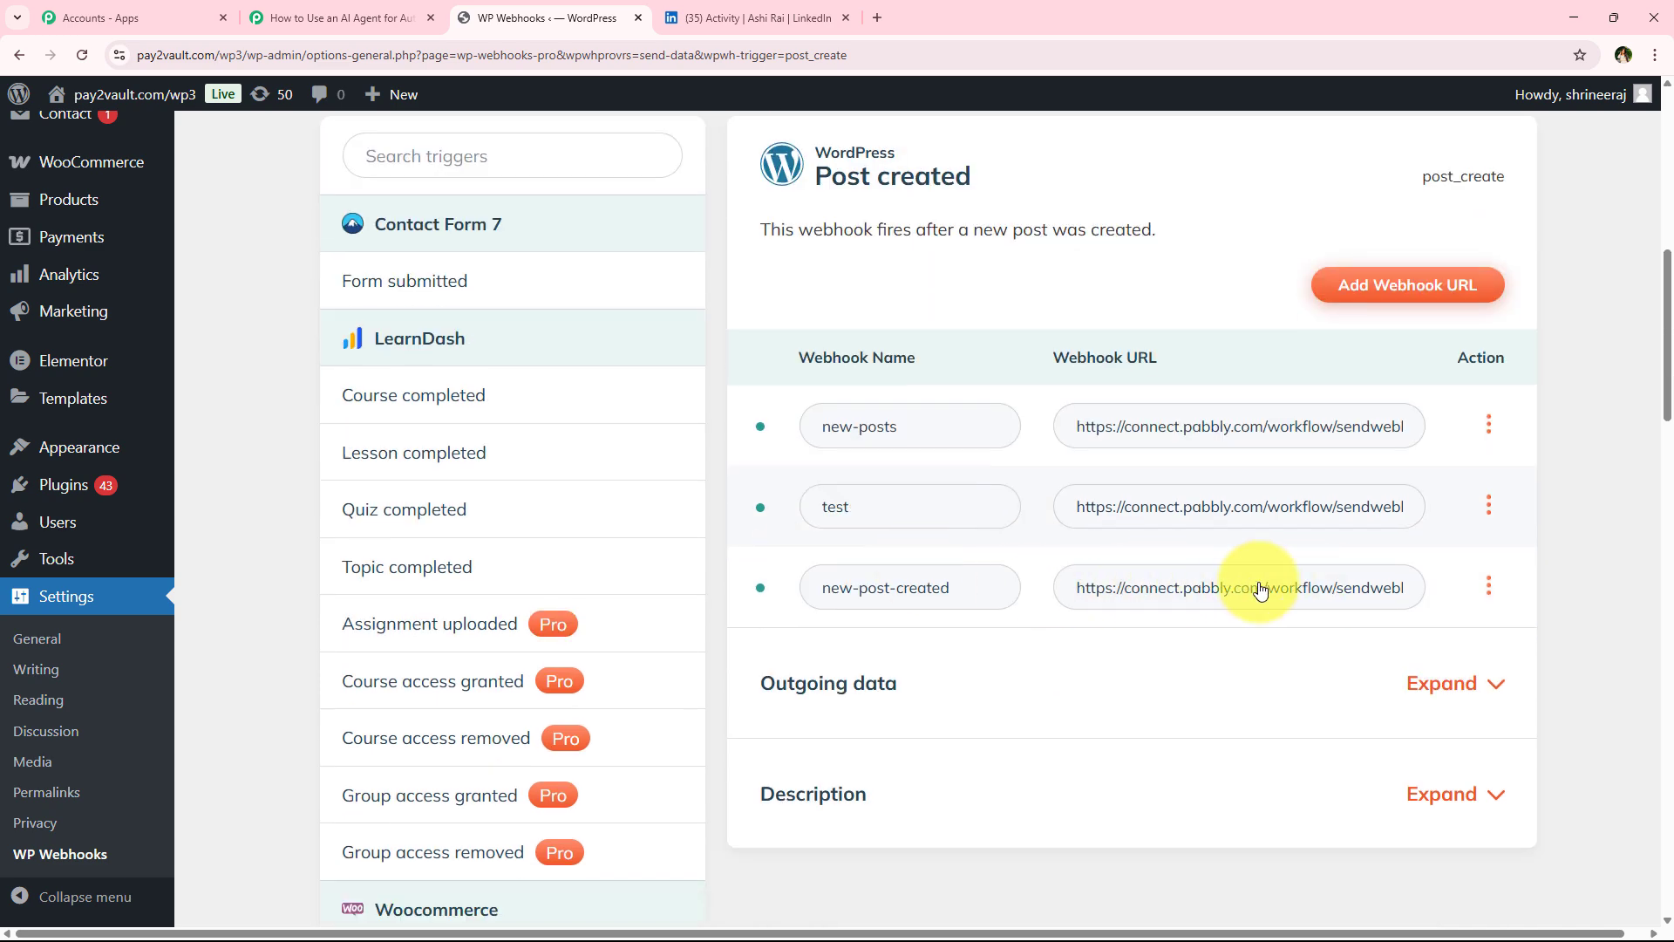
# Review the remaining webhook settings instructions in the Pabbly workflow tab
pyautogui.click(343, 13)
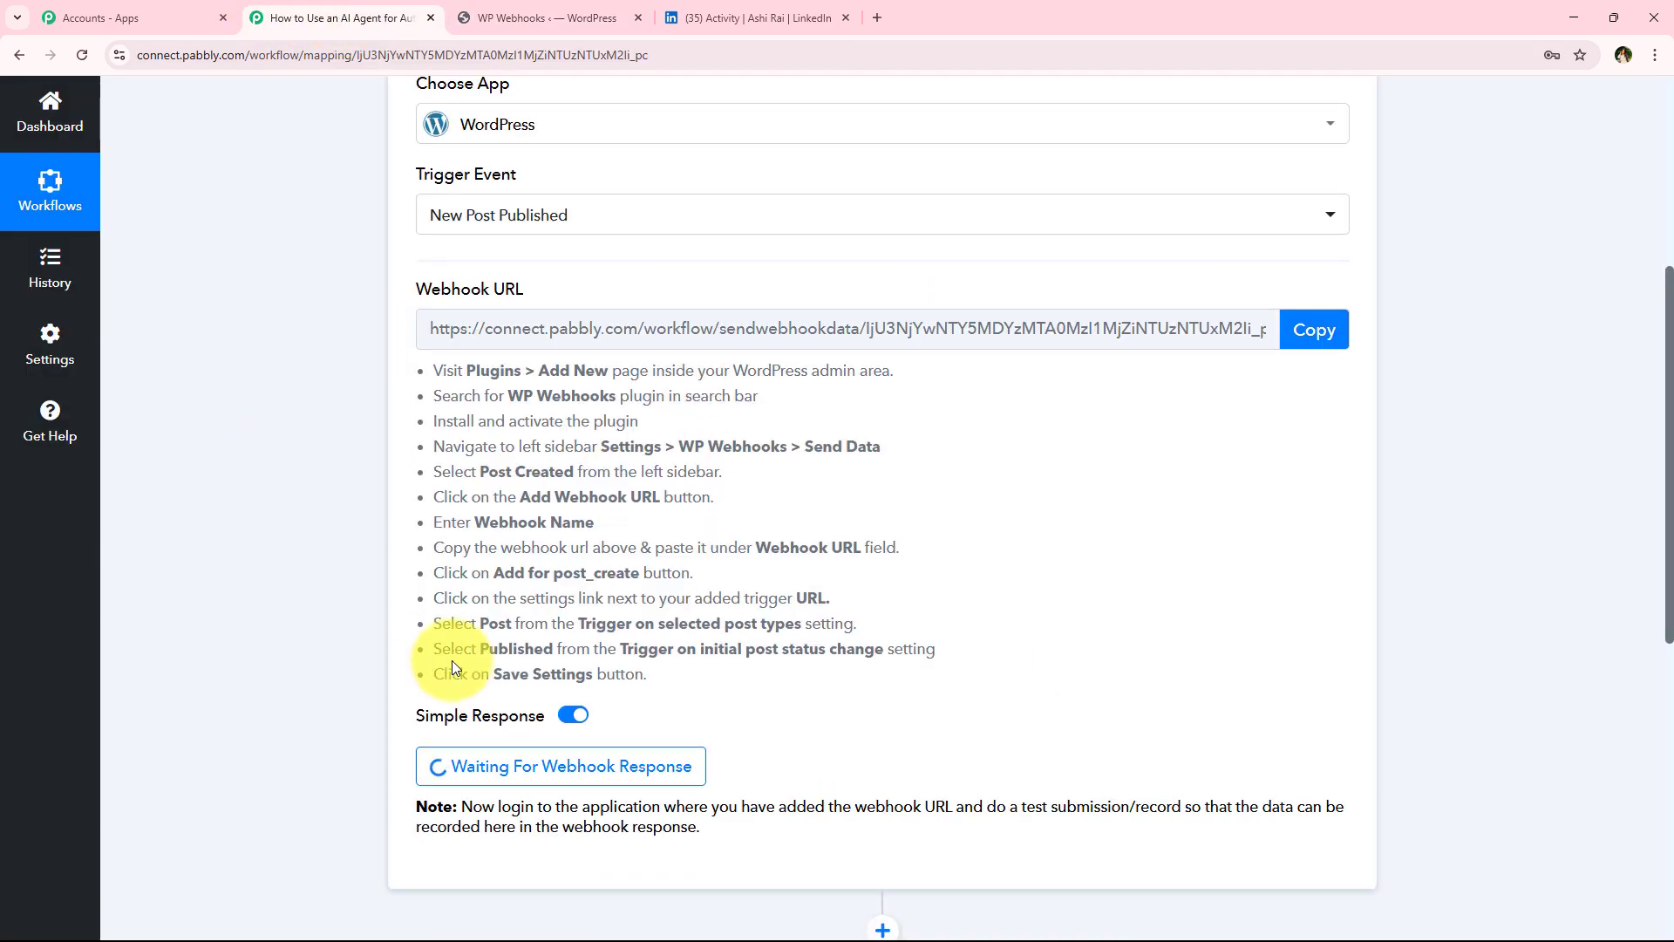
pyautogui.scroll(-1, 418, 628)
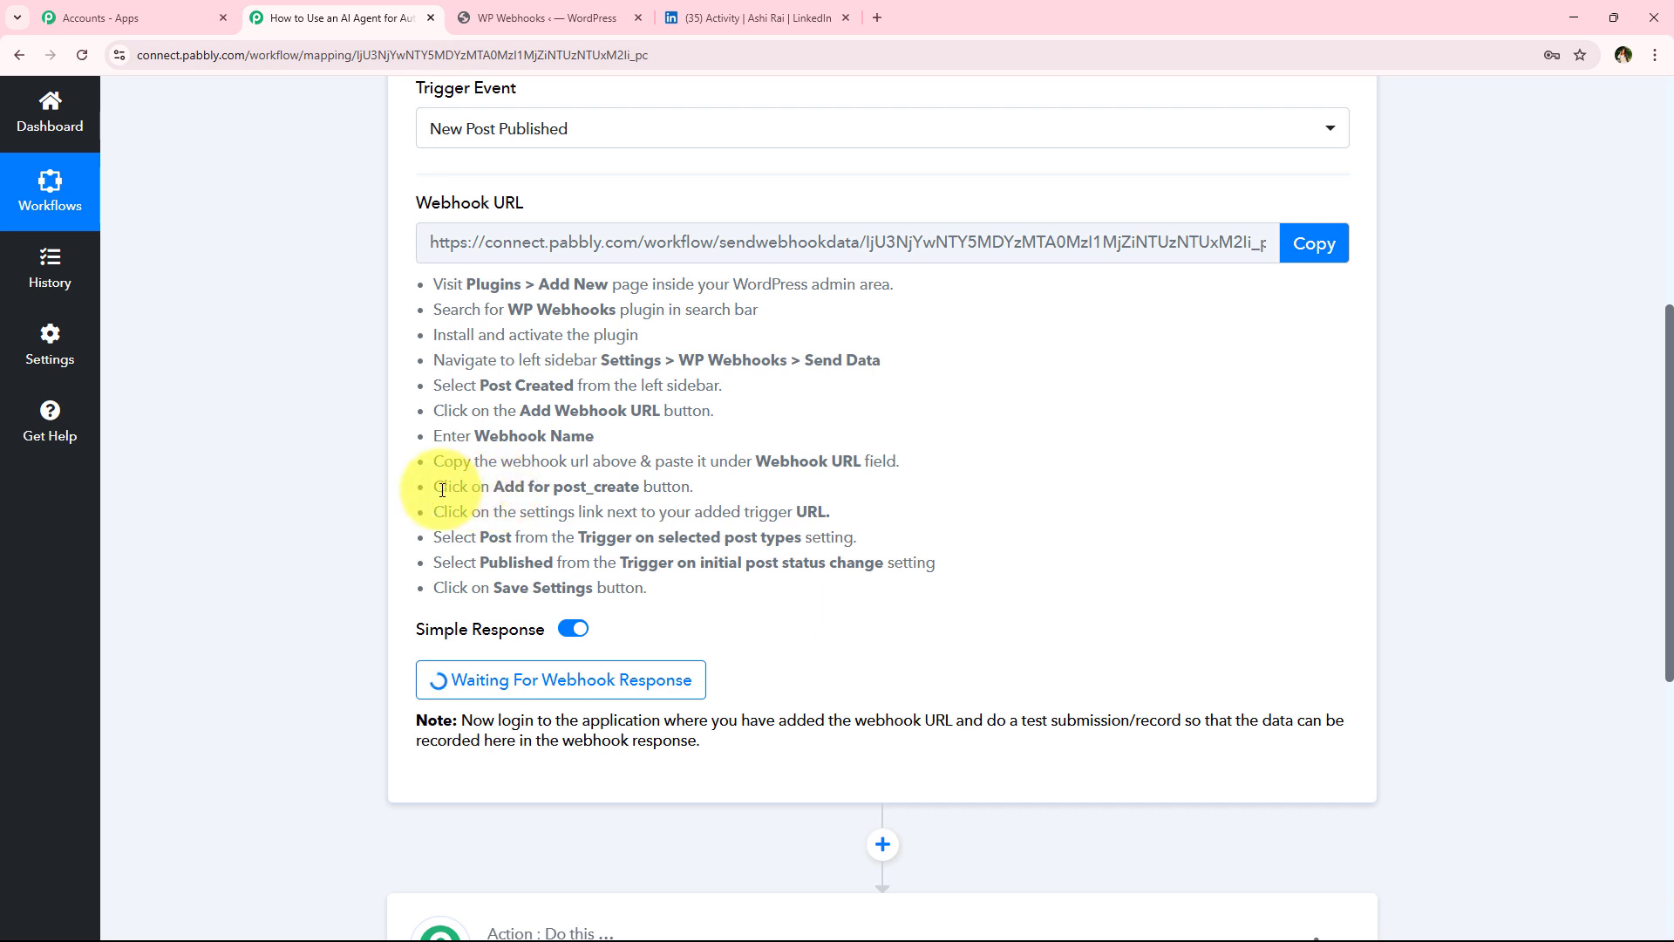
pyautogui.moveTo(489, 493); pyautogui.dragTo(729, 498)
pyautogui.click(656, 506)
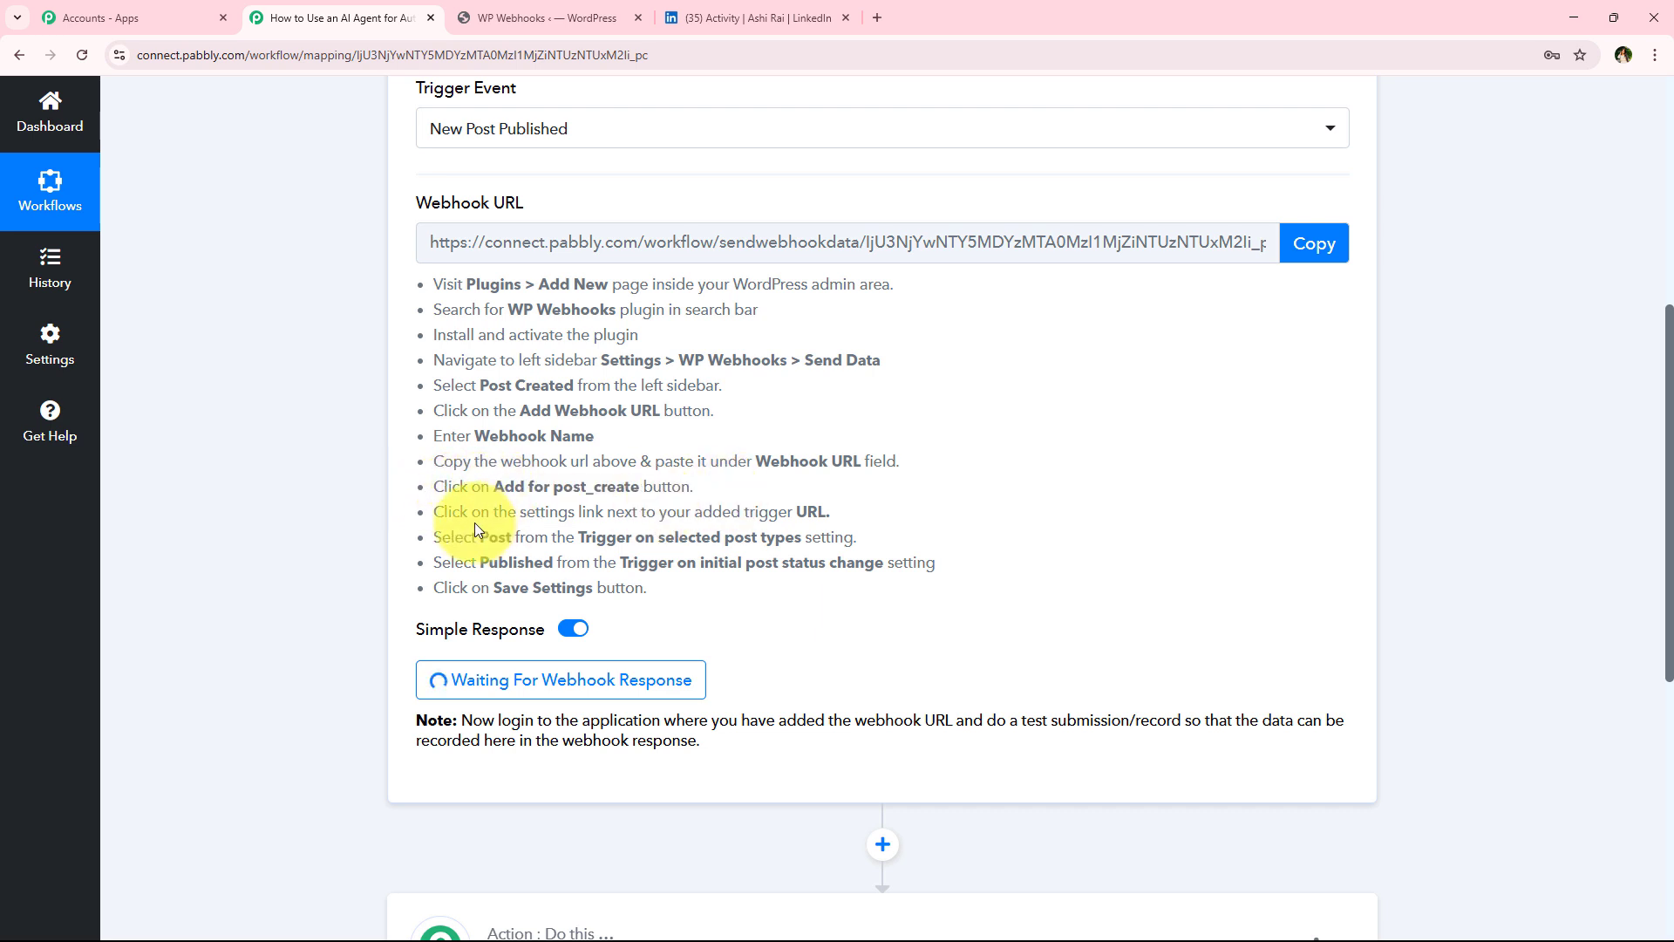
pyautogui.moveTo(469, 512); pyautogui.dragTo(1072, 515)
pyautogui.click(962, 568)
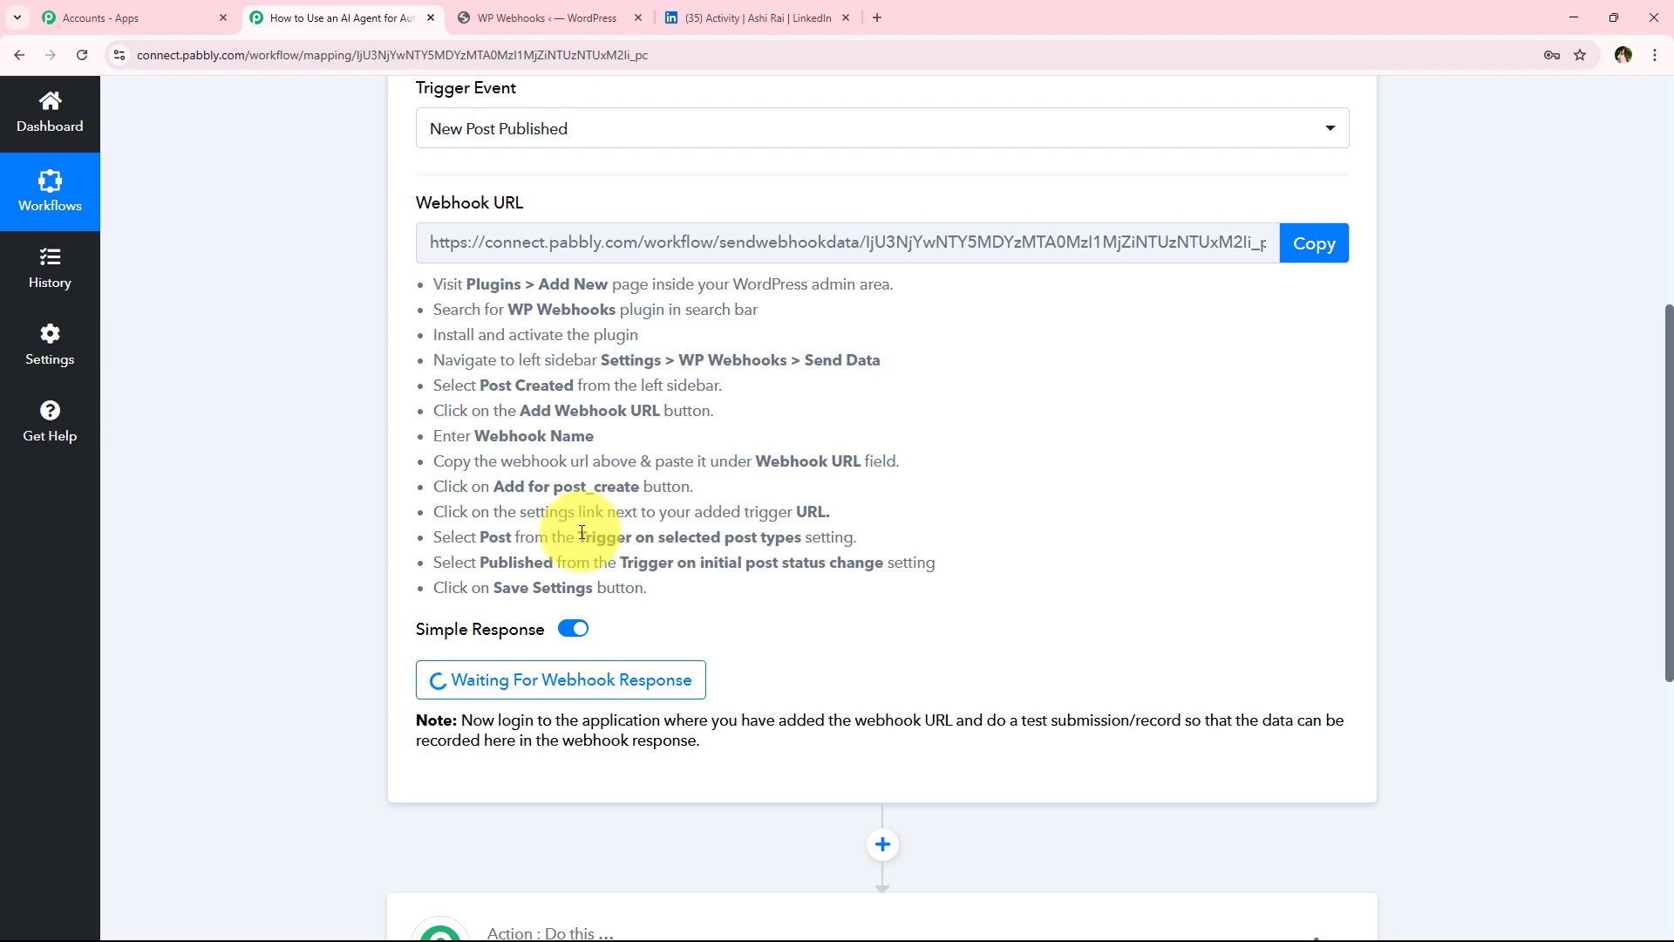
pyautogui.moveTo(579, 536); pyautogui.dragTo(848, 538)
pyautogui.click(877, 594)
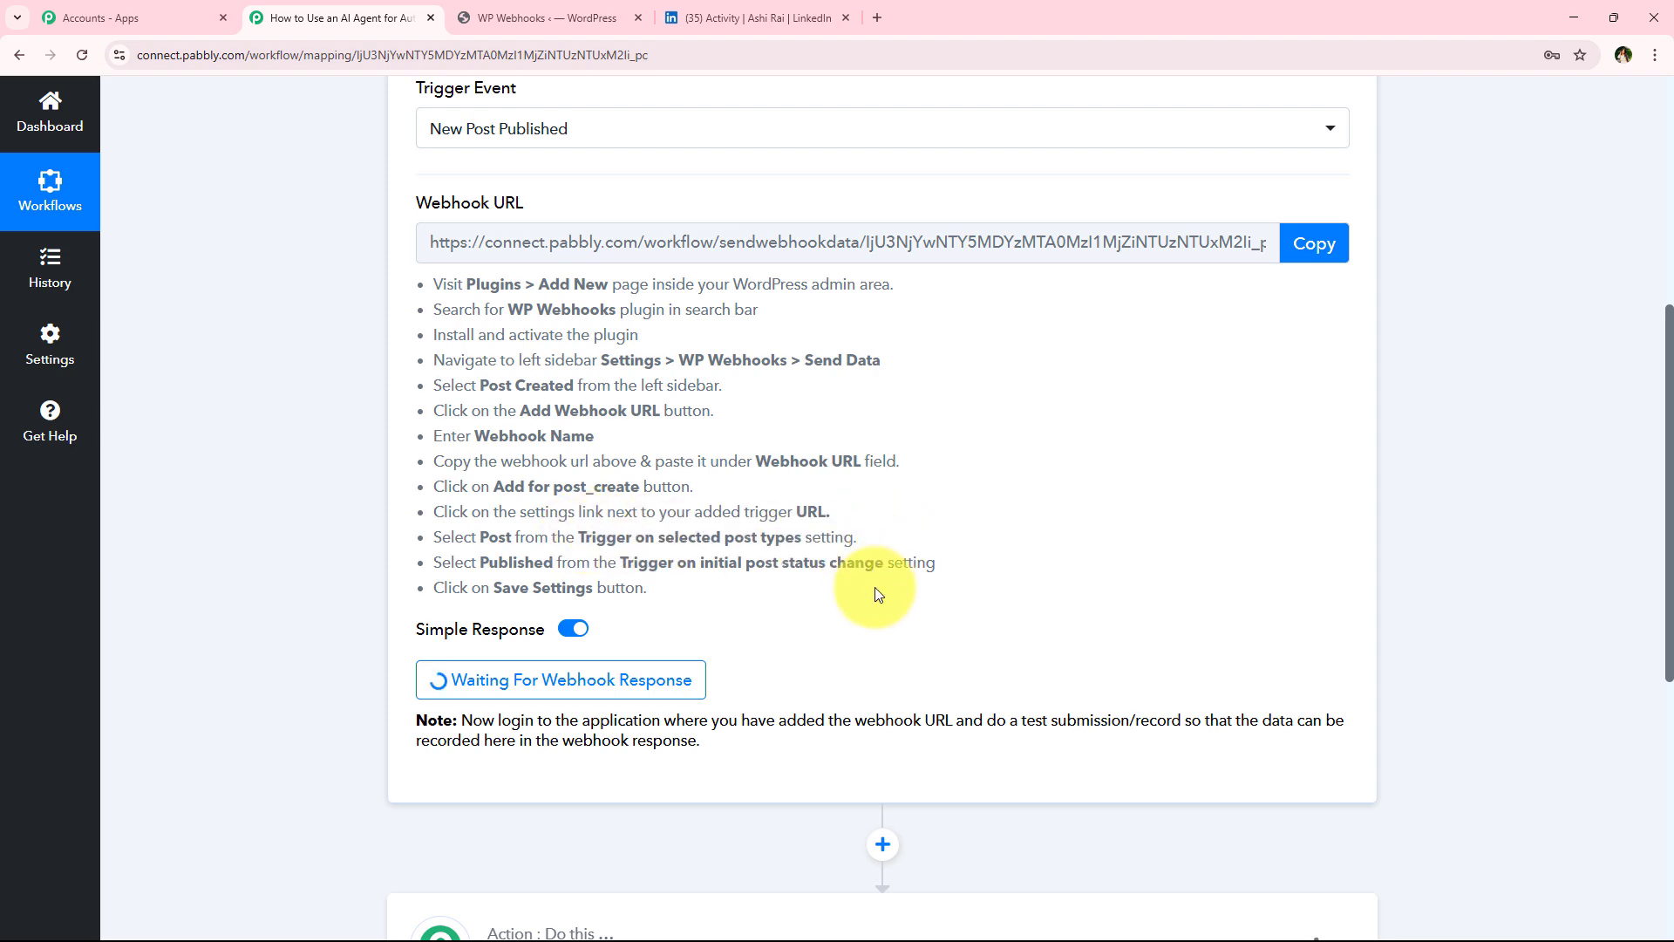
pyautogui.click(547, 17)
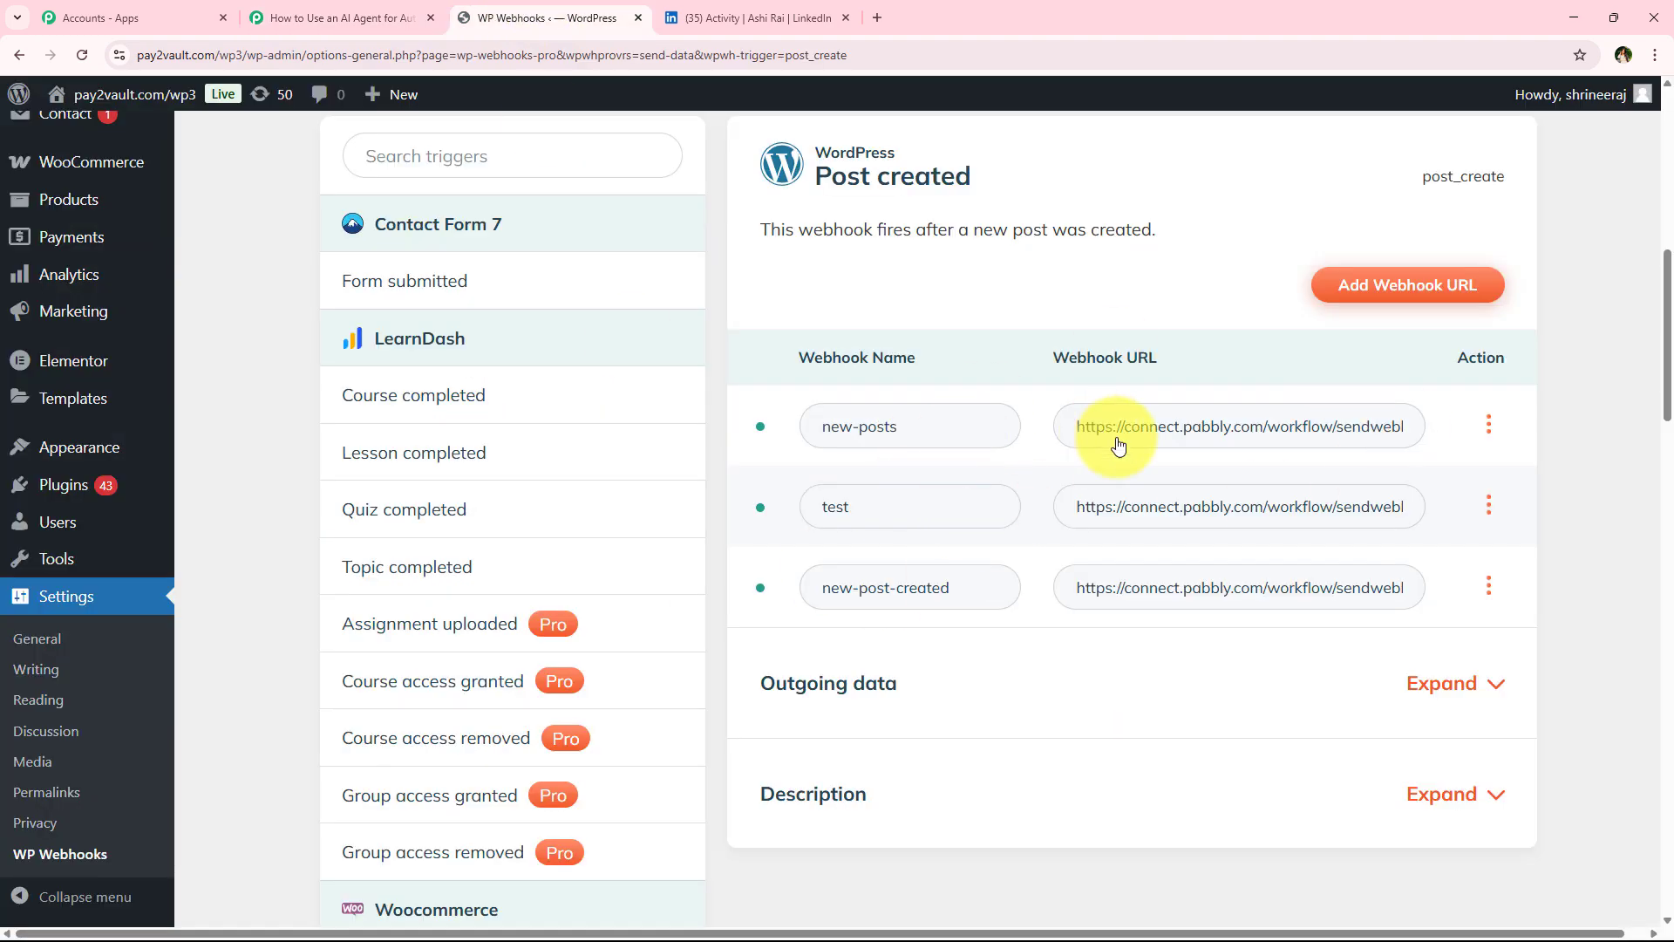
# Set the new-post-created webhook to fire only for Post types with Published initial status, and save the settings
pyautogui.click(1491, 586)
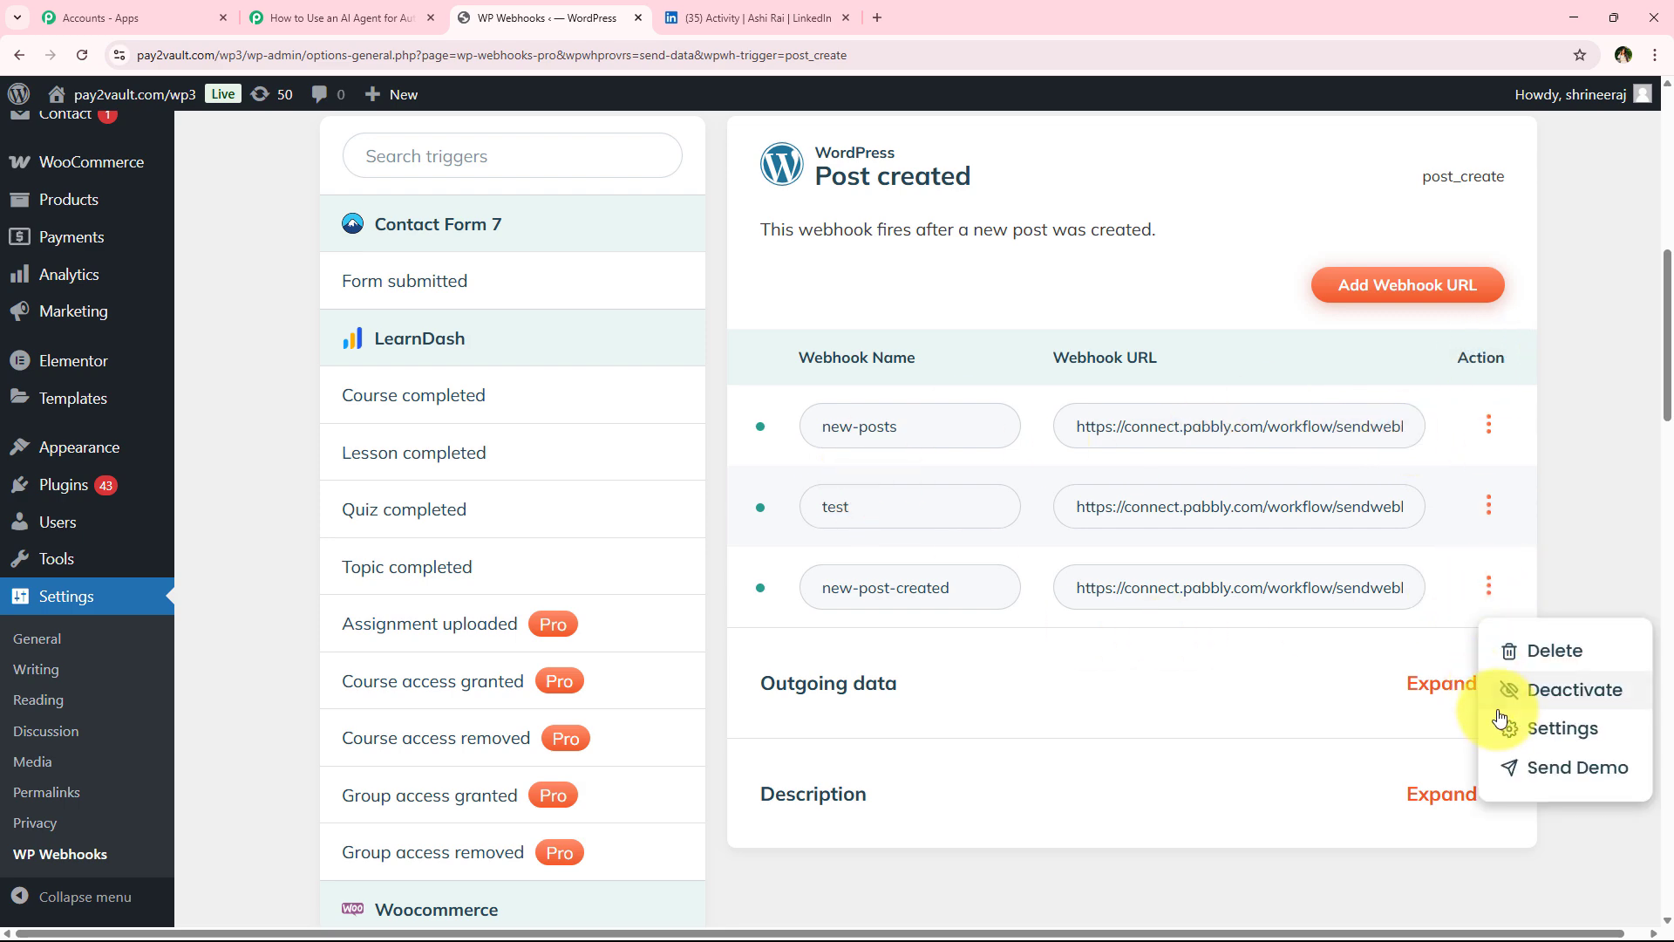
pyautogui.click(1504, 729)
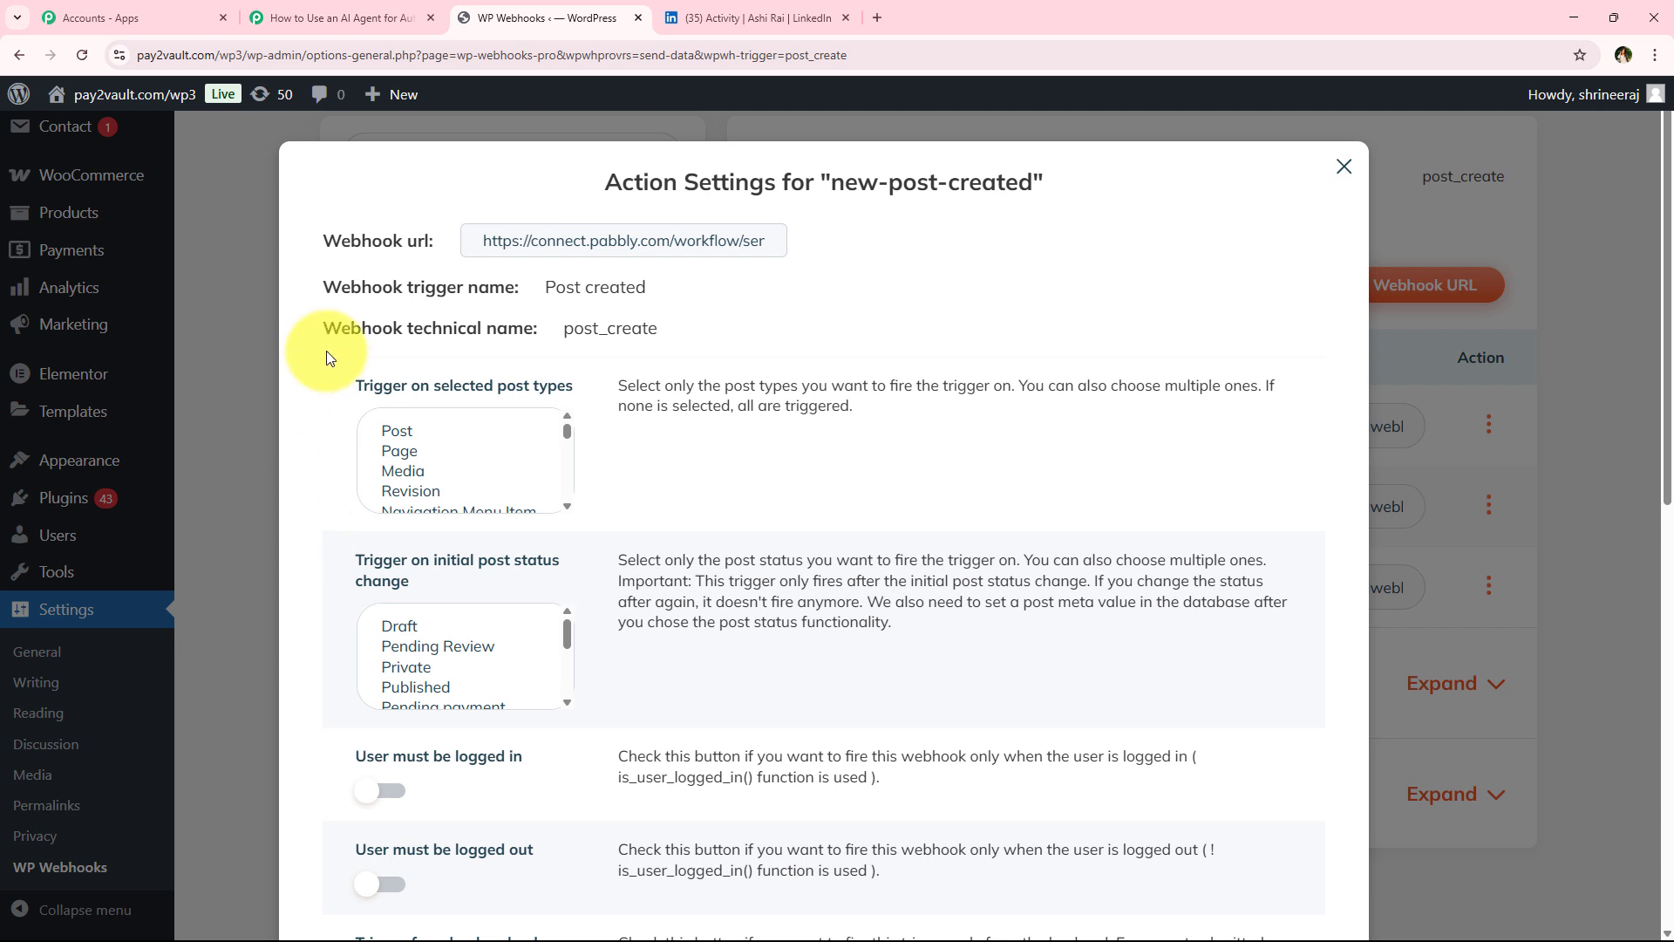
pyautogui.moveTo(342, 392); pyautogui.dragTo(514, 398)
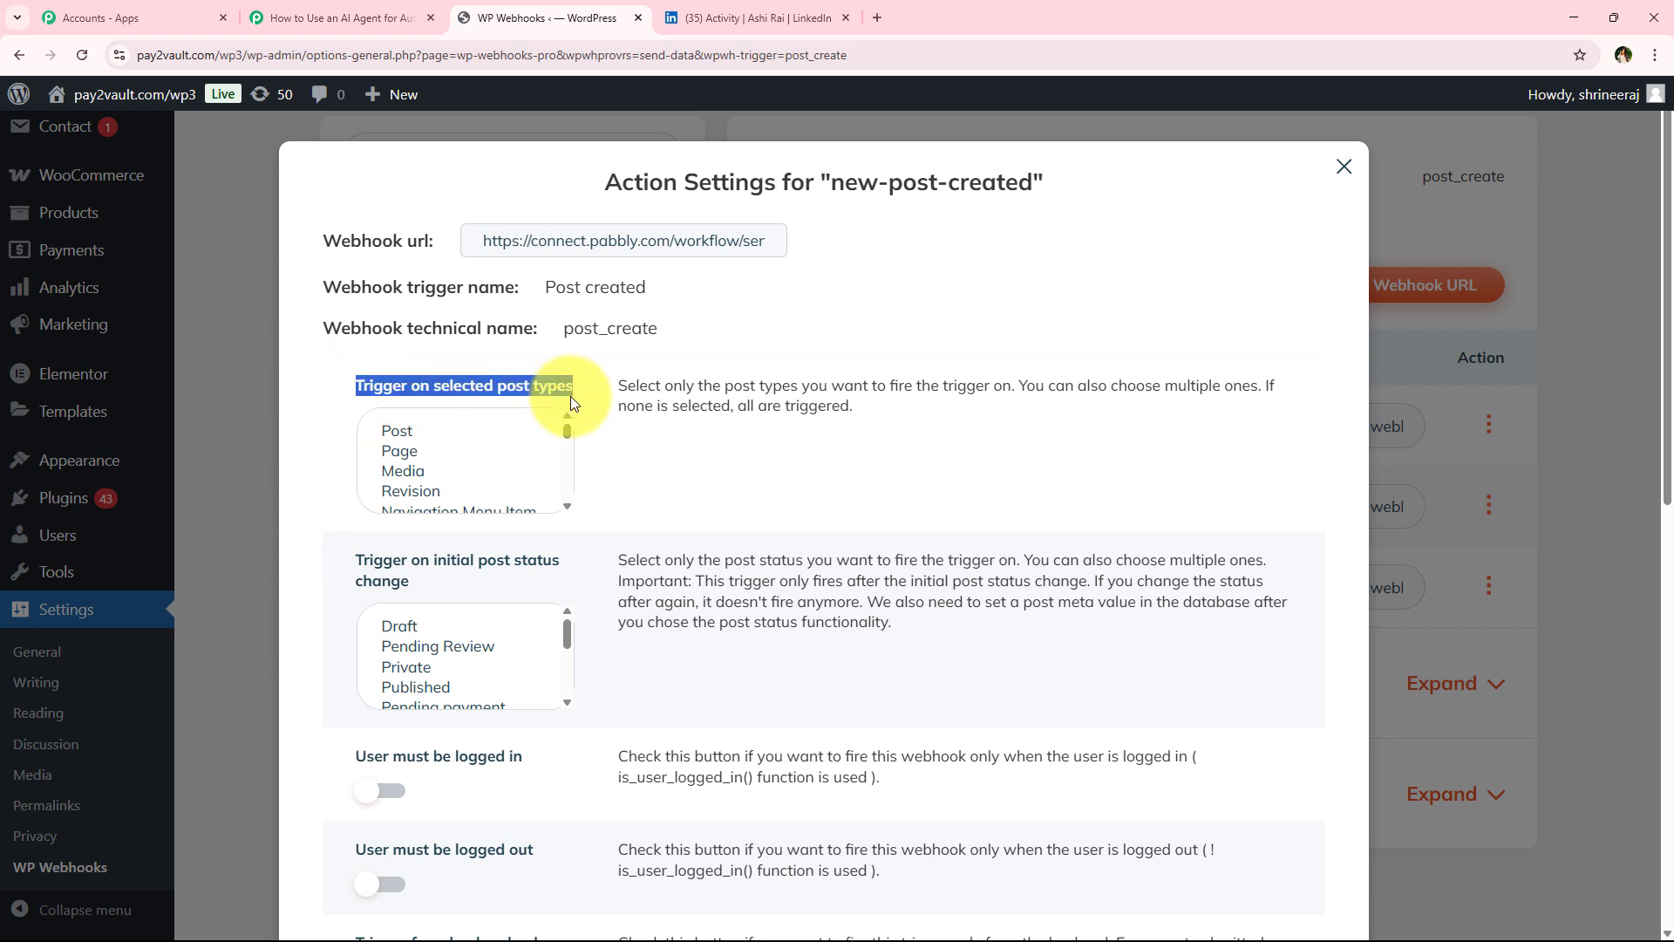
pyautogui.click(405, 436)
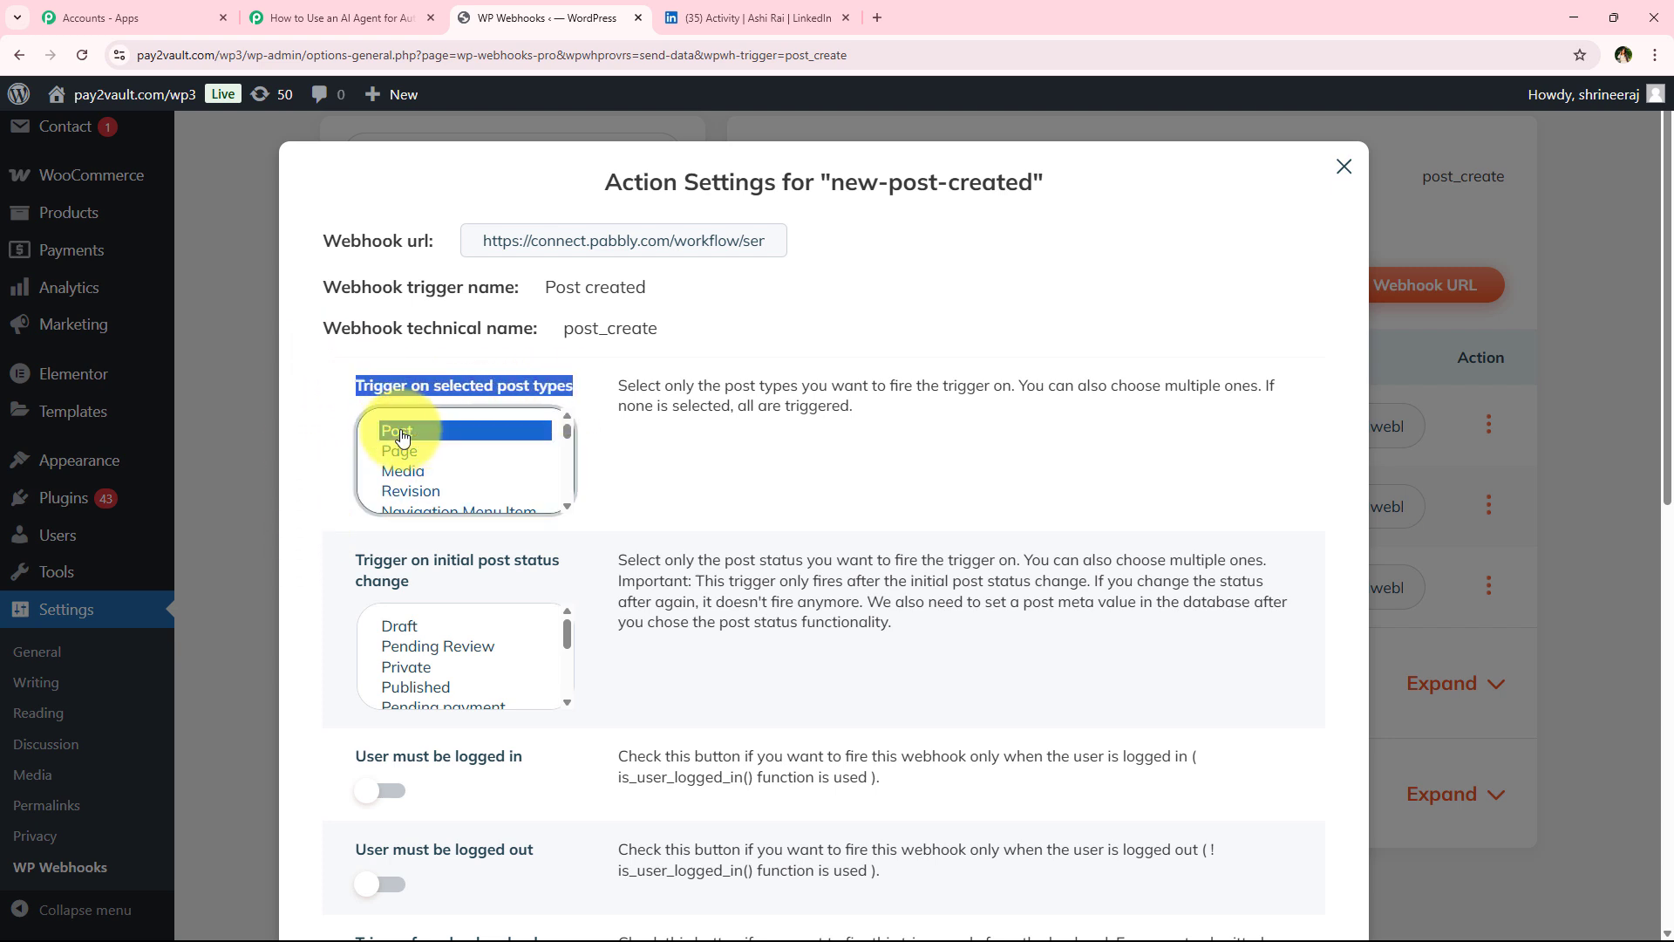
pyautogui.moveTo(347, 559); pyautogui.dragTo(407, 558)
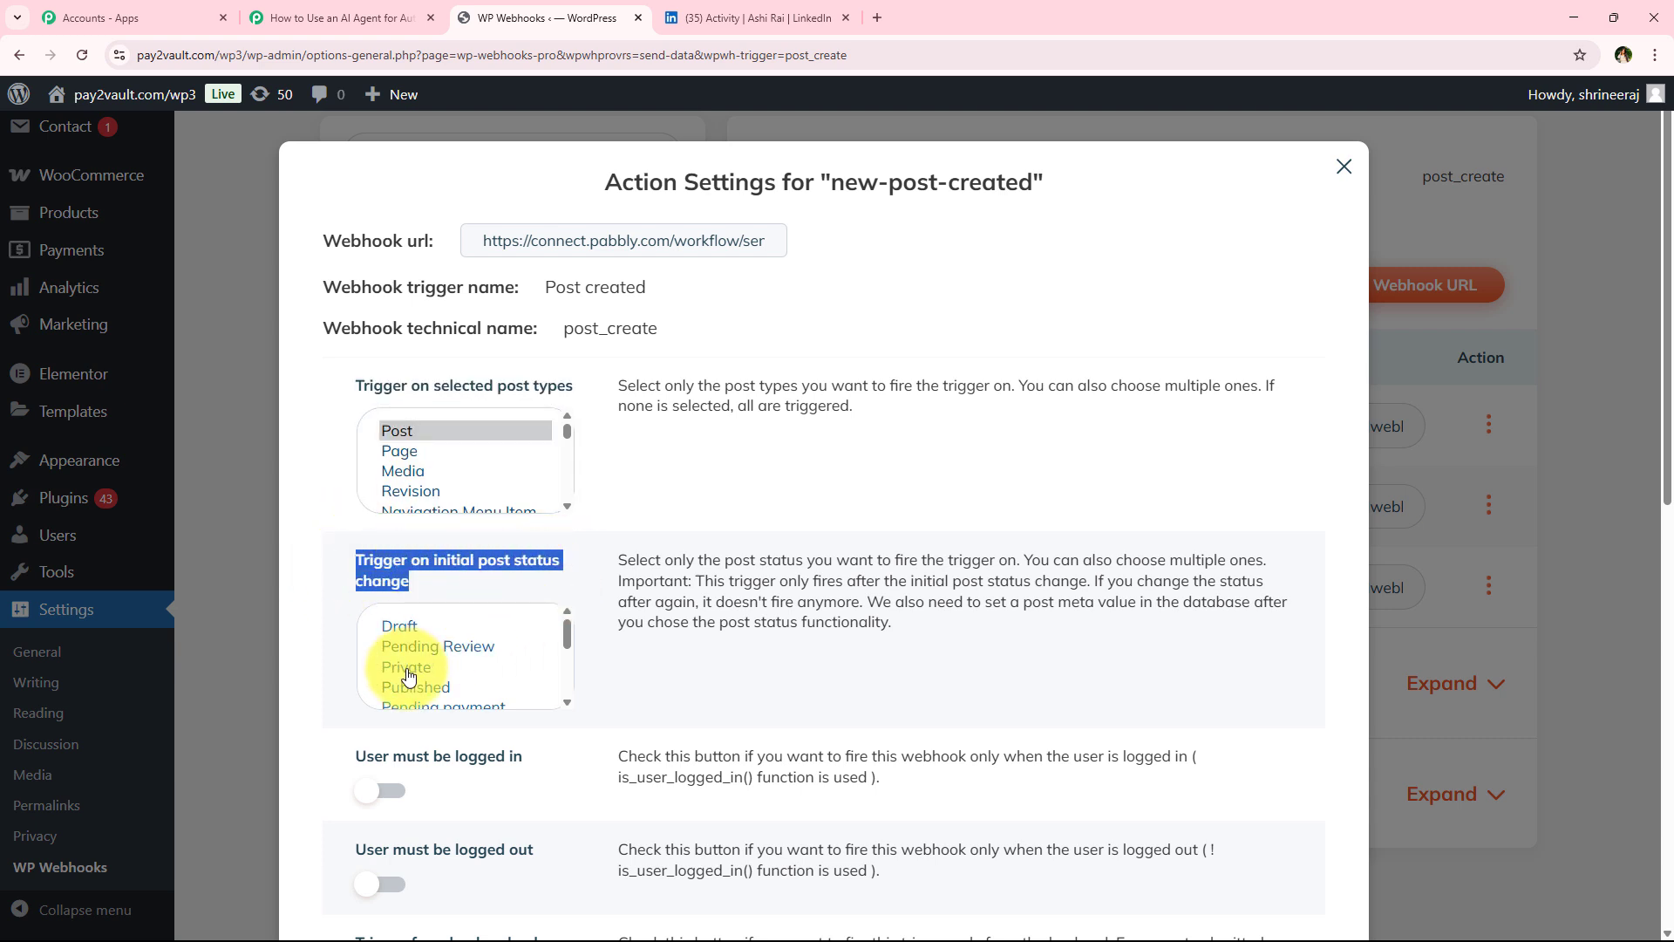
pyautogui.click(500, 684)
pyautogui.scroll(-1, 499, 680)
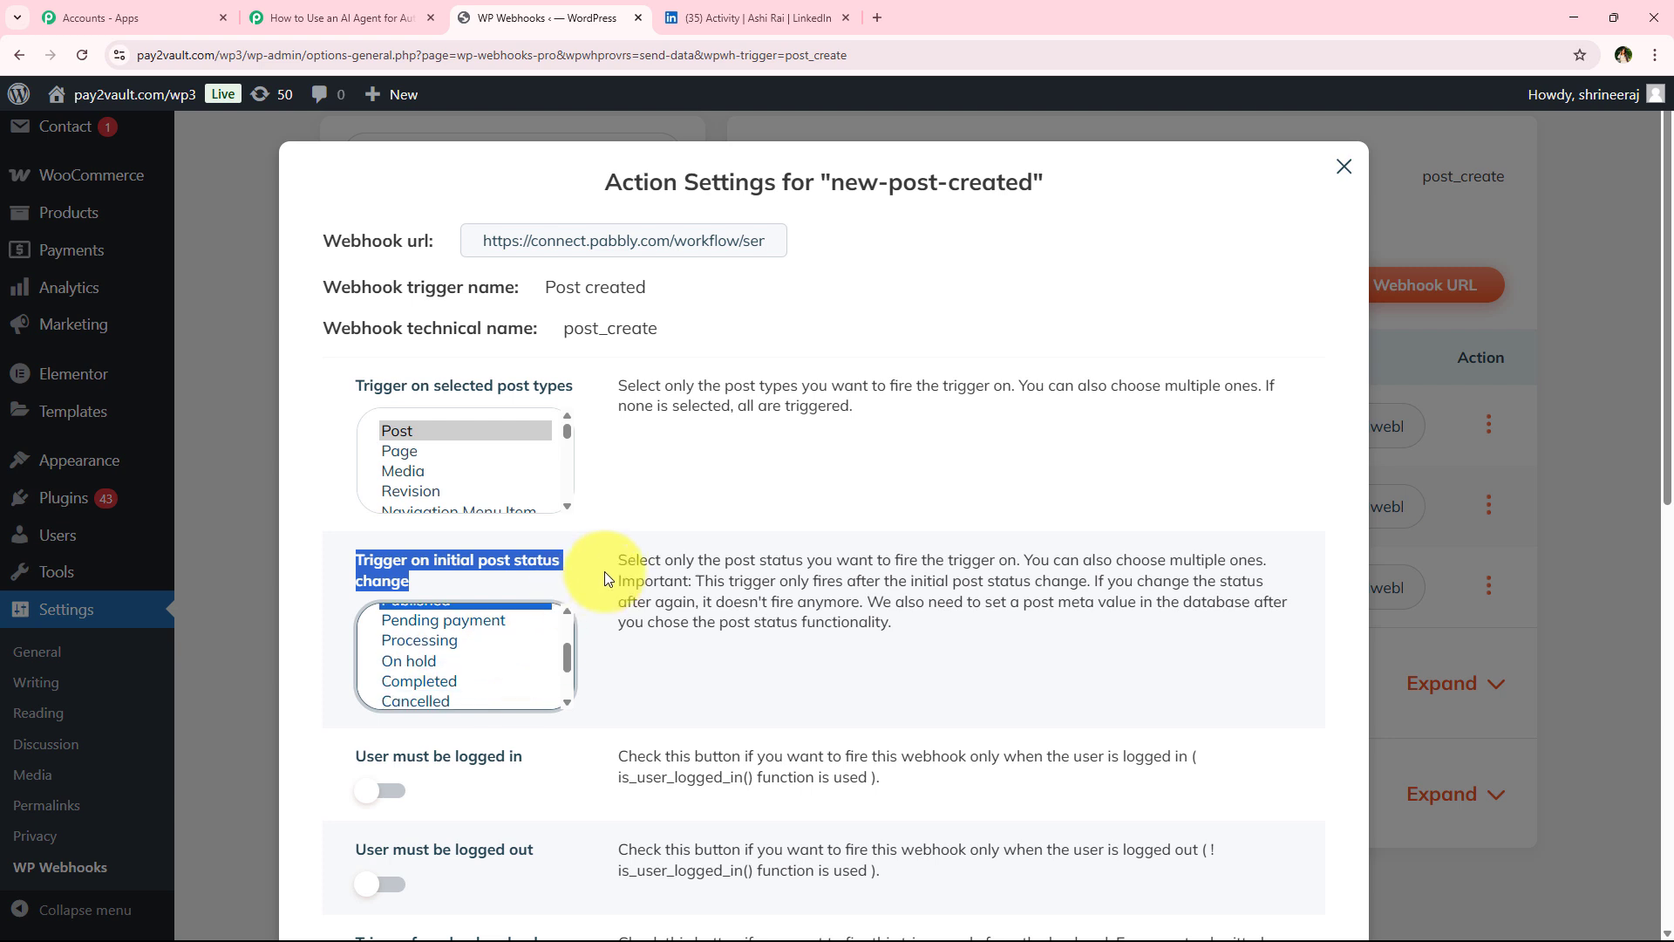
pyautogui.scroll(1, 551, 629)
pyautogui.click(588, 530)
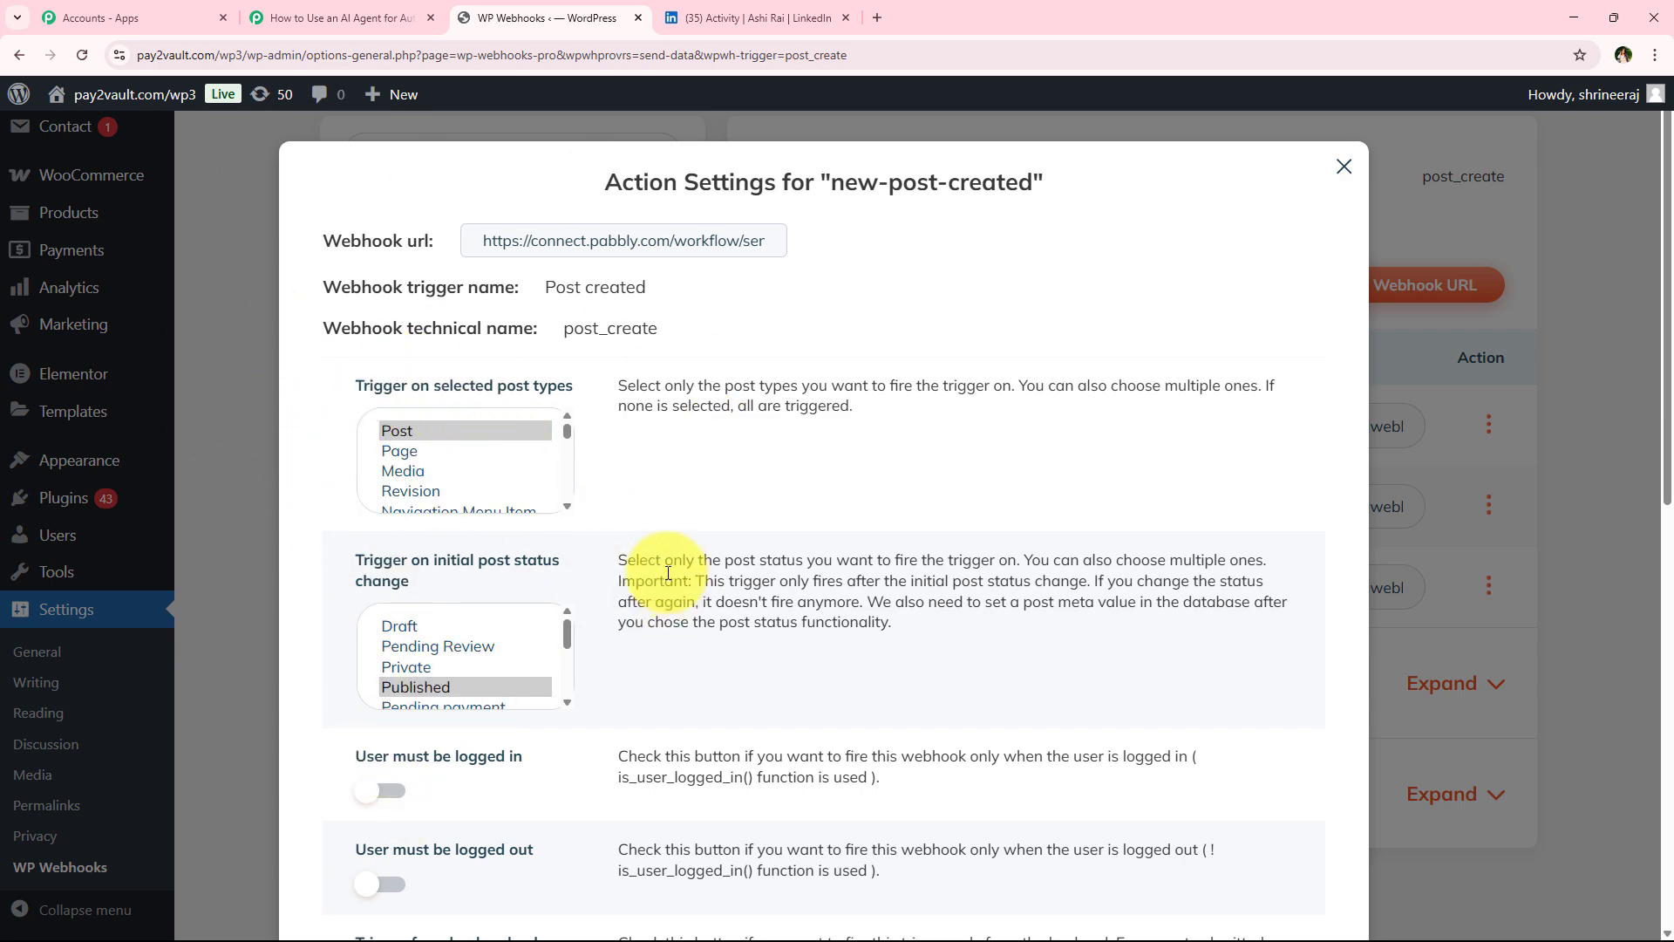
pyautogui.scroll(-10, 657, 593)
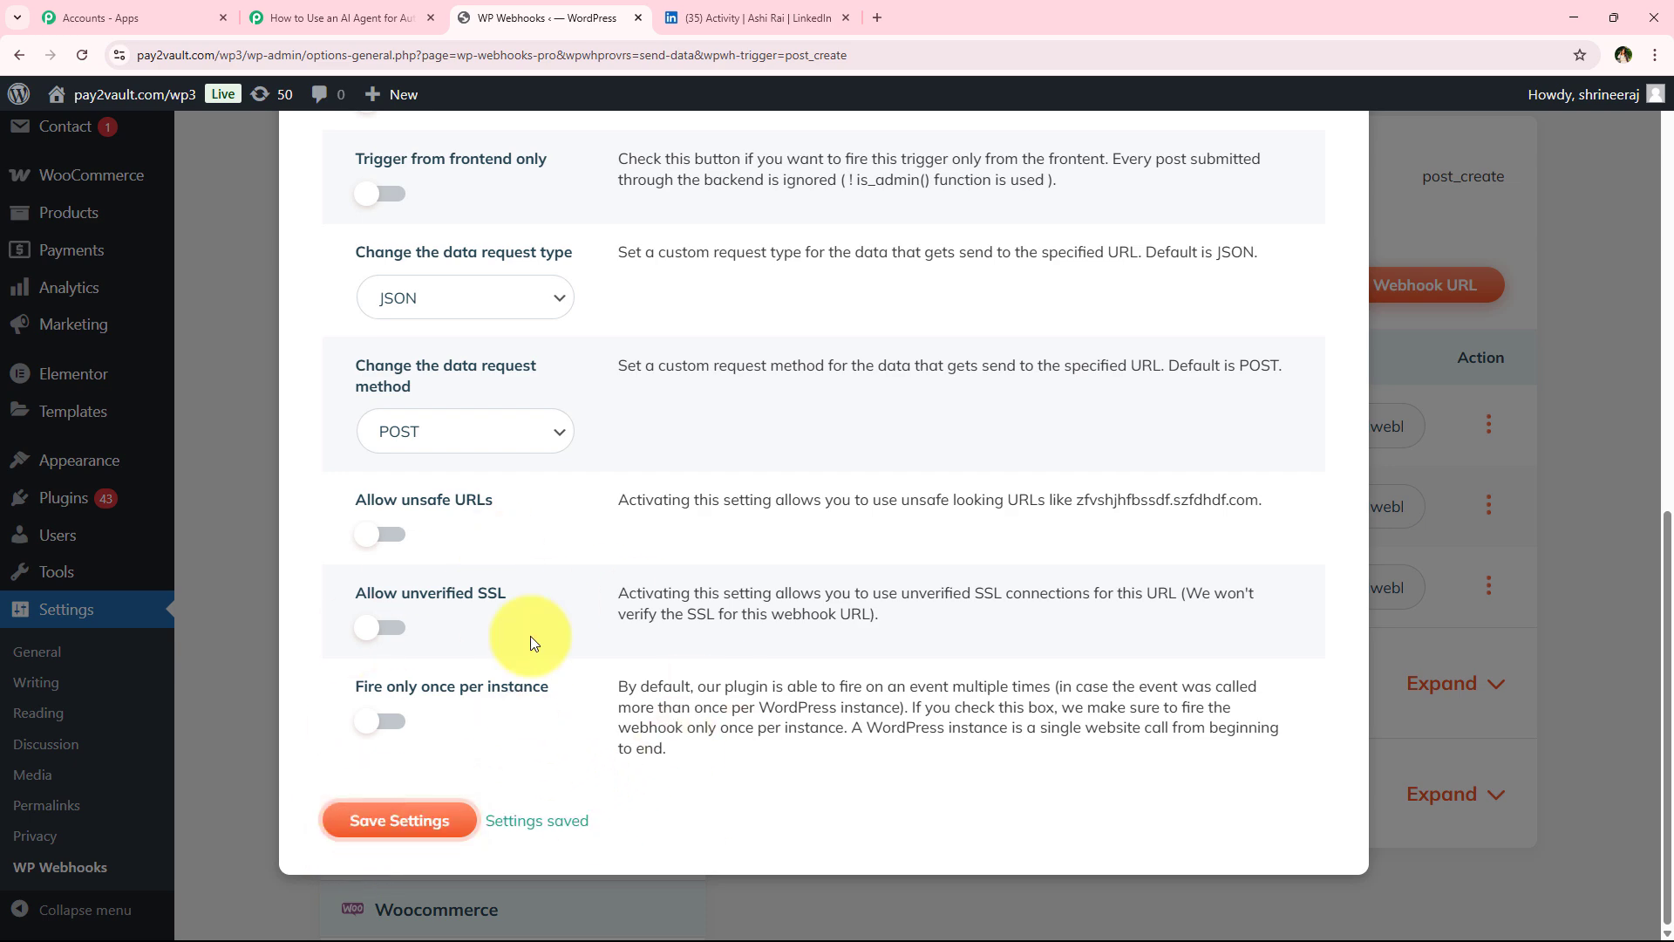
# Return to the Pabbly workflow's WordPress trigger setup
pyautogui.click(340, 17)
pyautogui.scroll(-1, 401, 428)
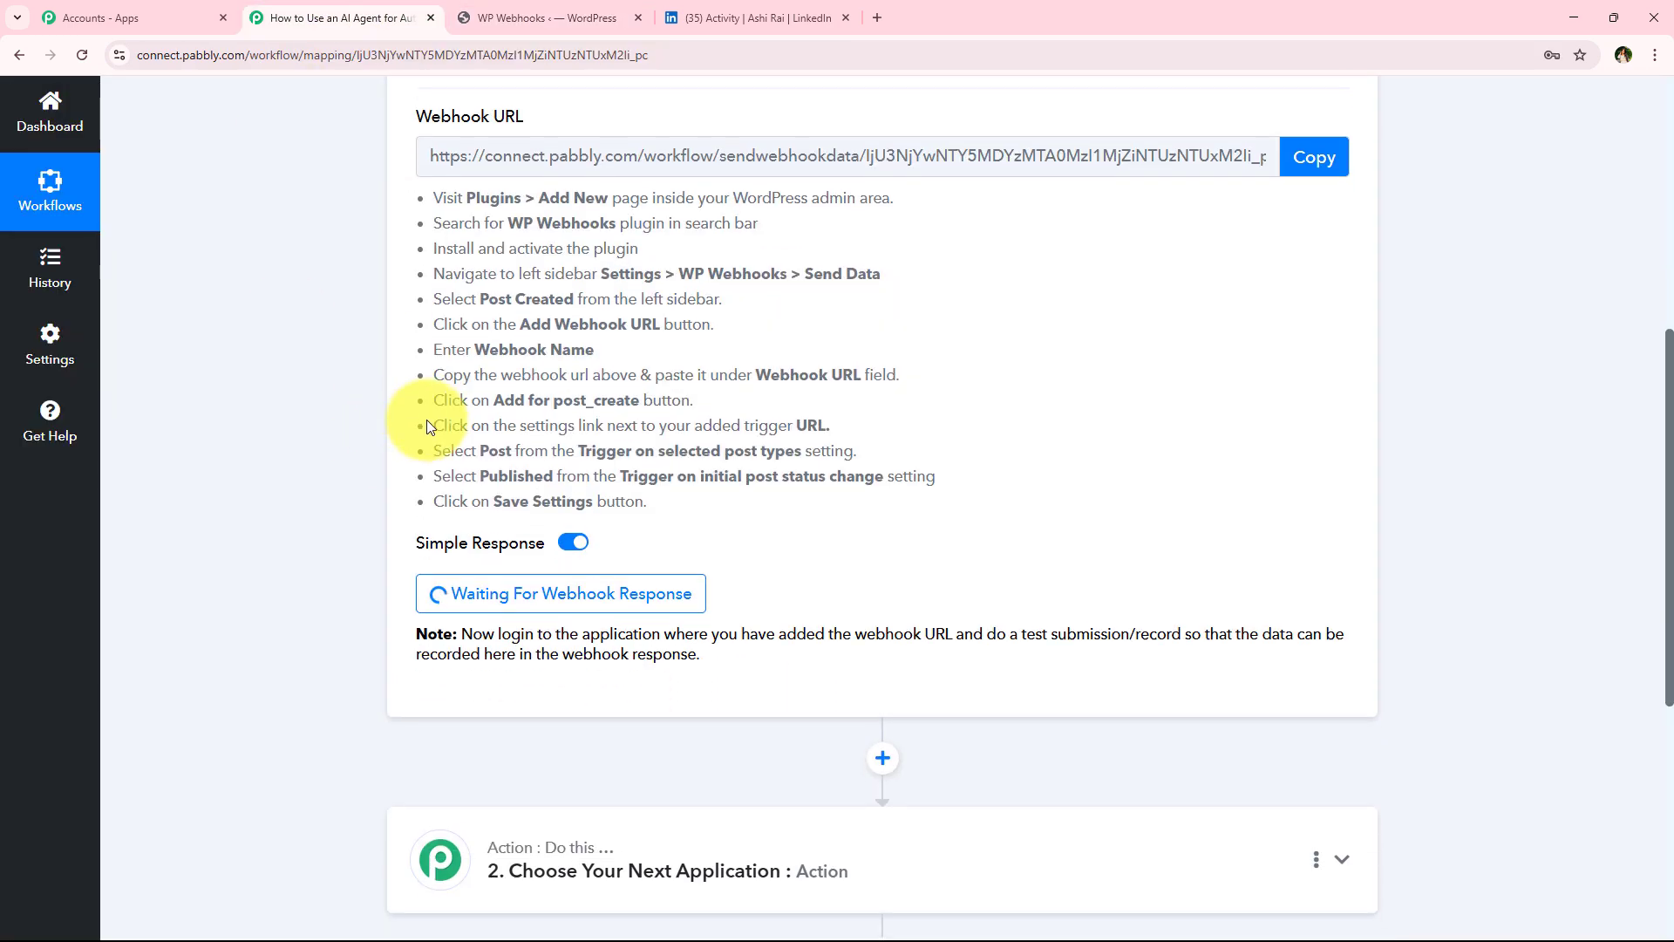
pyautogui.scroll(7, 270, 528)
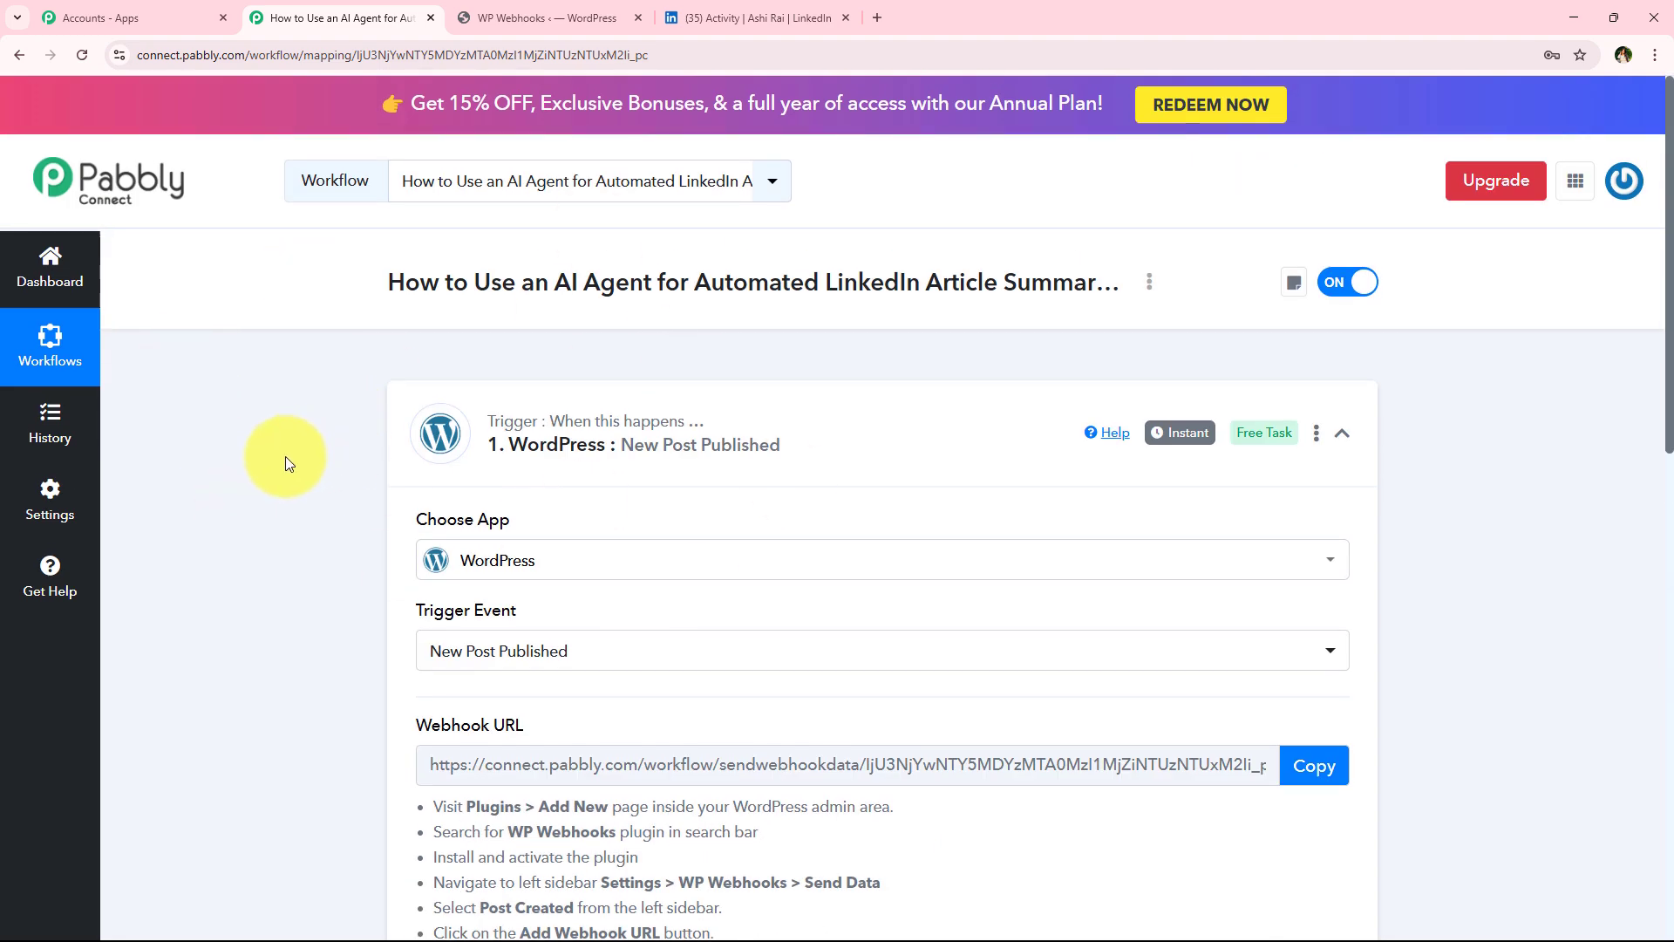
# Start waiting for a webhook response in the WordPress trigger step
pyautogui.scroll(-8, 235, 479)
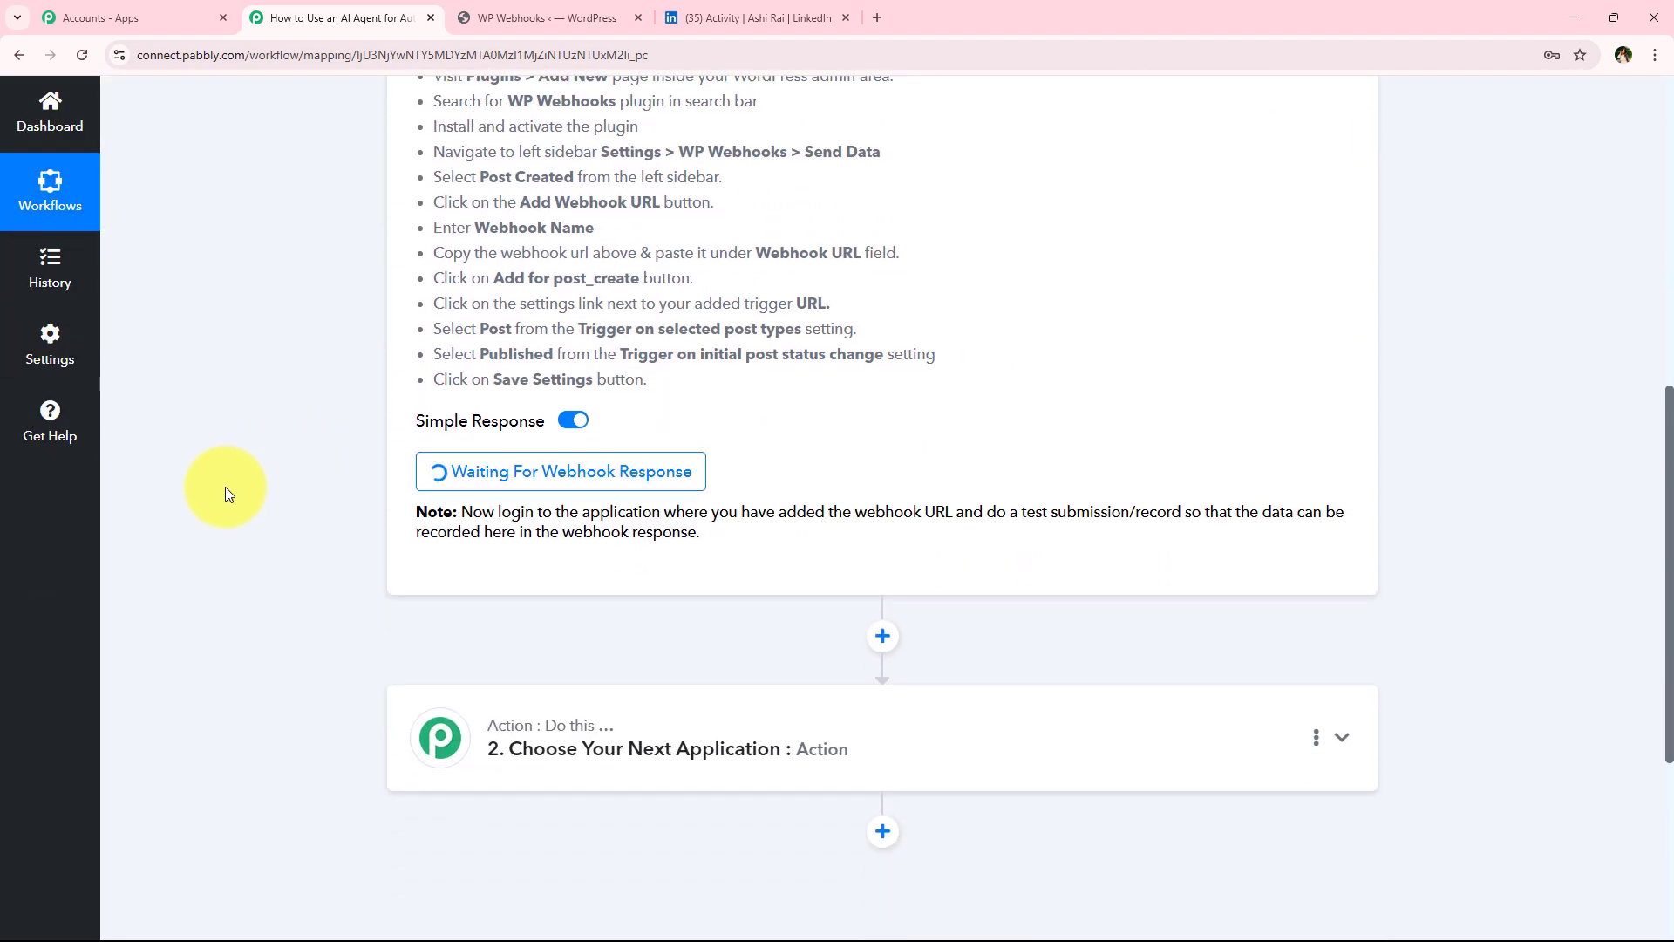
pyautogui.scroll(-1, 225, 493)
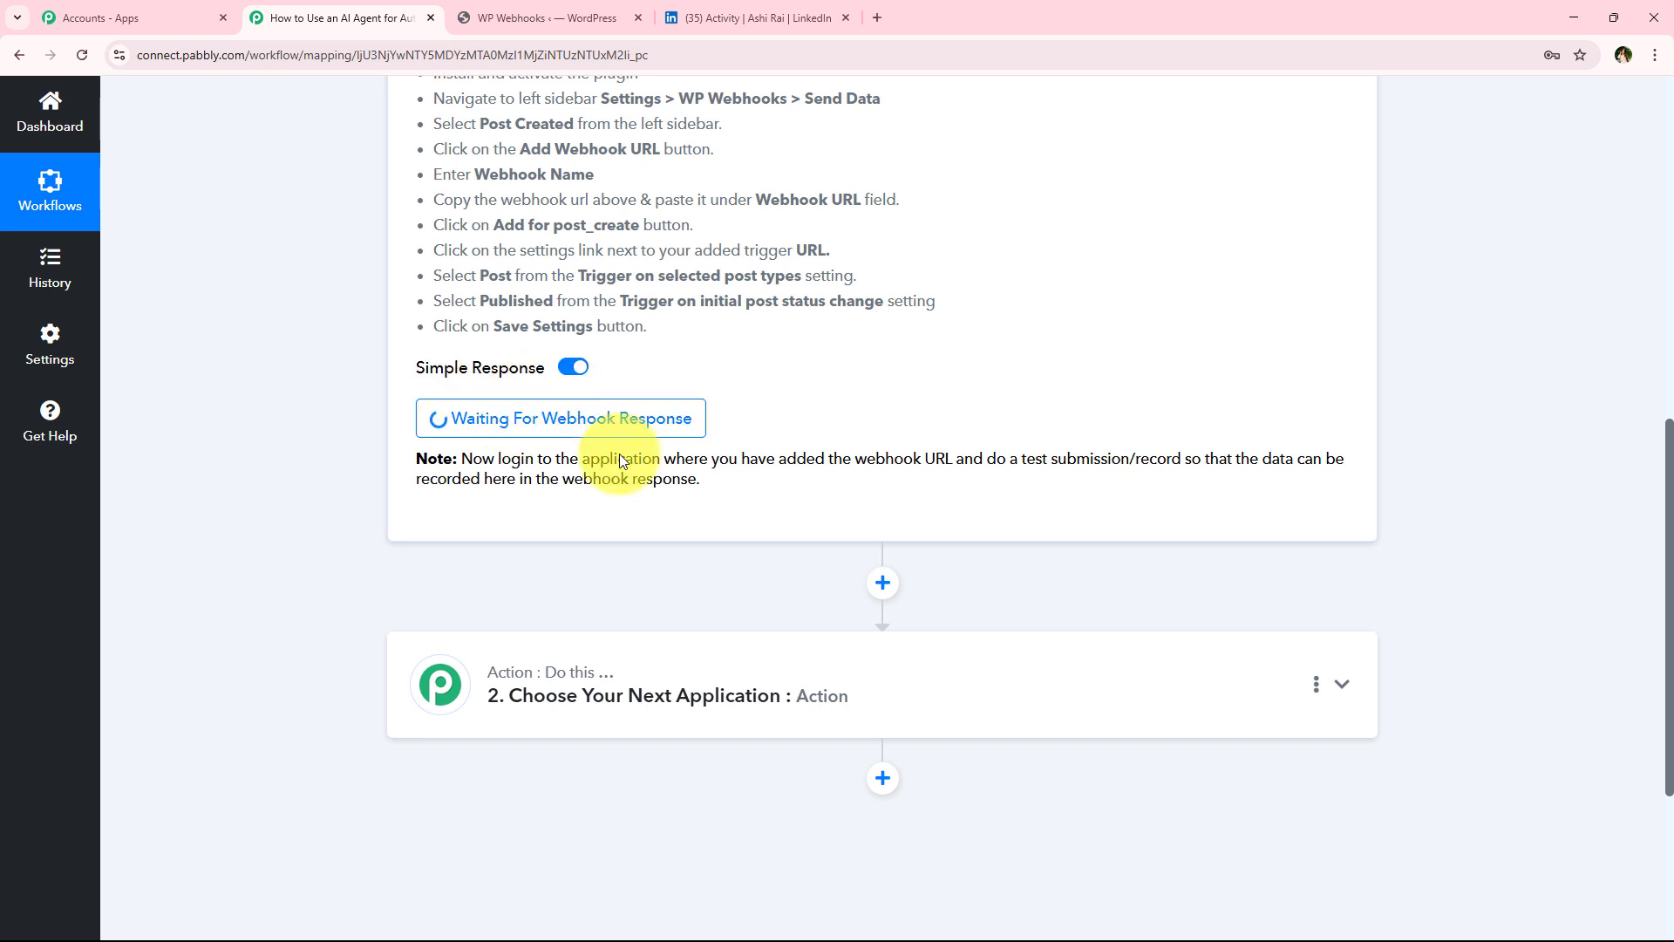
pyautogui.moveTo(982, 461); pyautogui.dragTo(1184, 459)
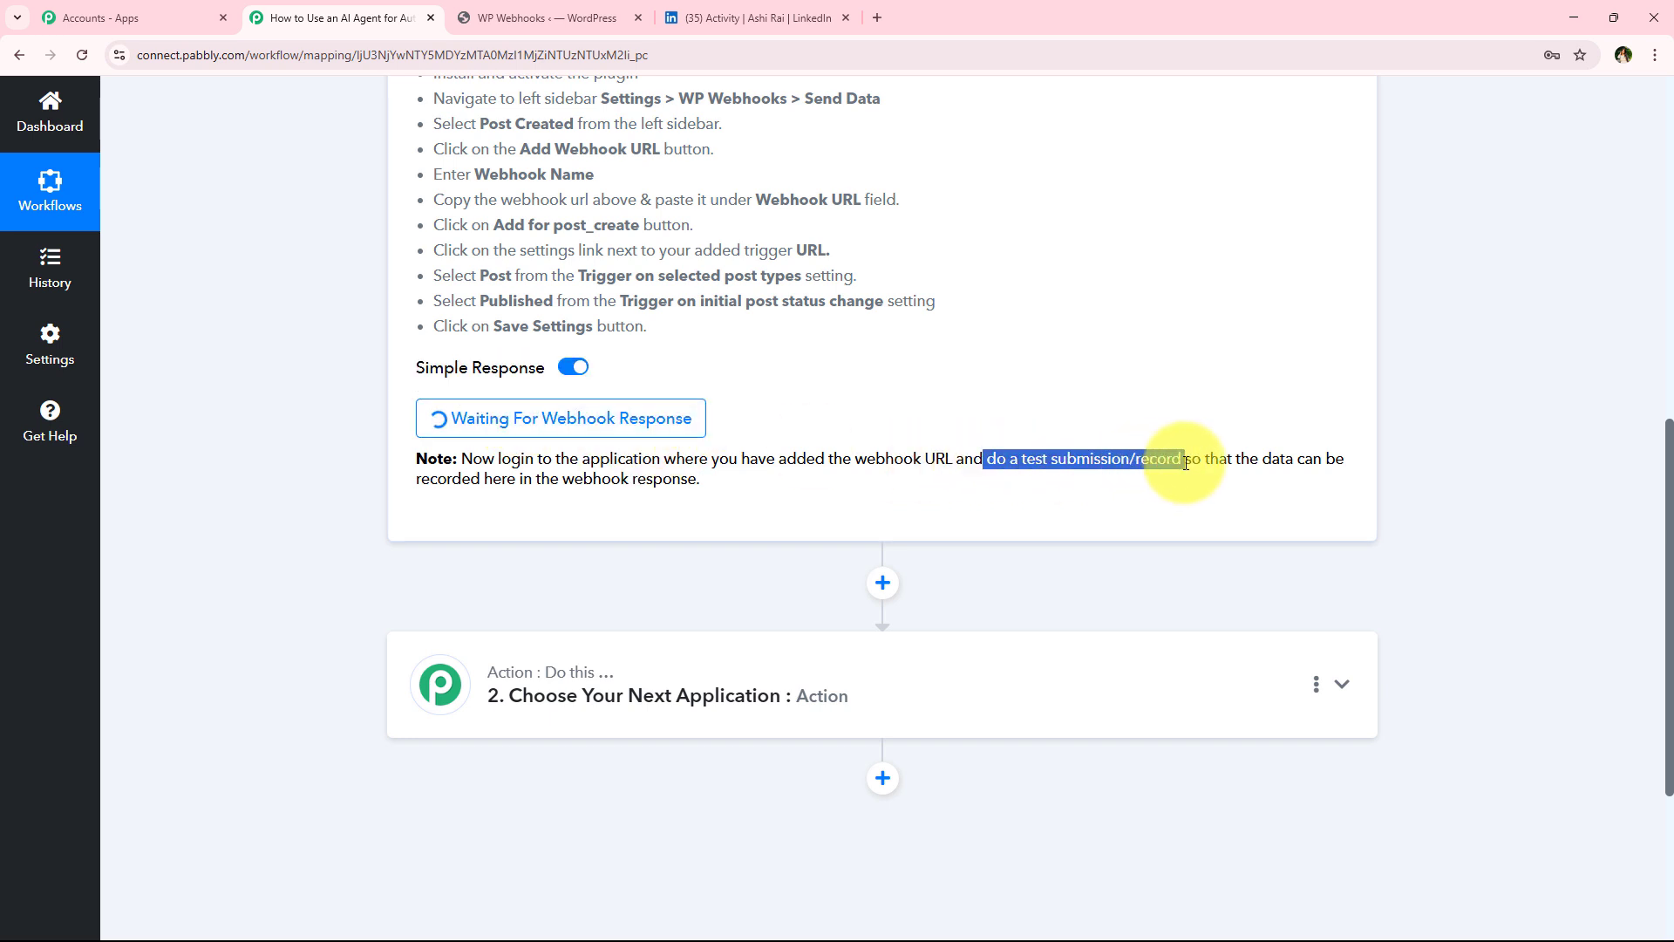
pyautogui.click(345, 450)
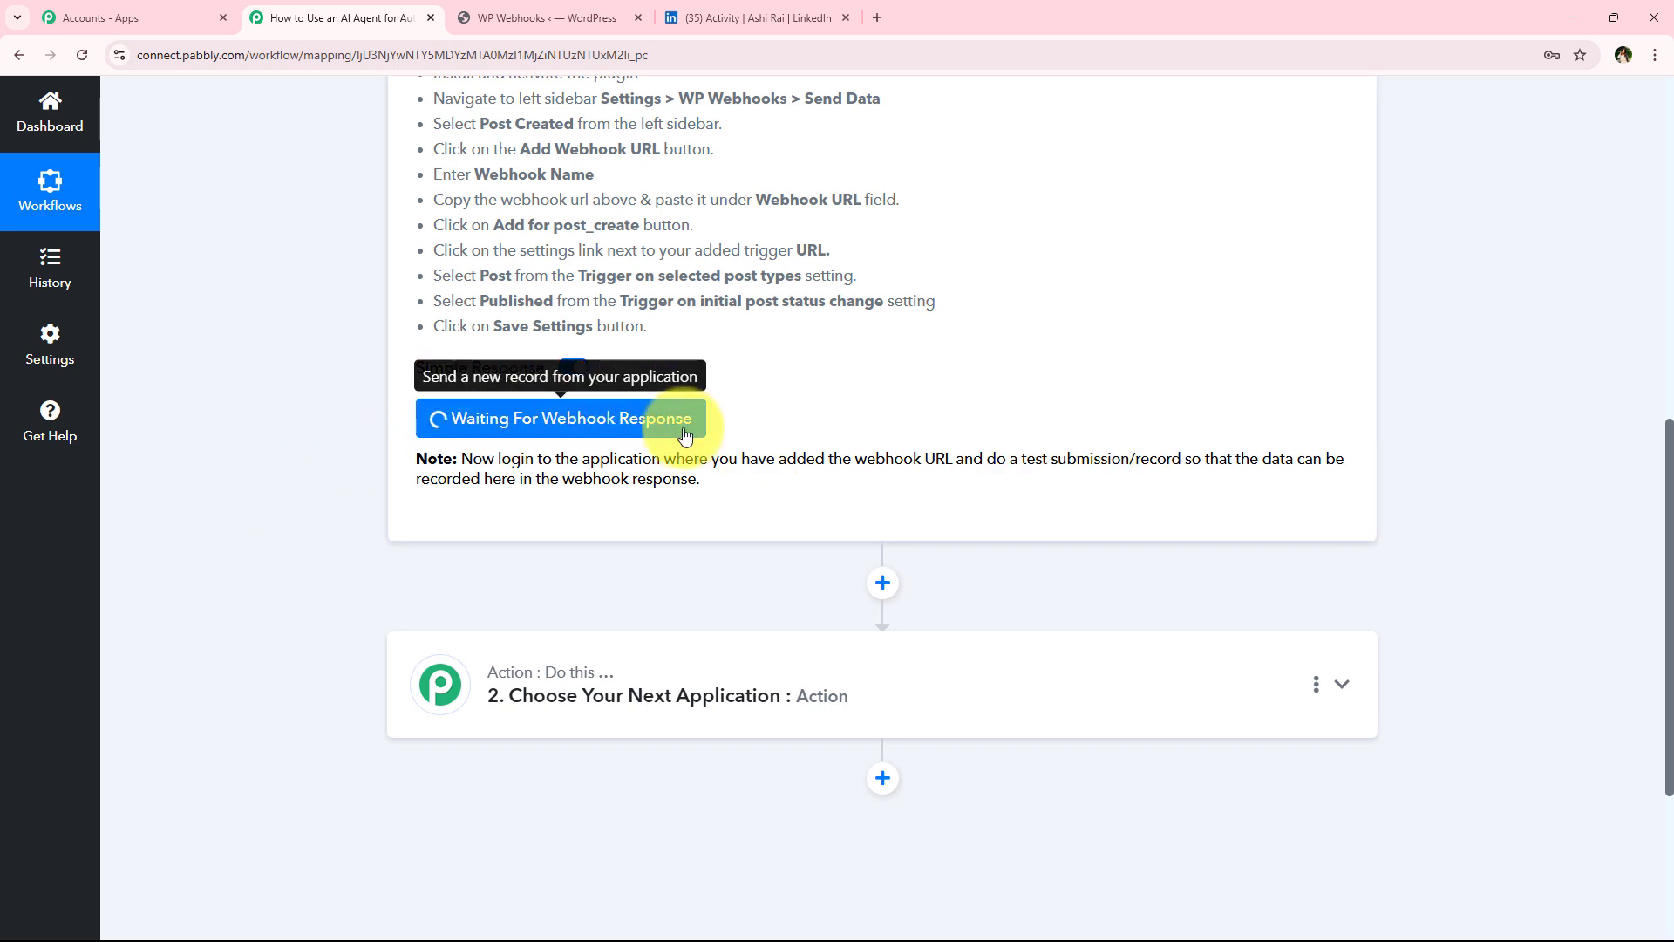
pyautogui.moveTo(1025, 462); pyautogui.dragTo(1175, 460)
pyautogui.click(381, 421)
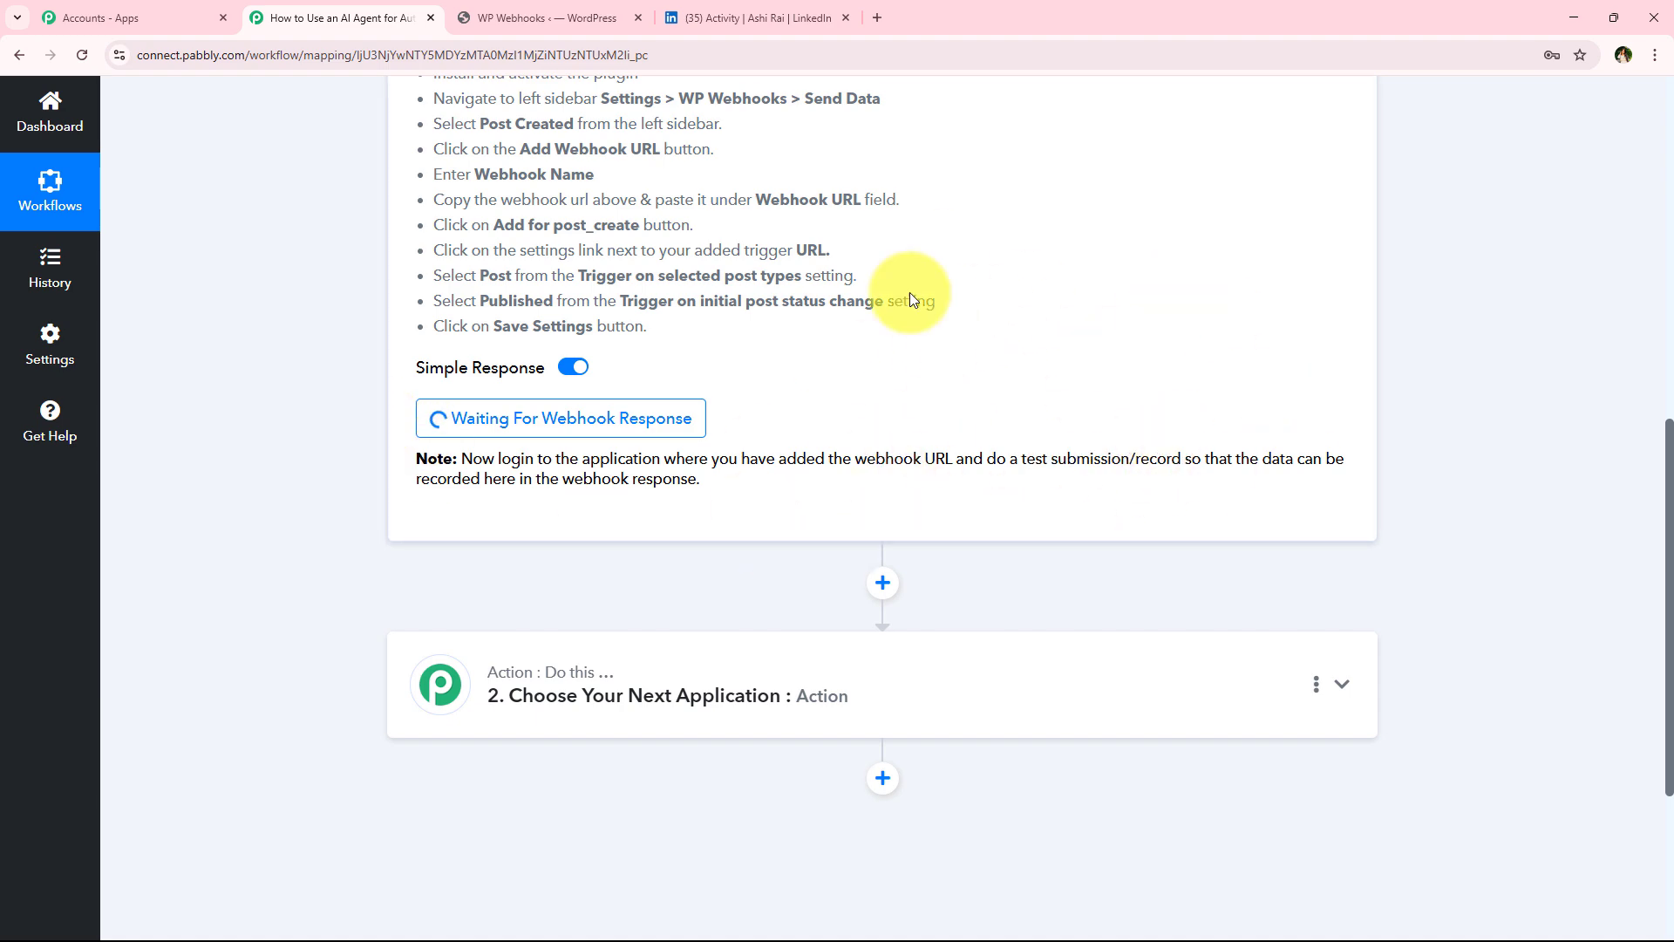
# Open a new WordPress post and paste the title The Future of AI in Digital Marketing: How Businesses Can Stay Ahead
pyautogui.click(515, 17)
pyautogui.click(159, 626)
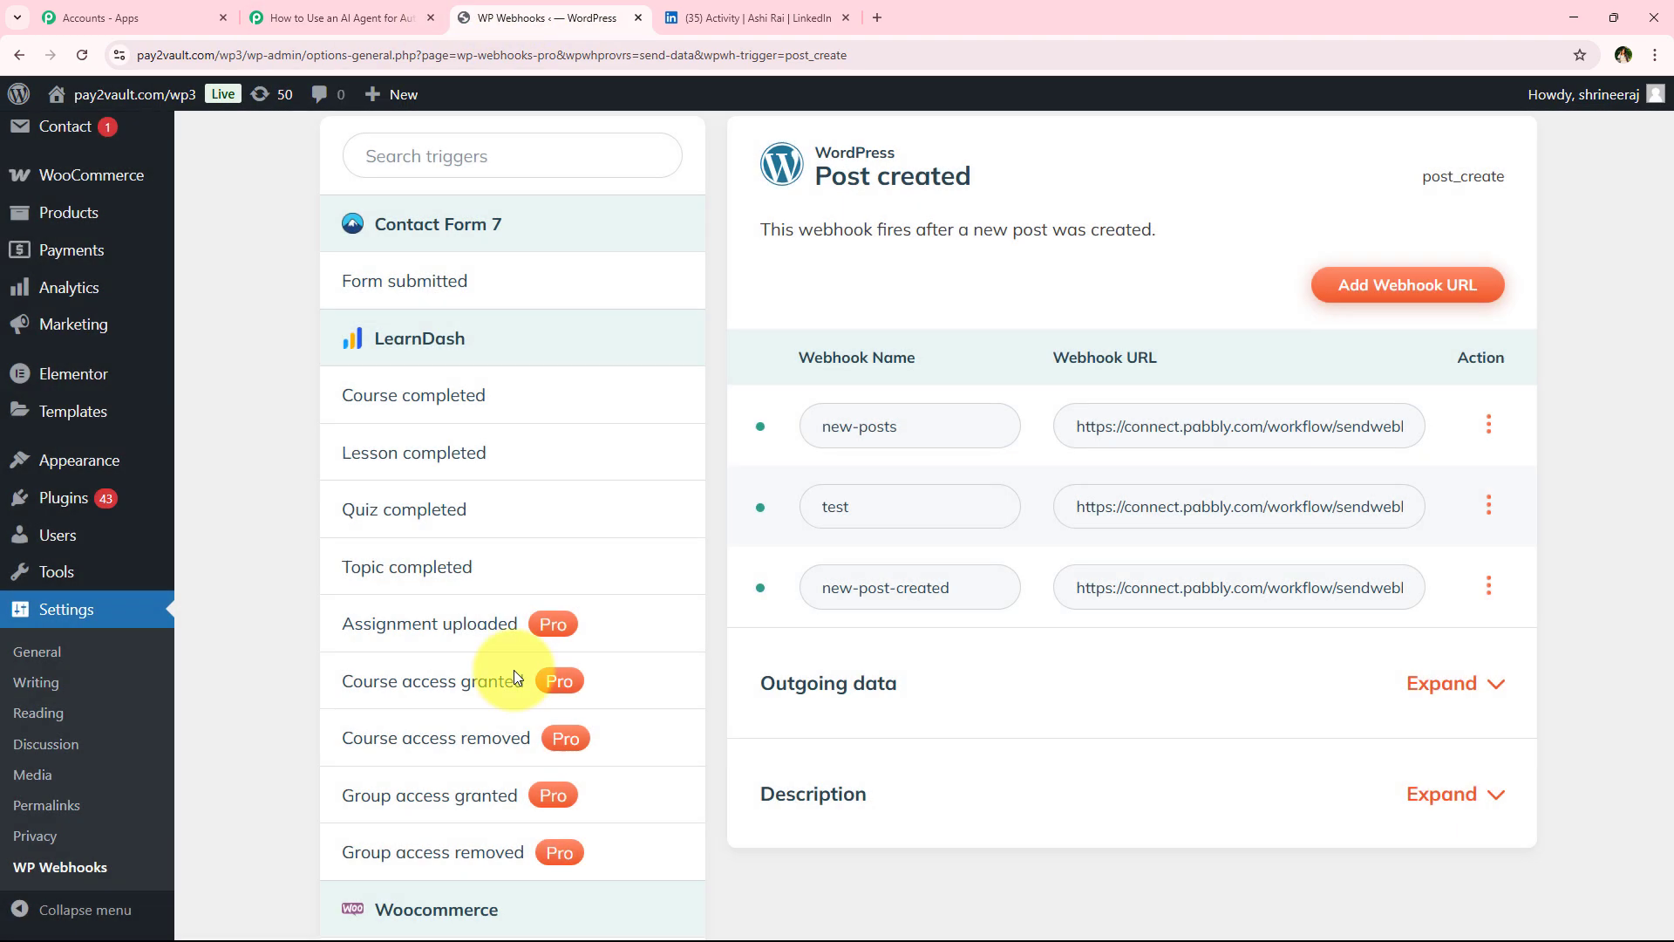
pyautogui.scroll(6, 105, 612)
pyautogui.moveTo(67, 231)
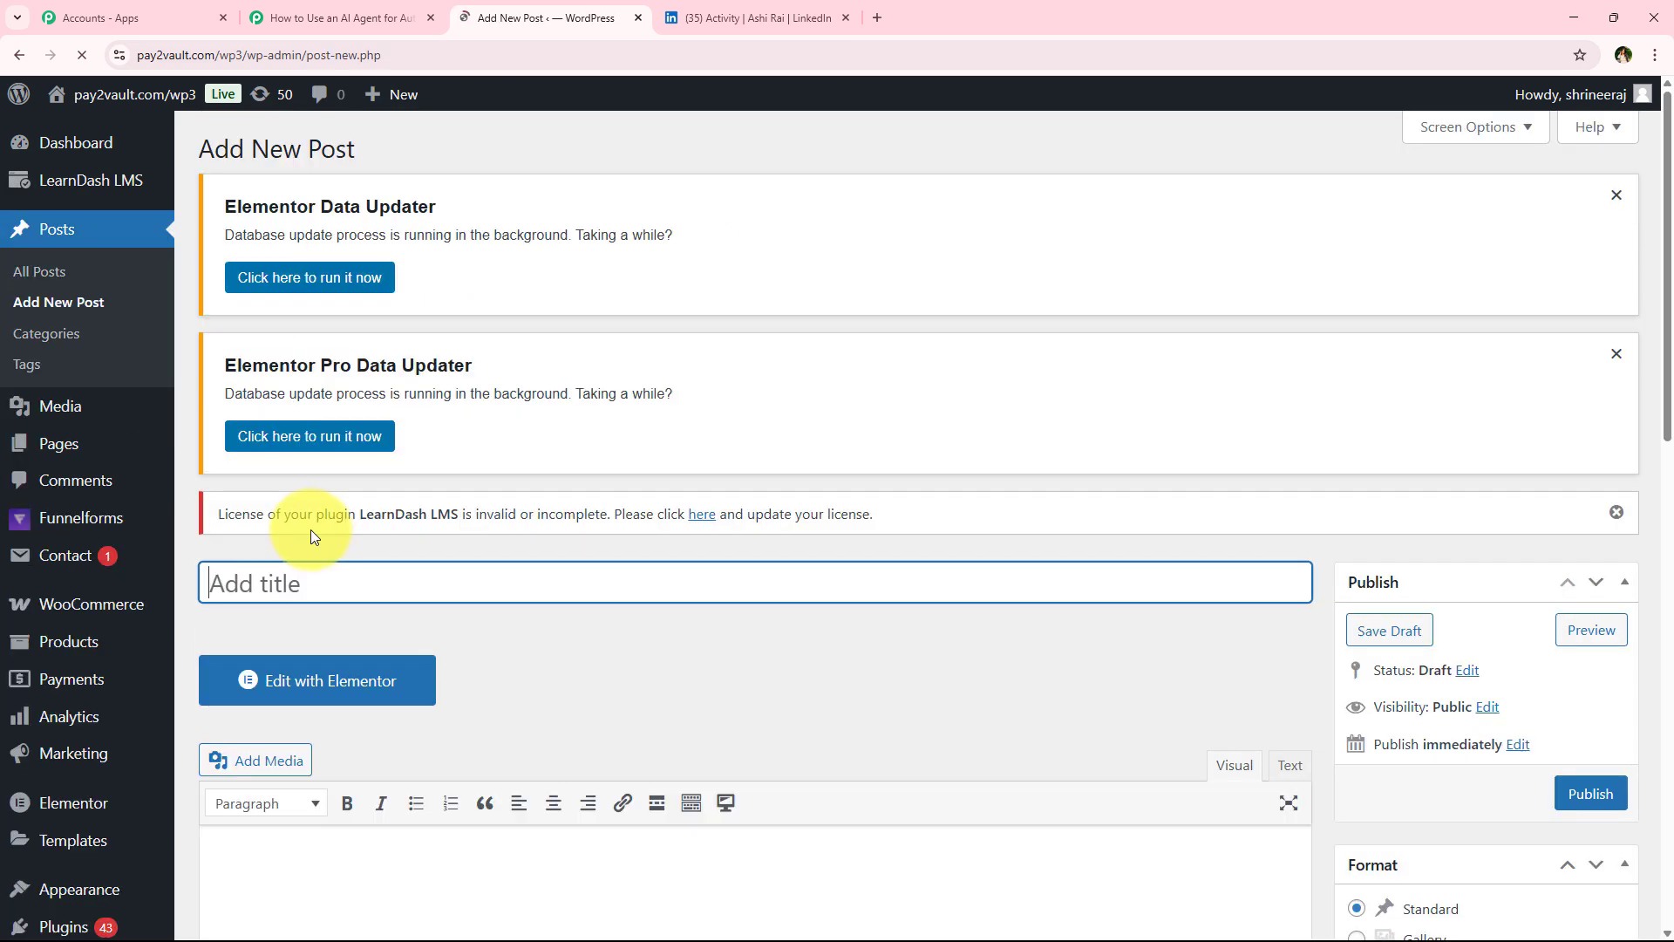
pyautogui.scroll(-2, 473, 510)
pyautogui.scroll(4, 345, 615)
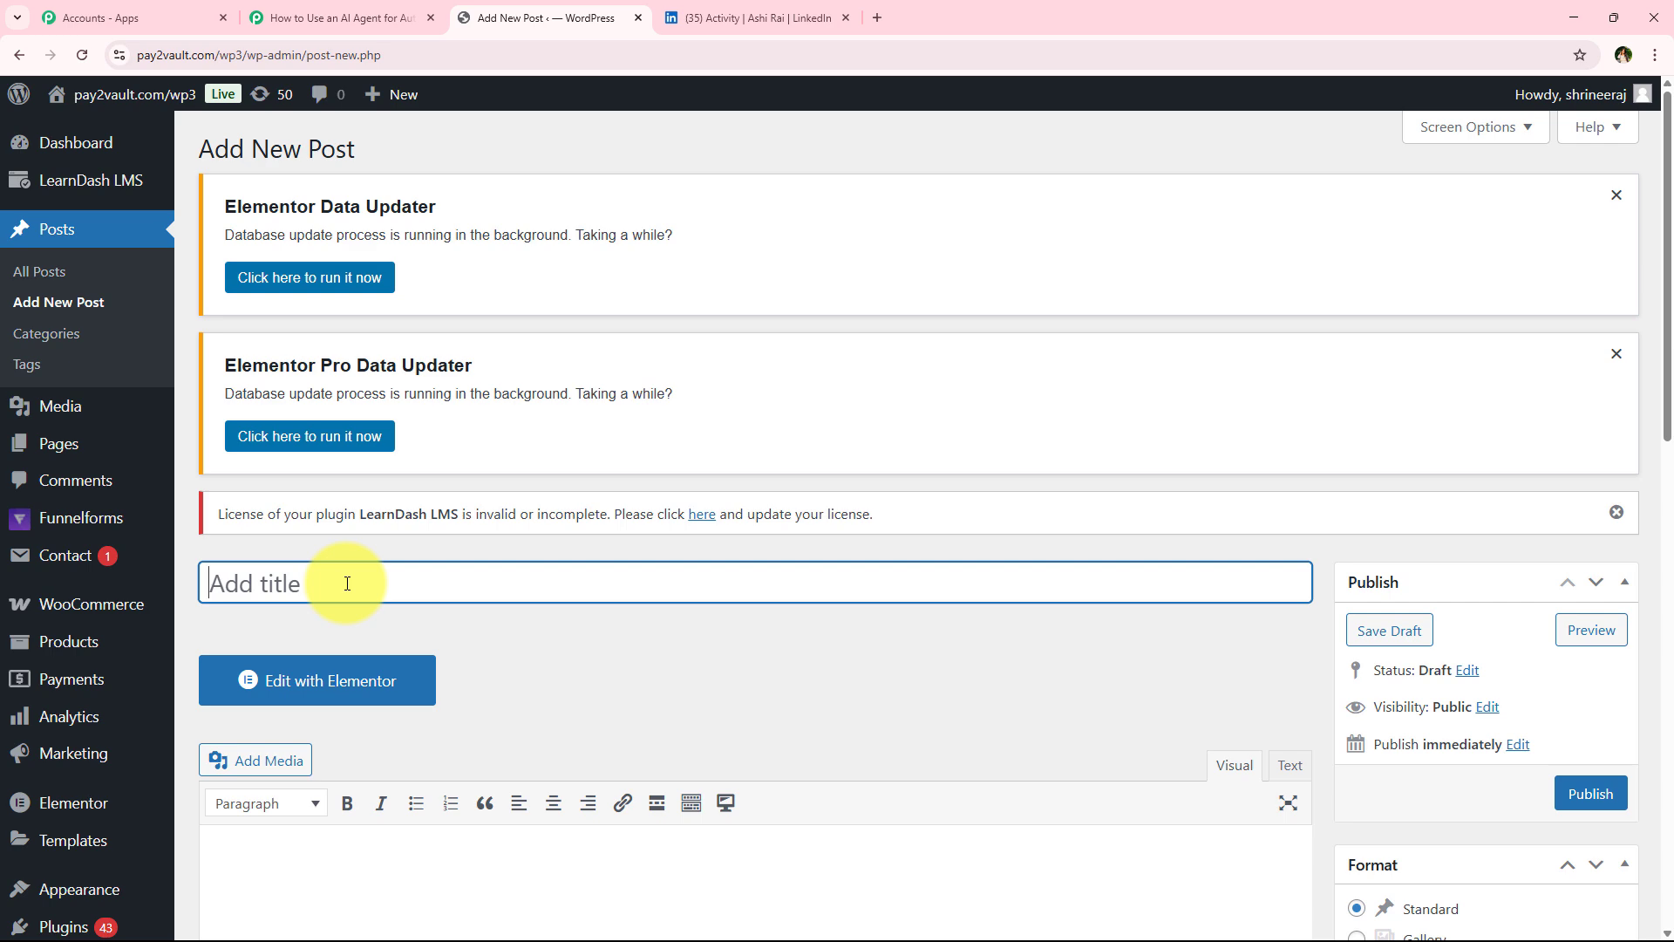
pyautogui.write('The Future of AI in Digital Marketing: How Businesses Can Stay Ahead')
# Paste the article text into the post body and publish the post
pyautogui.scroll(-5, 381, 464)
pyautogui.click(384, 520)
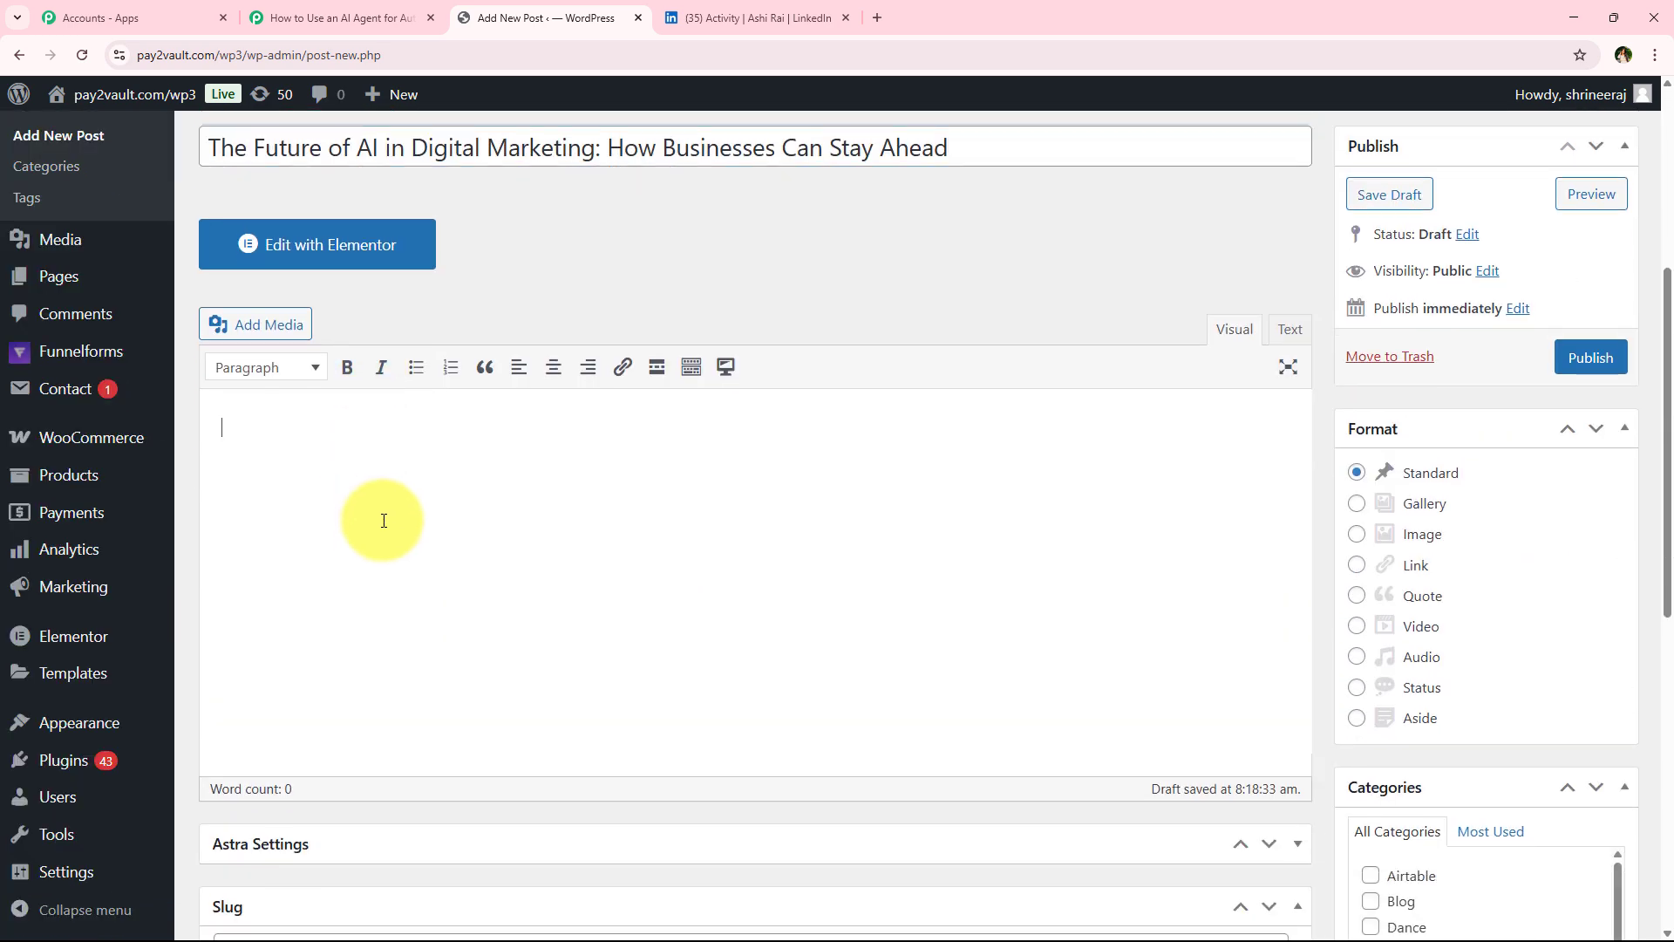
pyautogui.hotkey('ctrl', 'v')
pyautogui.scroll(7, 370, 528)
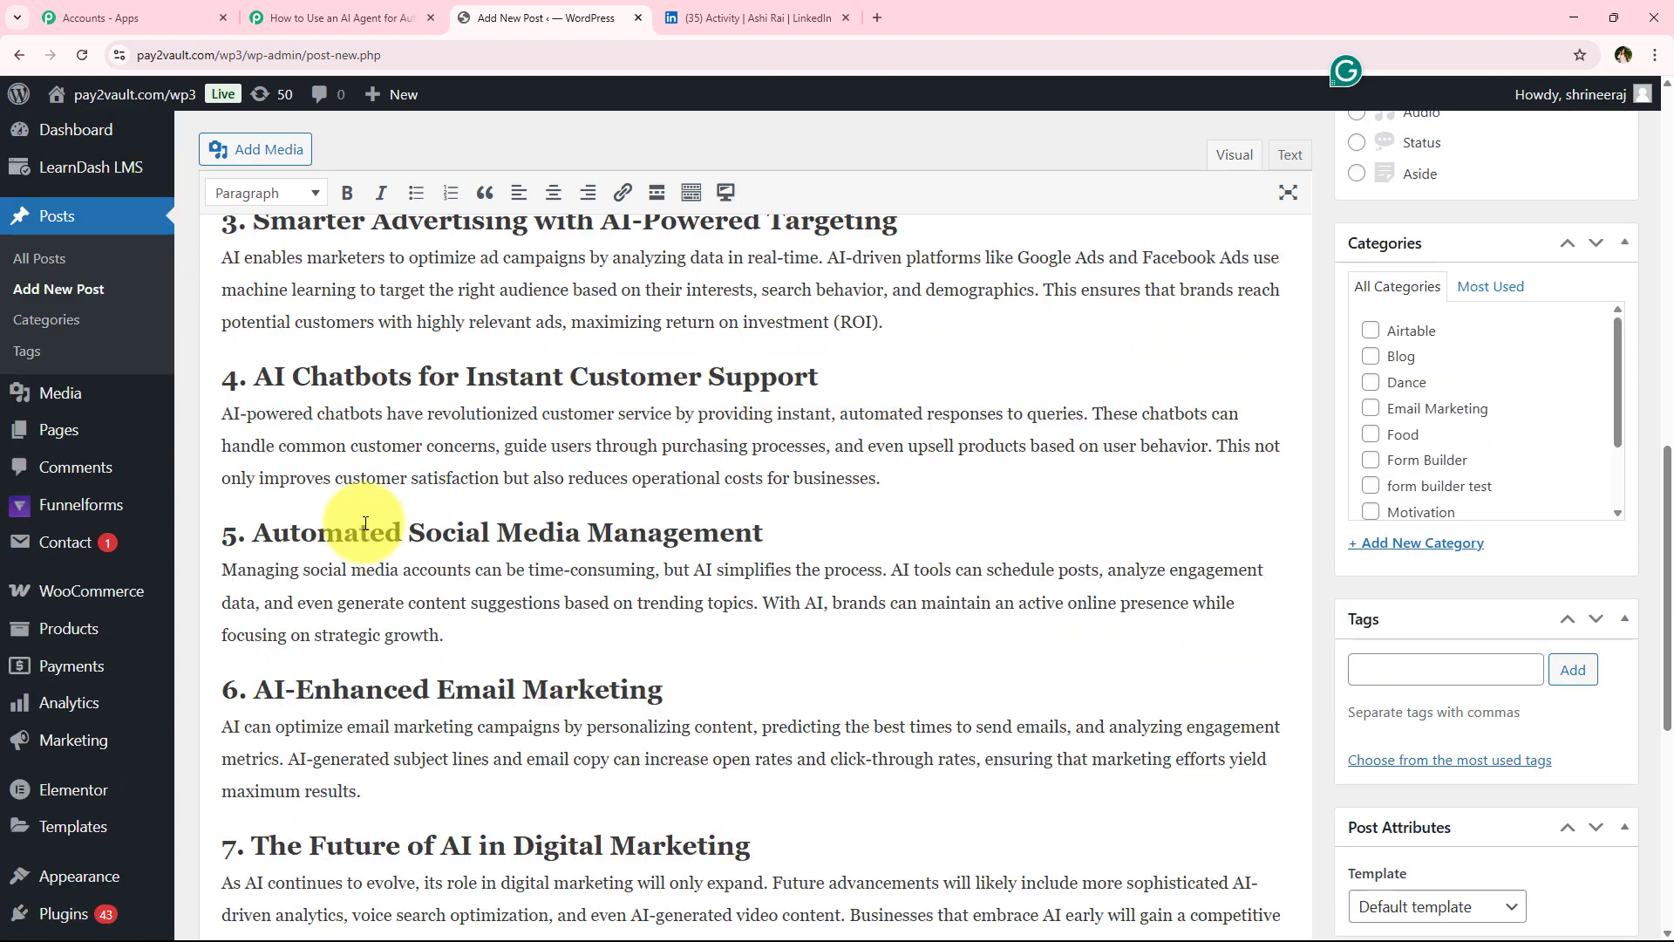
pyautogui.scroll(7, 366, 538)
pyautogui.scroll(-2, 797, 575)
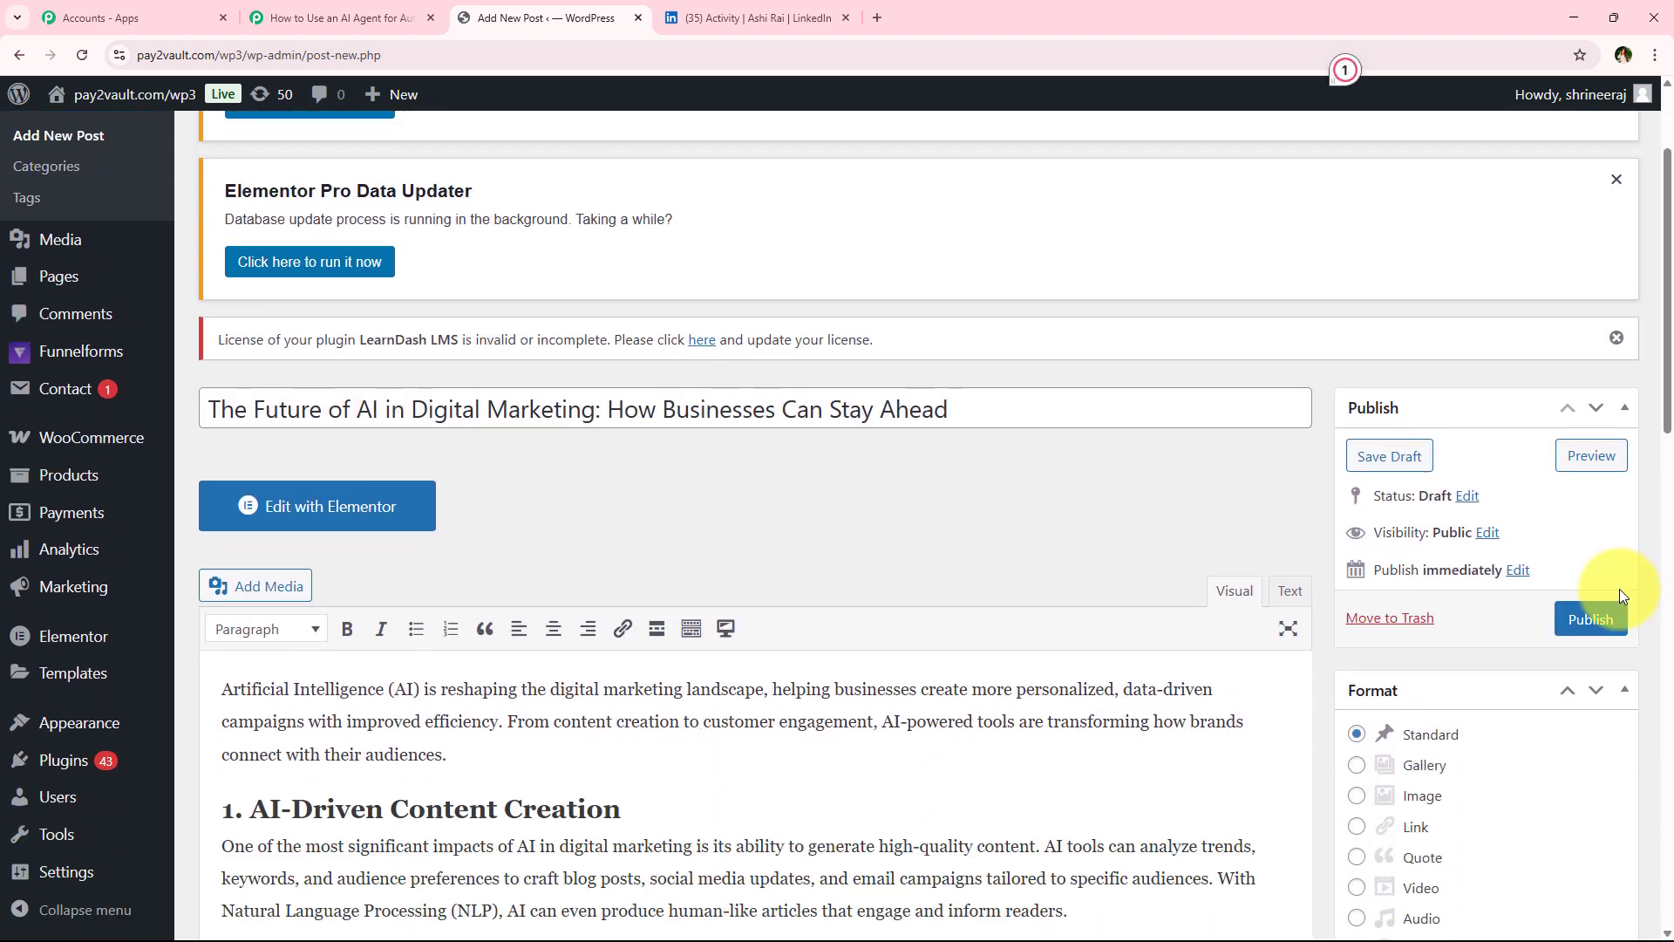
pyautogui.click(1588, 621)
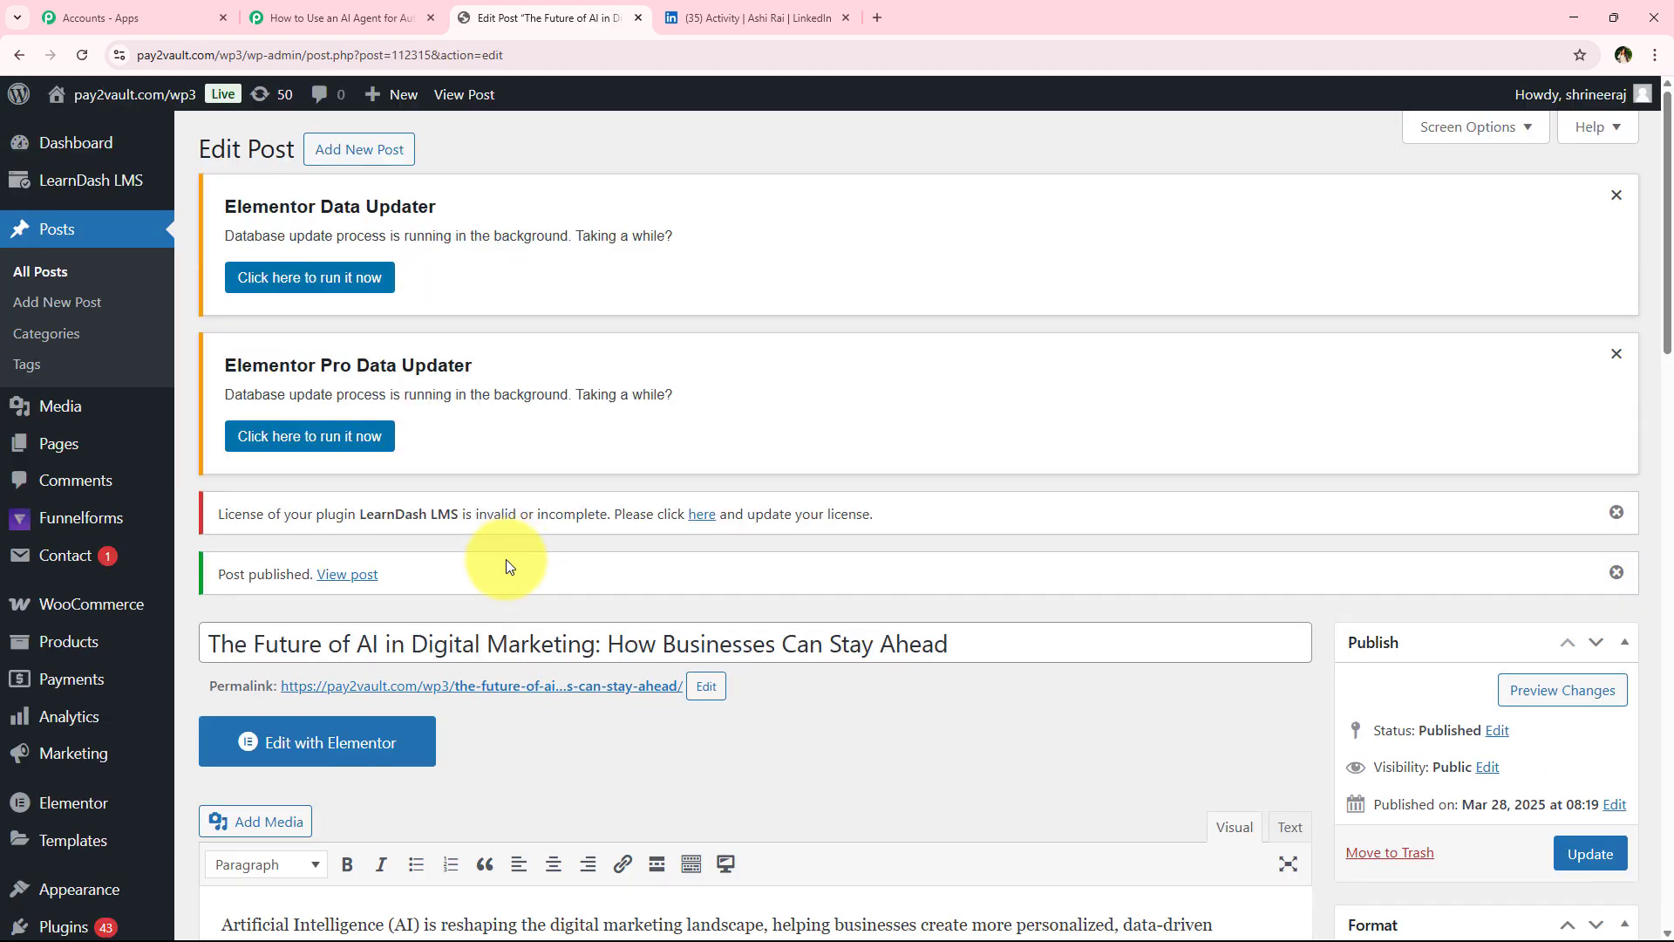
# View the published post on the live site
pyautogui.scroll(-3, 591, 657)
pyautogui.scroll(2, 265, 426)
pyautogui.click(483, 599)
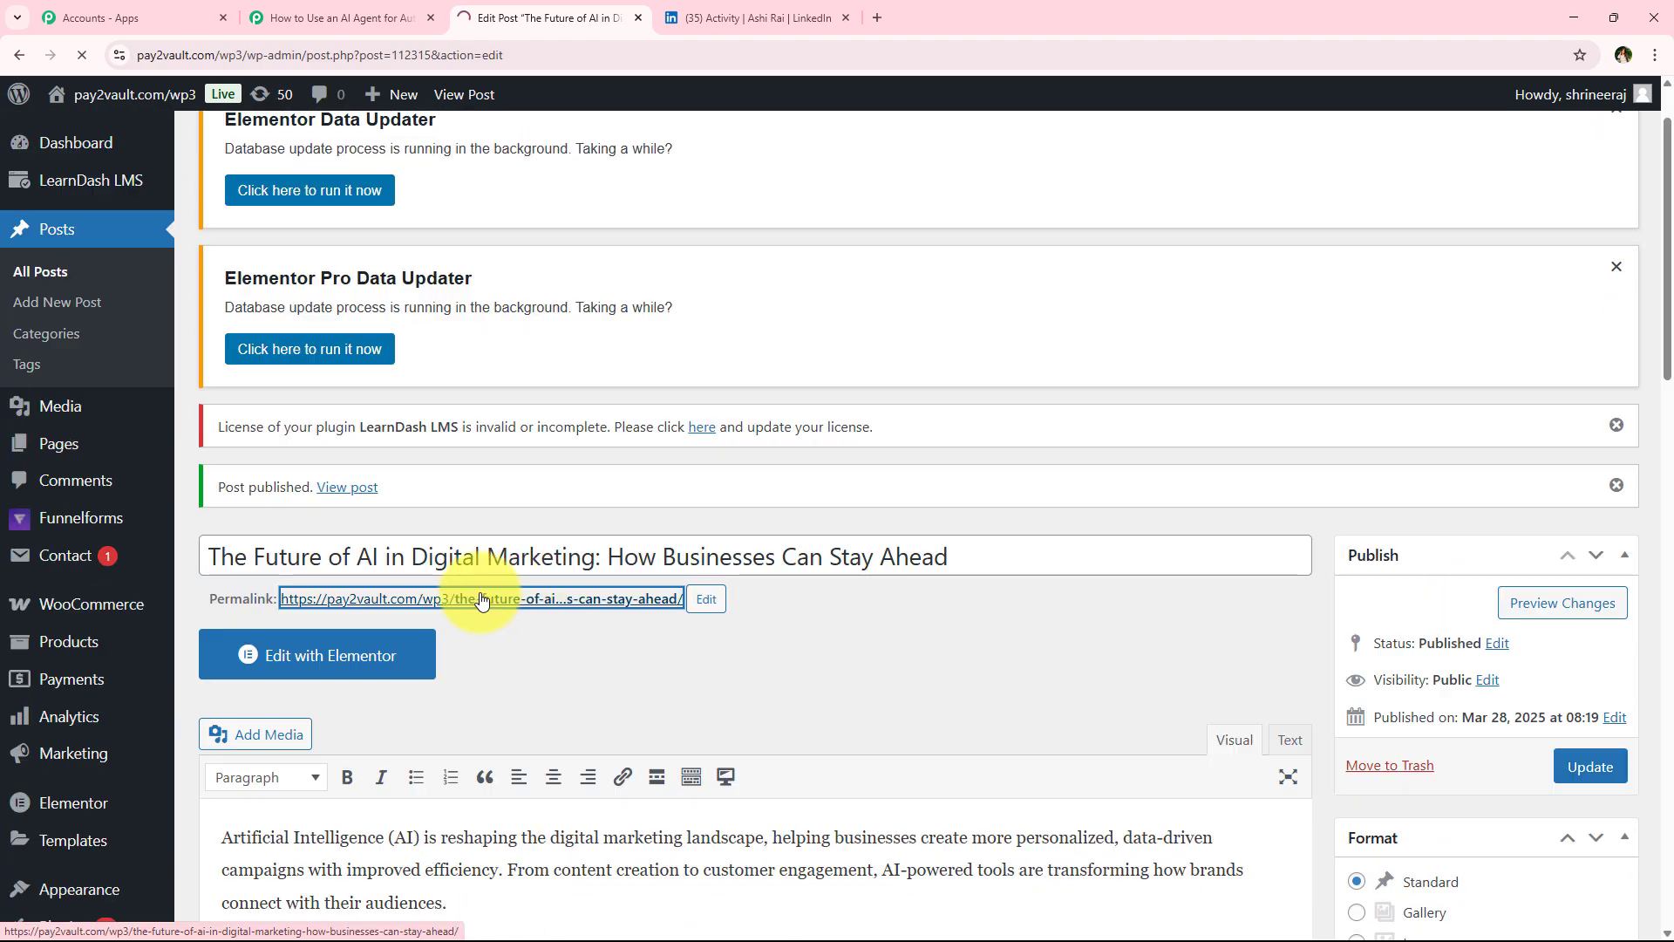
pyautogui.scroll(-10, 572, 400)
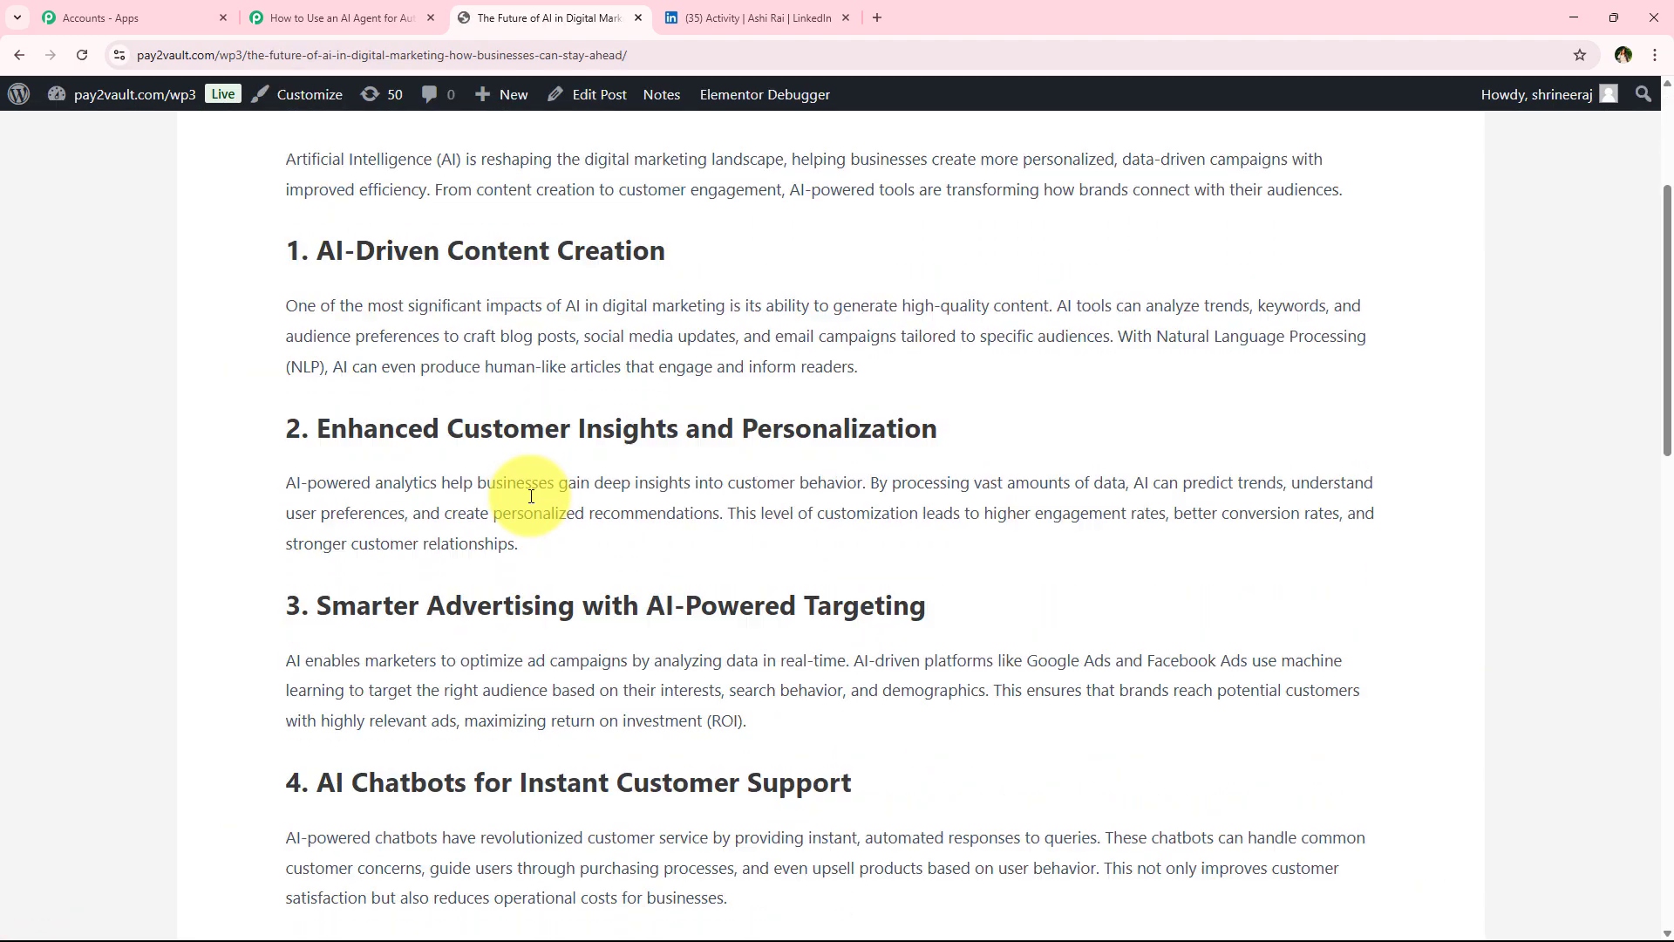
pyautogui.scroll(12, 535, 538)
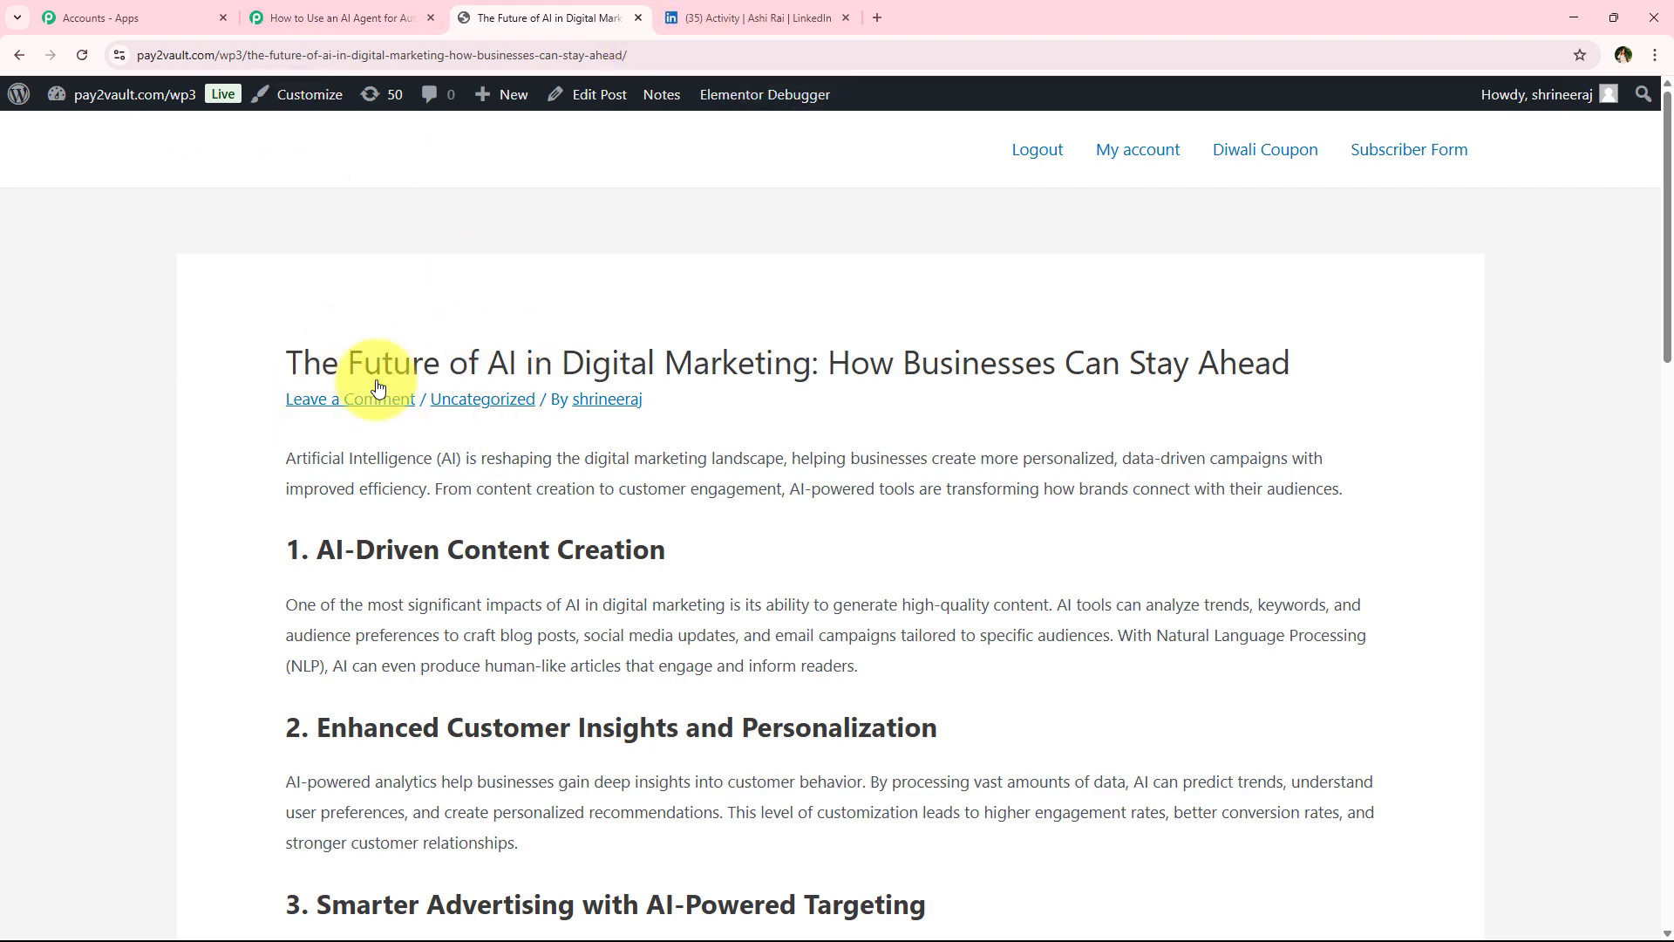
pyautogui.scroll(-10, 337, 512)
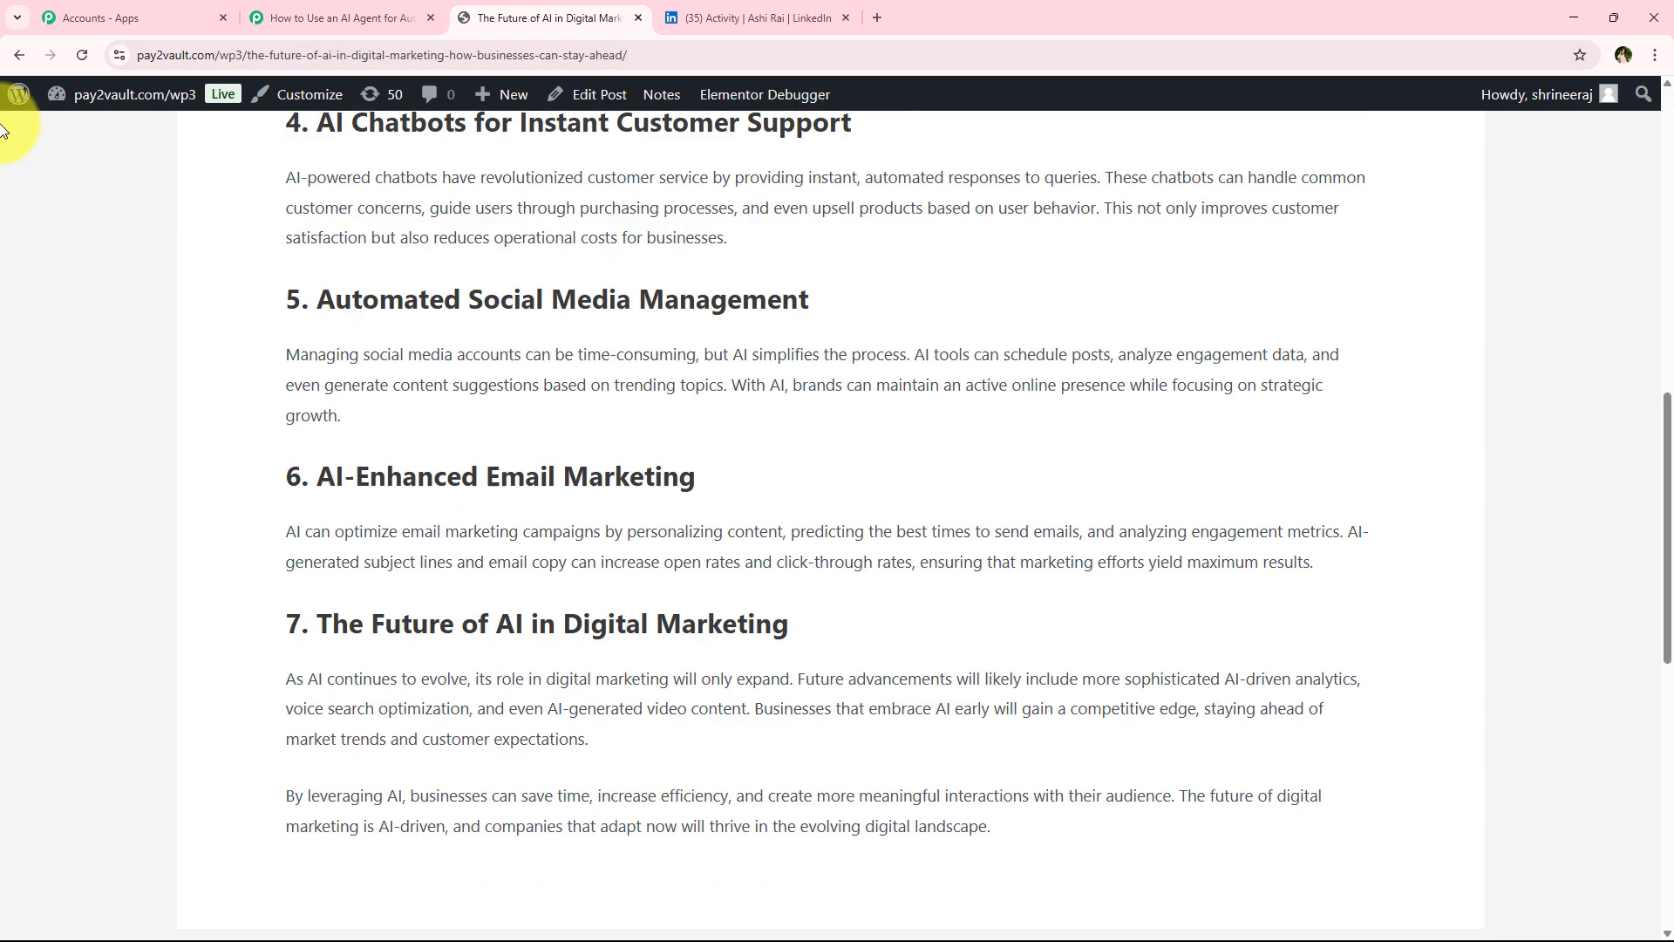
pyautogui.click(14, 61)
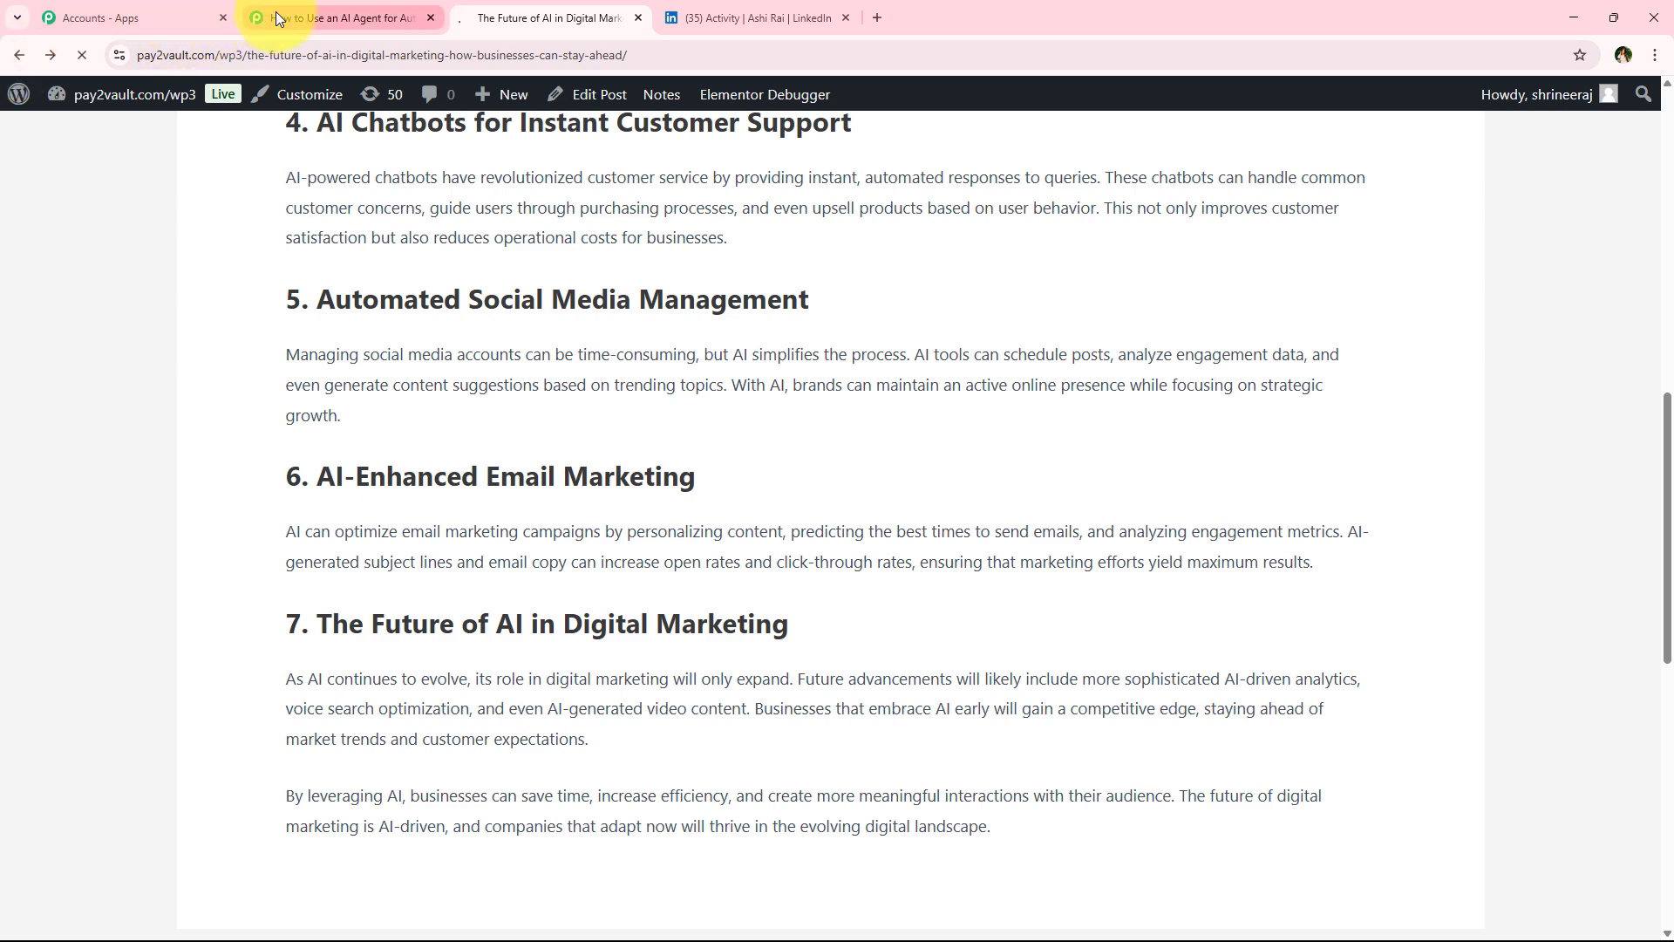
# Review the webhook response fields captured in the Pabbly WordPress trigger
pyautogui.click(276, 12)
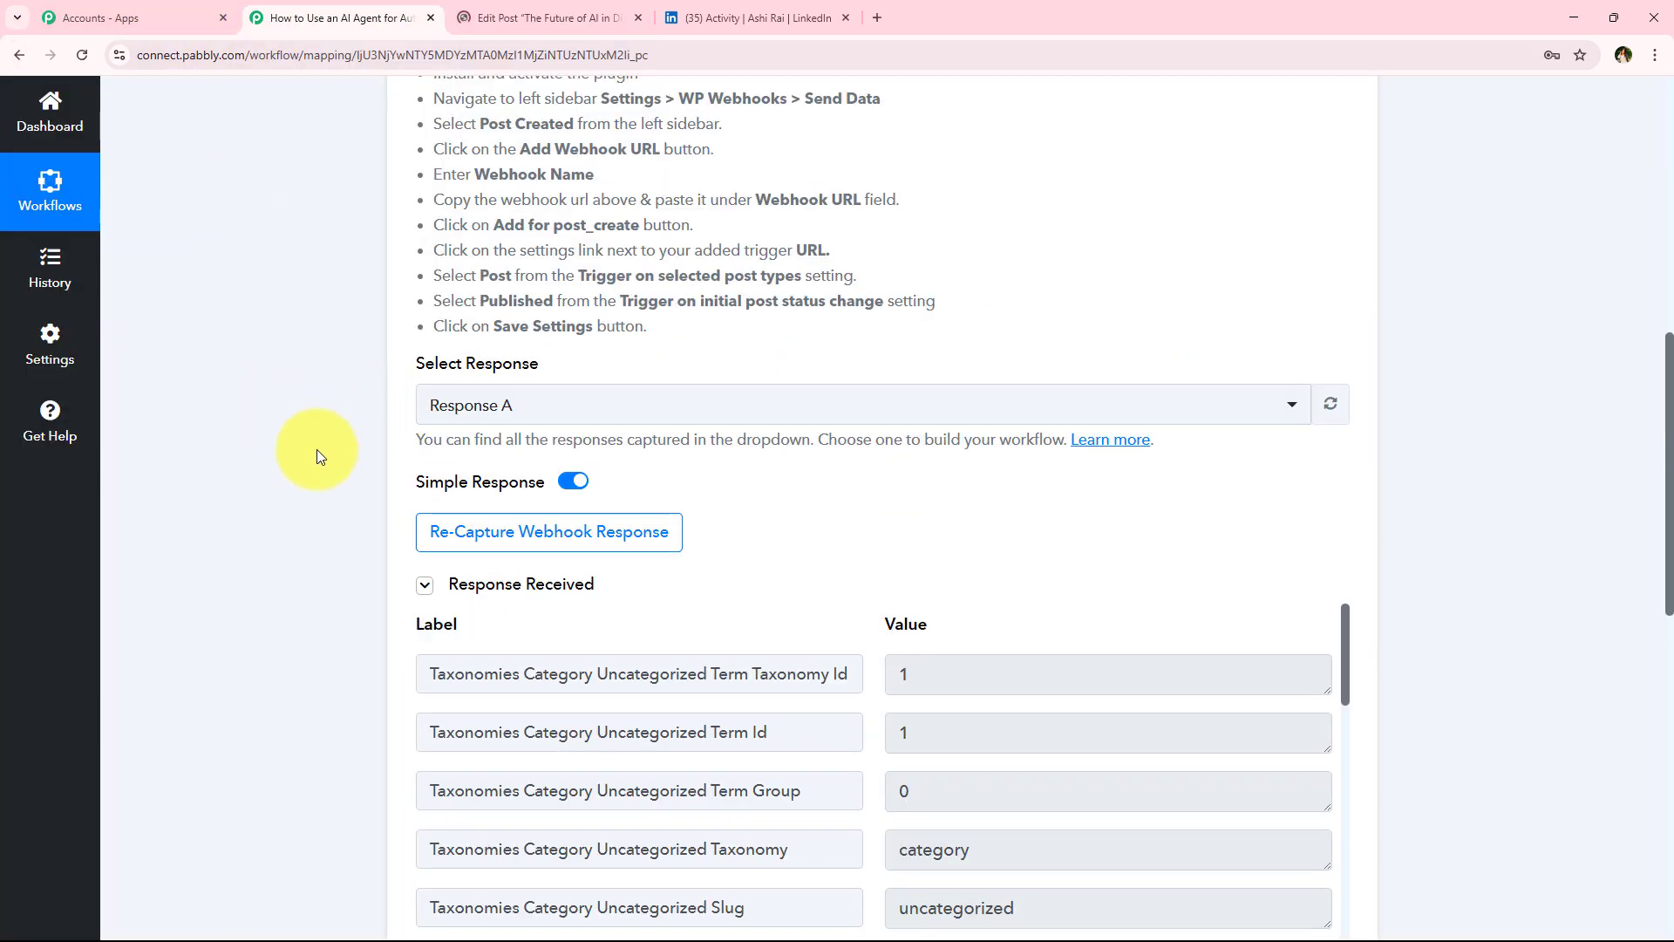
pyautogui.scroll(-3, 306, 452)
pyautogui.scroll(-5, 605, 456)
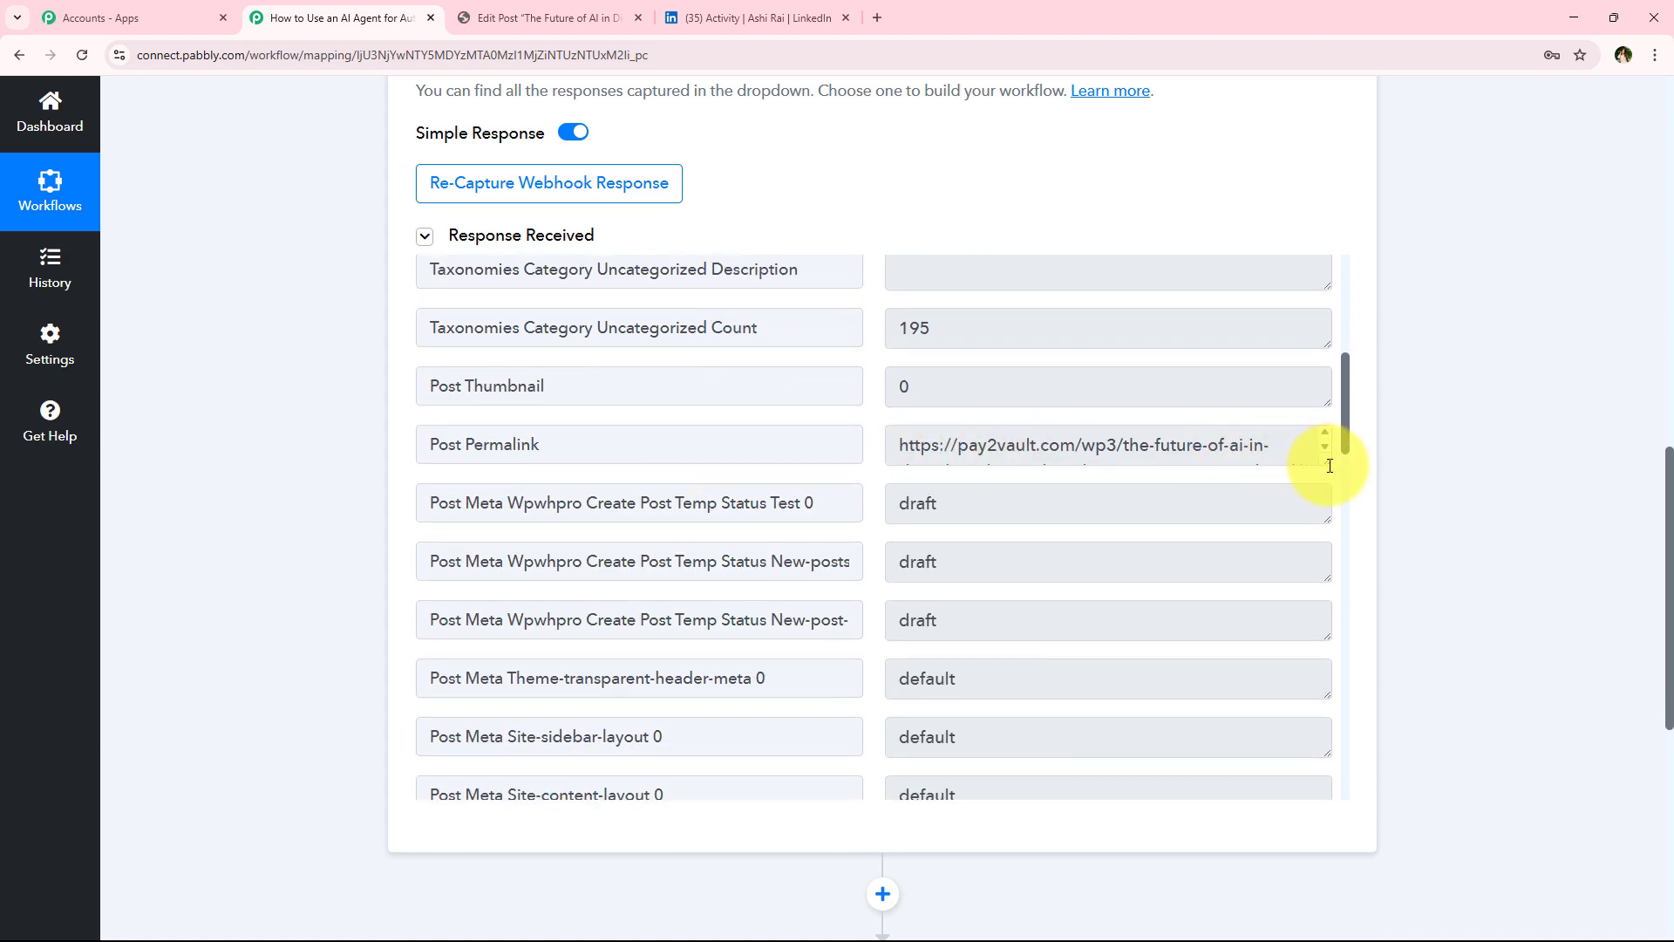
pyautogui.moveTo(1326, 462); pyautogui.dragTo(1323, 553)
pyautogui.scroll(-8, 865, 532)
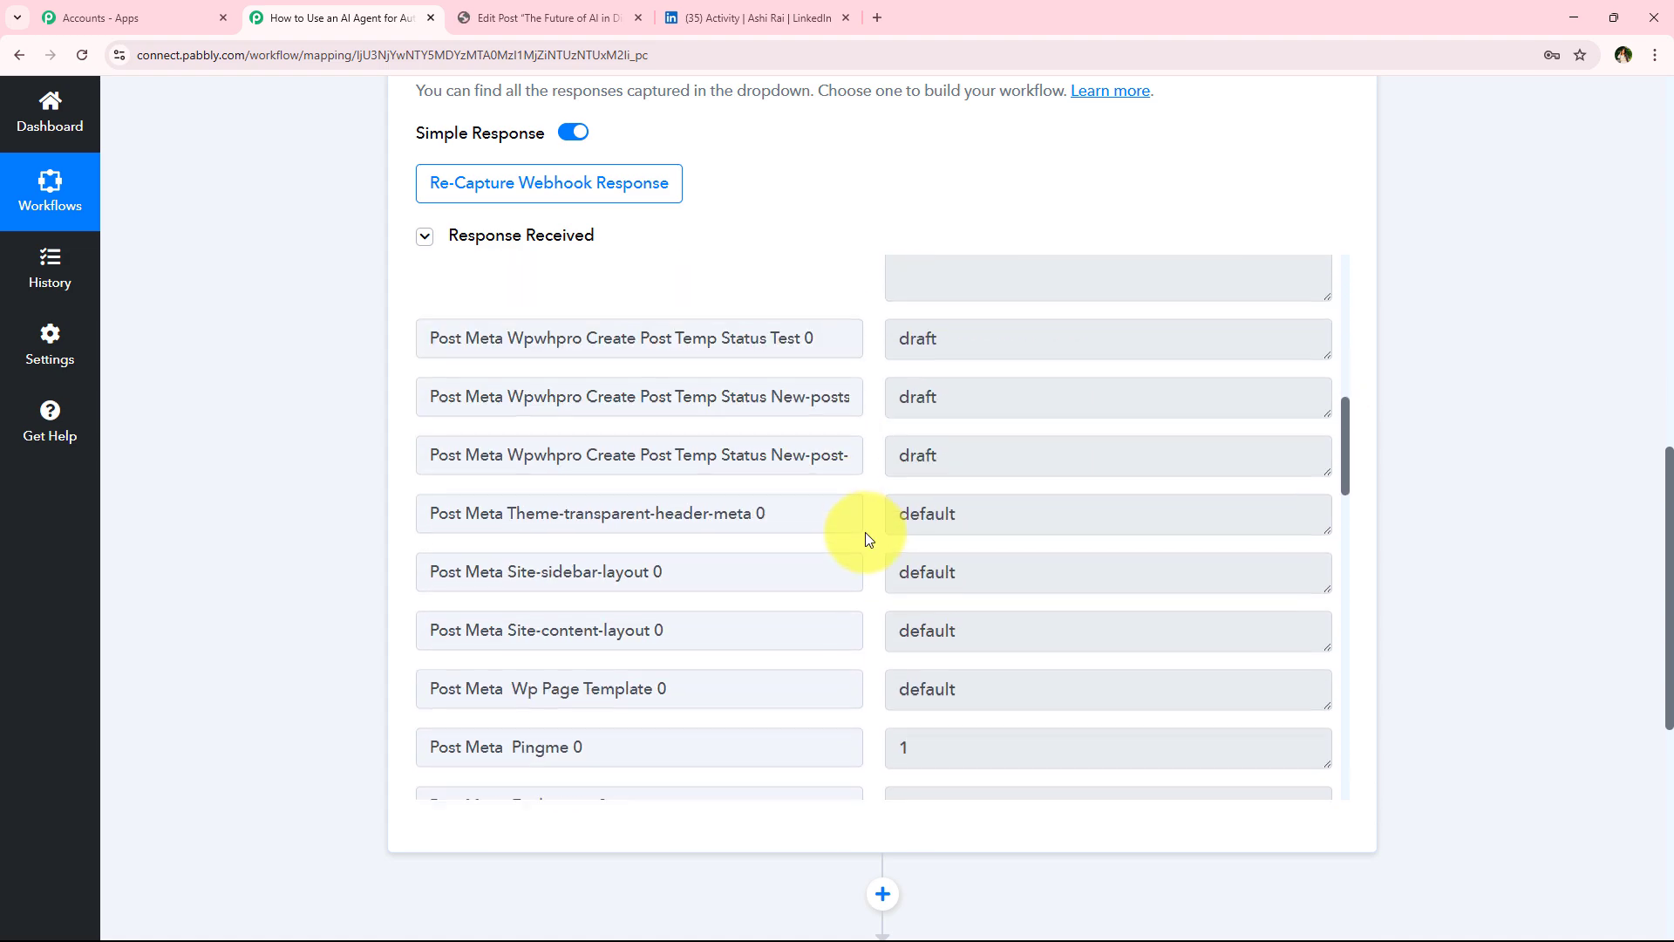
pyautogui.scroll(-4, 867, 534)
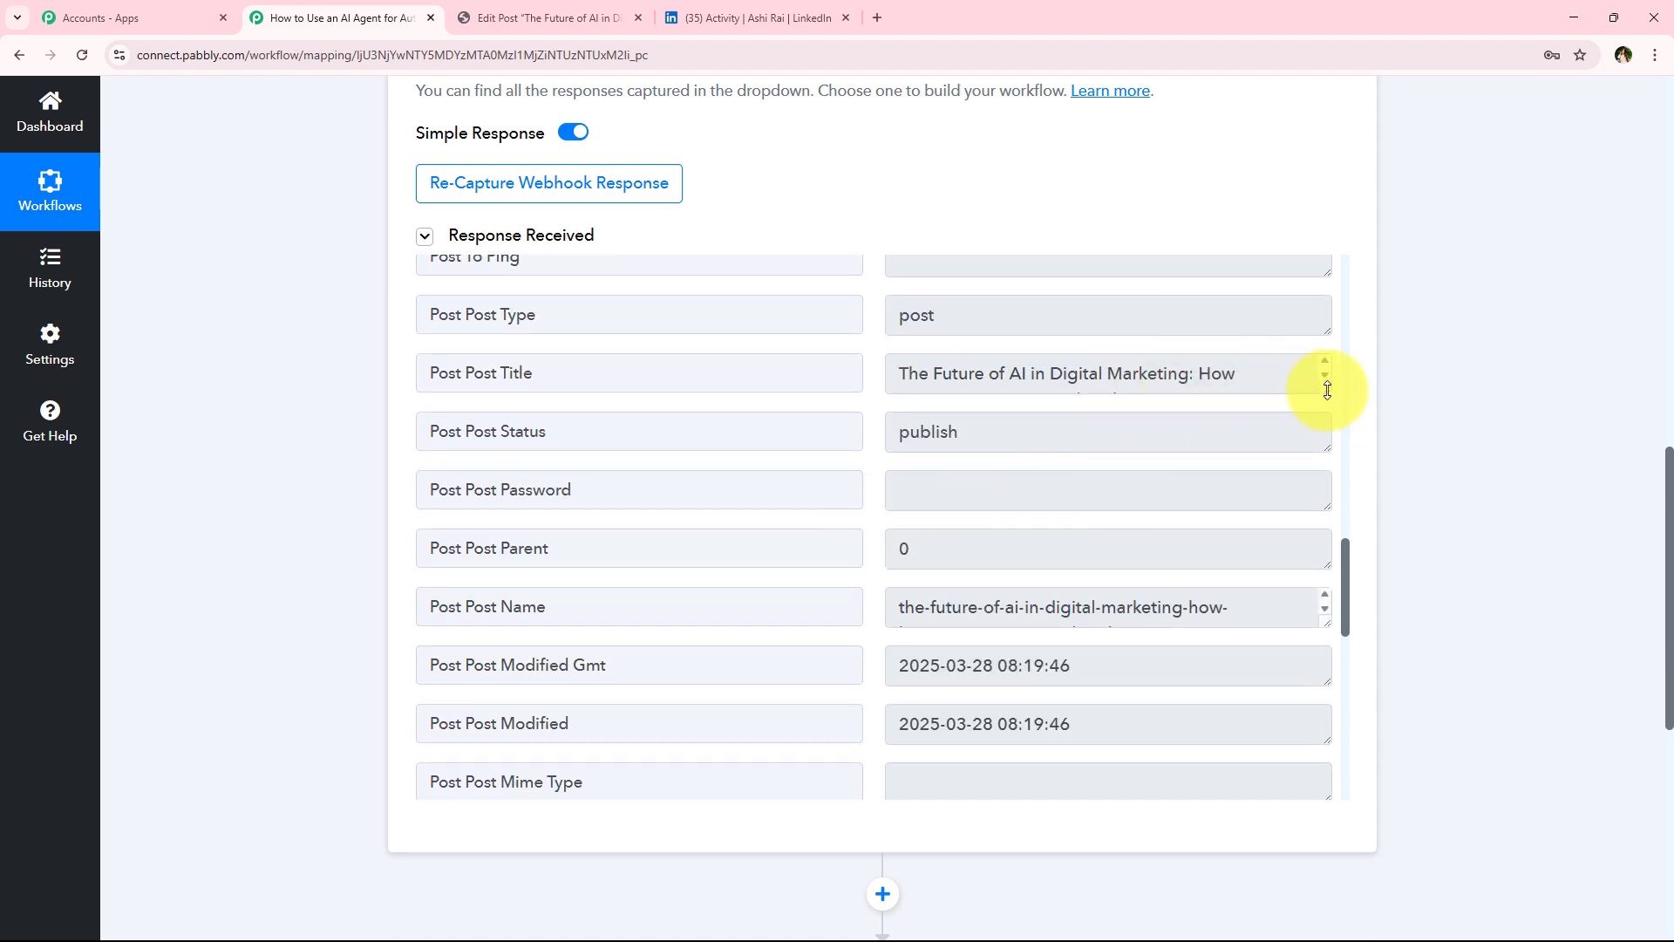
pyautogui.moveTo(1323, 390); pyautogui.dragTo(1326, 477)
pyautogui.scroll(-3, 911, 534)
pyautogui.scroll(-8, 1086, 541)
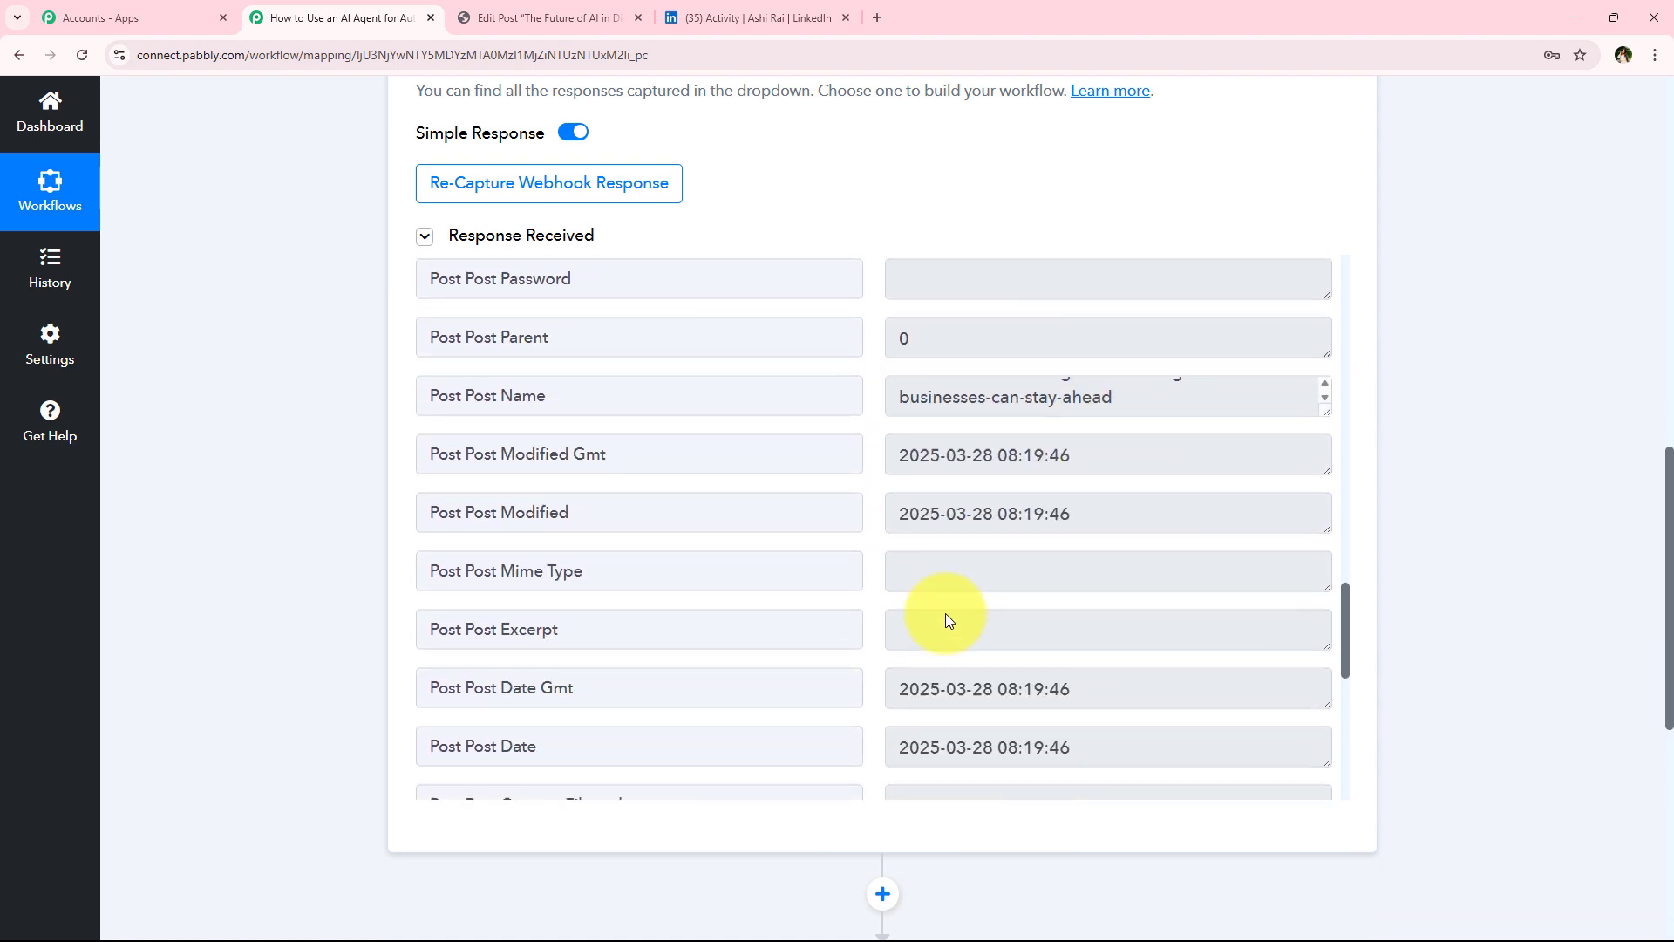
pyautogui.scroll(-1, 885, 607)
pyautogui.scroll(4, 333, 625)
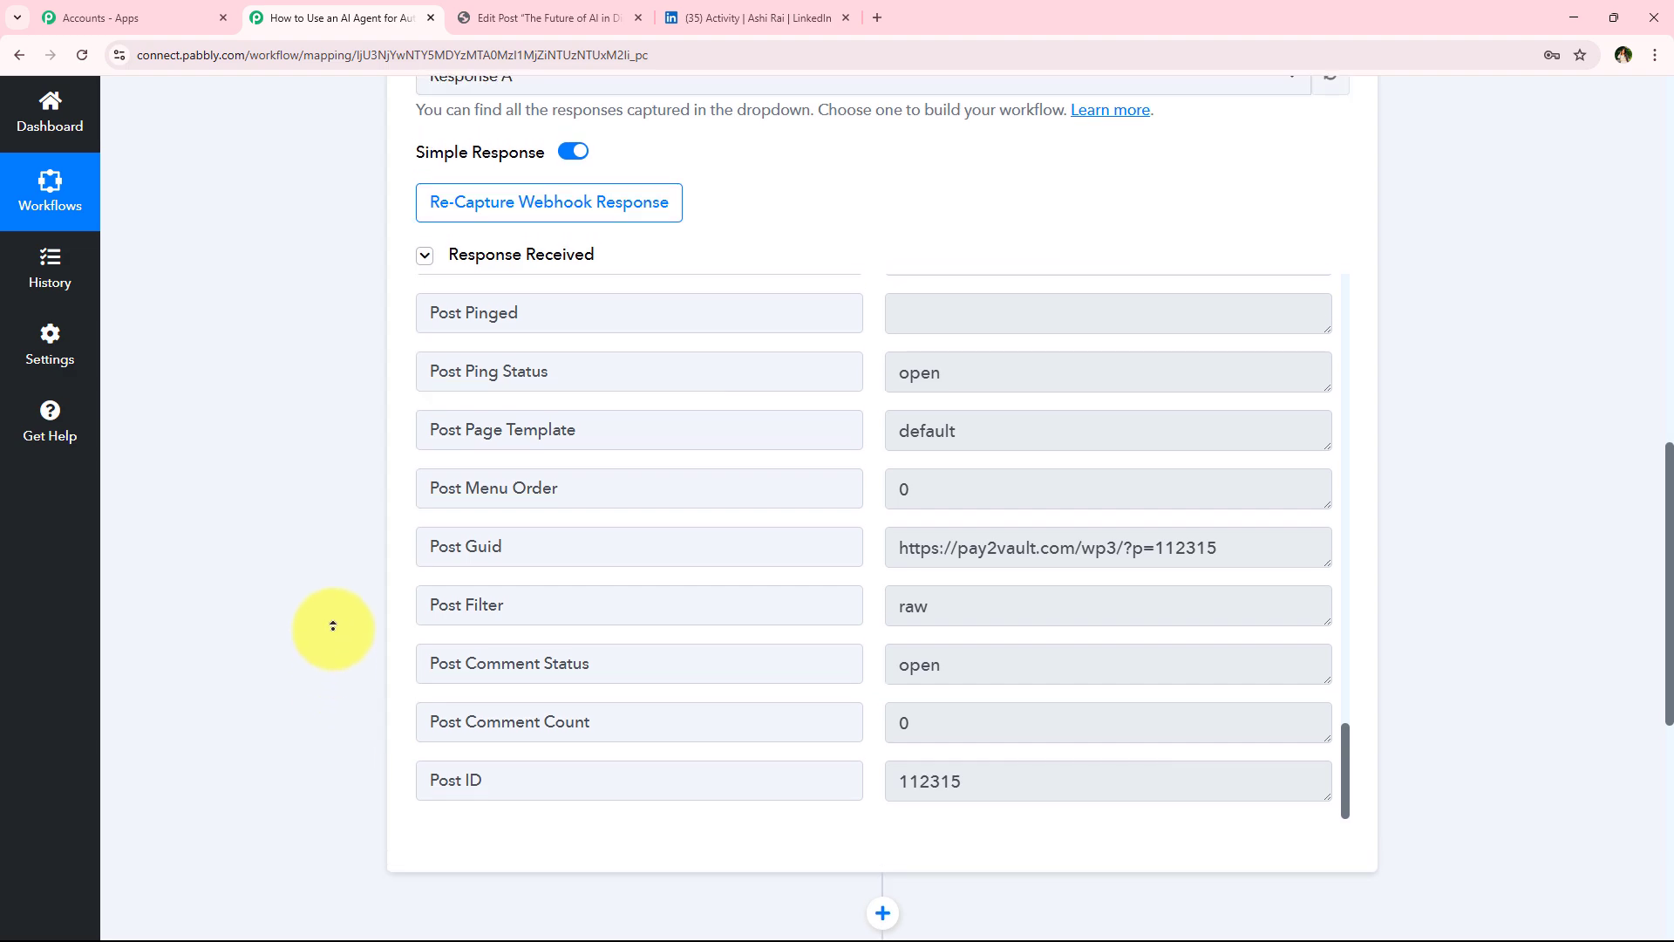
pyautogui.scroll(9, 333, 626)
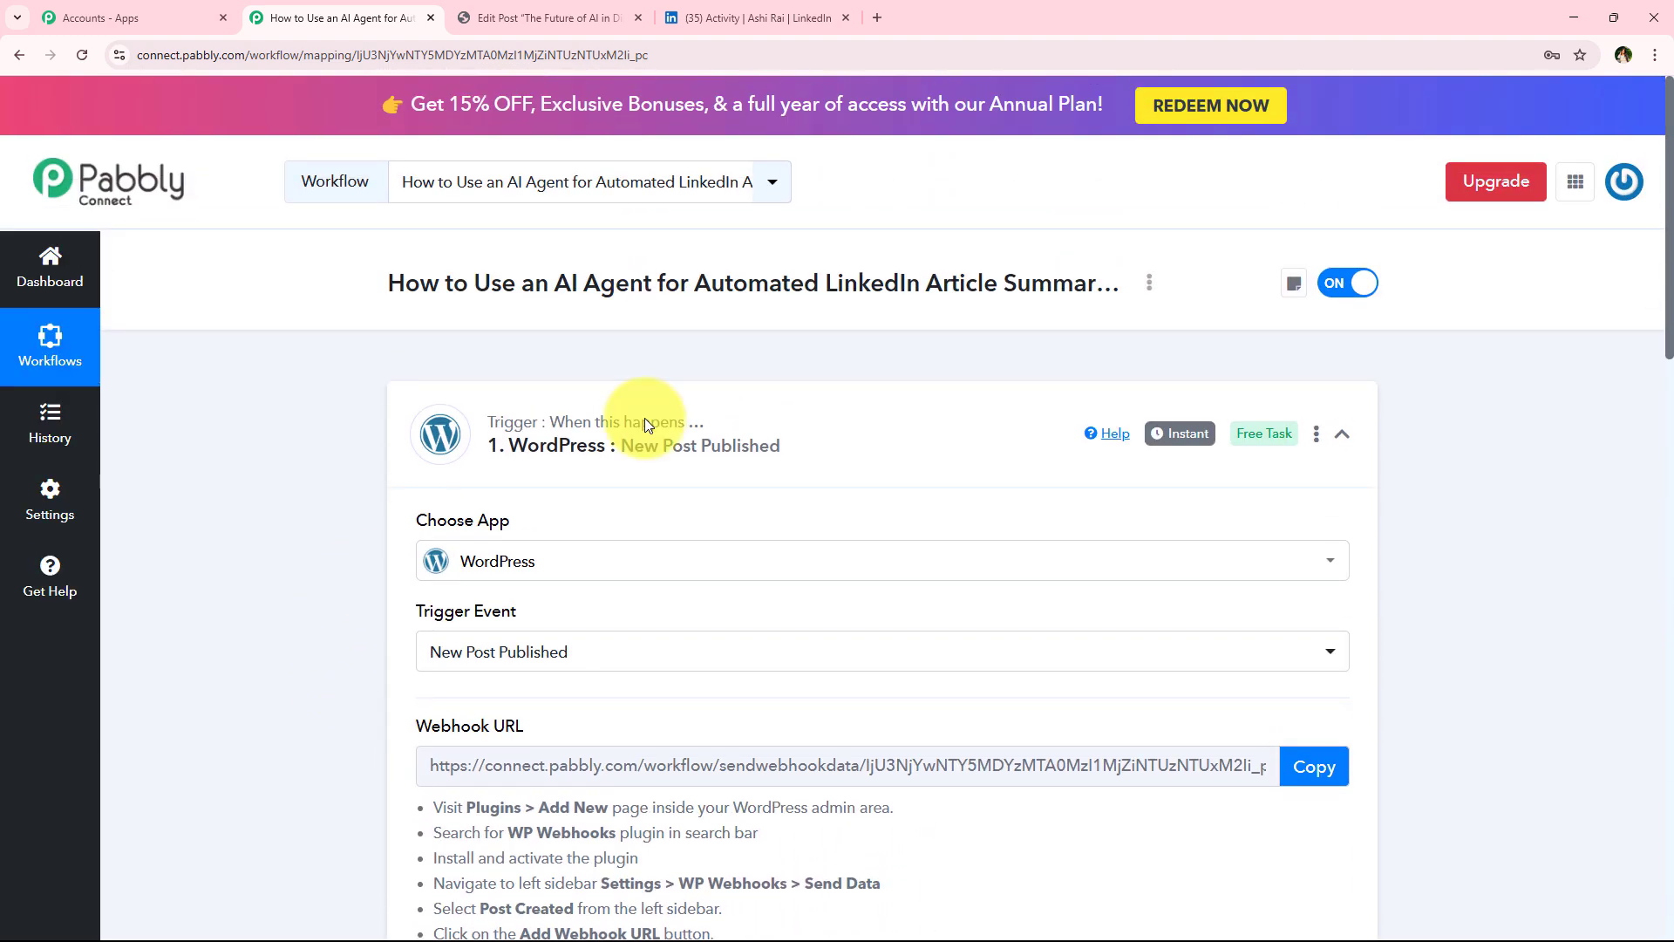
# Collapse the trigger and choose OpenAI (ChatGPT, DALL-E, Whisper) as the app for the action step
pyautogui.click(741, 426)
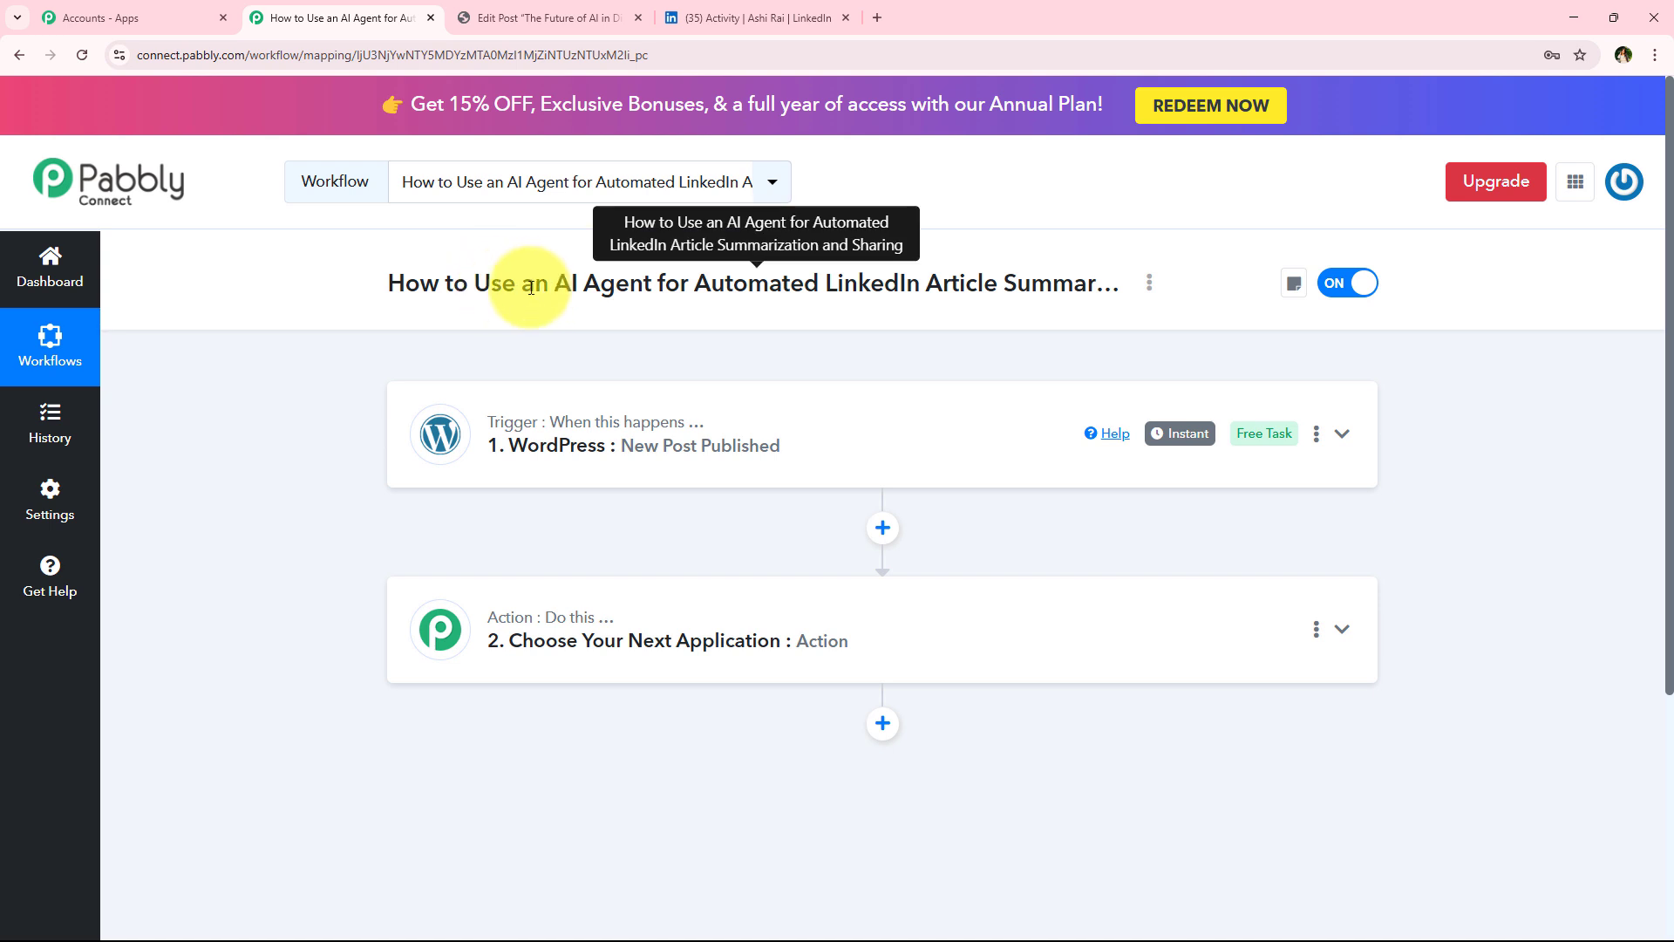
pyautogui.moveTo(657, 286); pyautogui.dragTo(1095, 284)
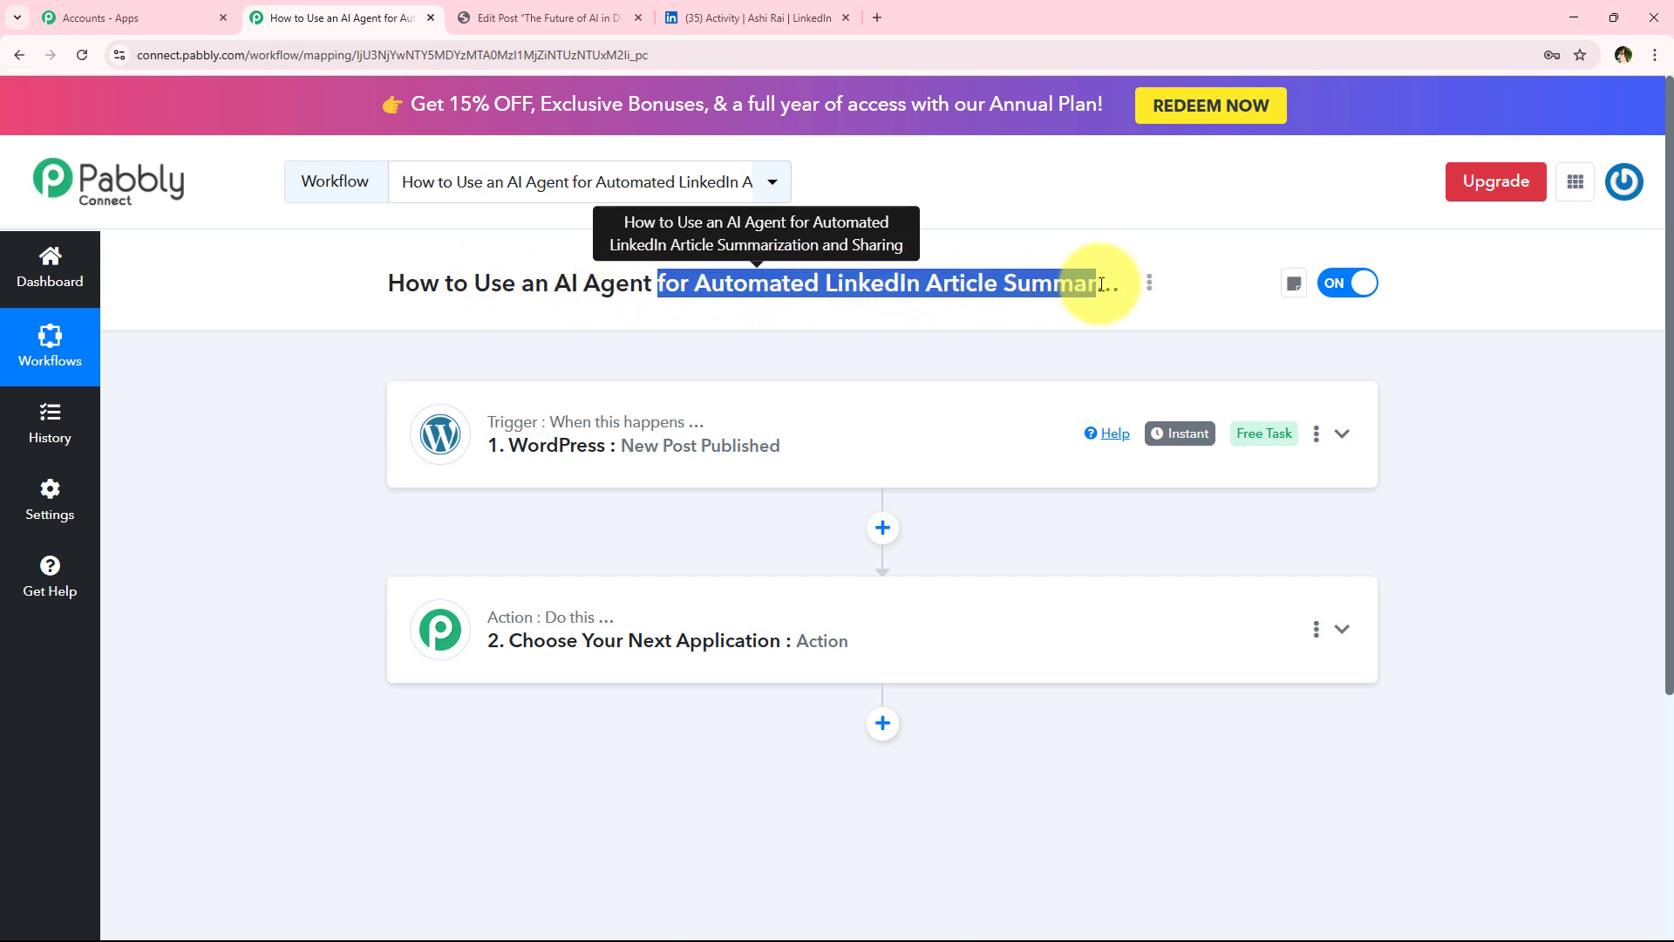
pyautogui.click(367, 363)
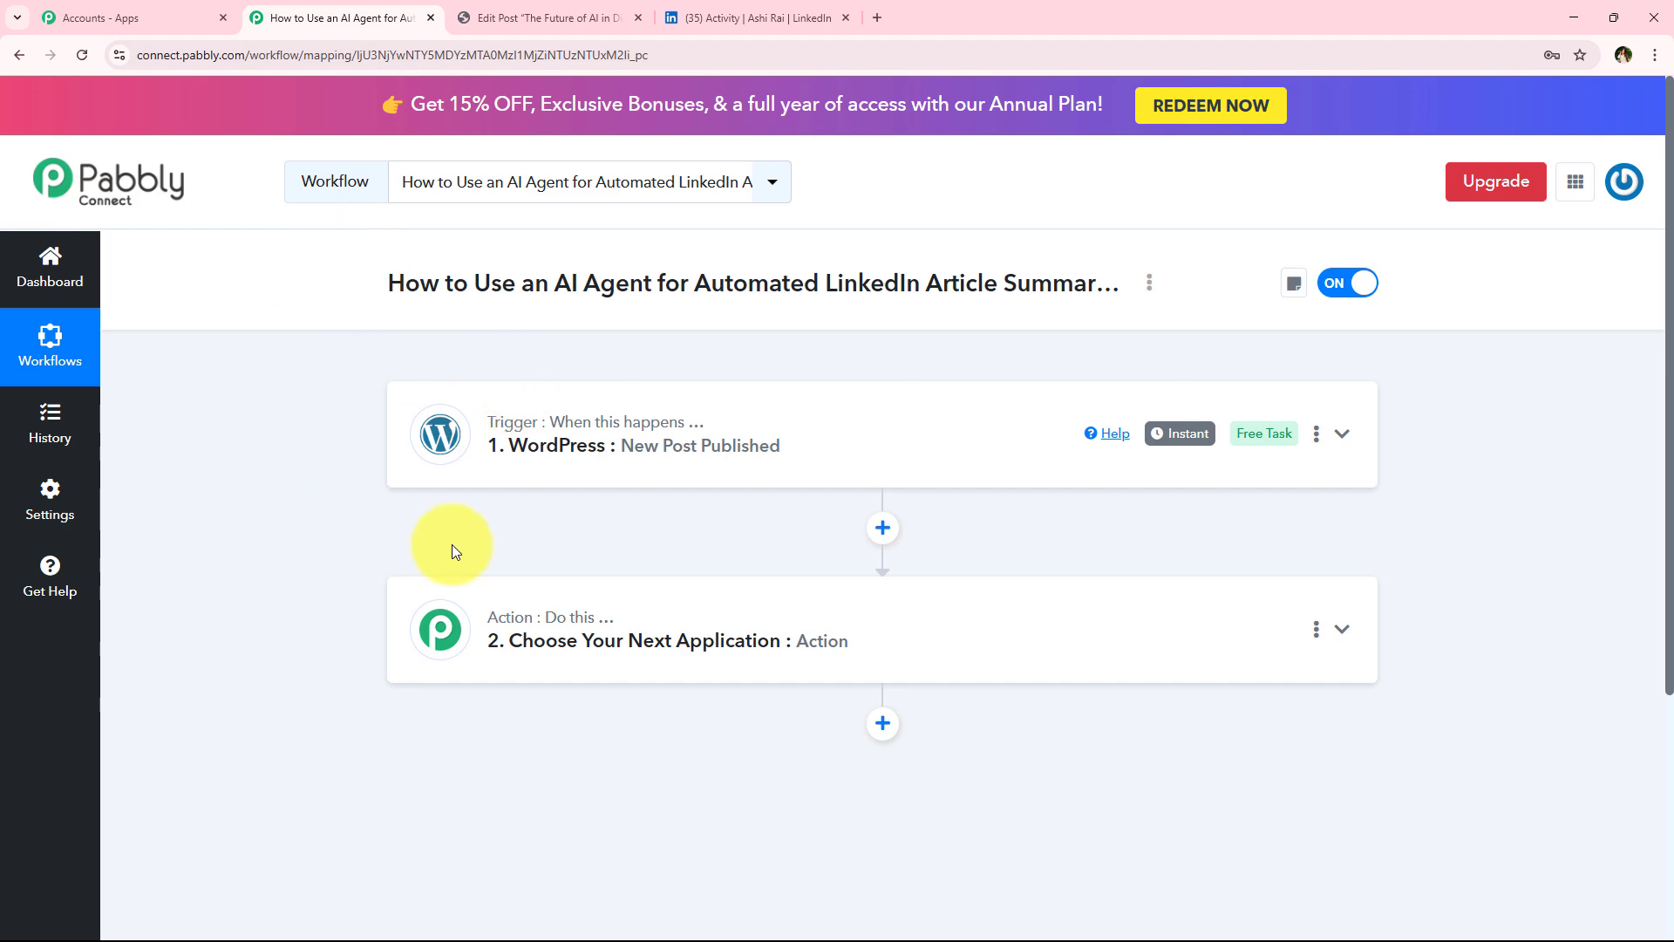
pyautogui.click(598, 642)
pyautogui.scroll(-3, 553, 587)
pyautogui.click(590, 457)
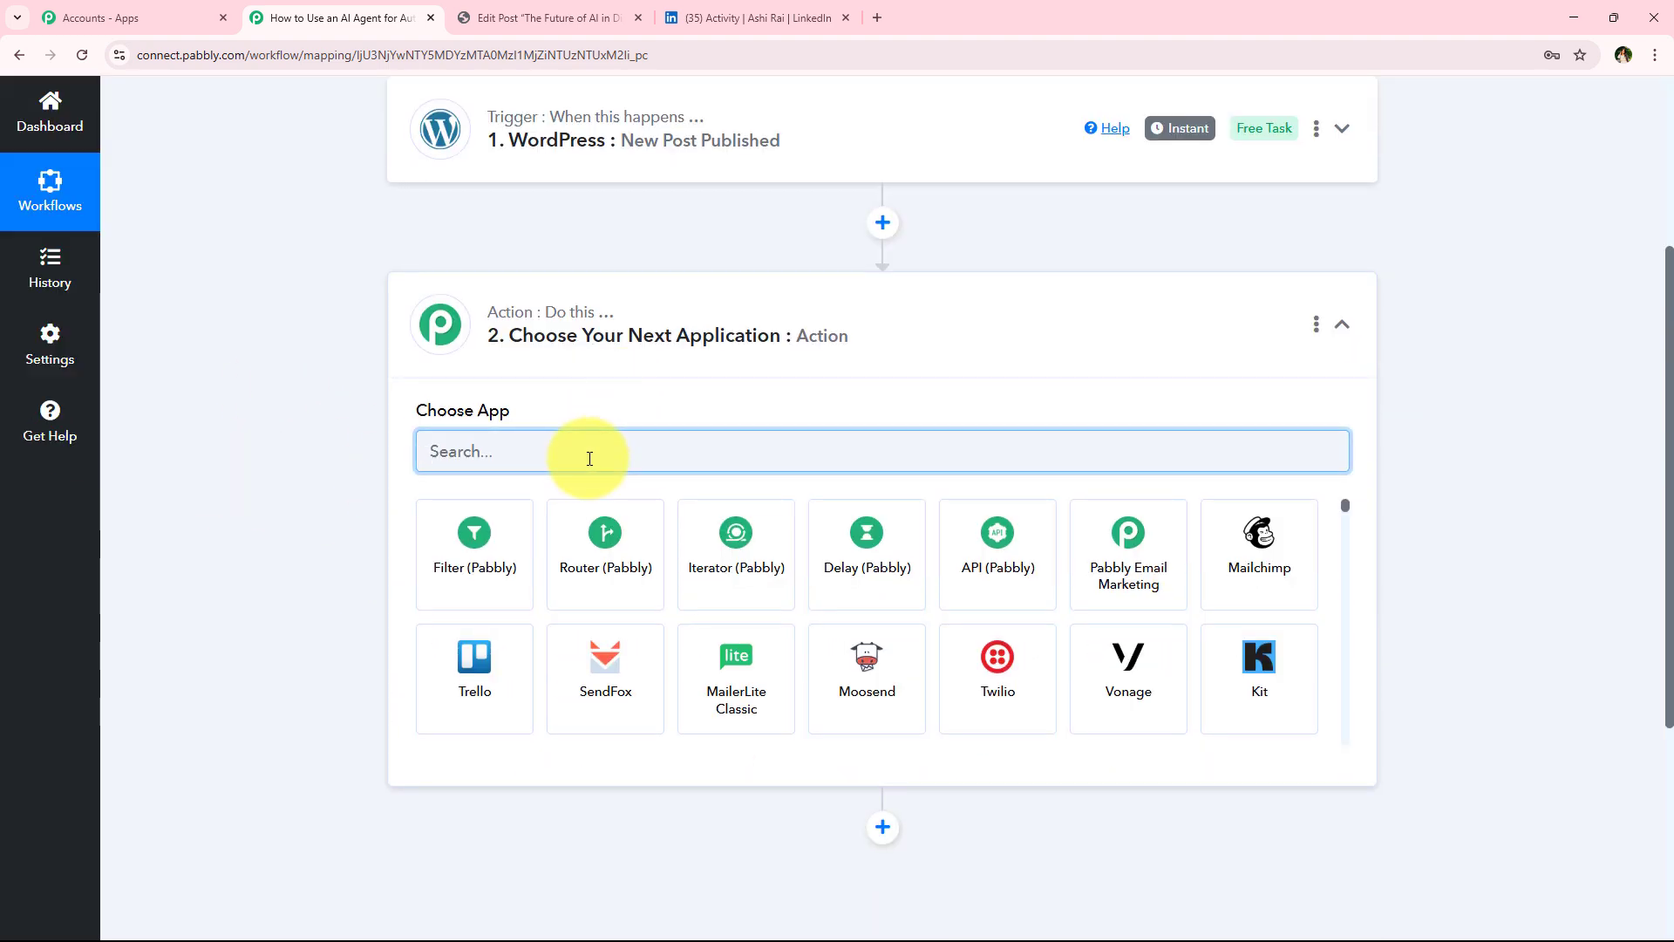
pyautogui.write('Op')
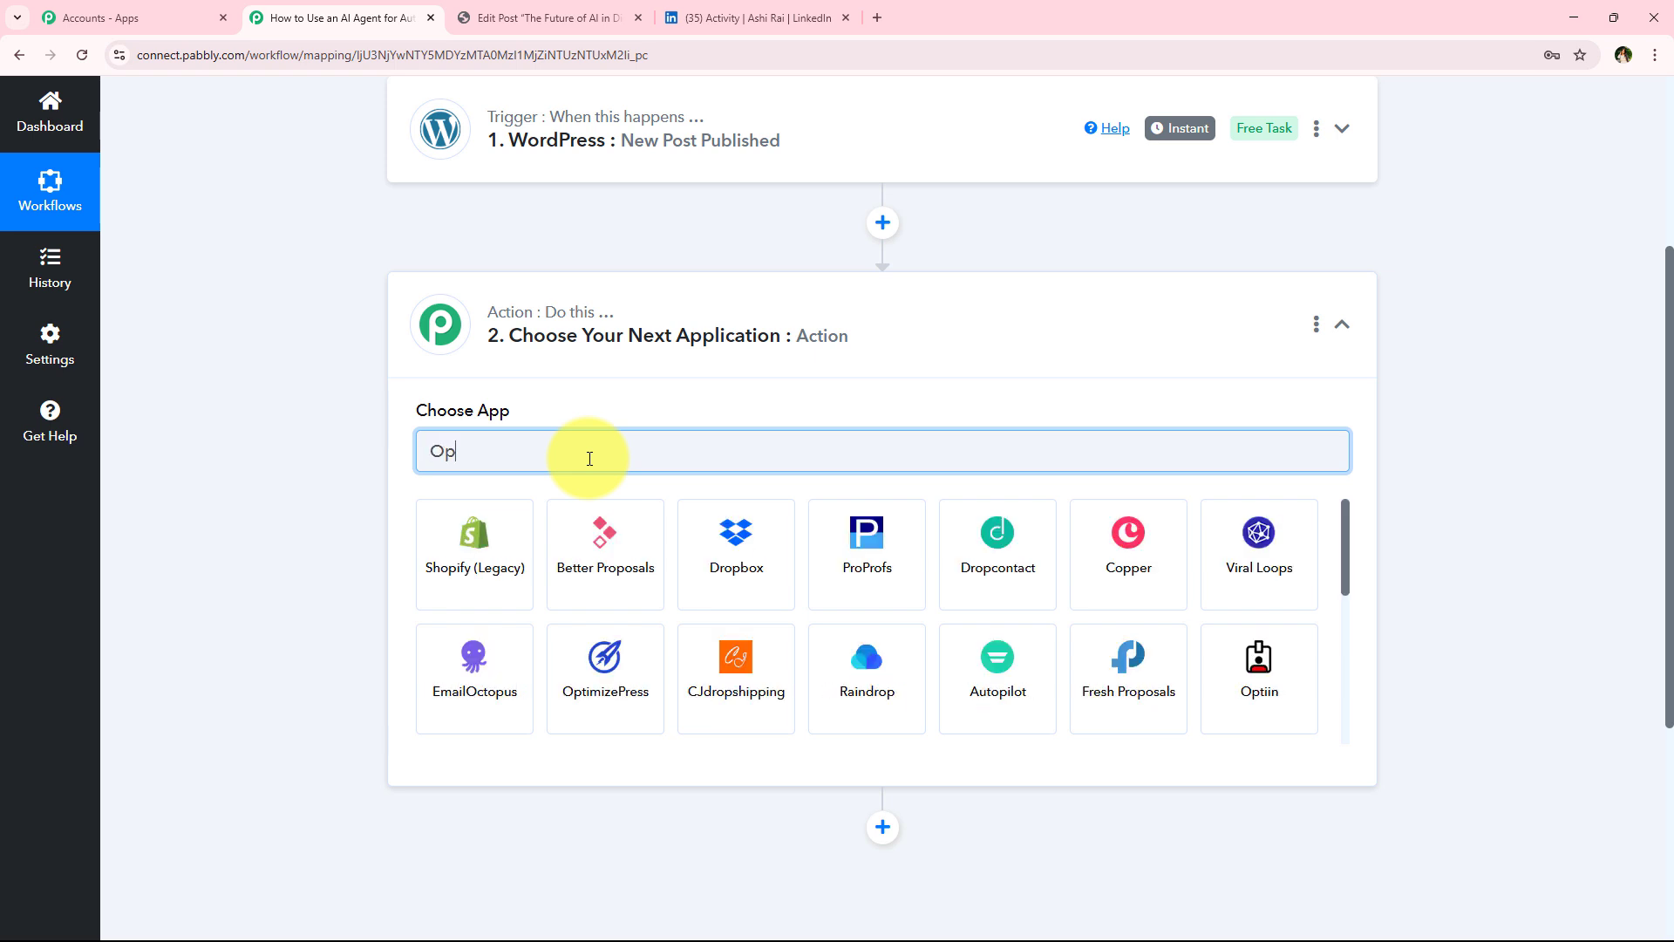
pyautogui.write('enAI')
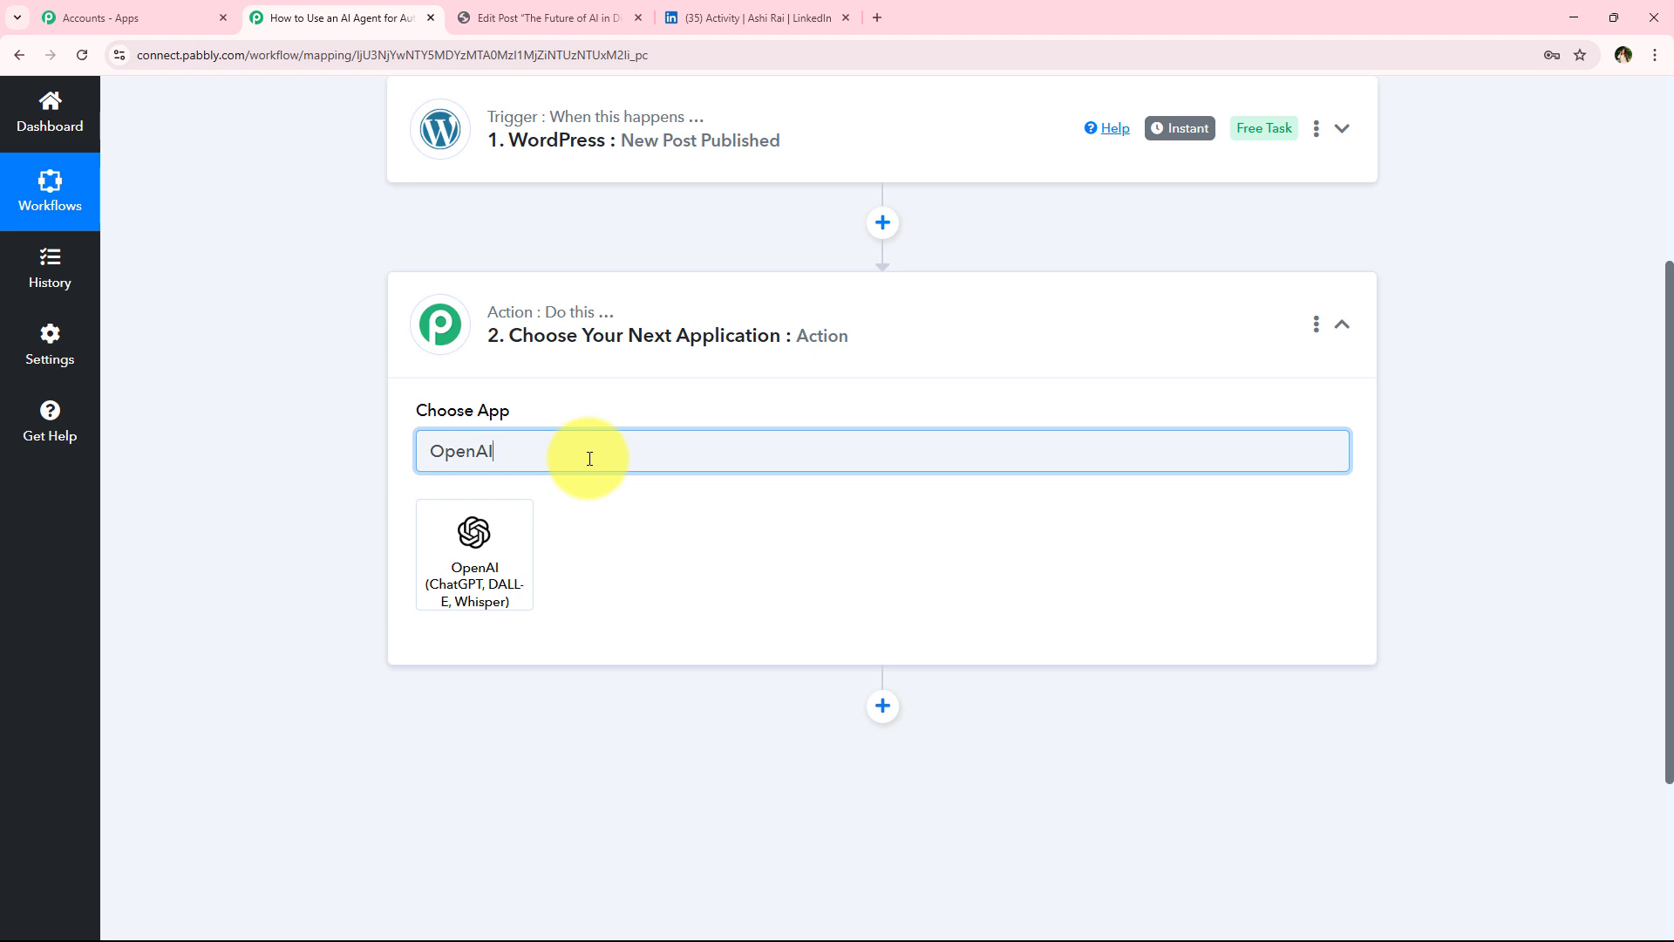
pyautogui.click(506, 529)
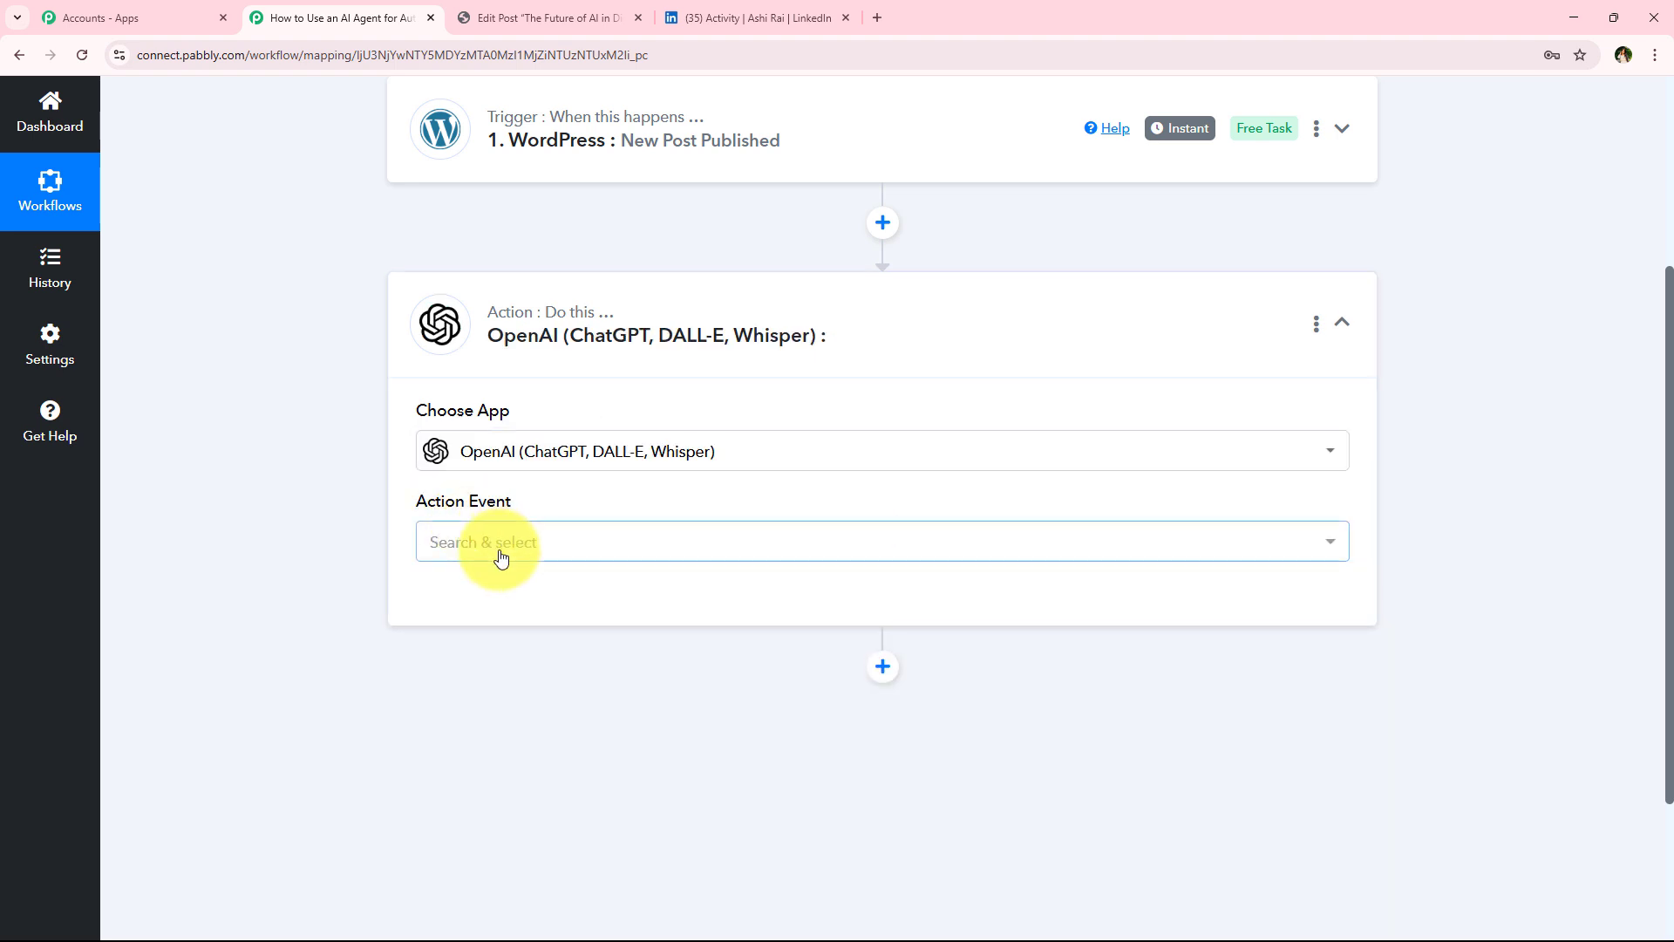
# Set the action event to ChatGPT and start connecting the OpenAI account
pyautogui.click(497, 551)
pyautogui.click(541, 215)
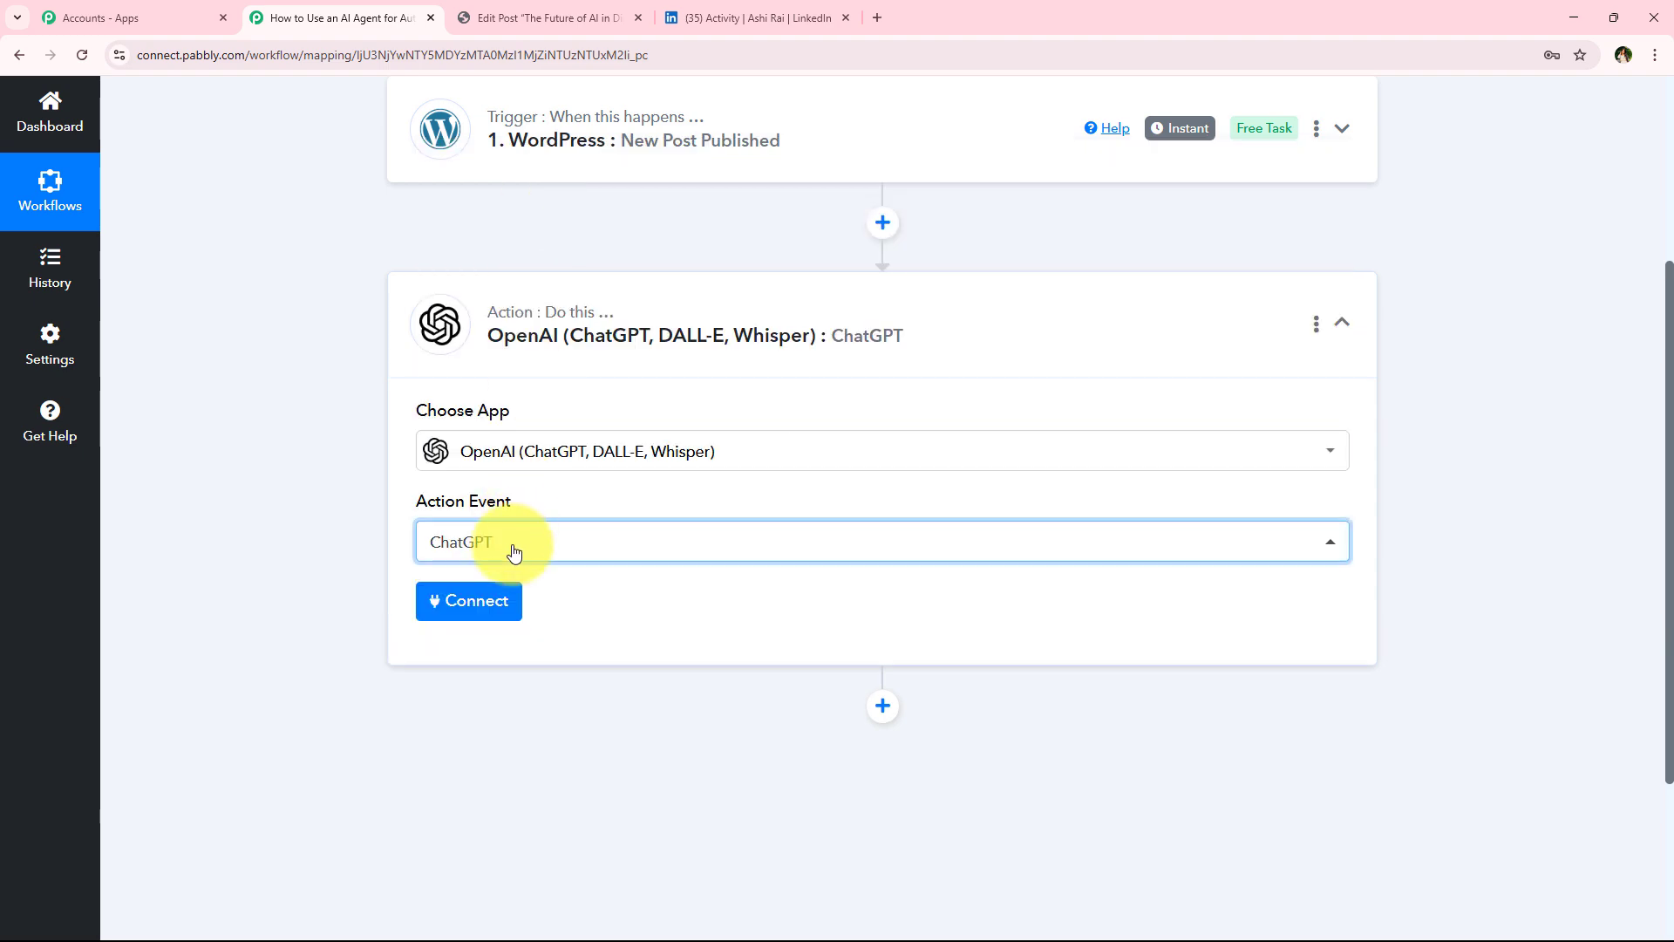
pyautogui.click(493, 601)
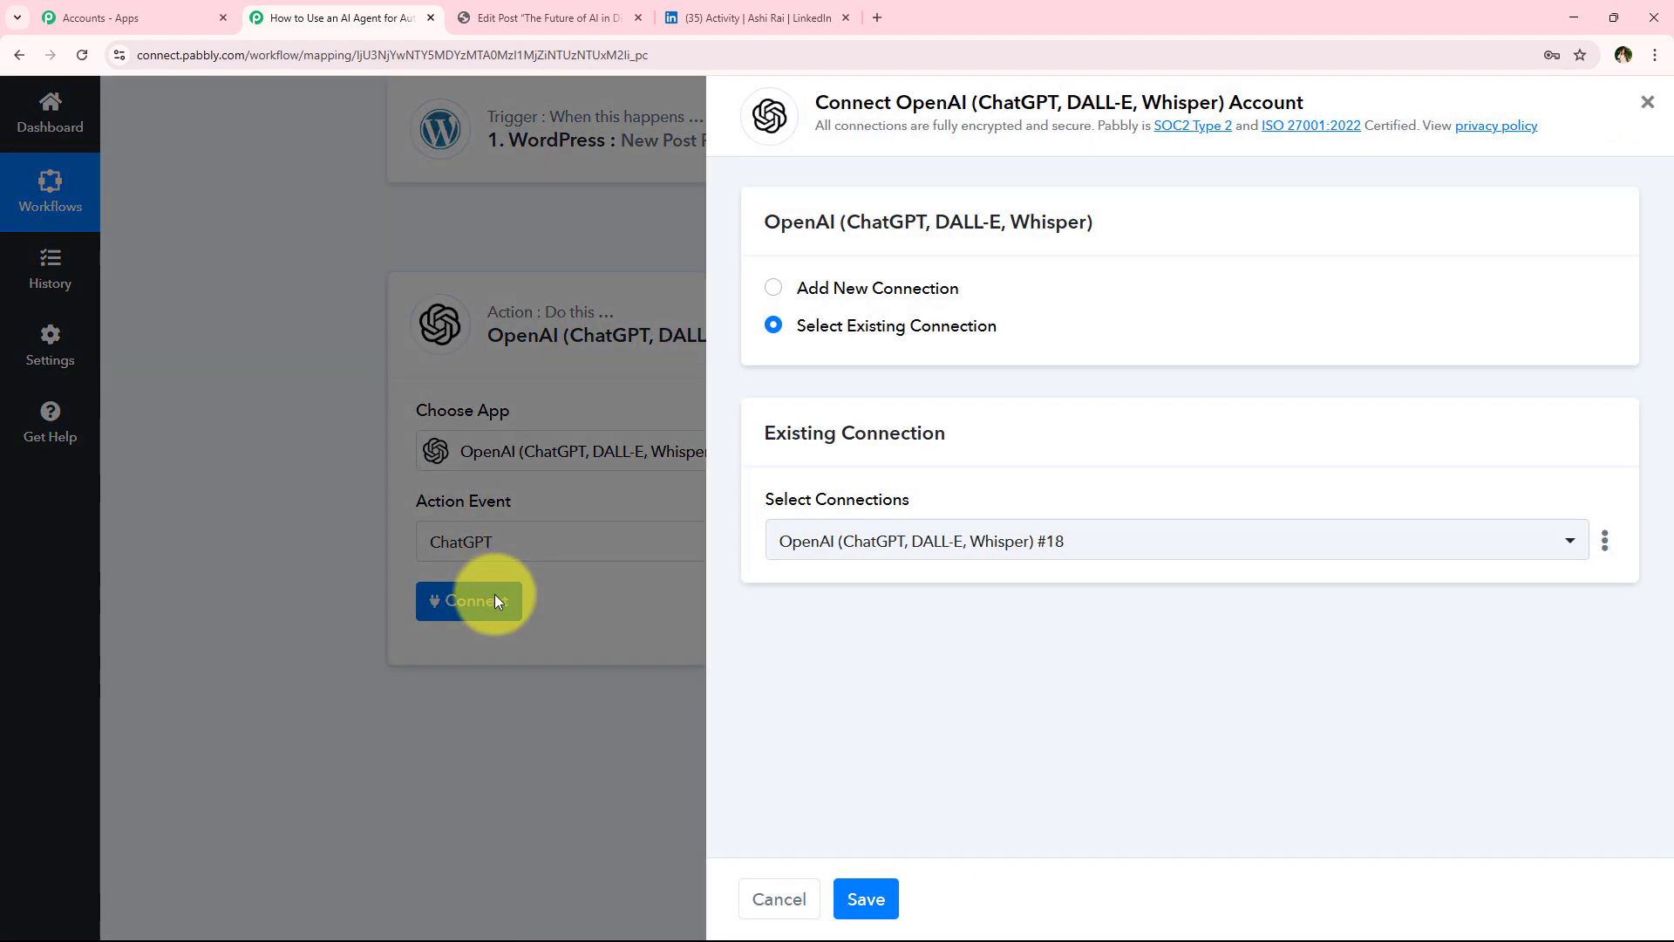
# Choose to add a new OpenAI connection instead of an existing one
pyautogui.click(842, 295)
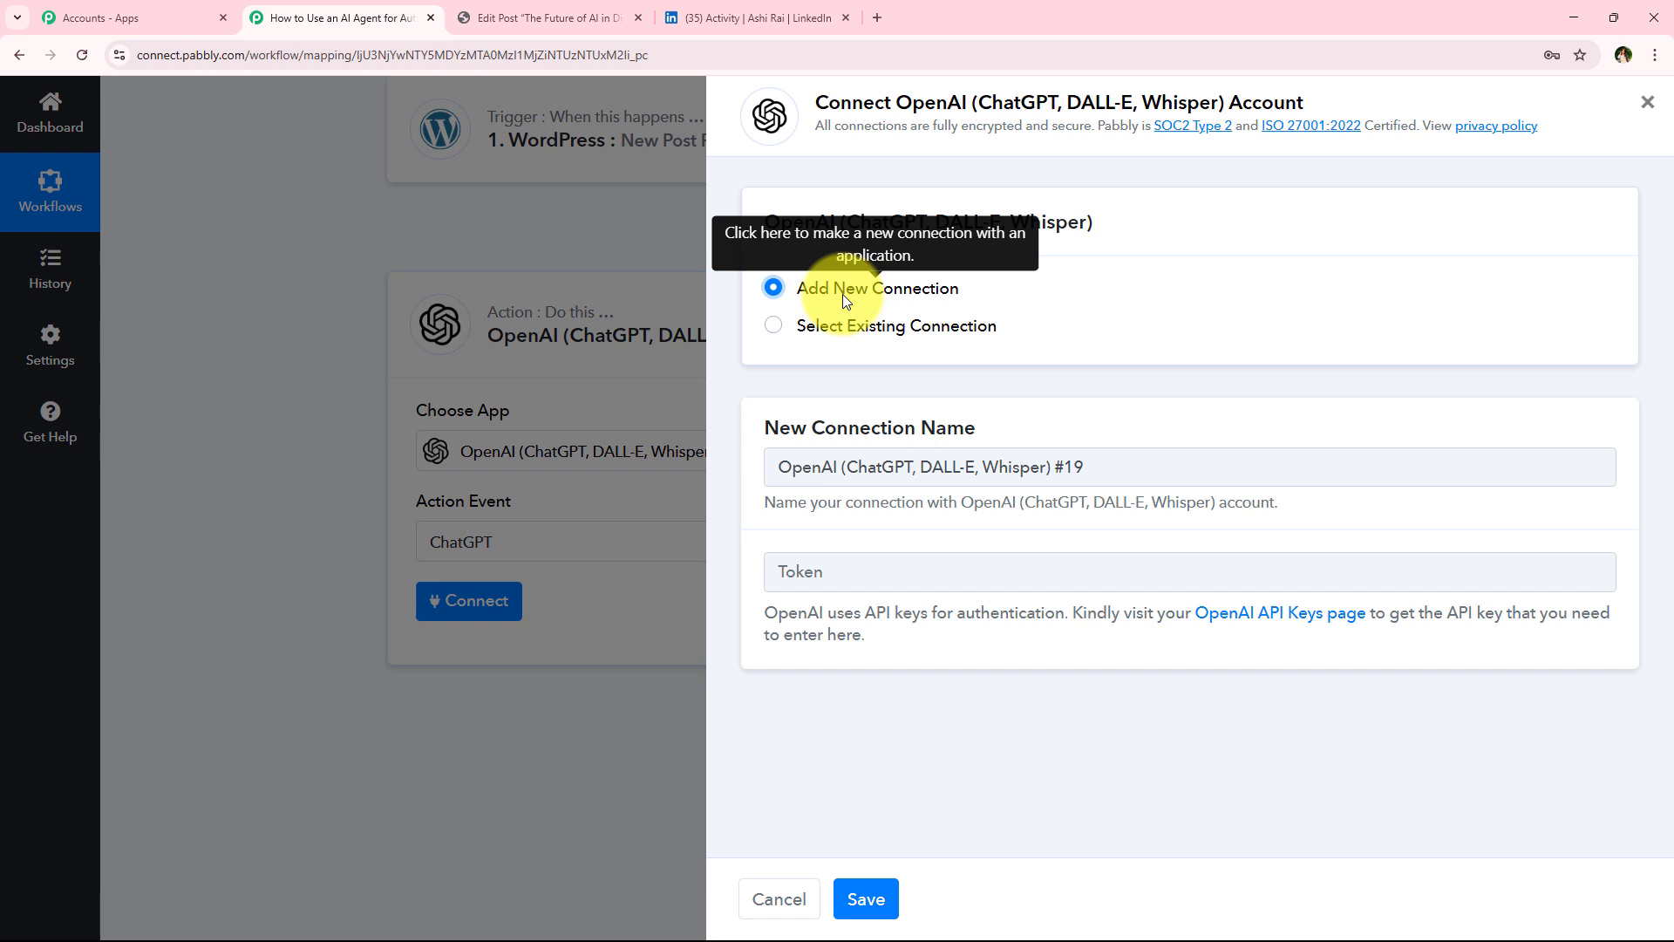
pyautogui.click(851, 331)
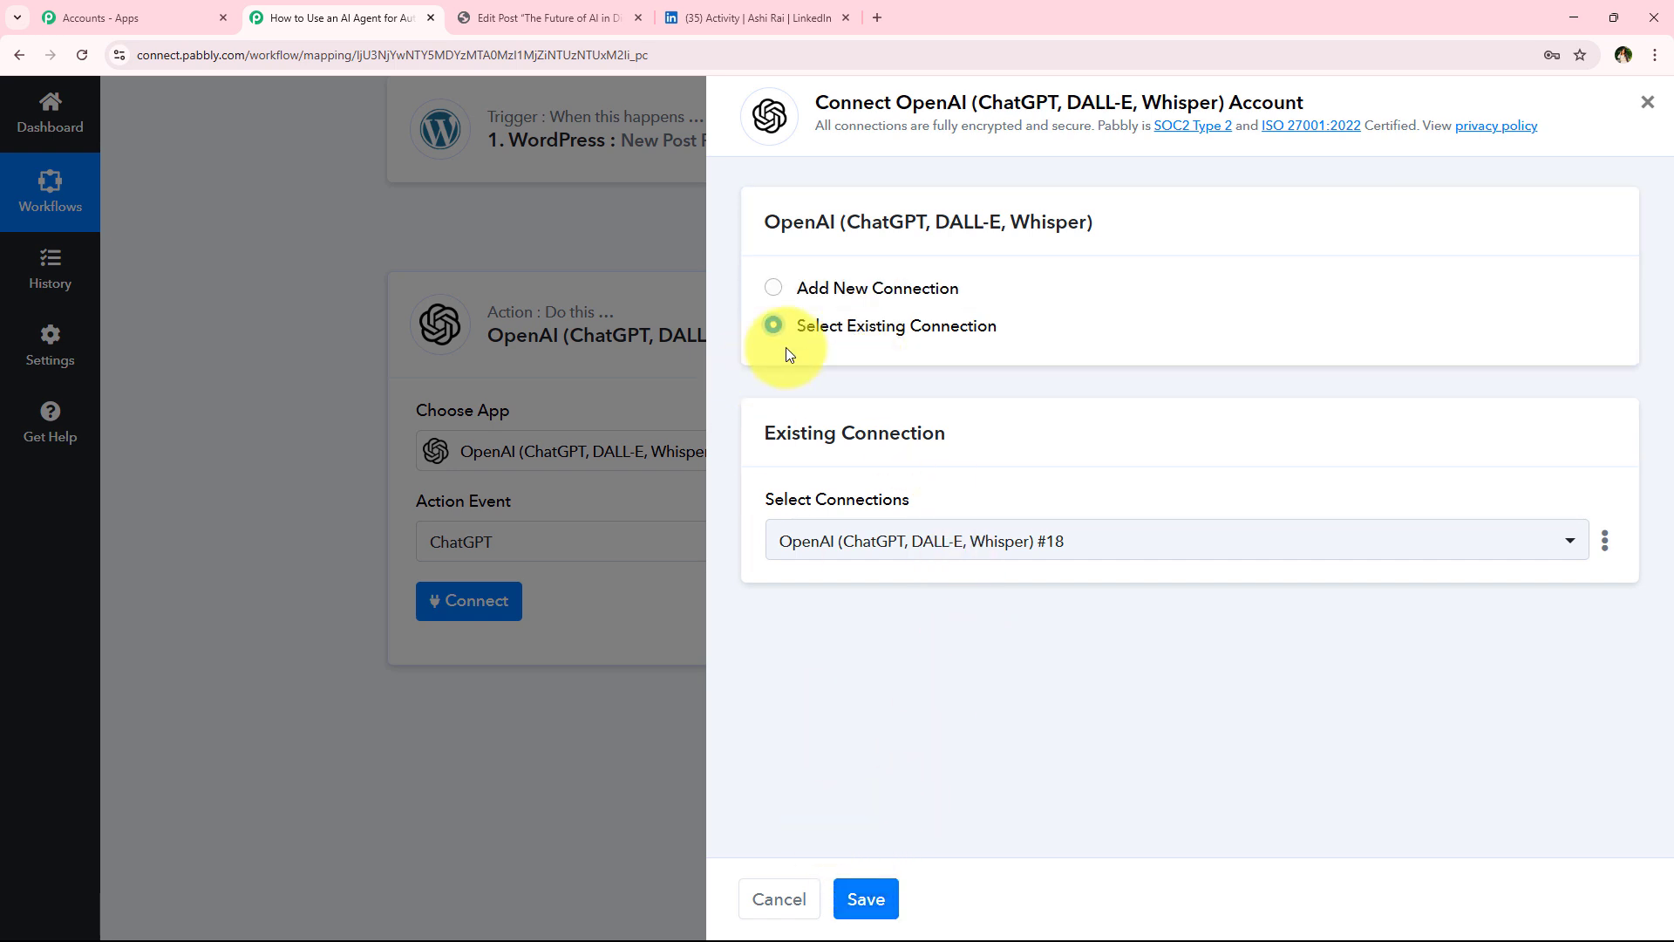
pyautogui.click(832, 287)
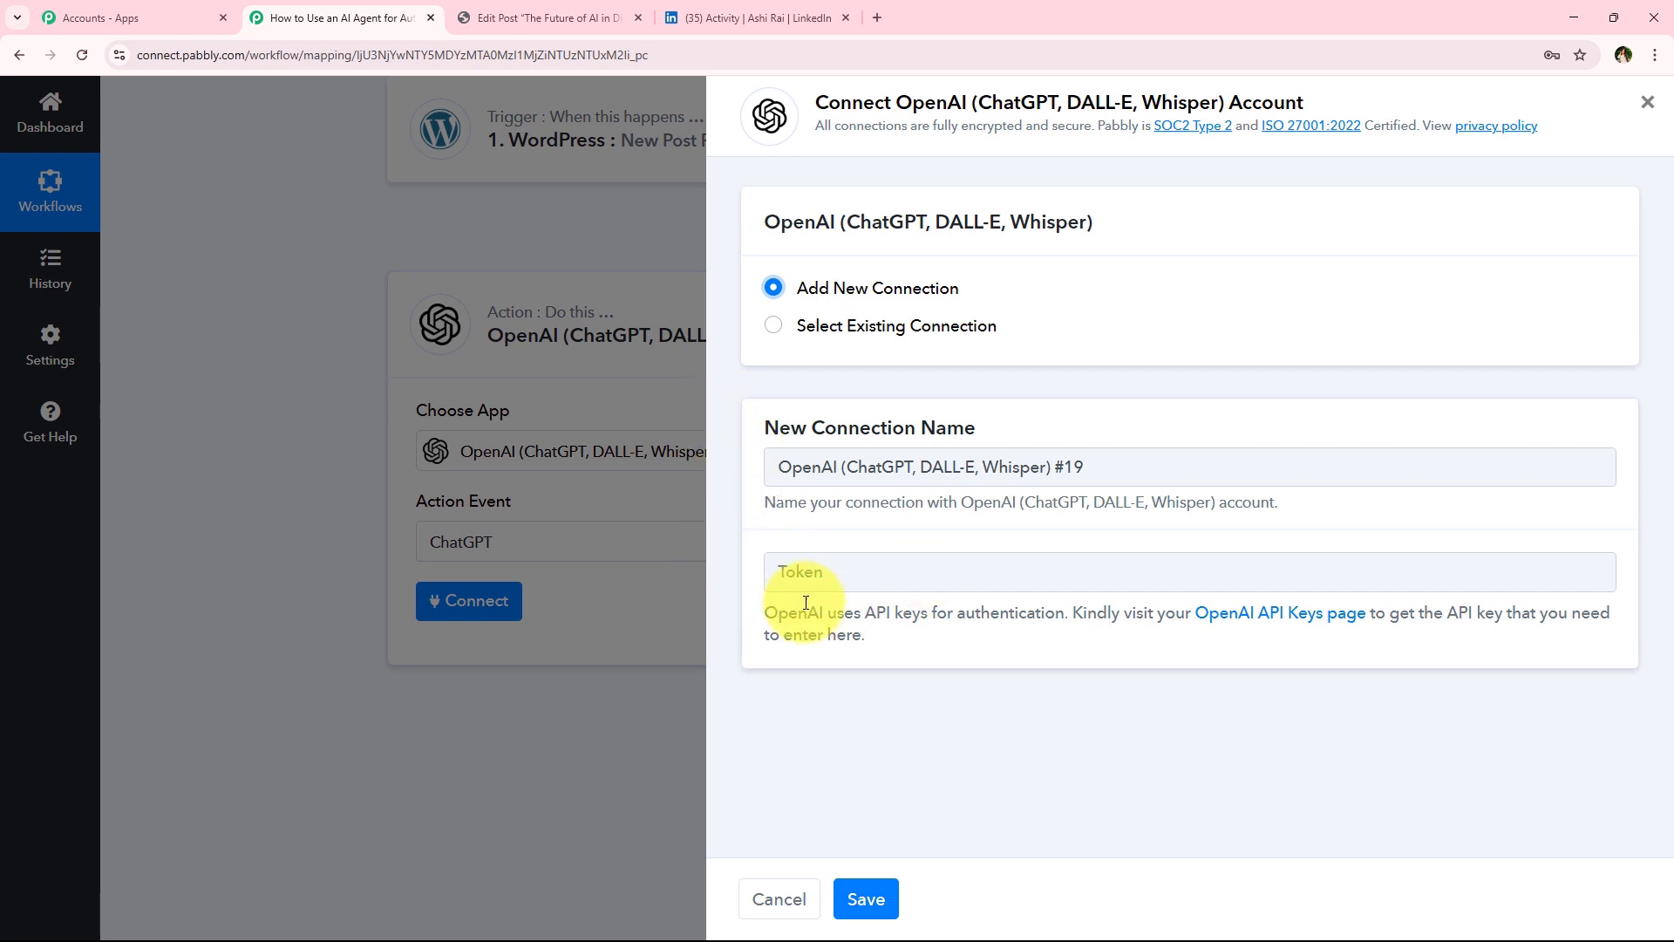
pyautogui.tripleClick(832, 622)
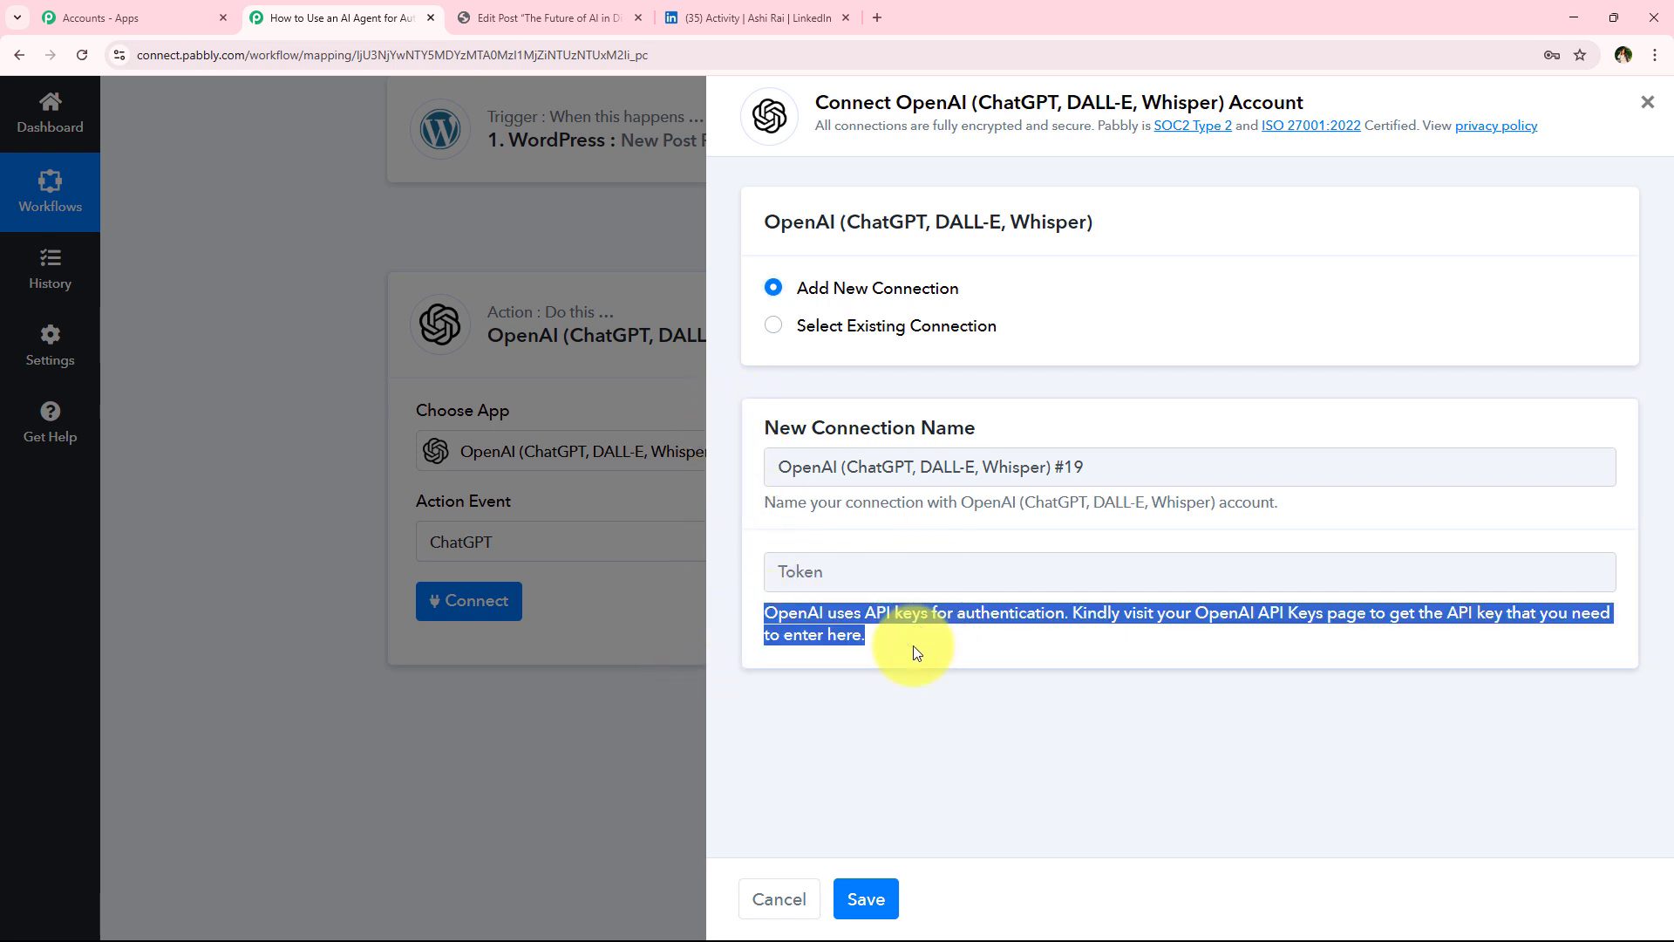
pyautogui.click(1077, 615)
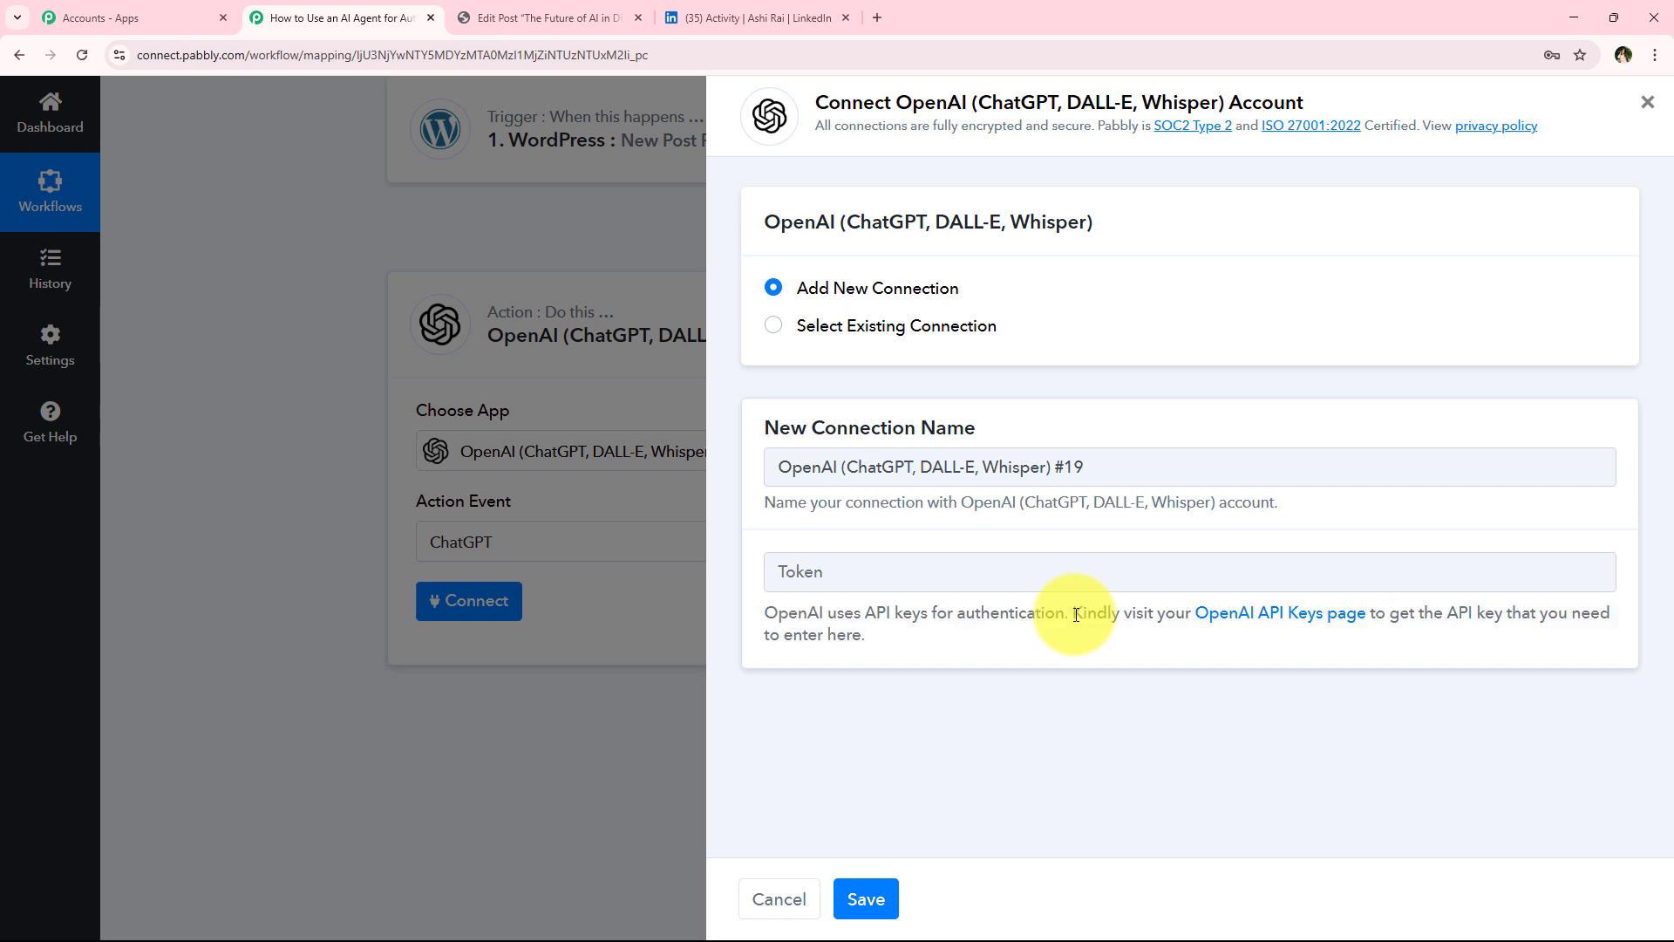
pyautogui.moveTo(1077, 615); pyautogui.dragTo(1507, 615)
pyautogui.click(1331, 666)
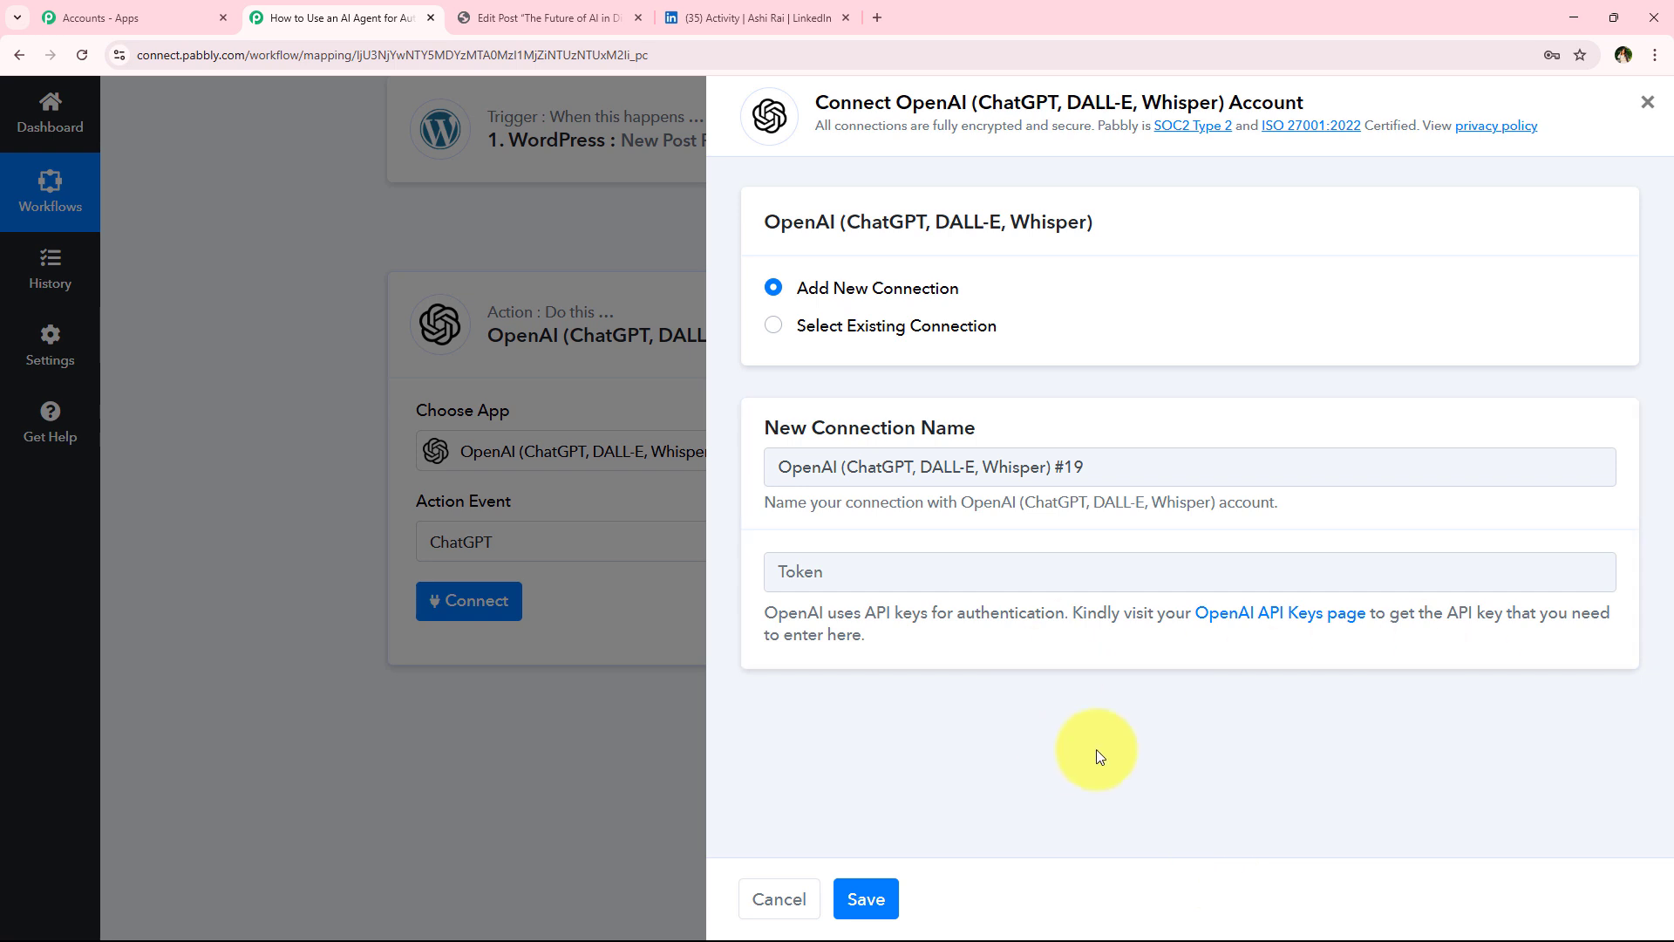
# Open the OpenAI API keys page and create a new secret key named Testing in the Default project
pyautogui.click(1223, 624)
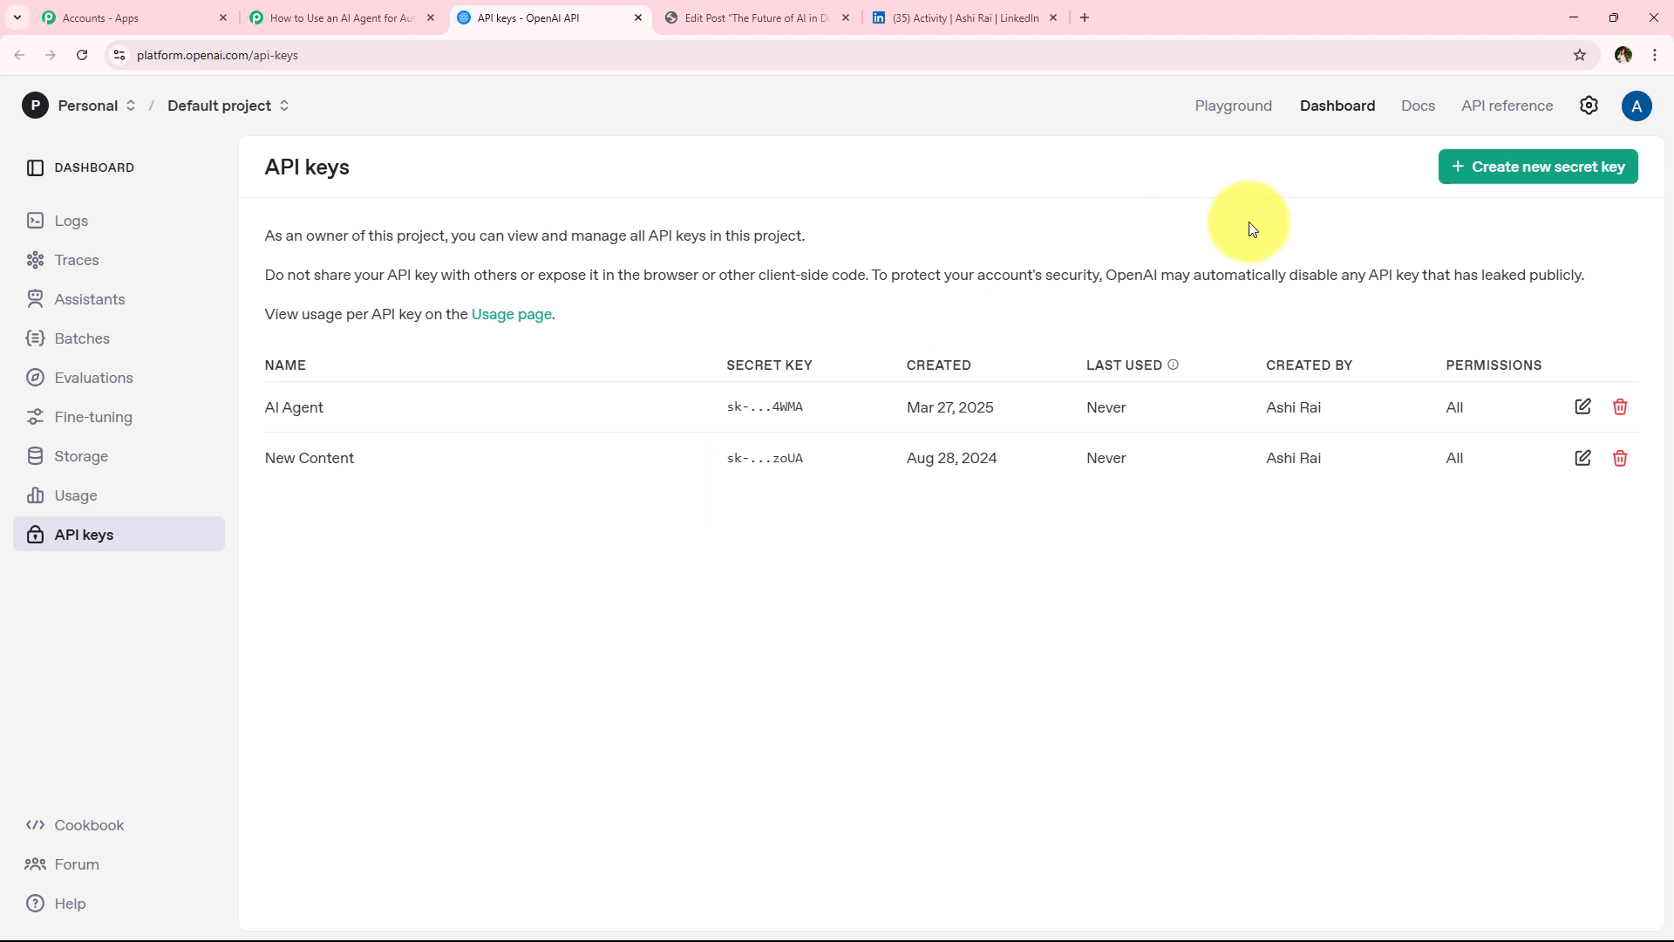
pyautogui.click(1521, 167)
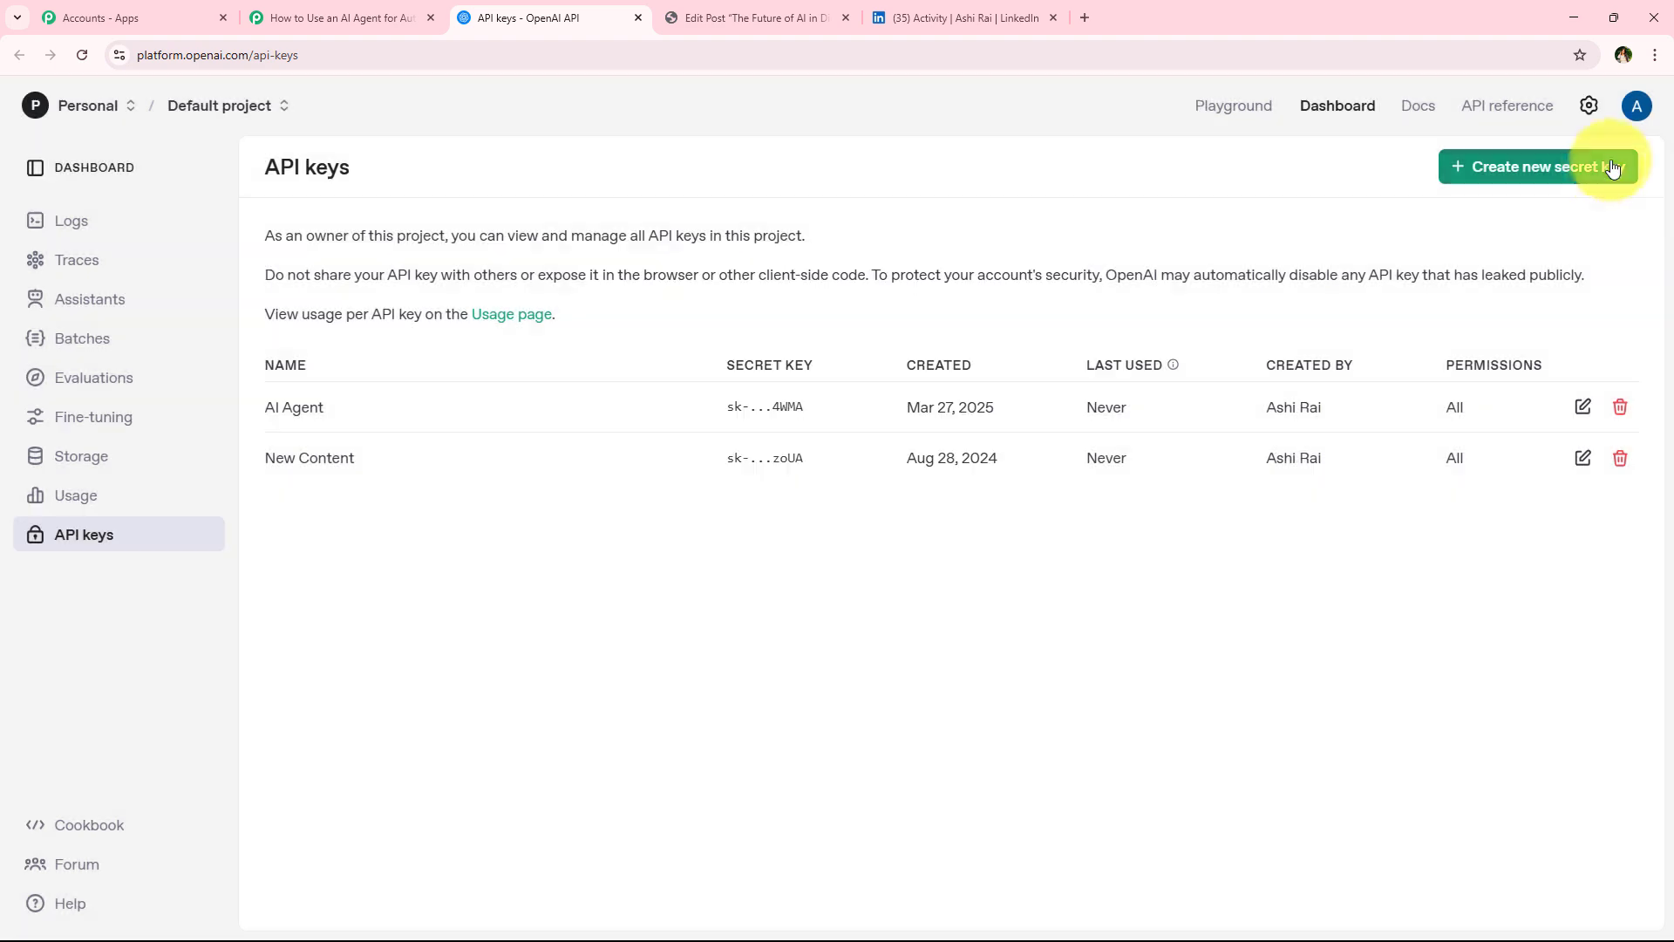
pyautogui.click(1561, 170)
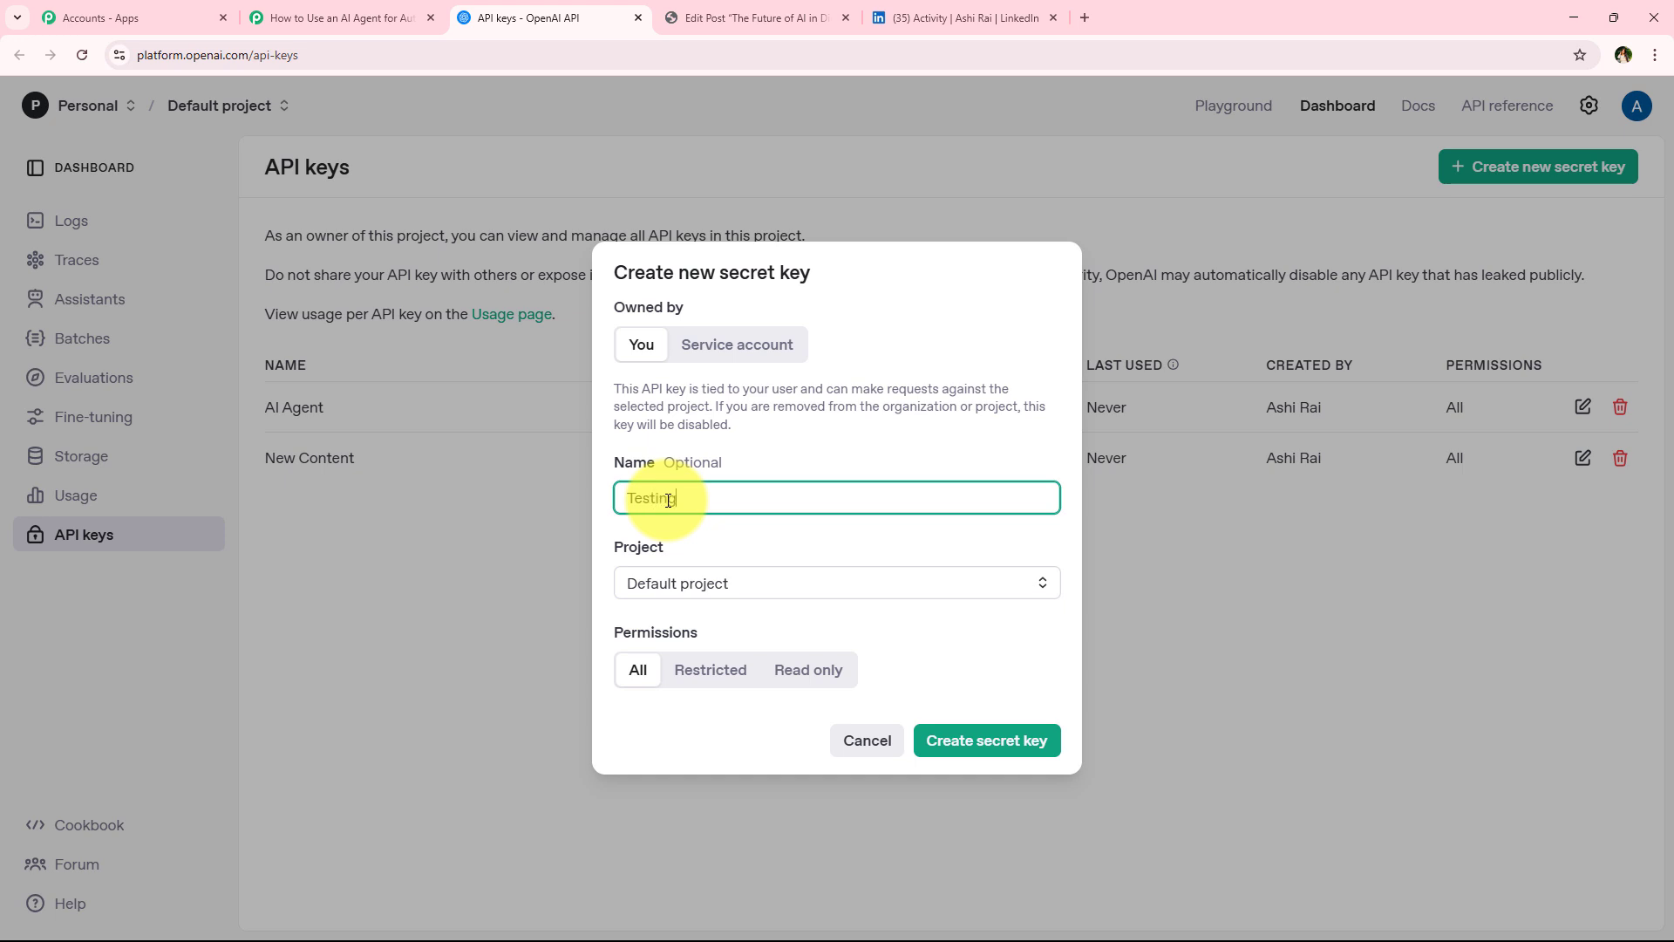
pyautogui.click(699, 584)
pyautogui.click(703, 621)
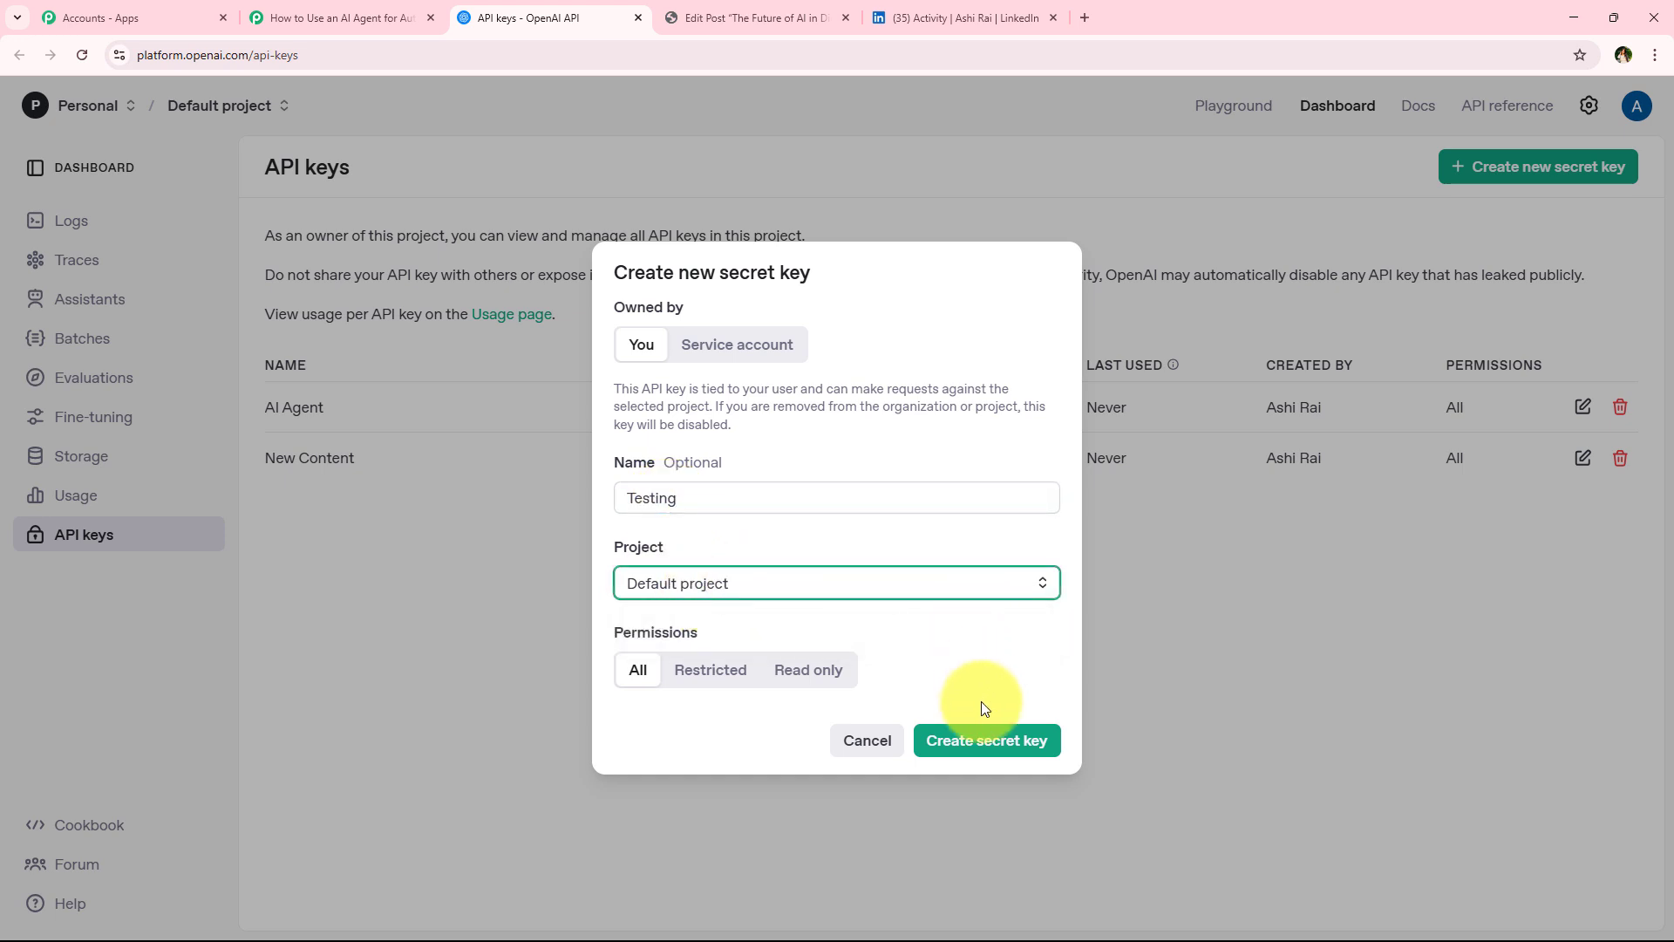
pyautogui.click(986, 740)
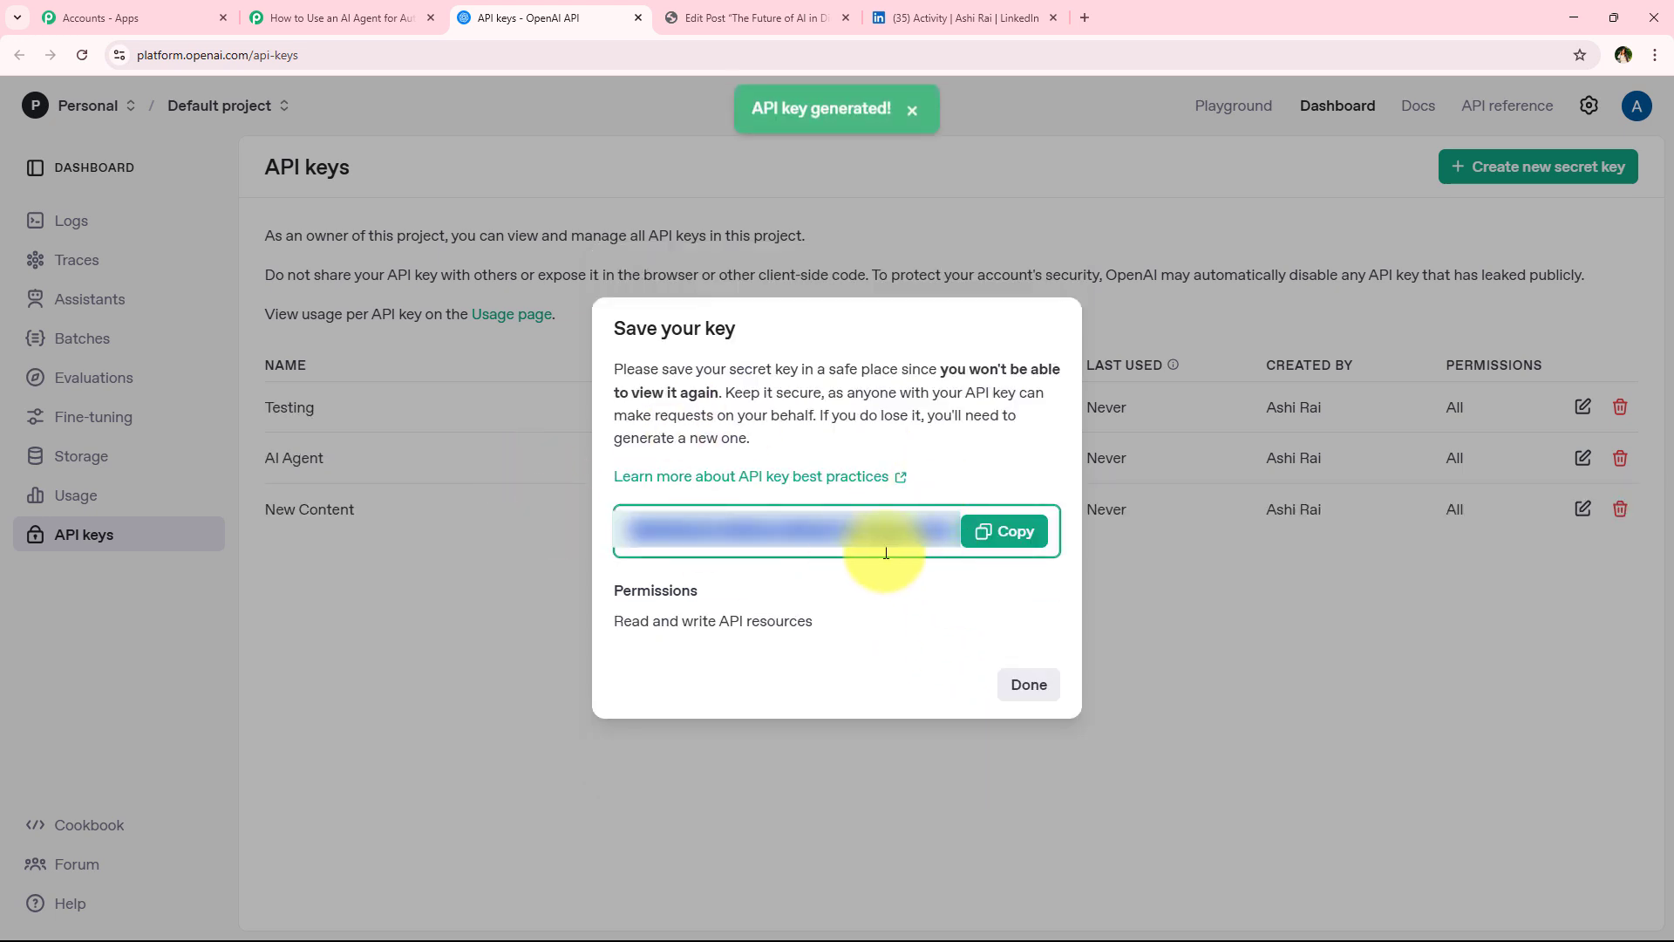
# Copy the new secret key, paste it into the new connection's Token field, and save the connection
pyautogui.click(1017, 536)
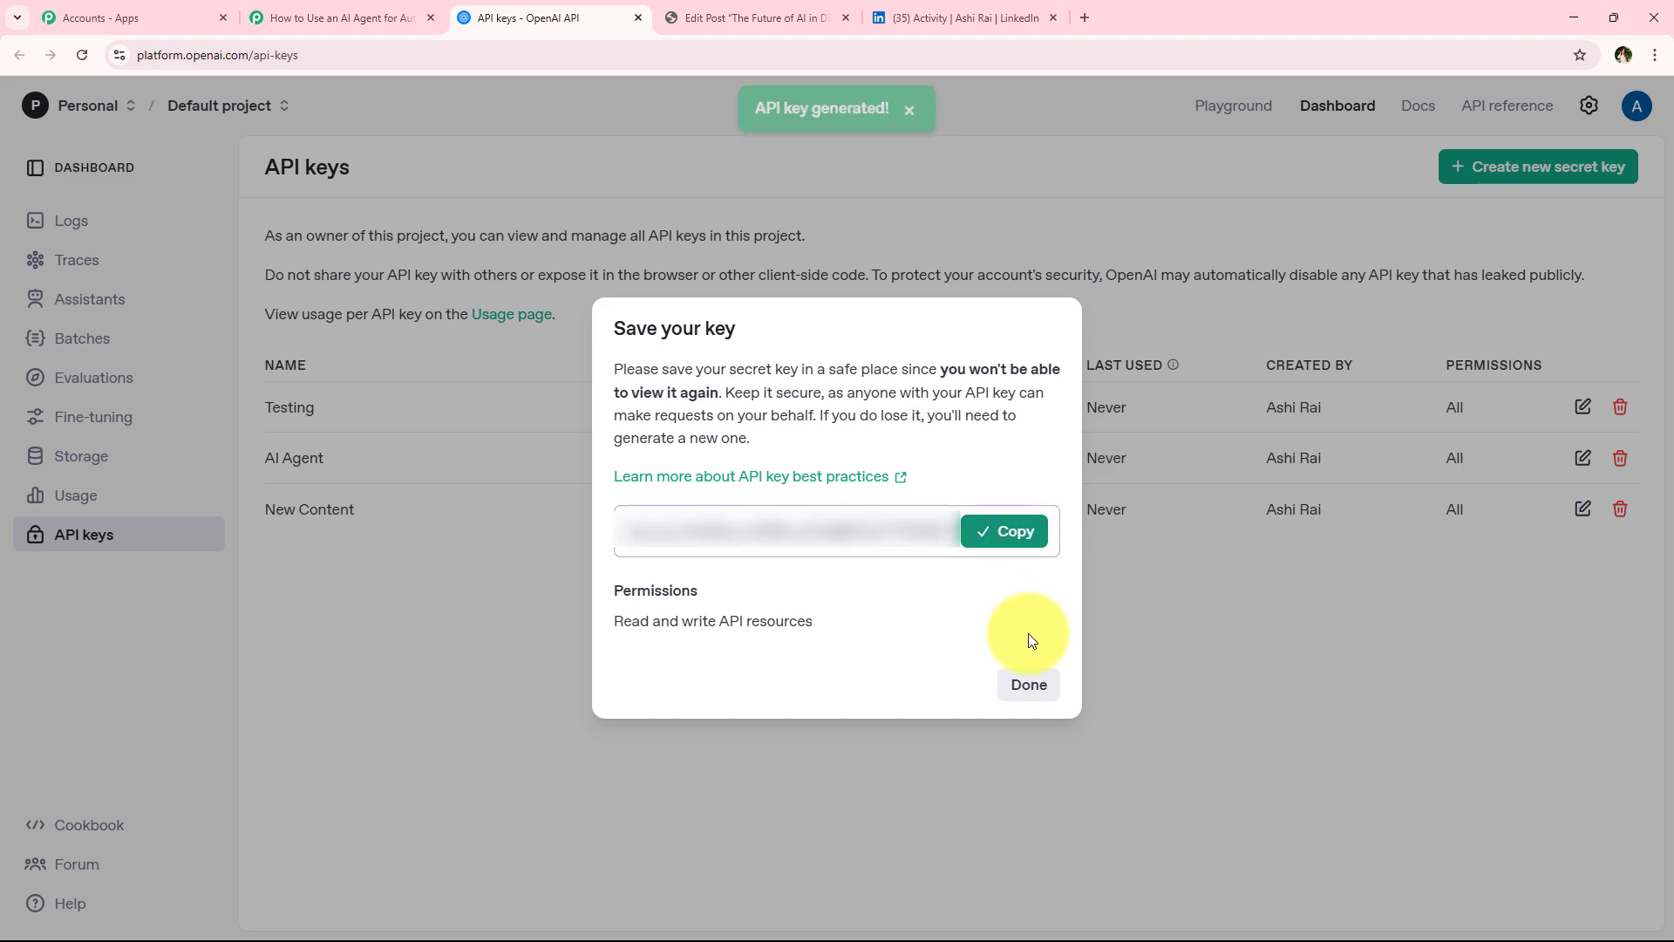
pyautogui.click(1030, 689)
pyautogui.click(335, 17)
pyautogui.click(982, 574)
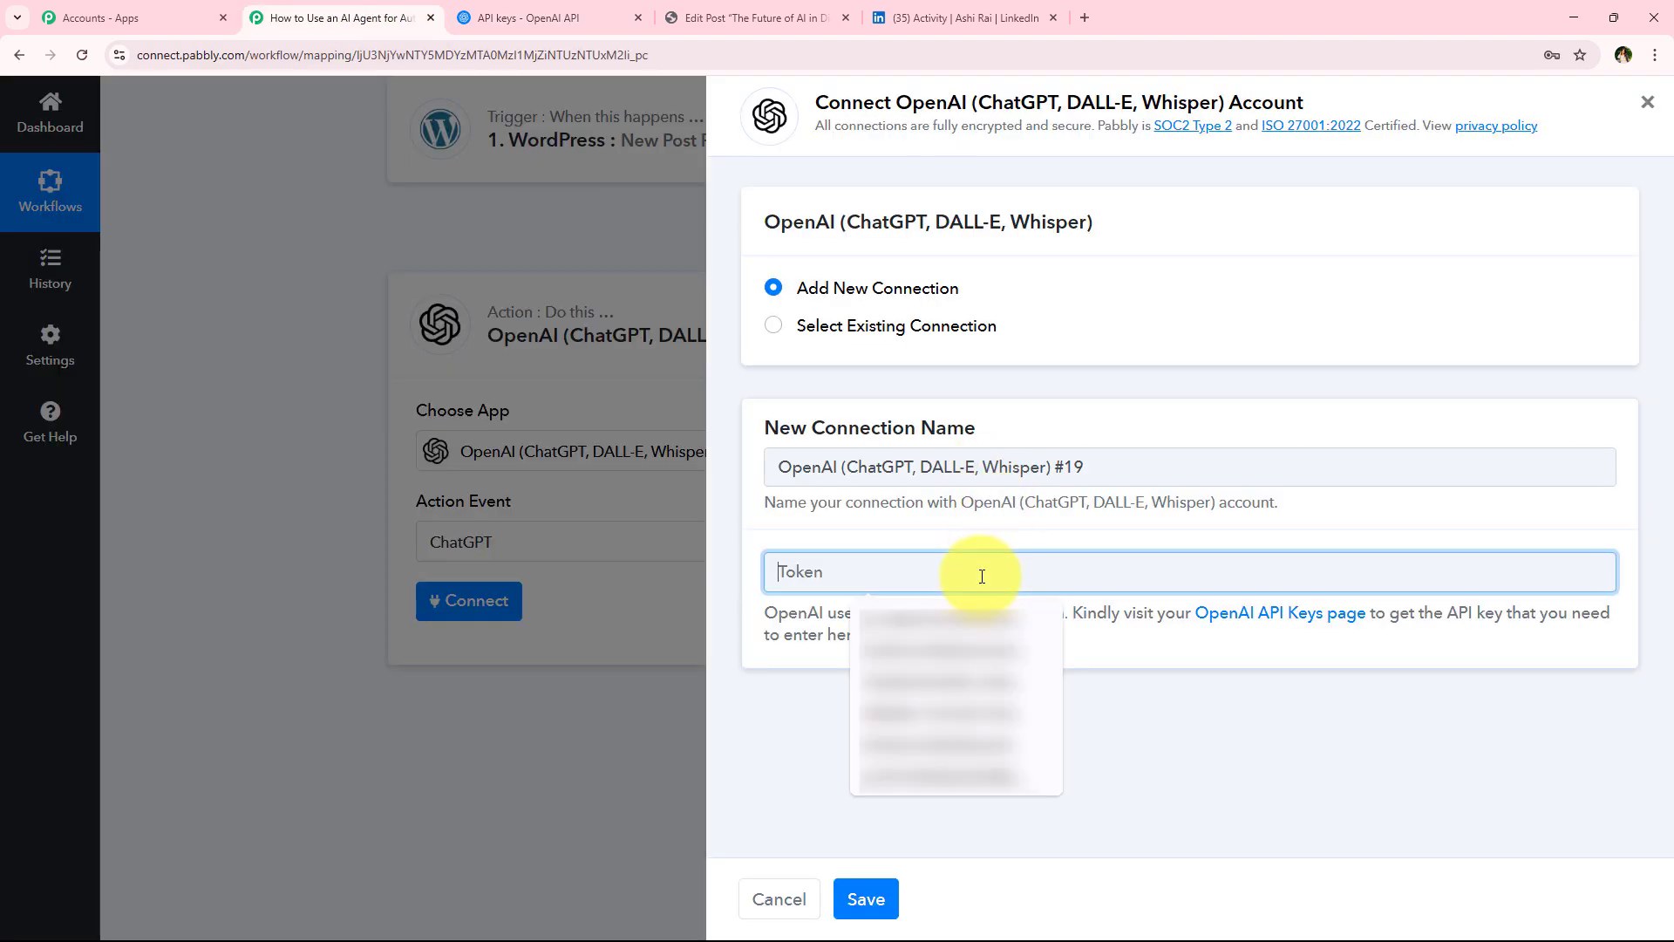
pyautogui.hotkey('ctrl', 'v')
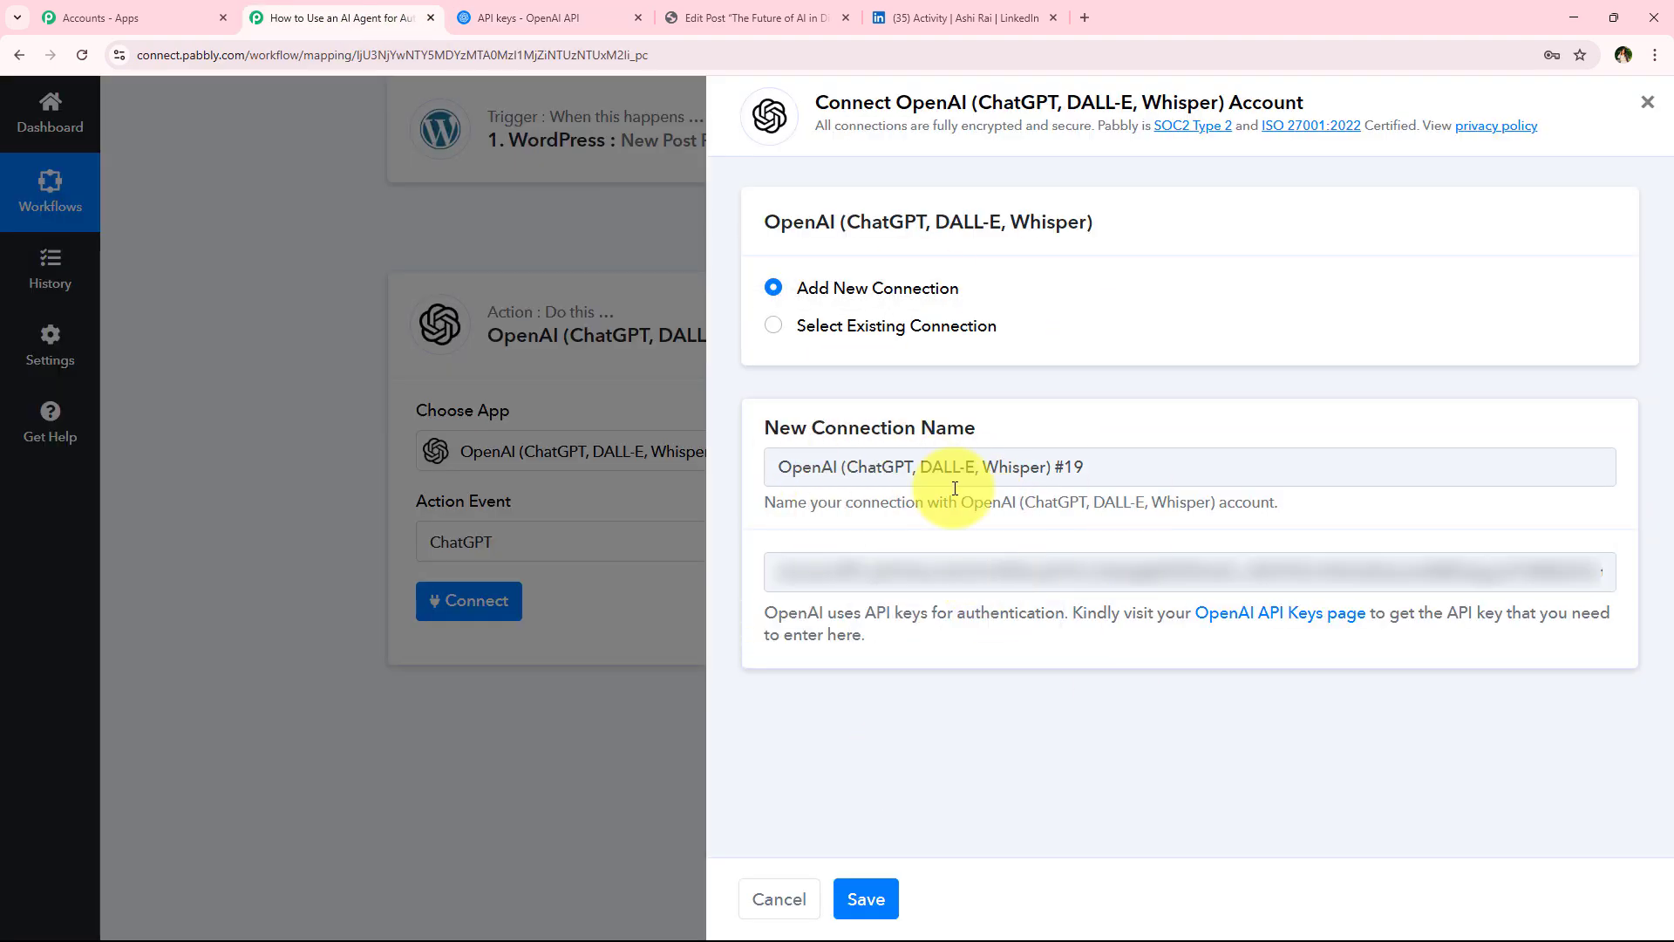
pyautogui.click(867, 898)
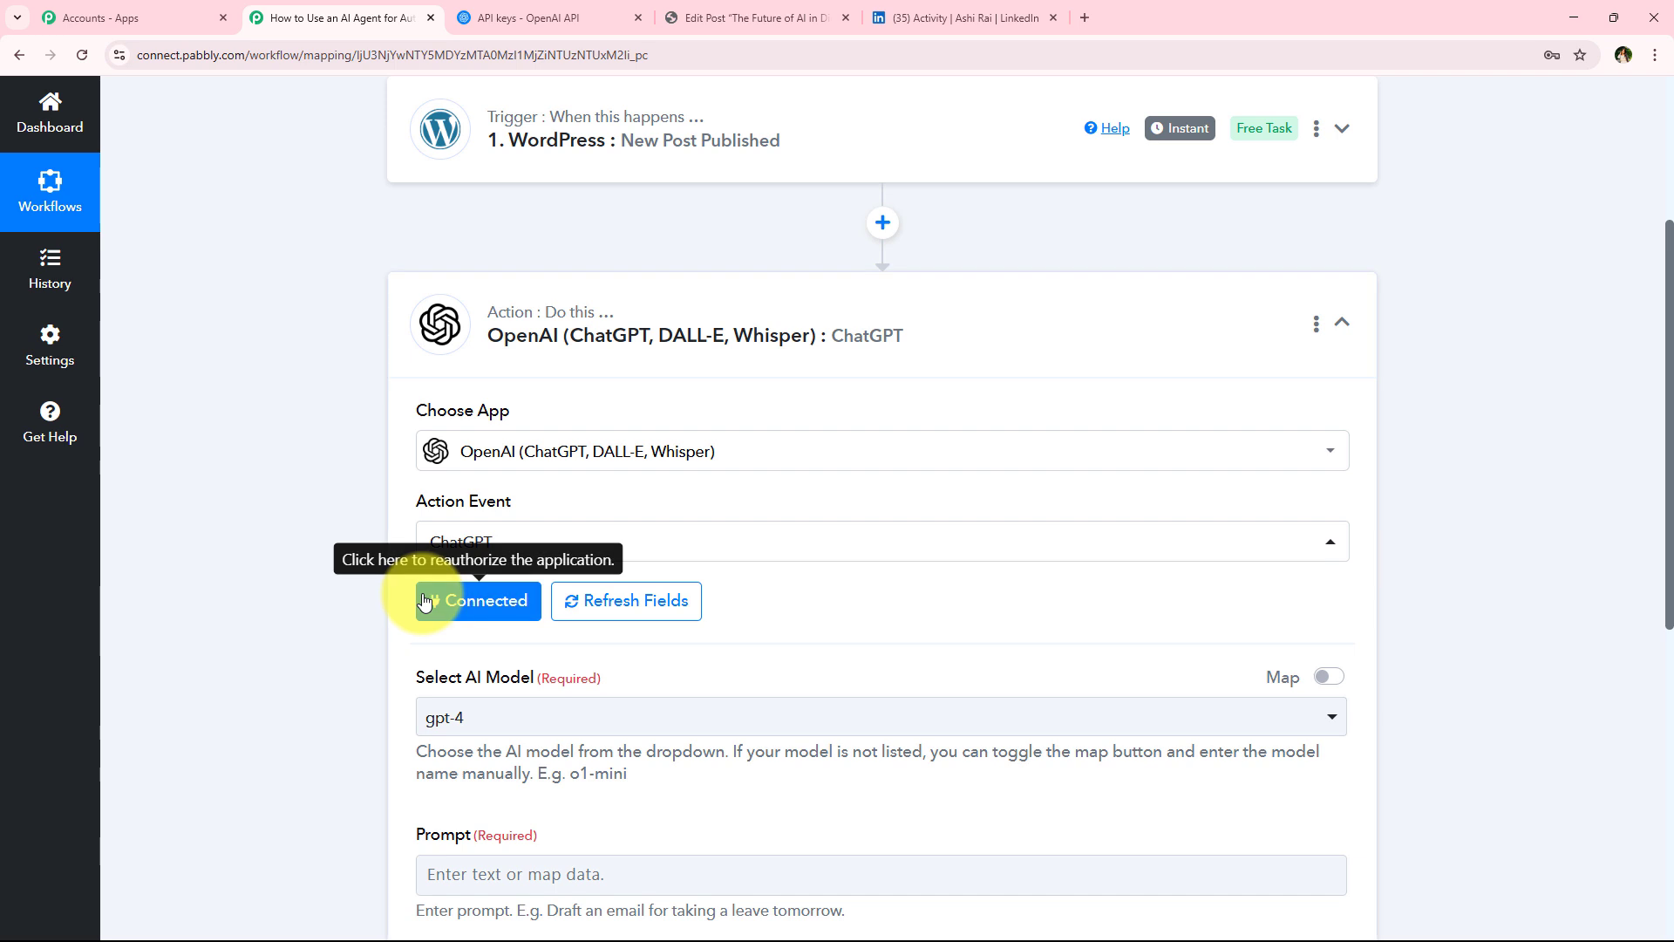
# Browse the available models in the AI model list
pyautogui.scroll(-2, 265, 642)
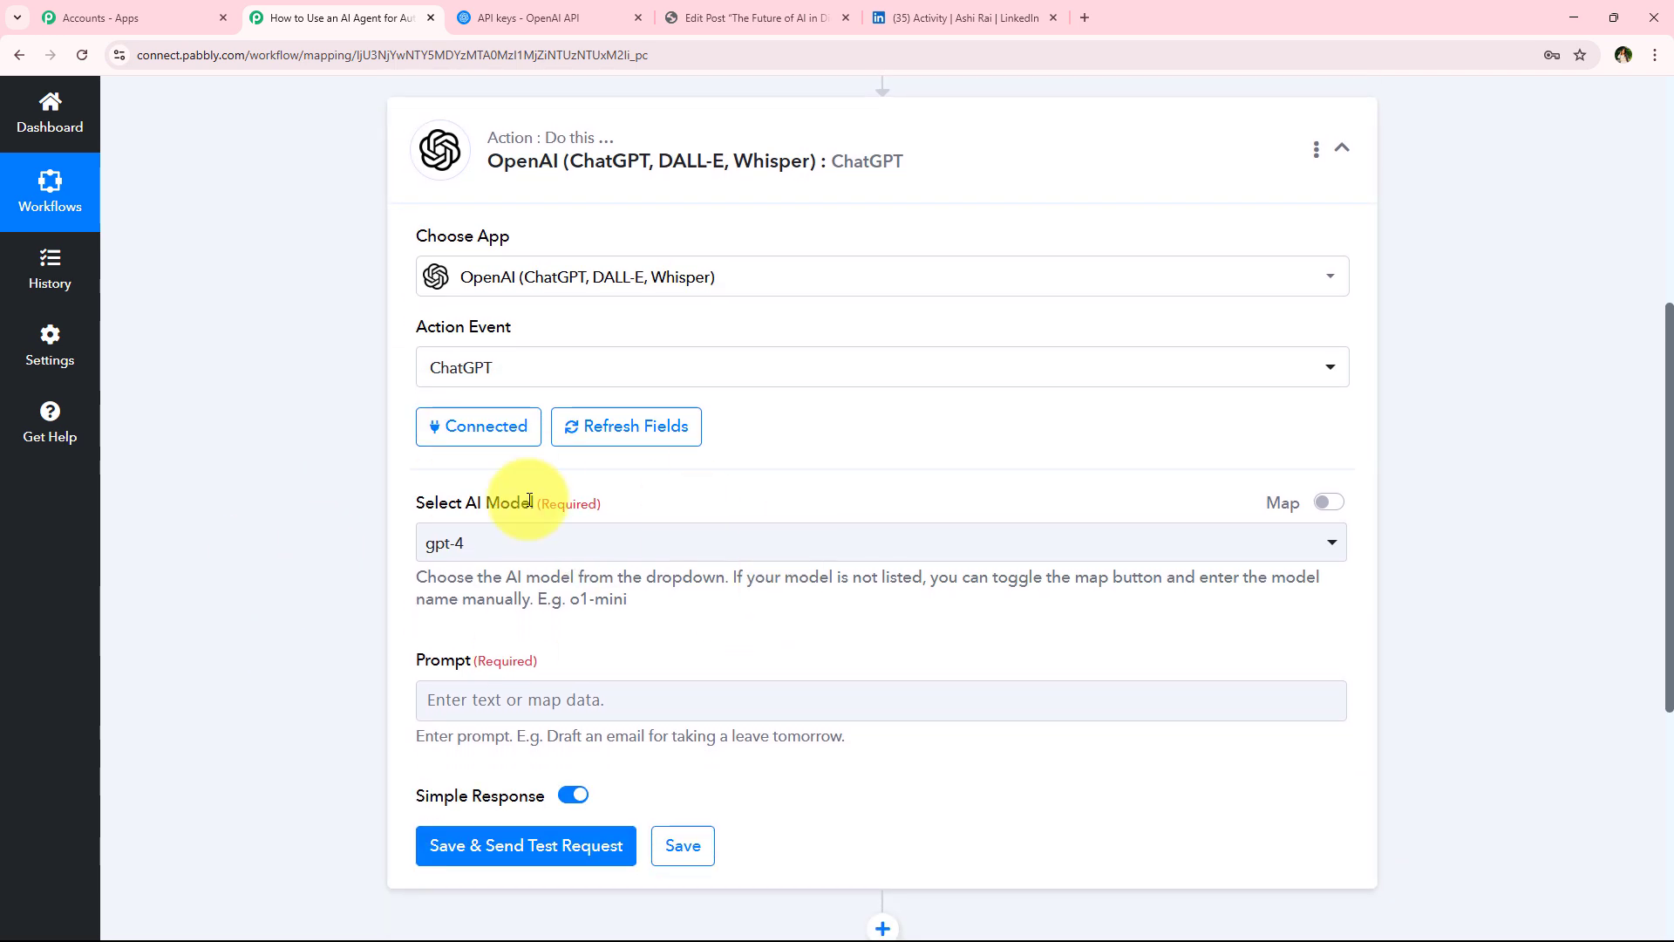
pyautogui.moveTo(373, 510); pyautogui.dragTo(497, 508)
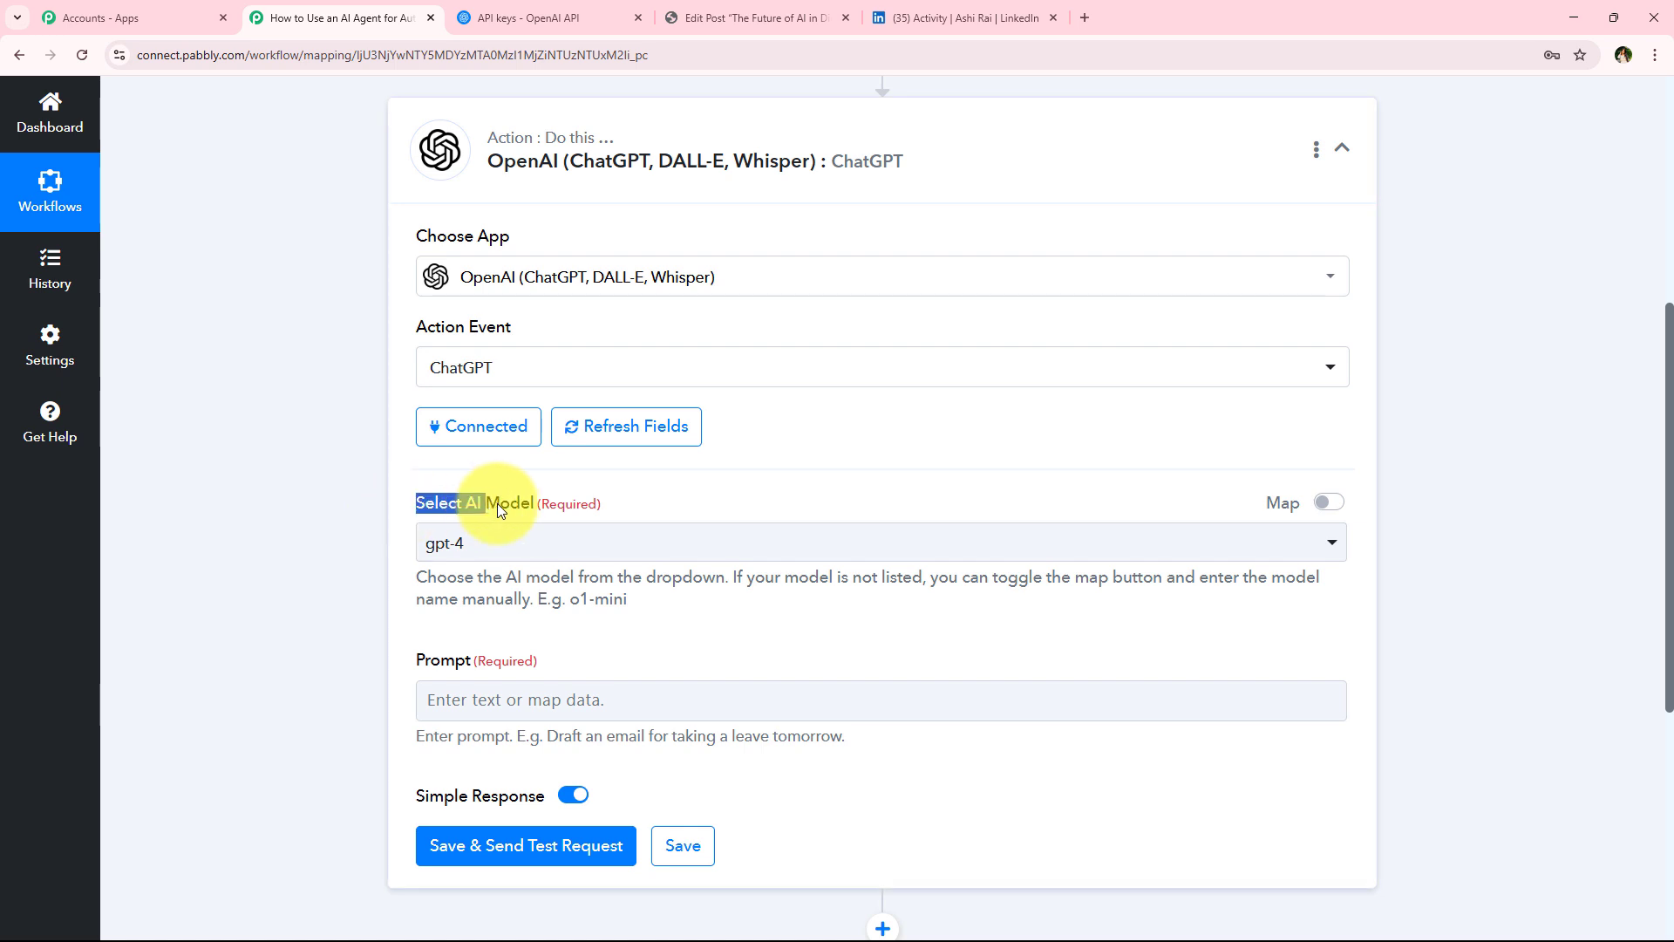
pyautogui.click(535, 542)
pyautogui.click(455, 220)
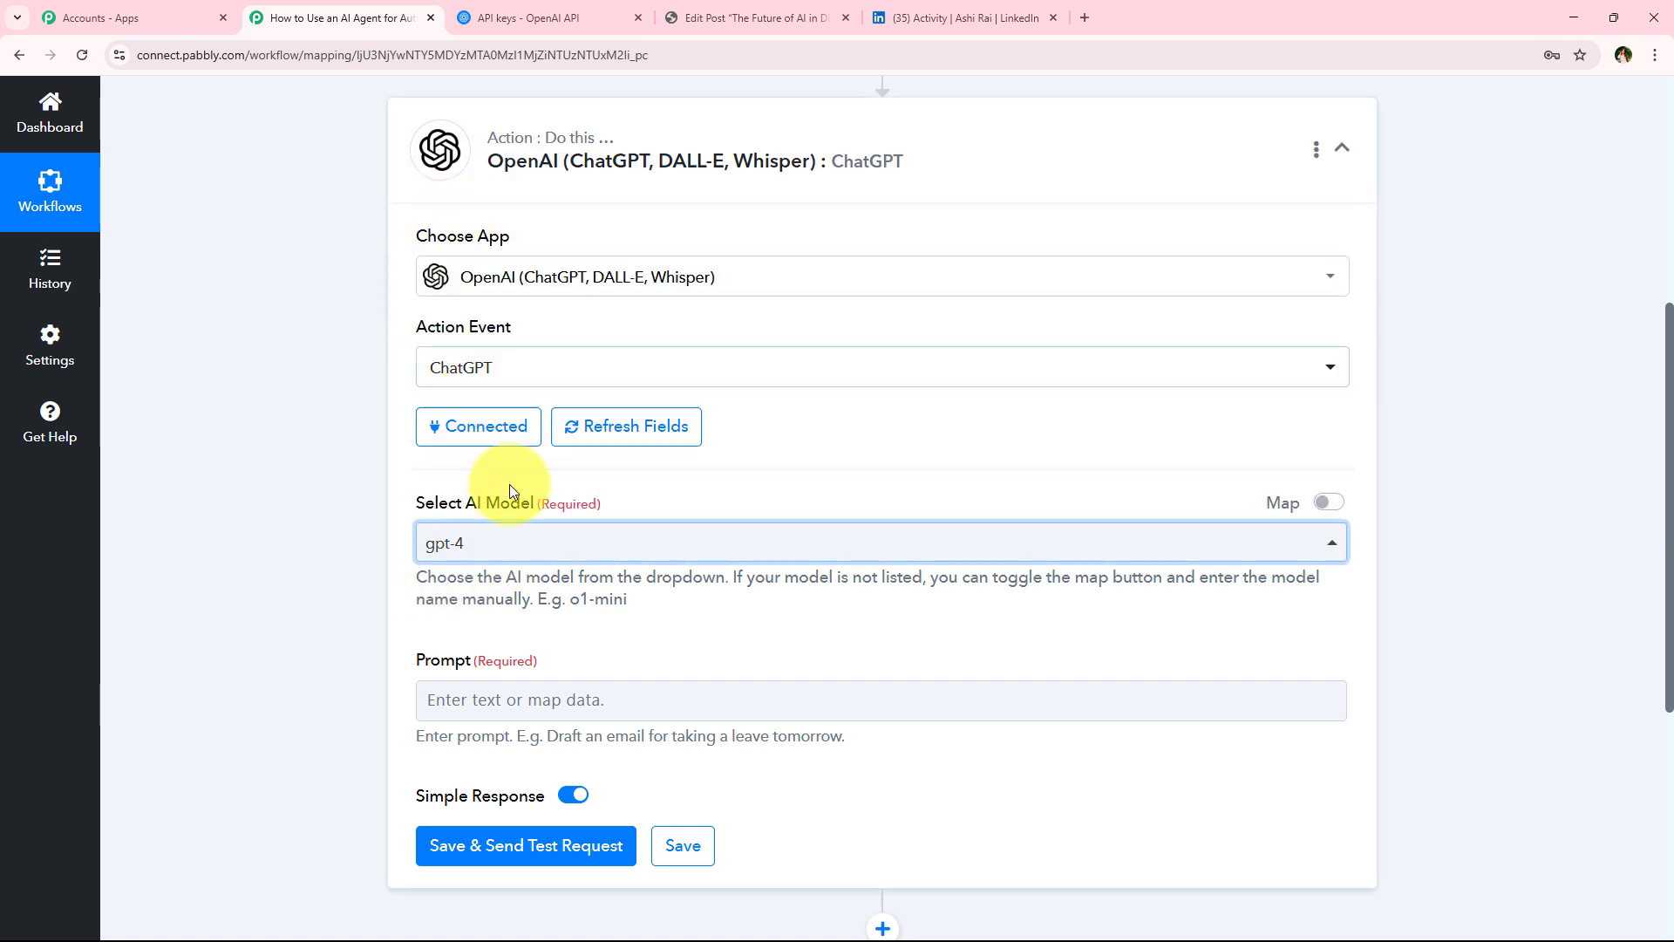
pyautogui.click(545, 545)
pyautogui.scroll(-5, 675, 397)
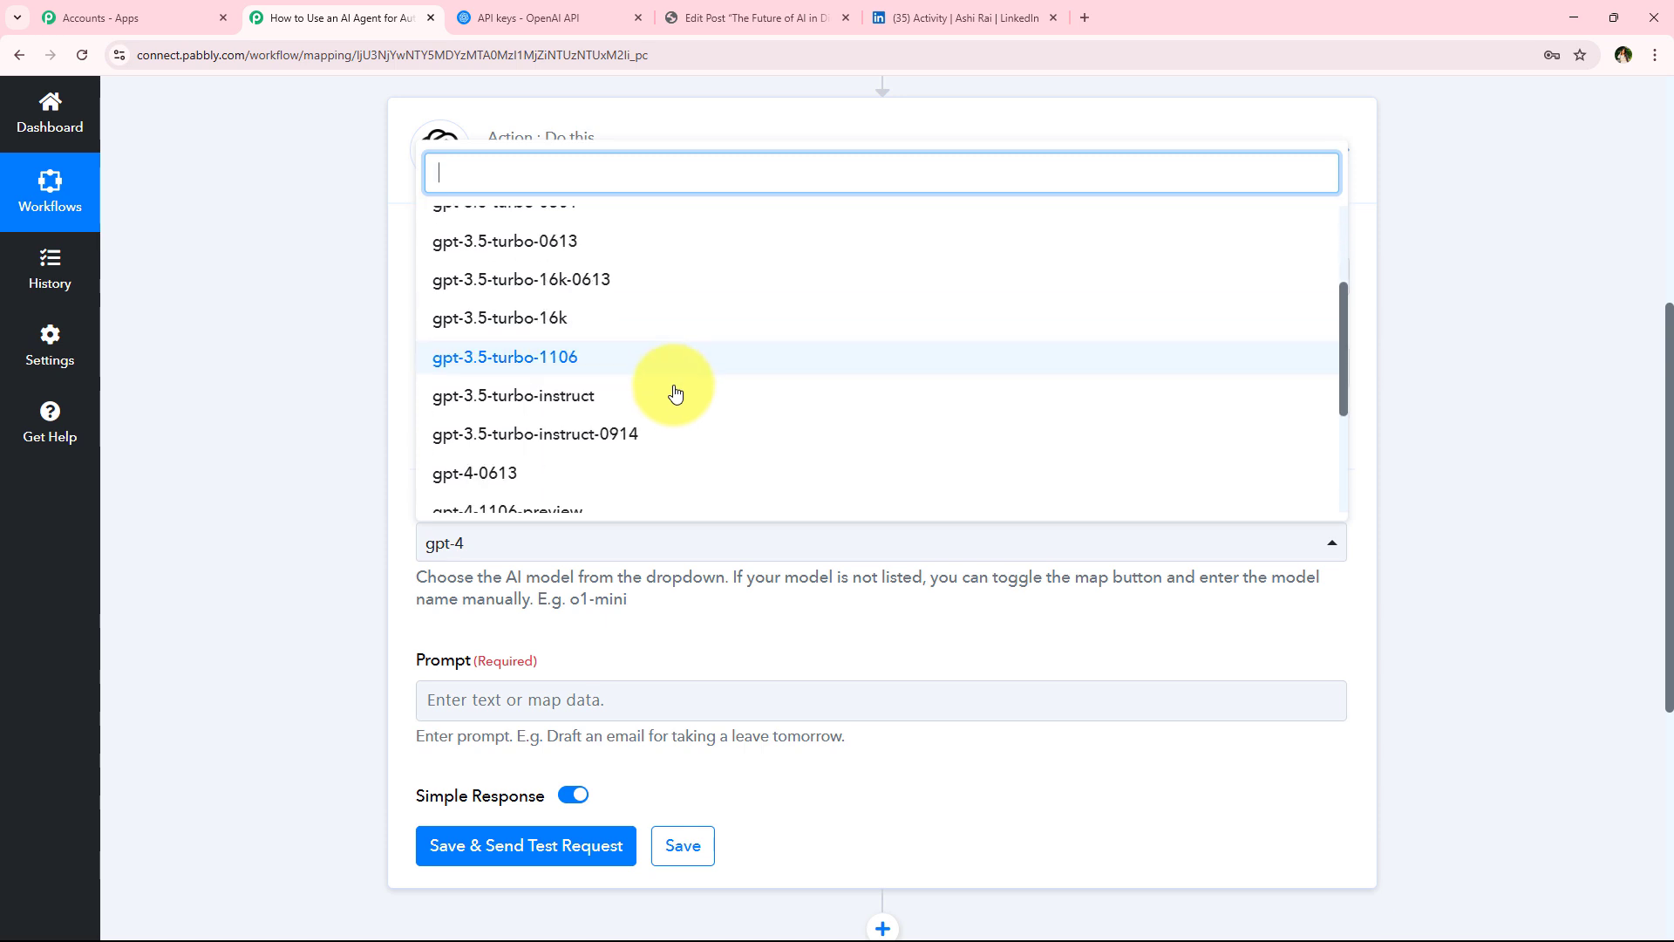
pyautogui.click(203, 463)
pyautogui.scroll(-3, 213, 462)
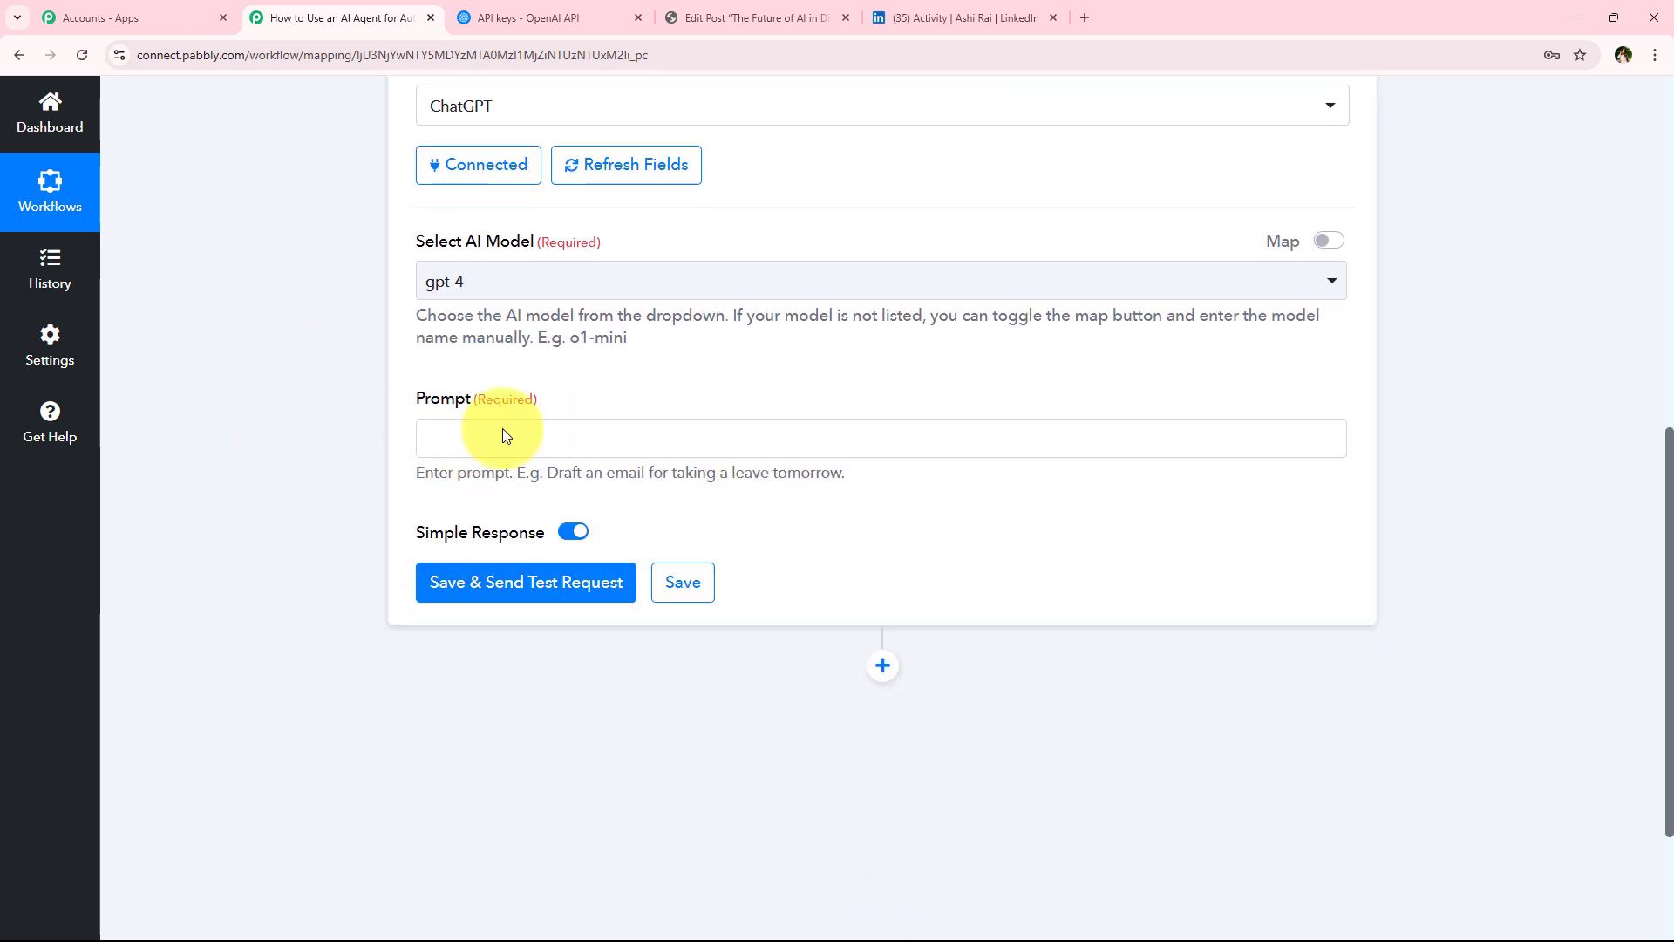
# Paste the LinkedIn article summarization prompt into the Prompt field
pyautogui.click(755, 448)
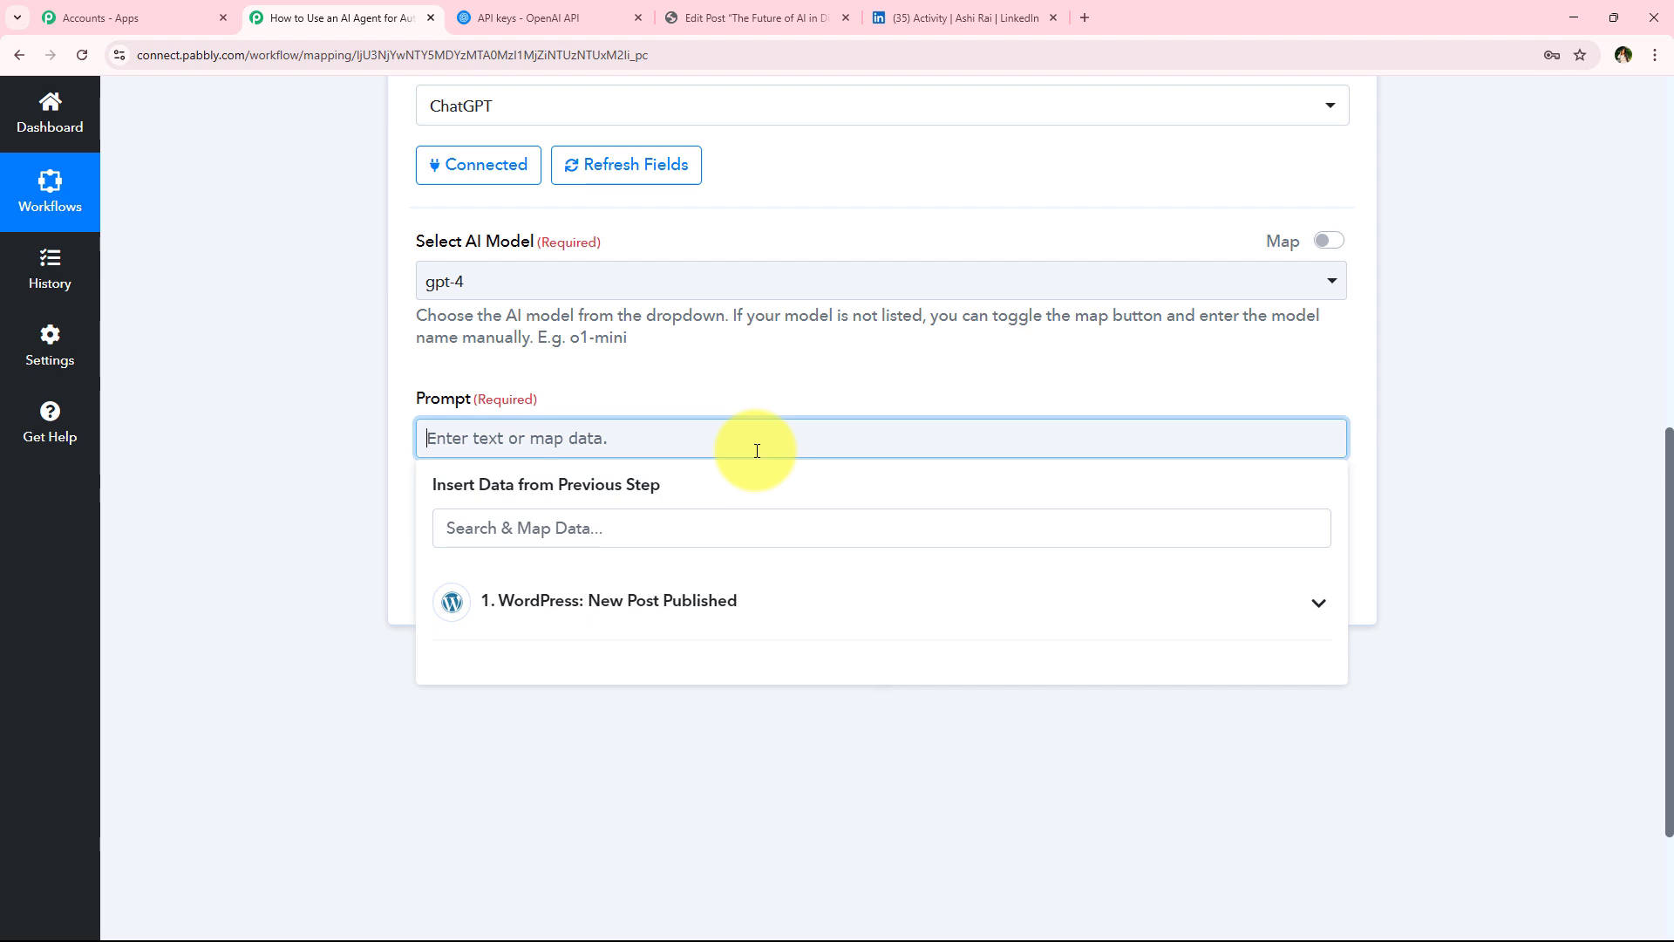
pyautogui.hotkey('ctrl', 'v')
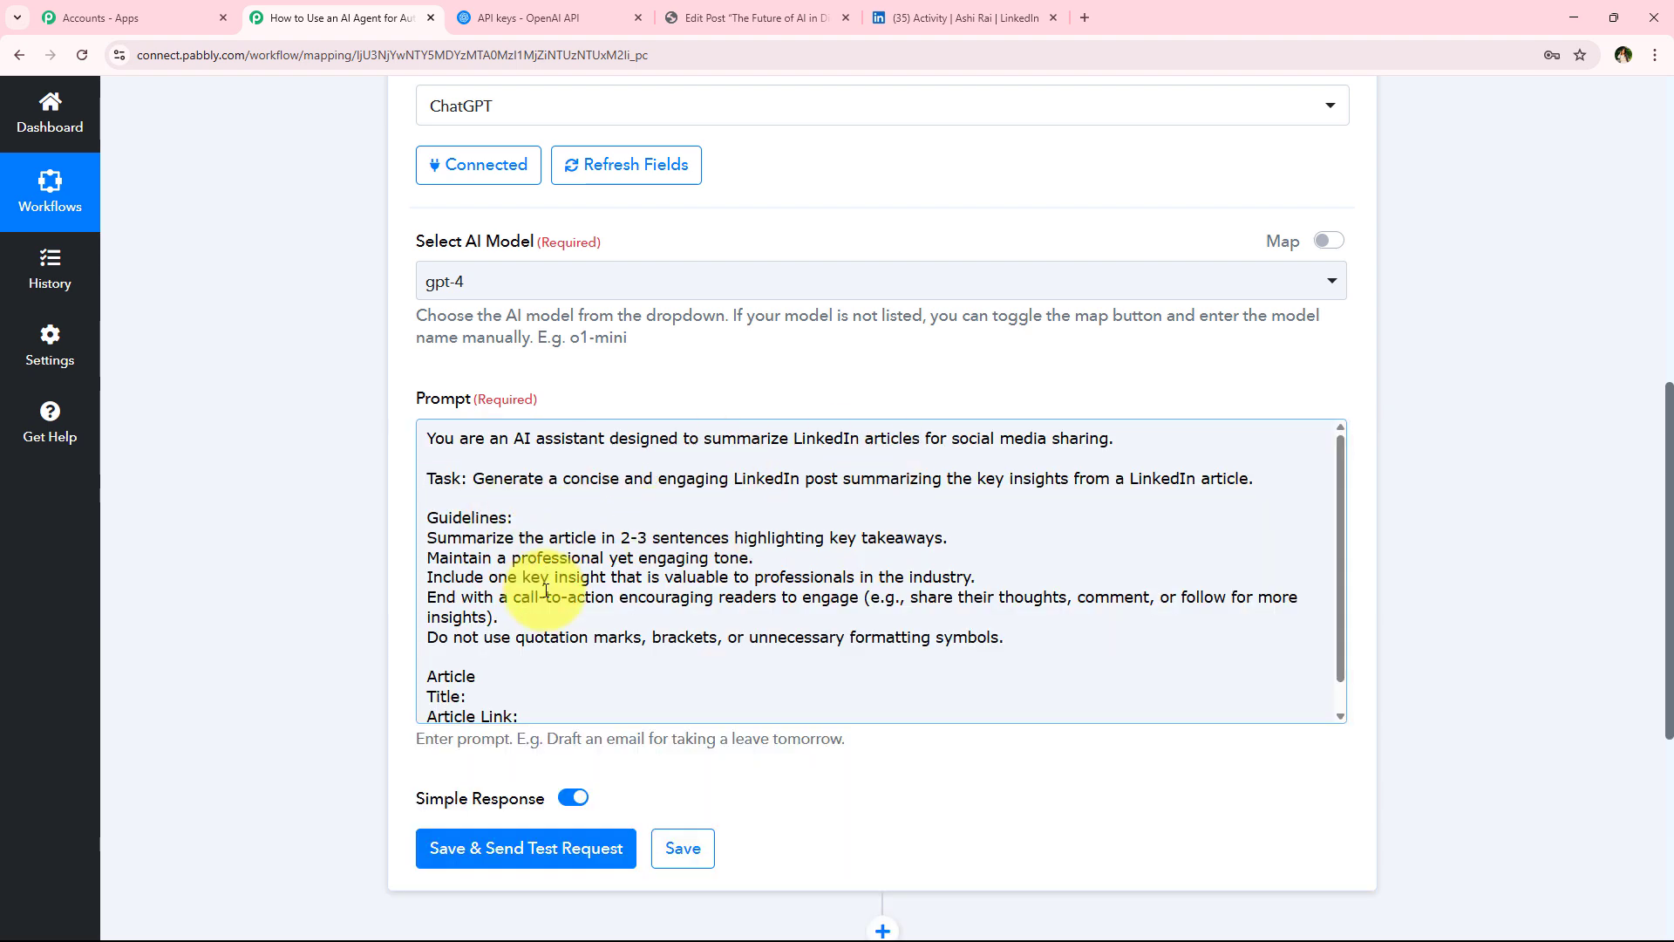
pyautogui.scroll(-1, 545, 592)
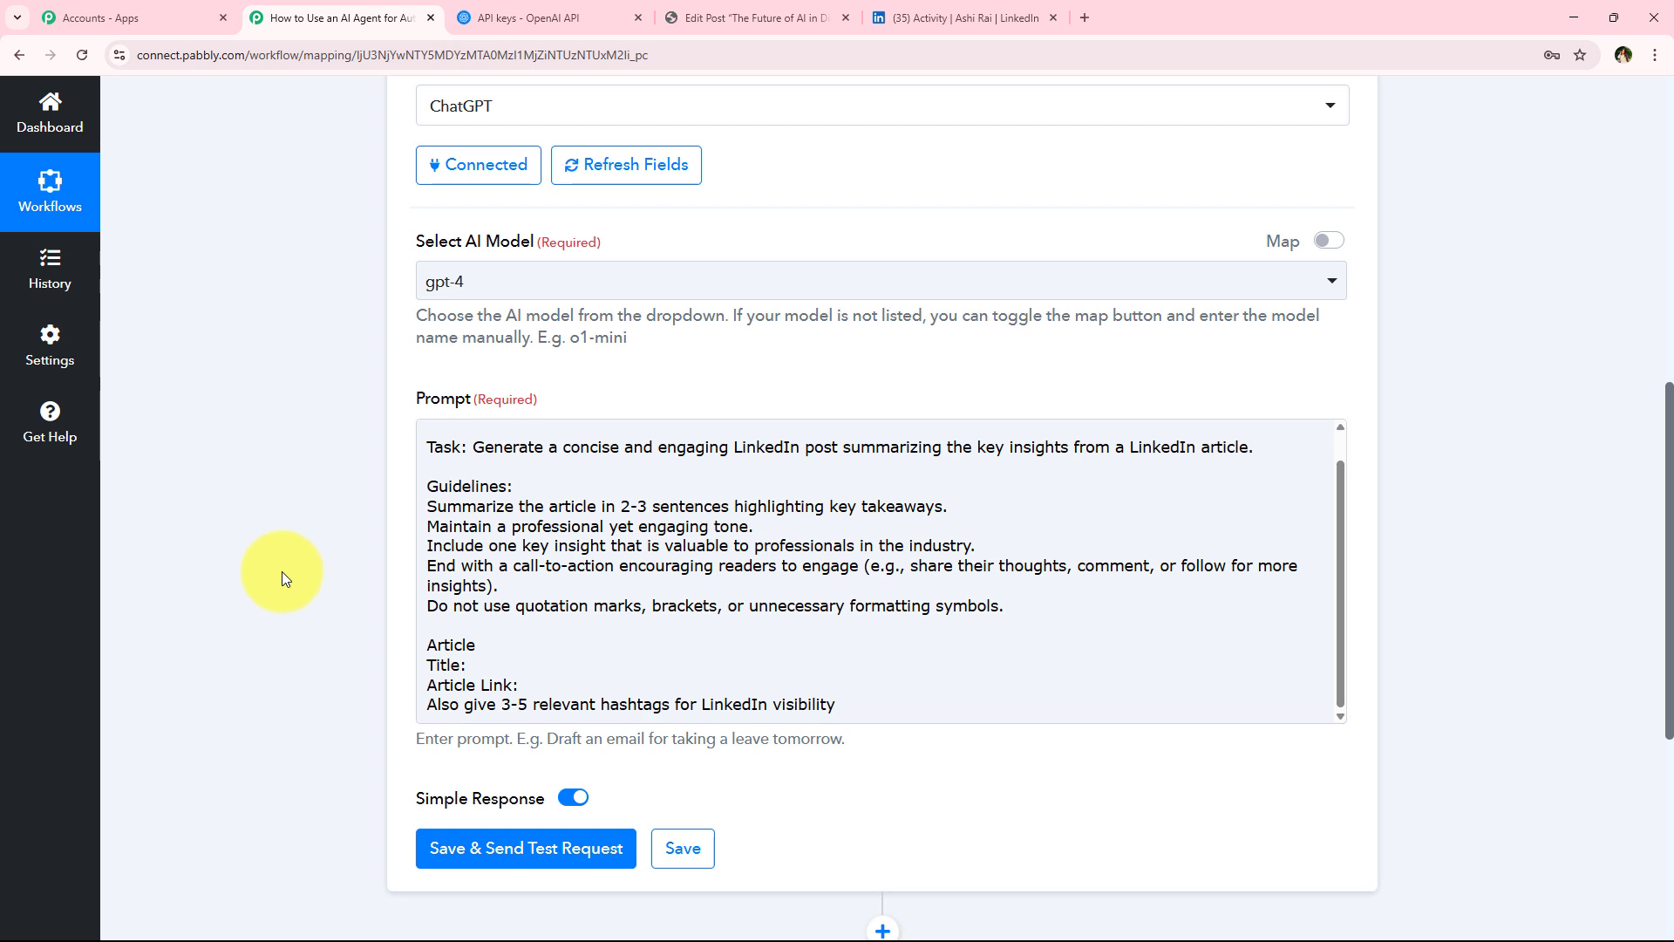
pyautogui.scroll(-1, 281, 572)
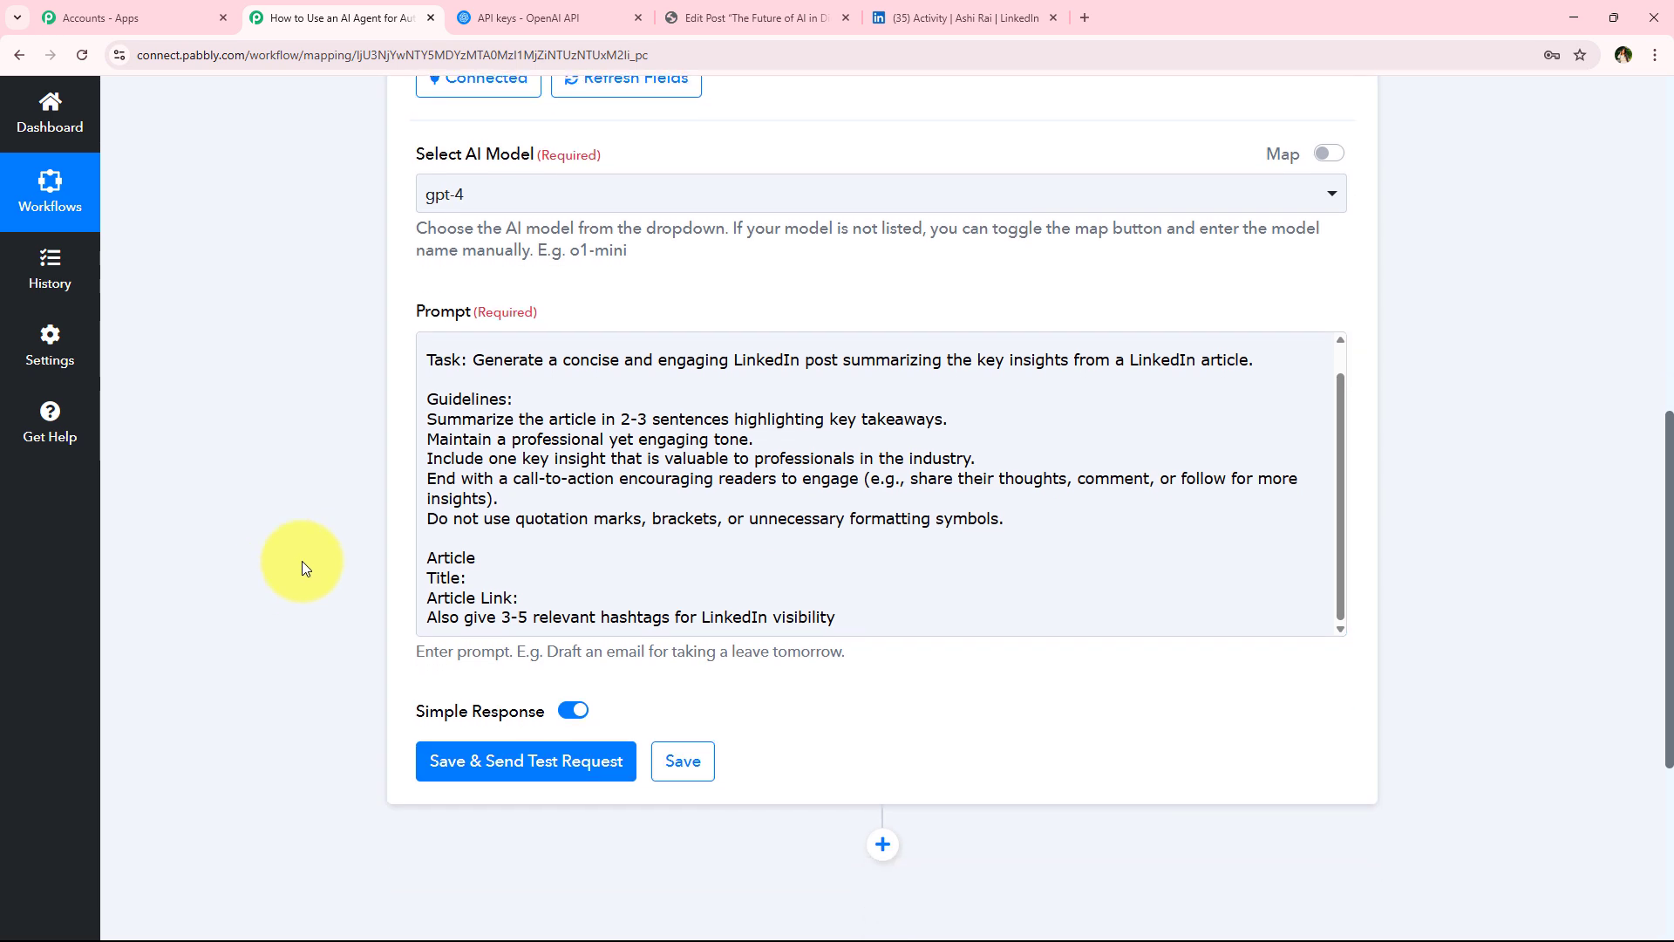
# Browse the WordPress trigger fields available for mapping into the prompt
pyautogui.click(482, 574)
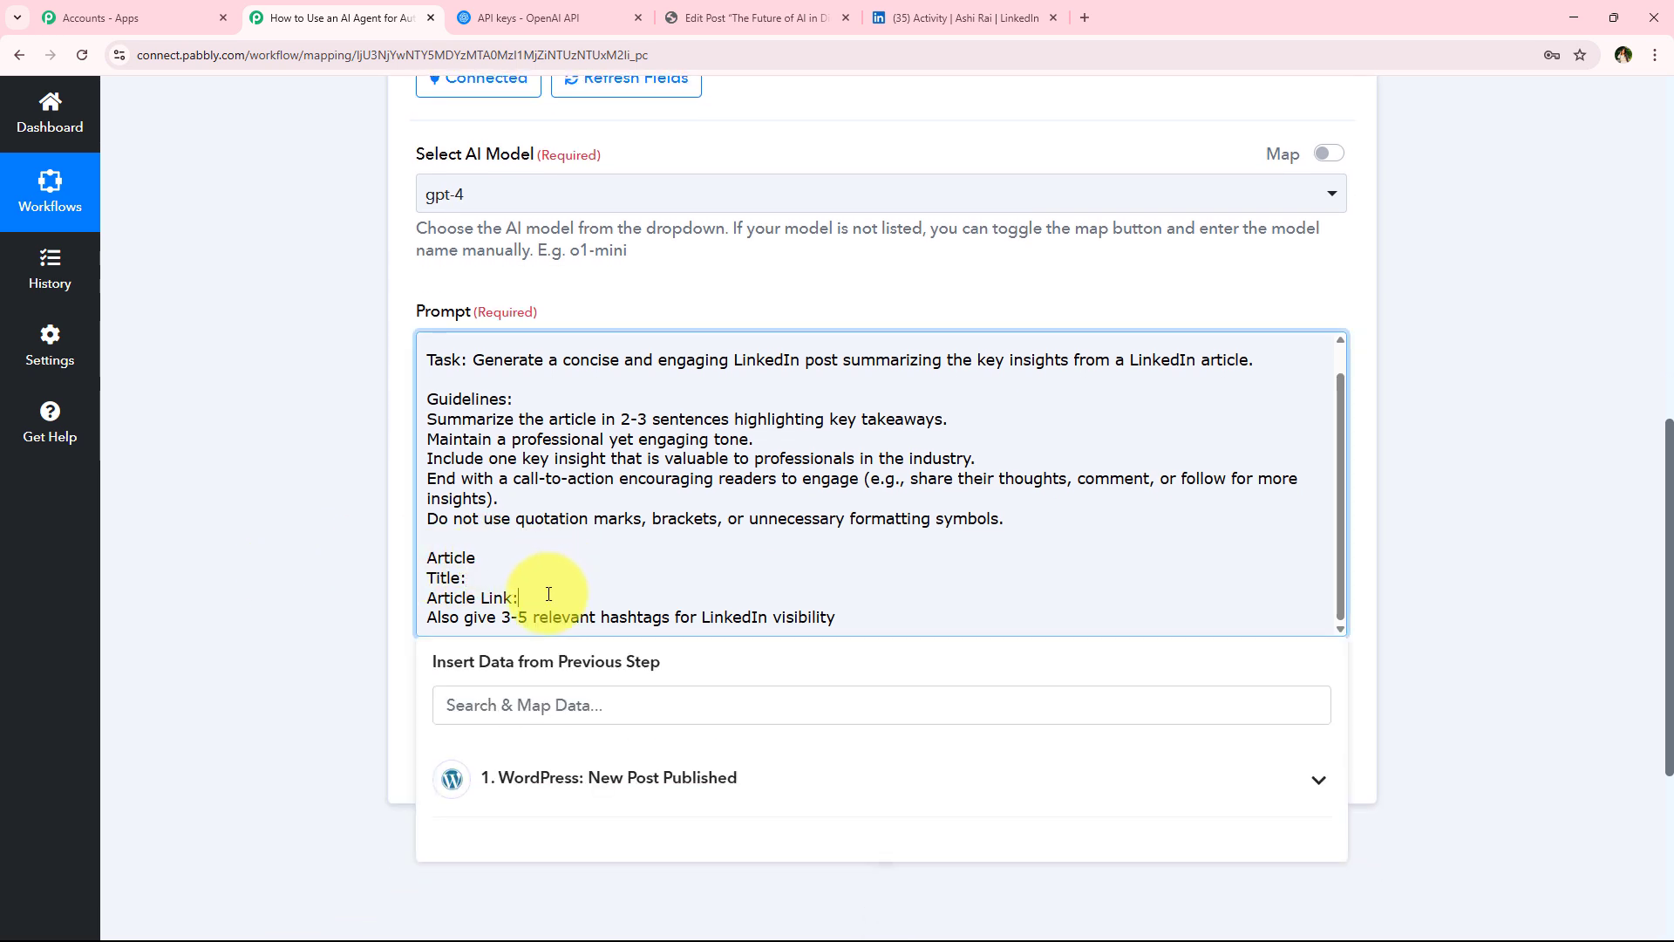
pyautogui.scroll(-1, 317, 589)
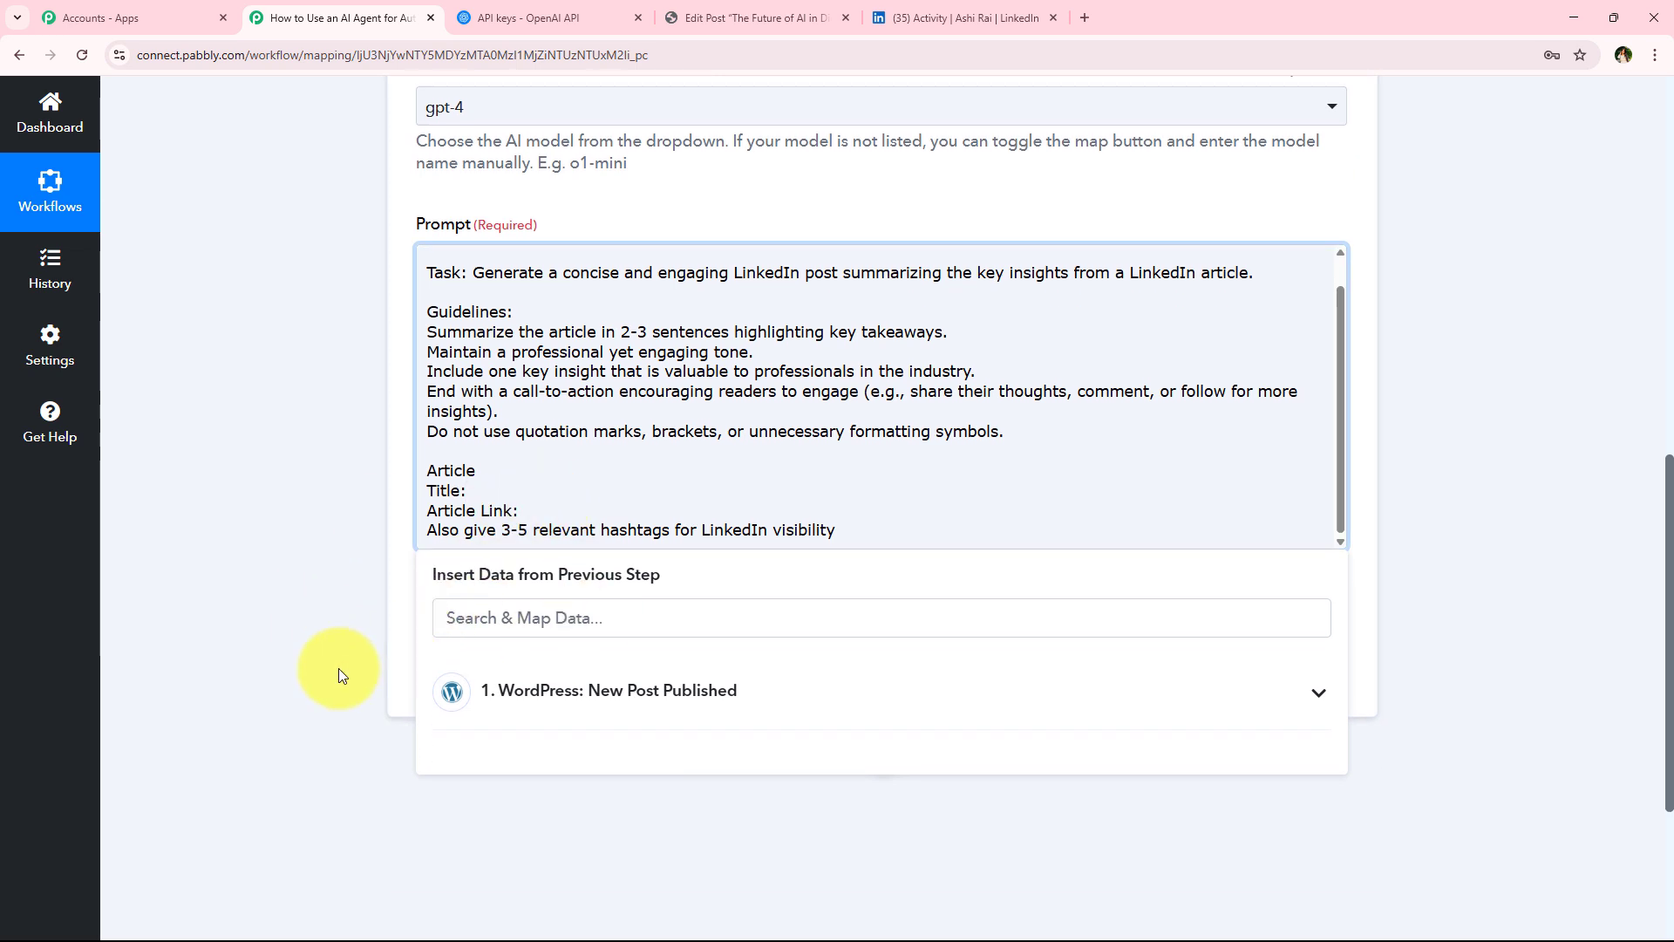
pyautogui.scroll(-1, 338, 668)
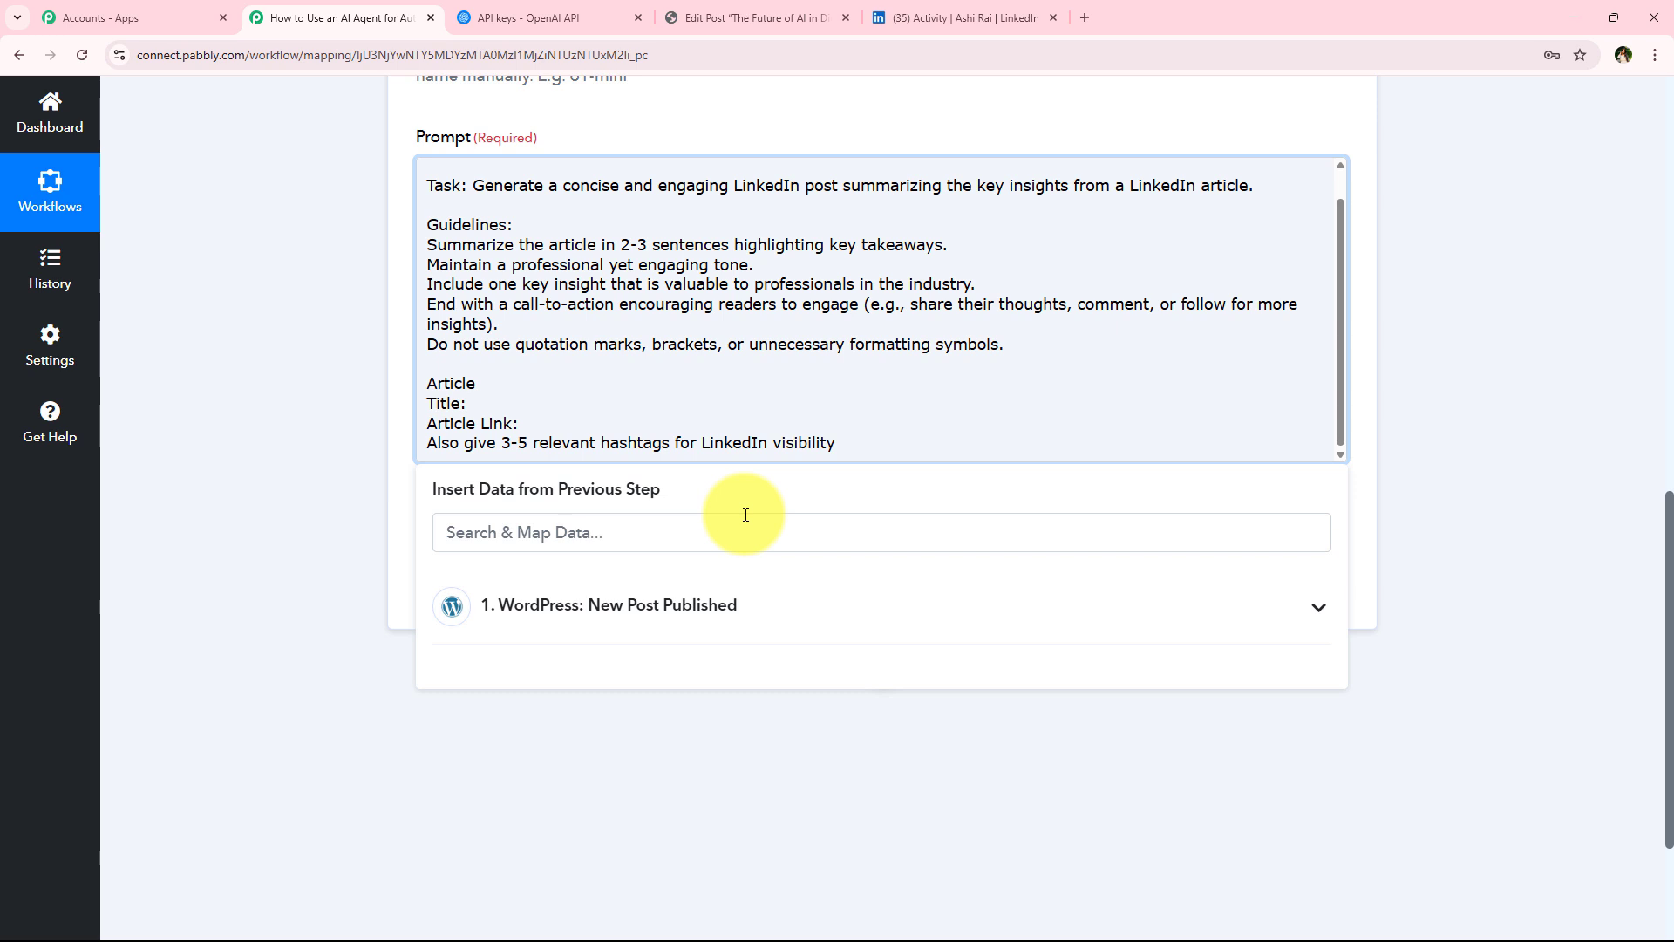
pyautogui.click(766, 623)
pyautogui.scroll(-2, 785, 697)
pyautogui.scroll(-5, 850, 759)
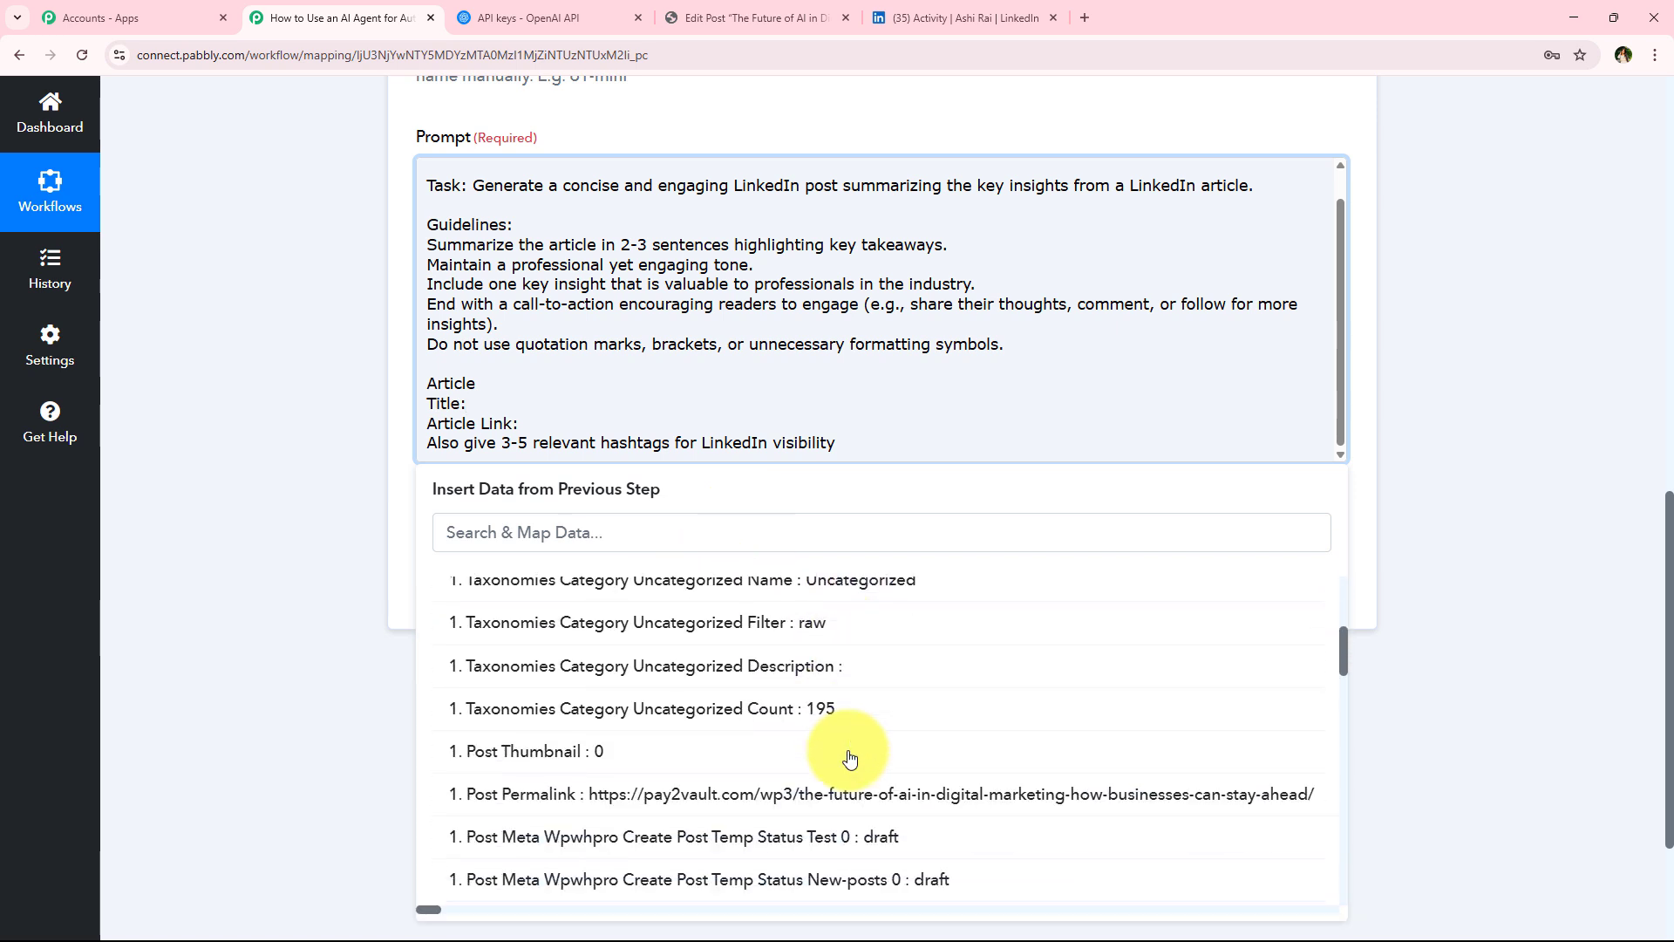
pyautogui.click(307, 630)
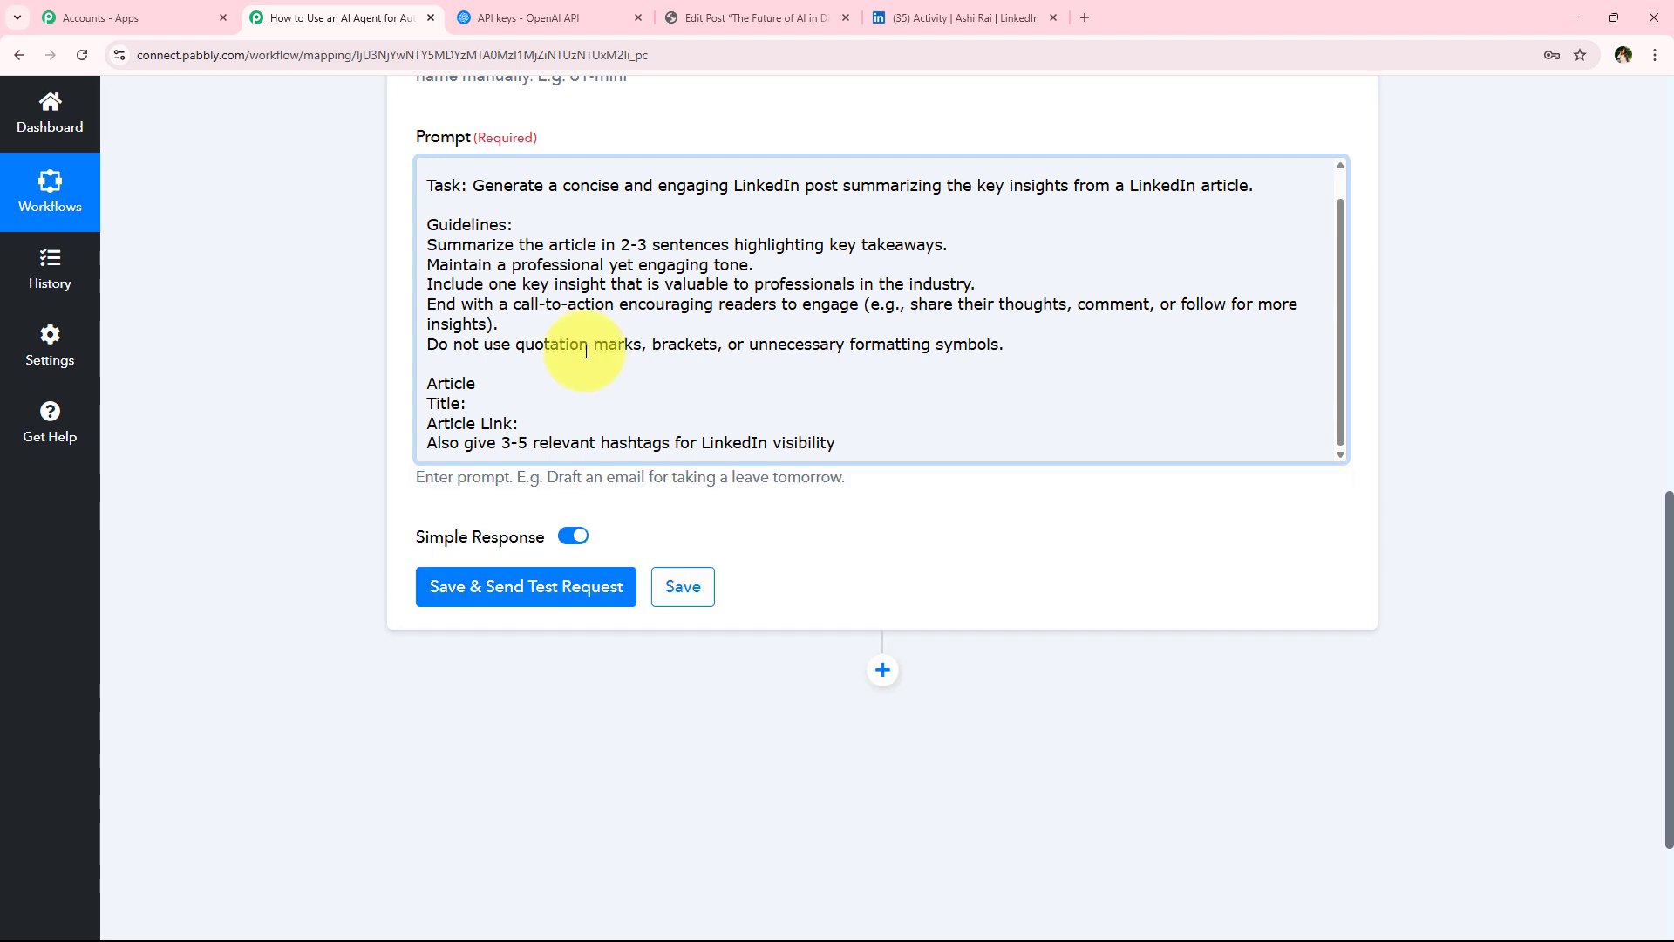
# Map the WordPress post title after the Title: line in the prompt
pyautogui.click(654, 408)
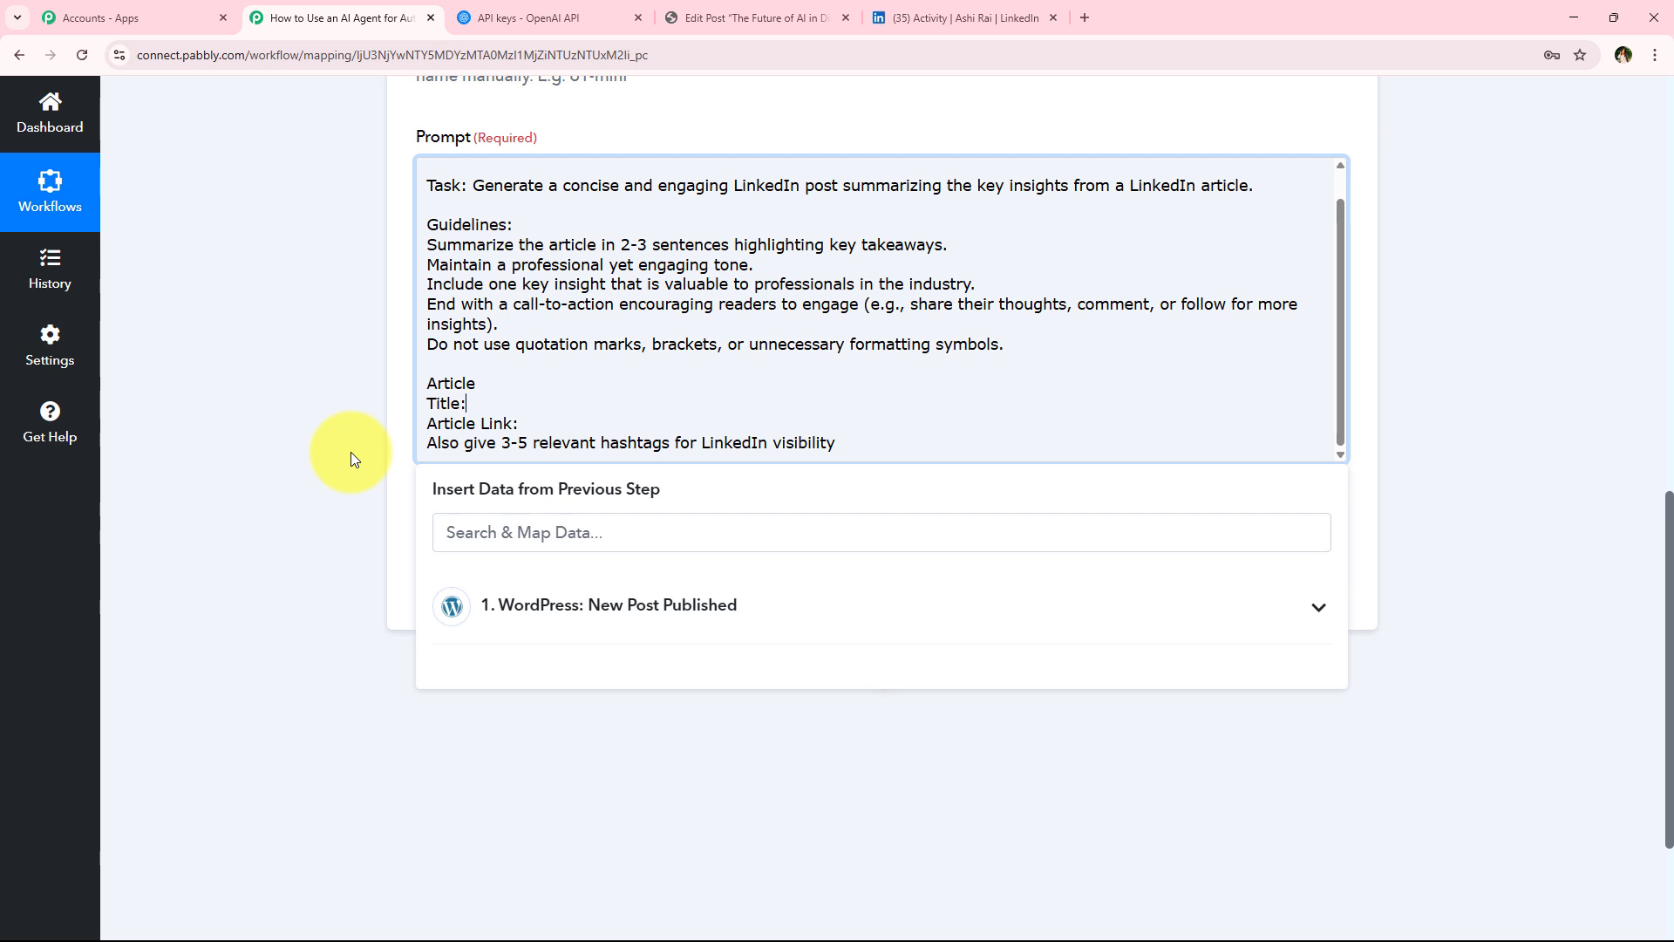
pyautogui.click(553, 535)
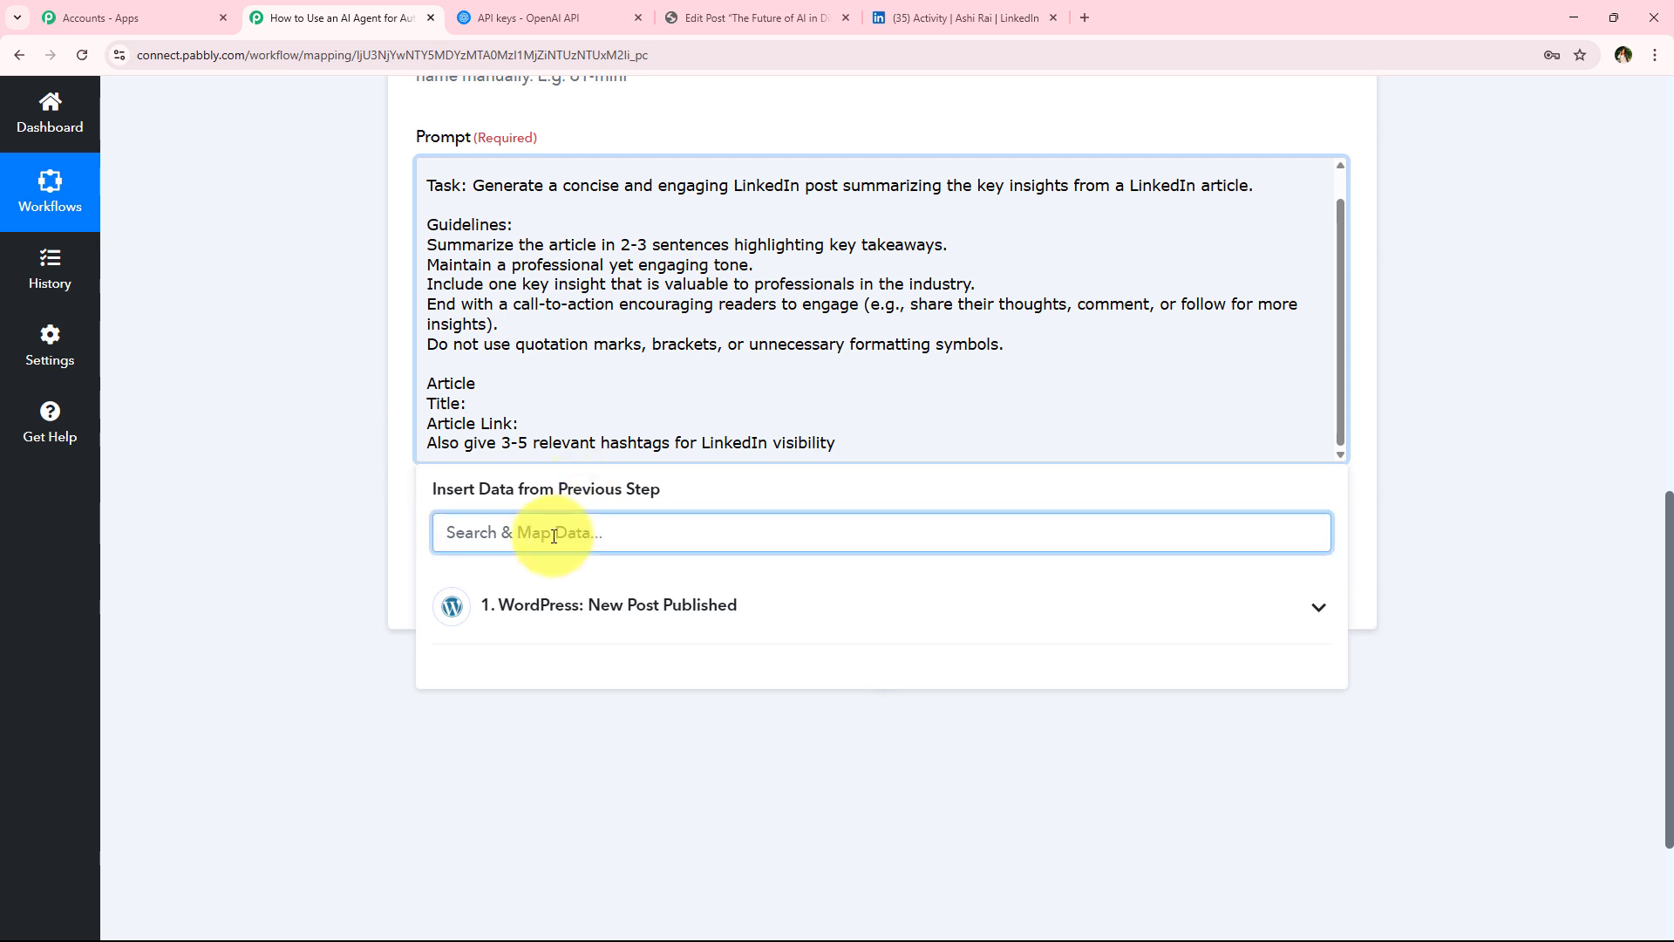
pyautogui.write('ti')
pyautogui.click(662, 751)
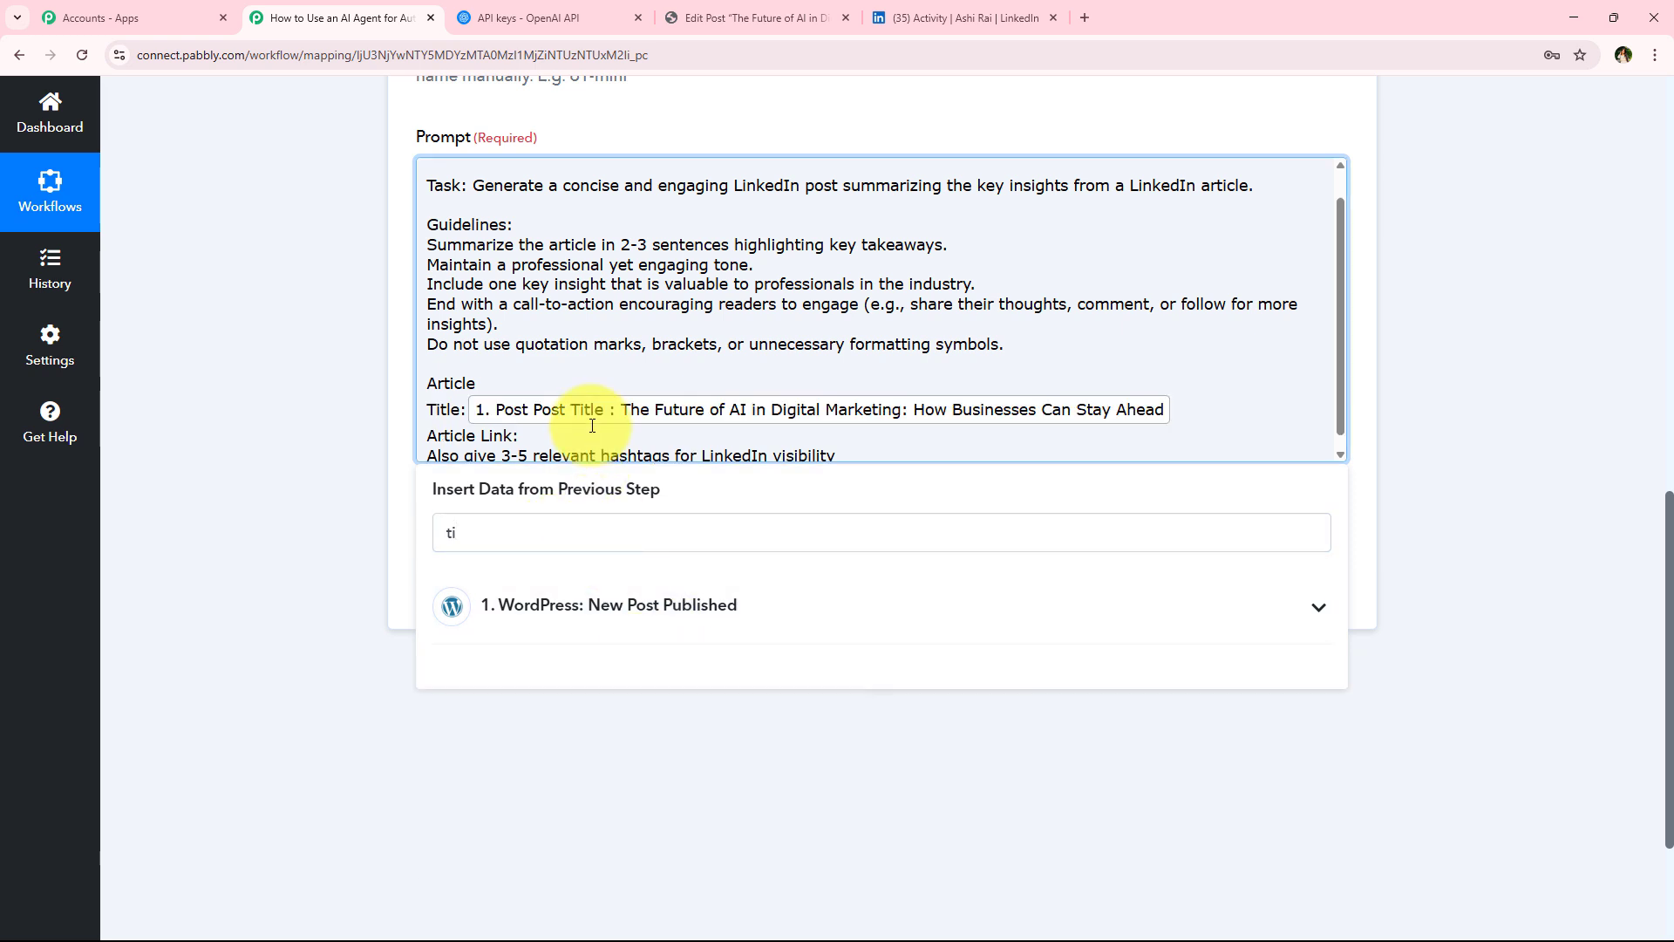
pyautogui.click(649, 429)
pyautogui.doubleClick(497, 528)
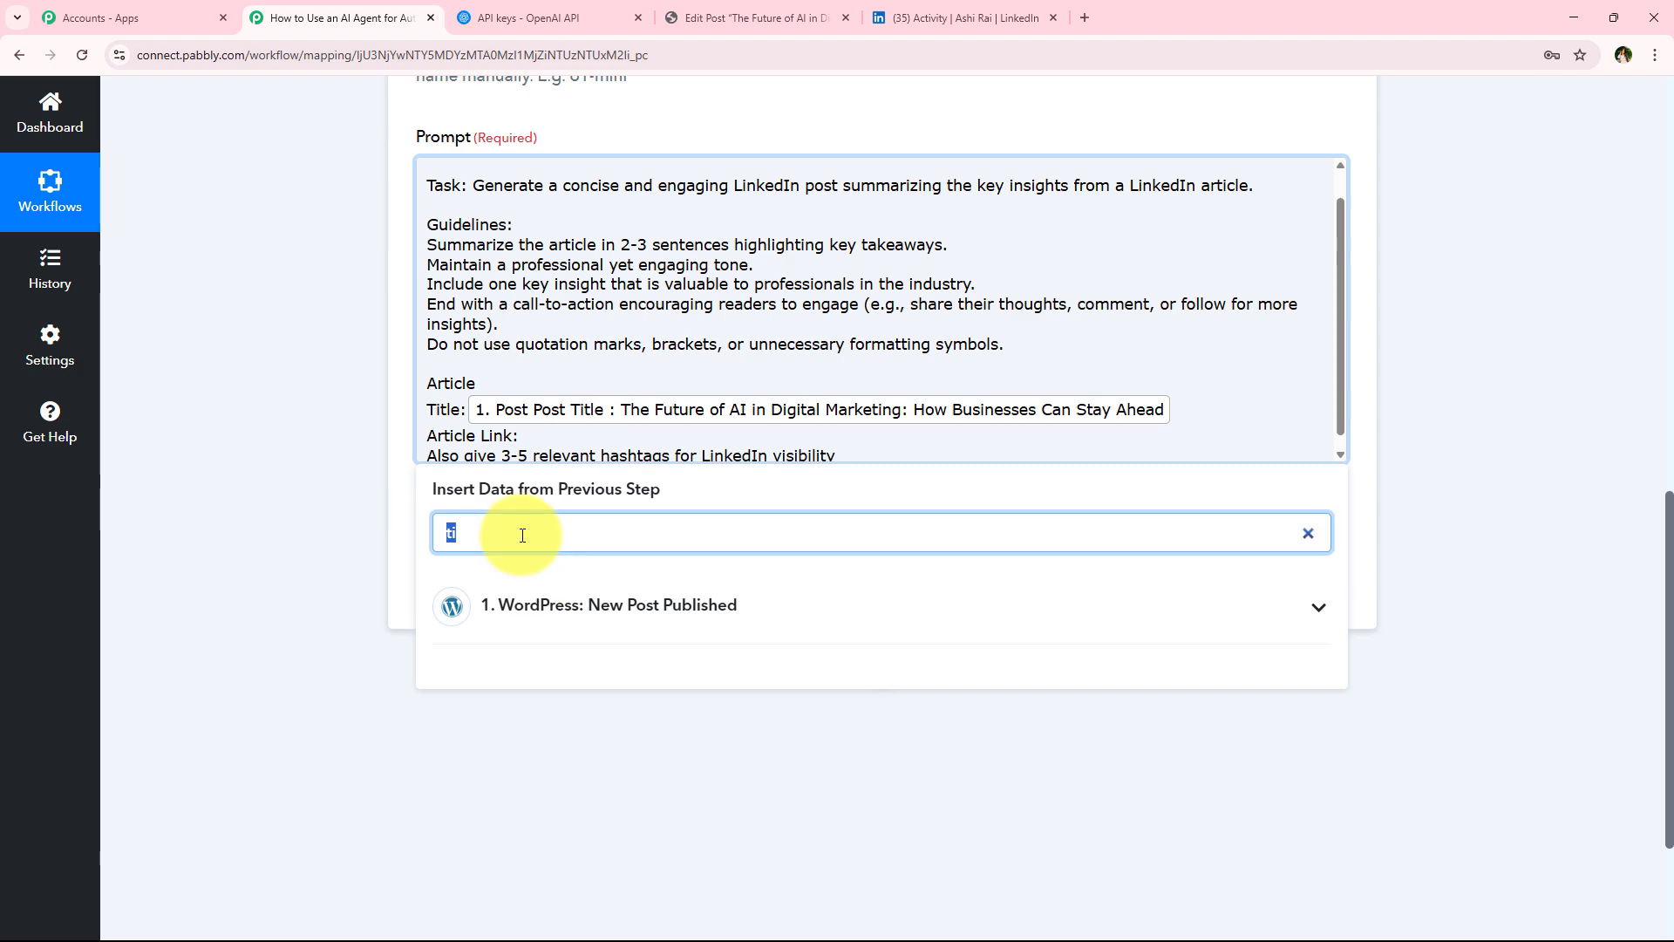
# Map the WordPress post permalink after the Article Link: line in the prompt
pyautogui.press('BackSpace')
pyautogui.click(561, 596)
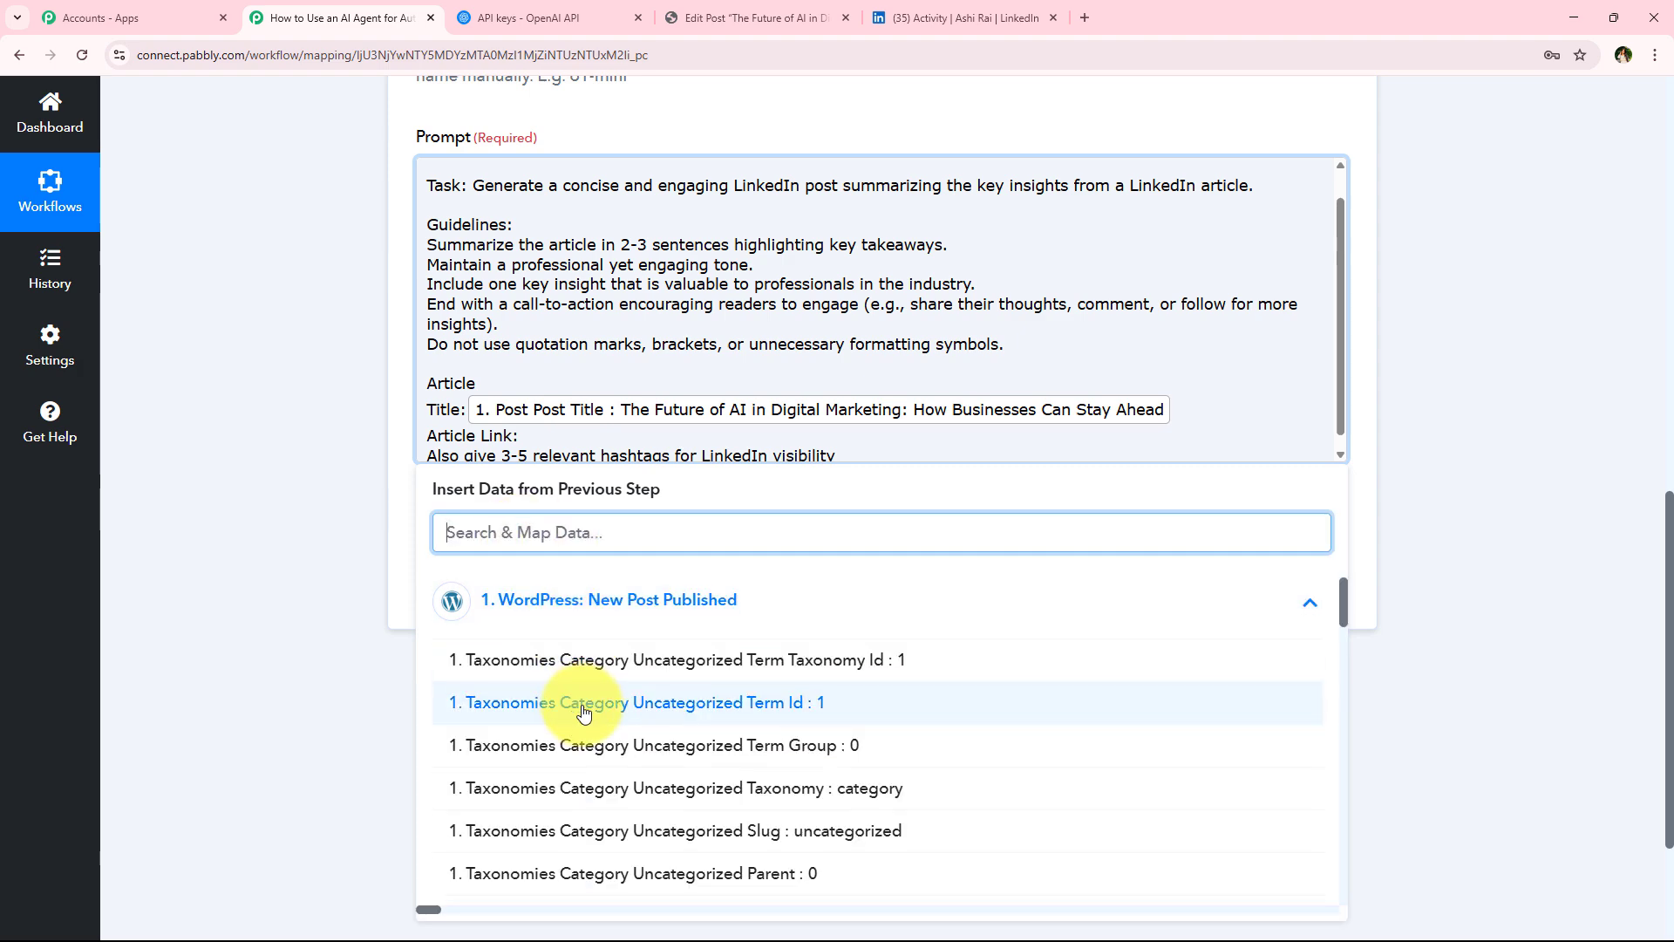
pyautogui.scroll(-4, 568, 703)
pyautogui.click(655, 698)
pyautogui.click(277, 535)
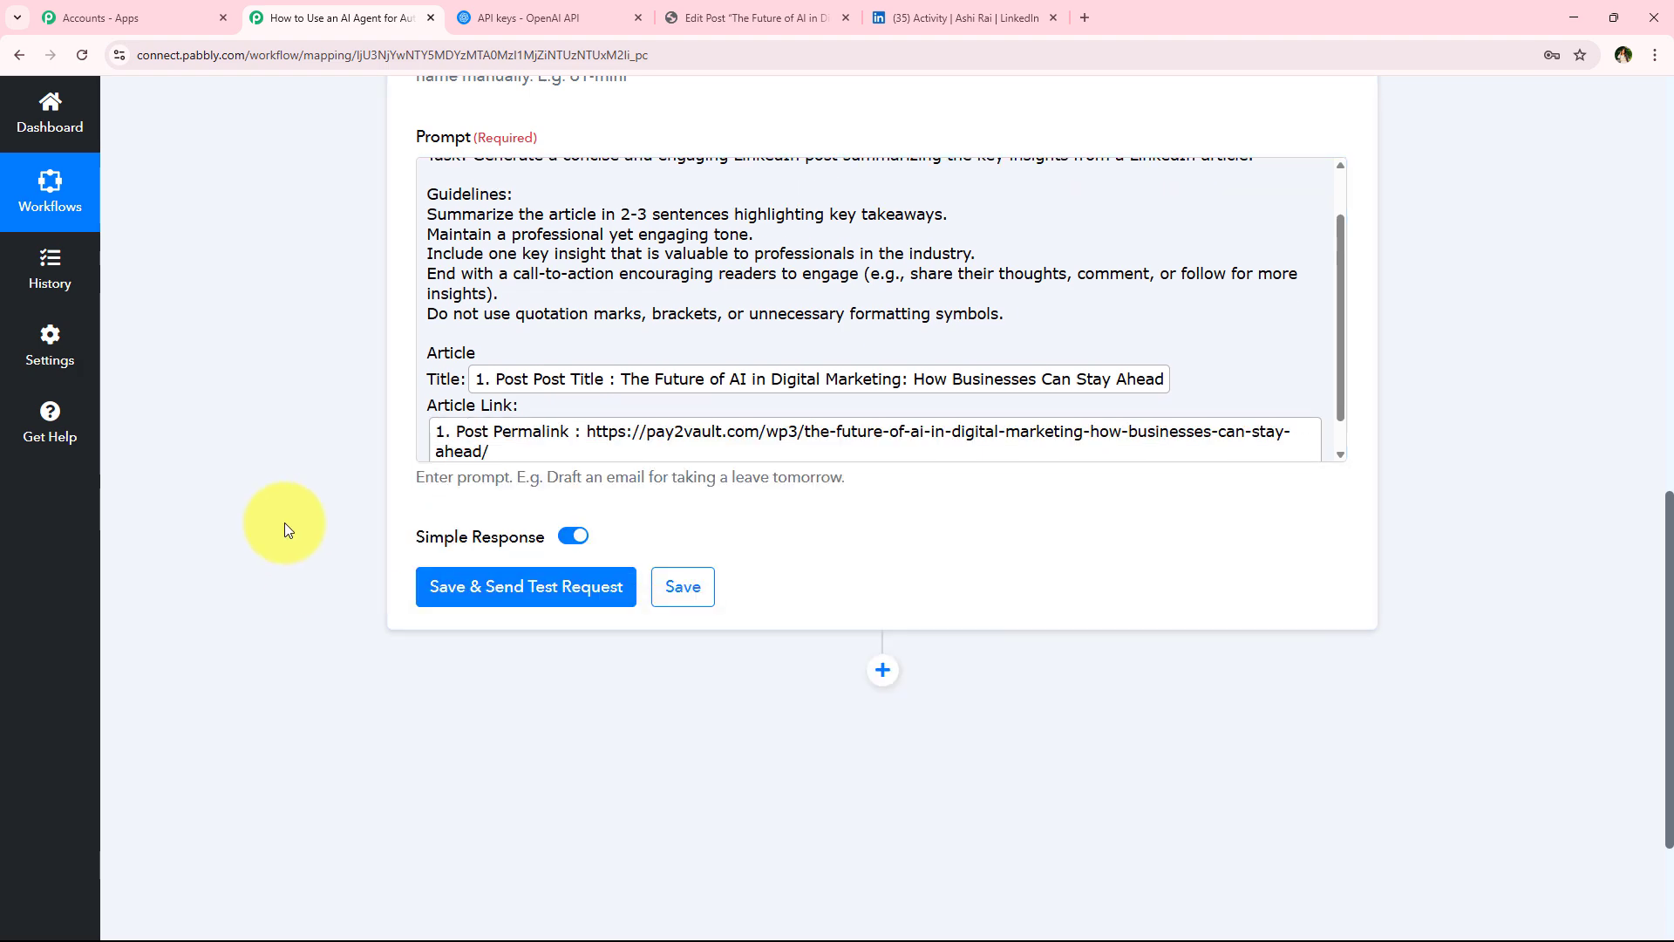
# Save the ChatGPT action and send a test request
pyautogui.scroll(-1, 527, 395)
pyautogui.scroll(3, 527, 395)
pyautogui.click(512, 587)
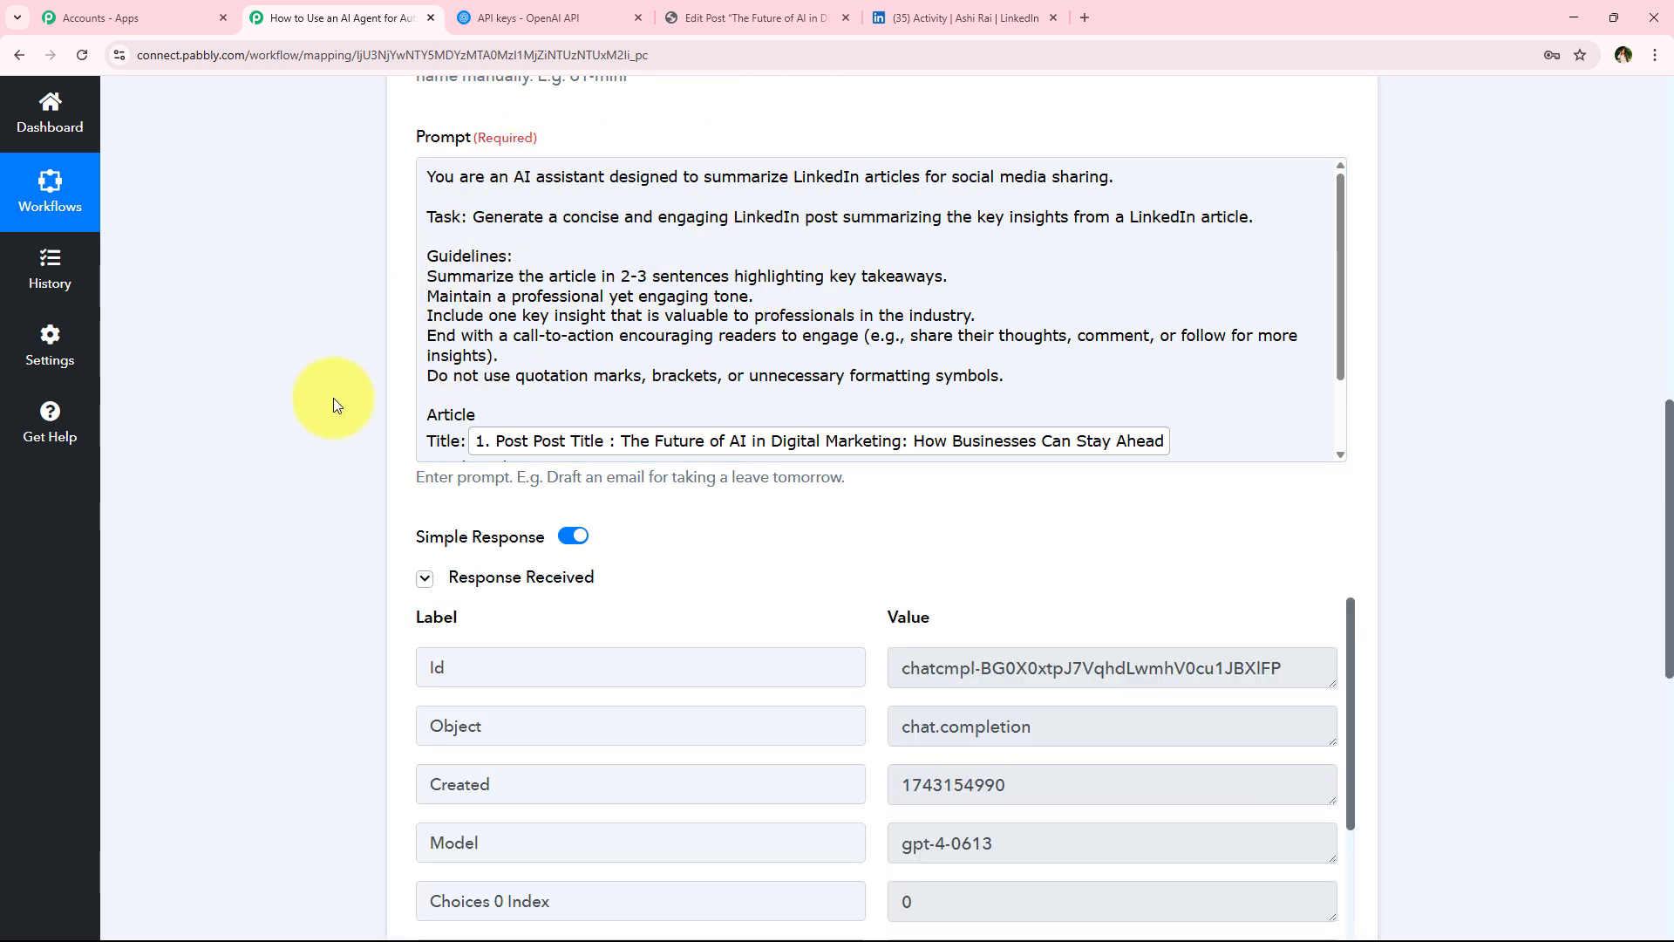
# Examine the ChatGPT test response, especially the generated message content
pyautogui.scroll(-5, 366, 387)
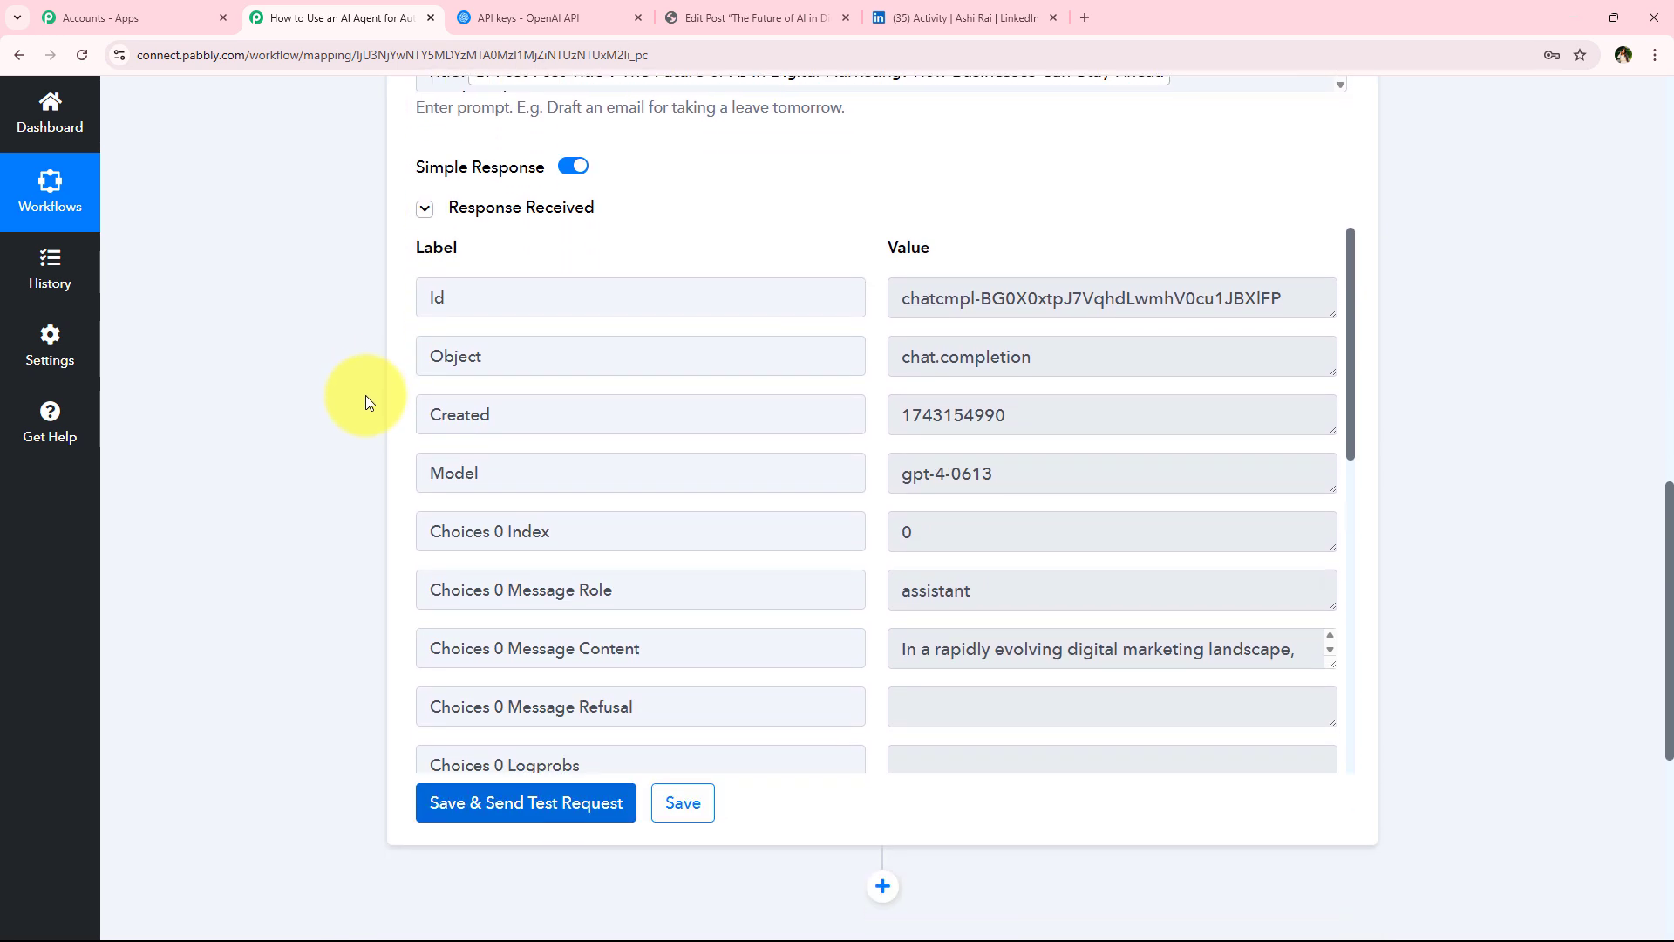
pyautogui.moveTo(1331, 596); pyautogui.dragTo(1300, 765)
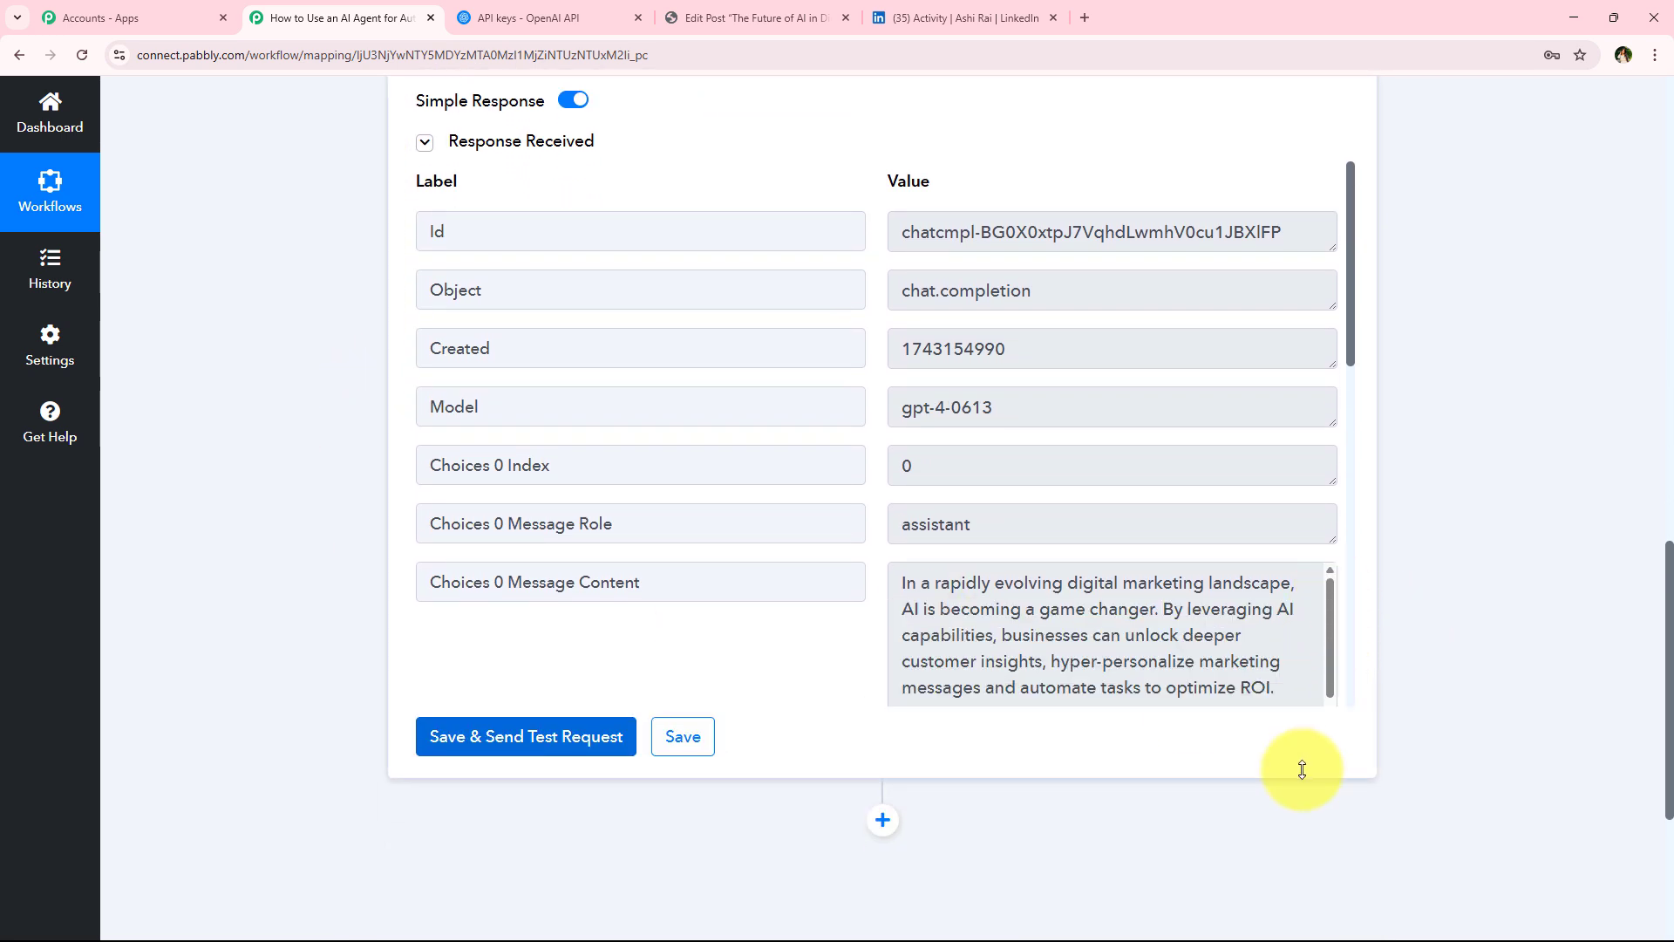
pyautogui.scroll(-2, 1043, 562)
pyautogui.scroll(-4, 1043, 562)
pyautogui.scroll(3, 1042, 493)
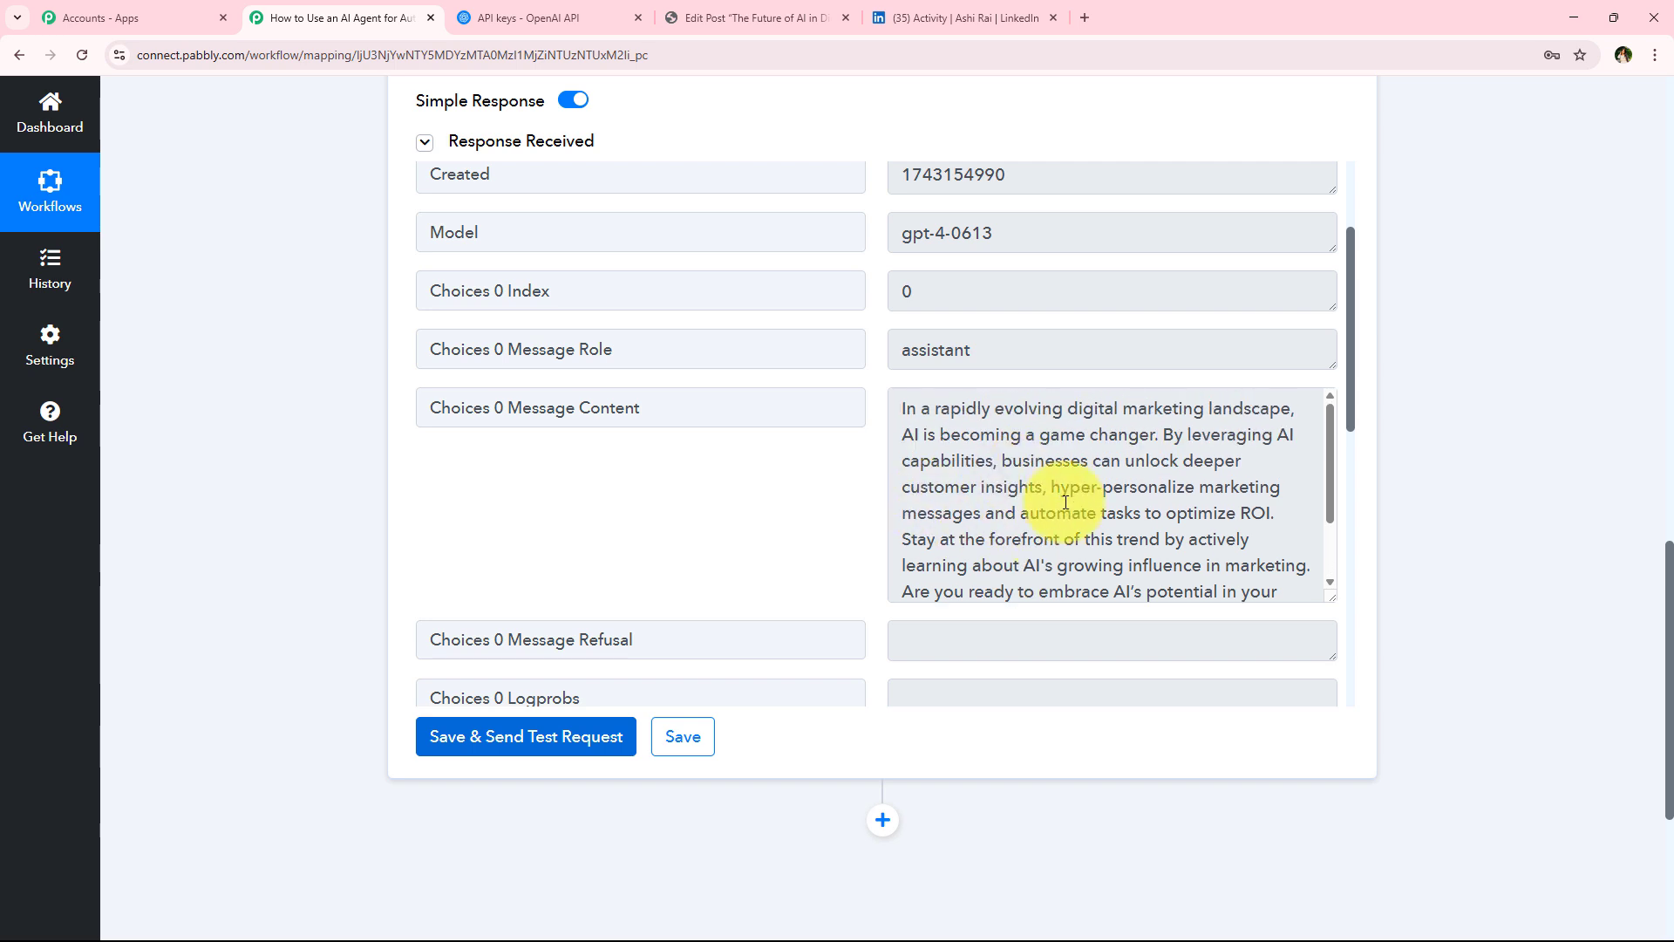
pyautogui.scroll(-3, 960, 486)
pyautogui.scroll(3, 965, 509)
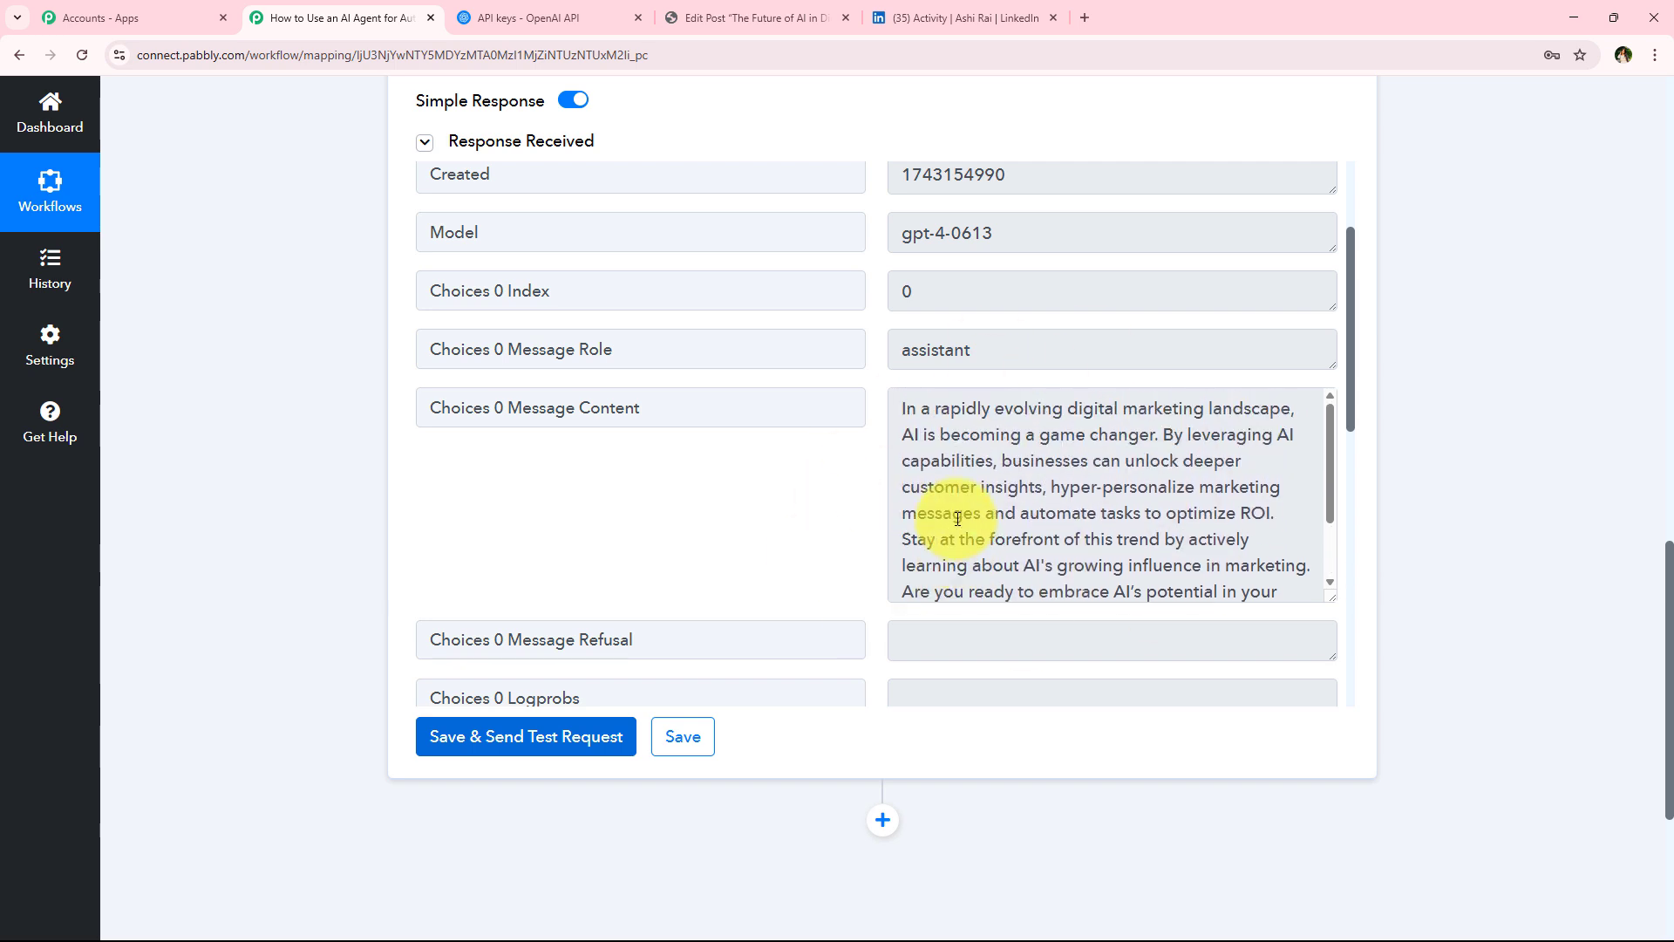
pyautogui.scroll(-2, 959, 523)
pyautogui.scroll(2, 955, 585)
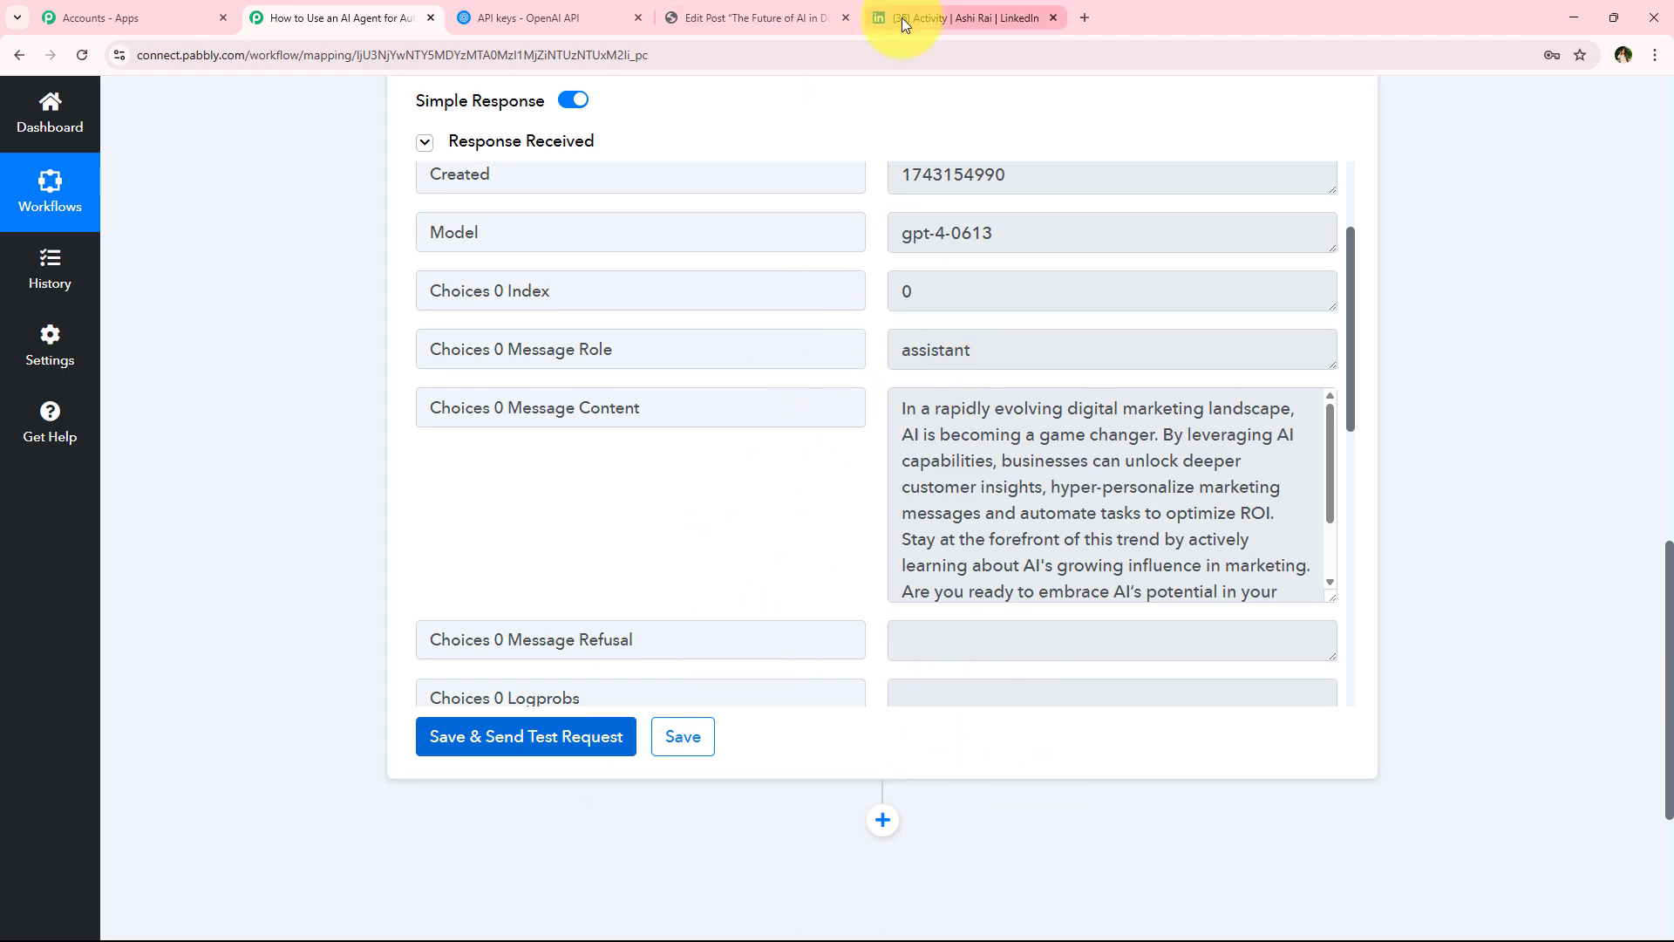
pyautogui.scroll(20, 340, 620)
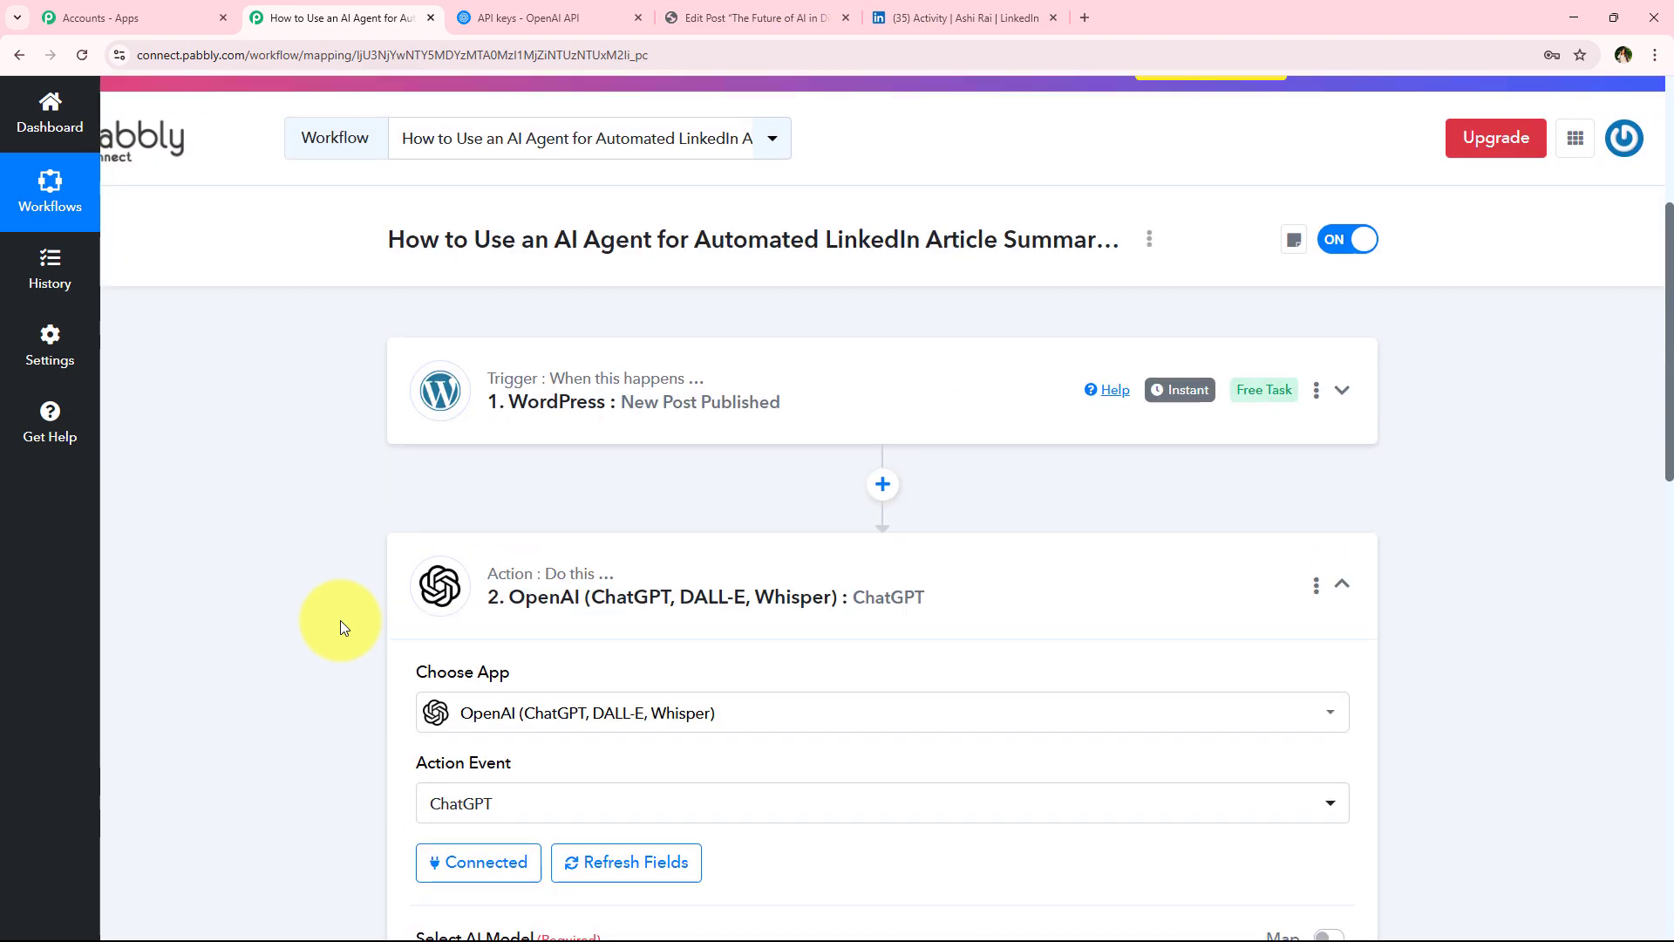
# Collapse the ChatGPT step and add a new action step using the LinkedIn app
pyautogui.click(659, 598)
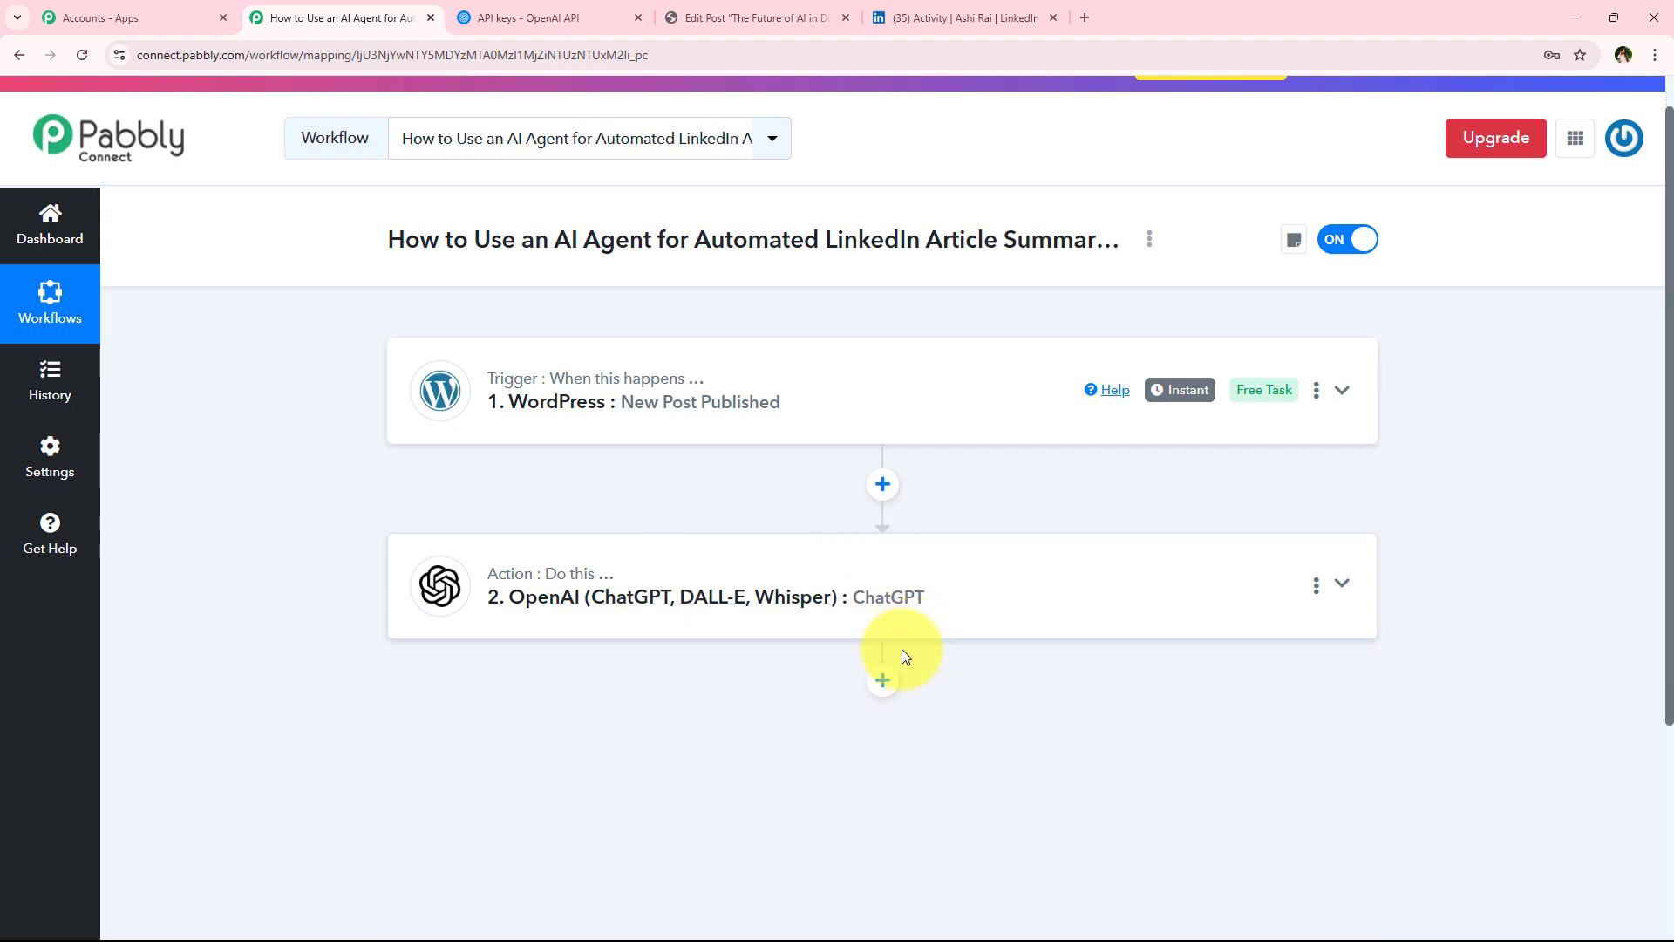
pyautogui.click(883, 680)
pyautogui.scroll(-5, 449, 620)
pyautogui.click(458, 445)
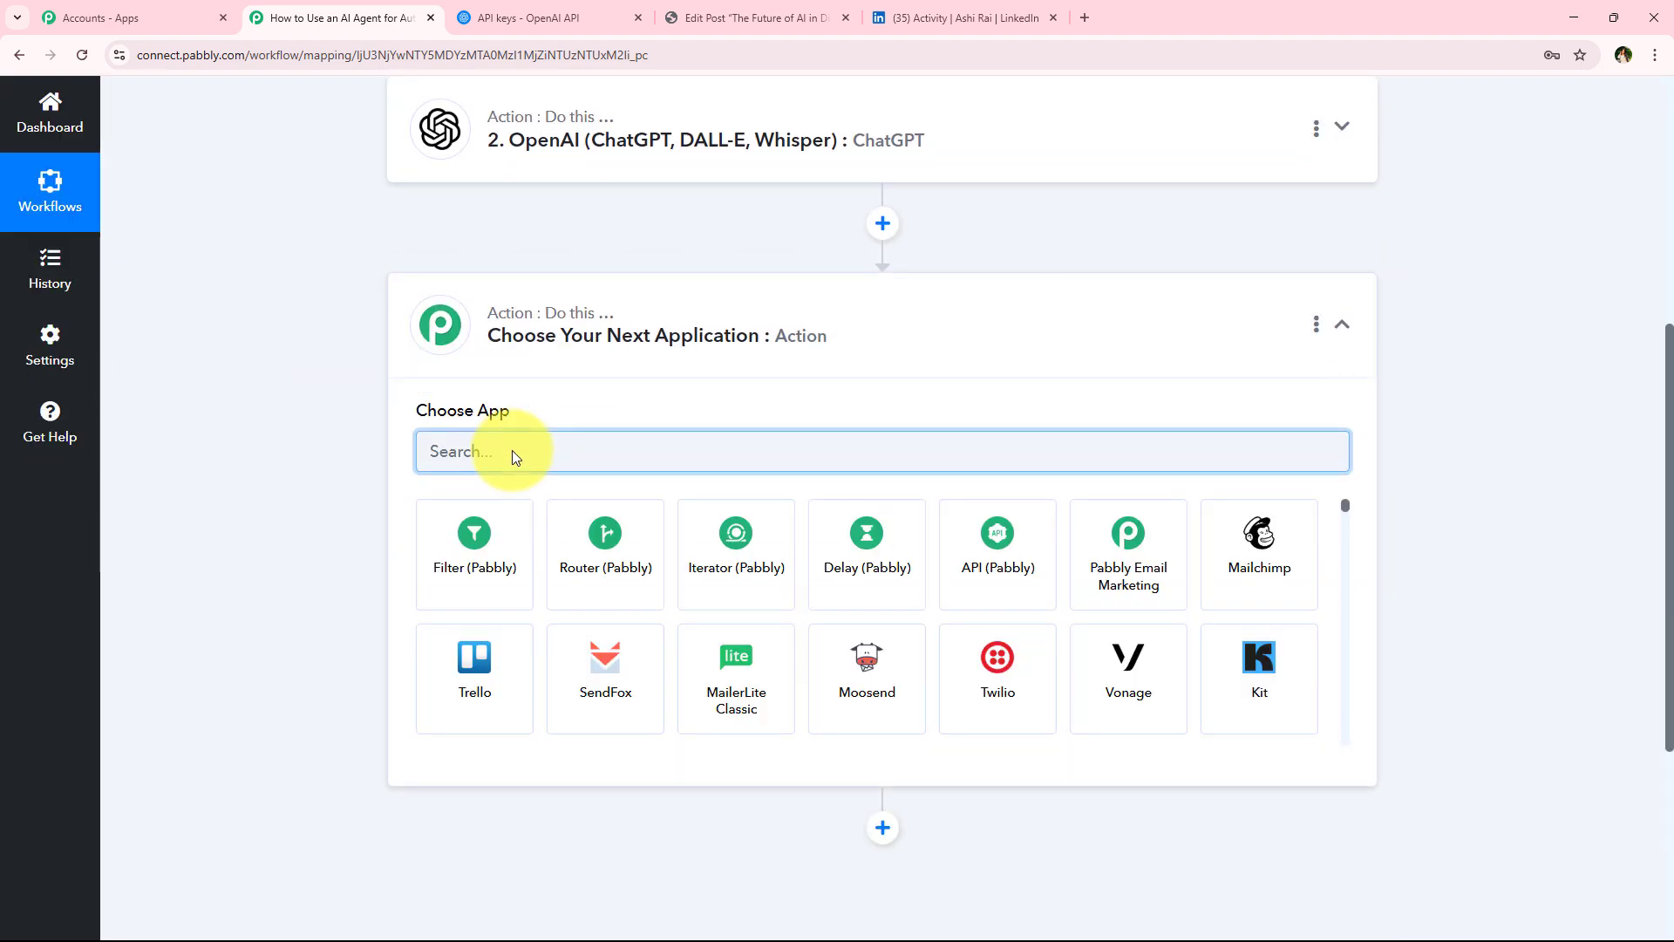
pyautogui.write('li')
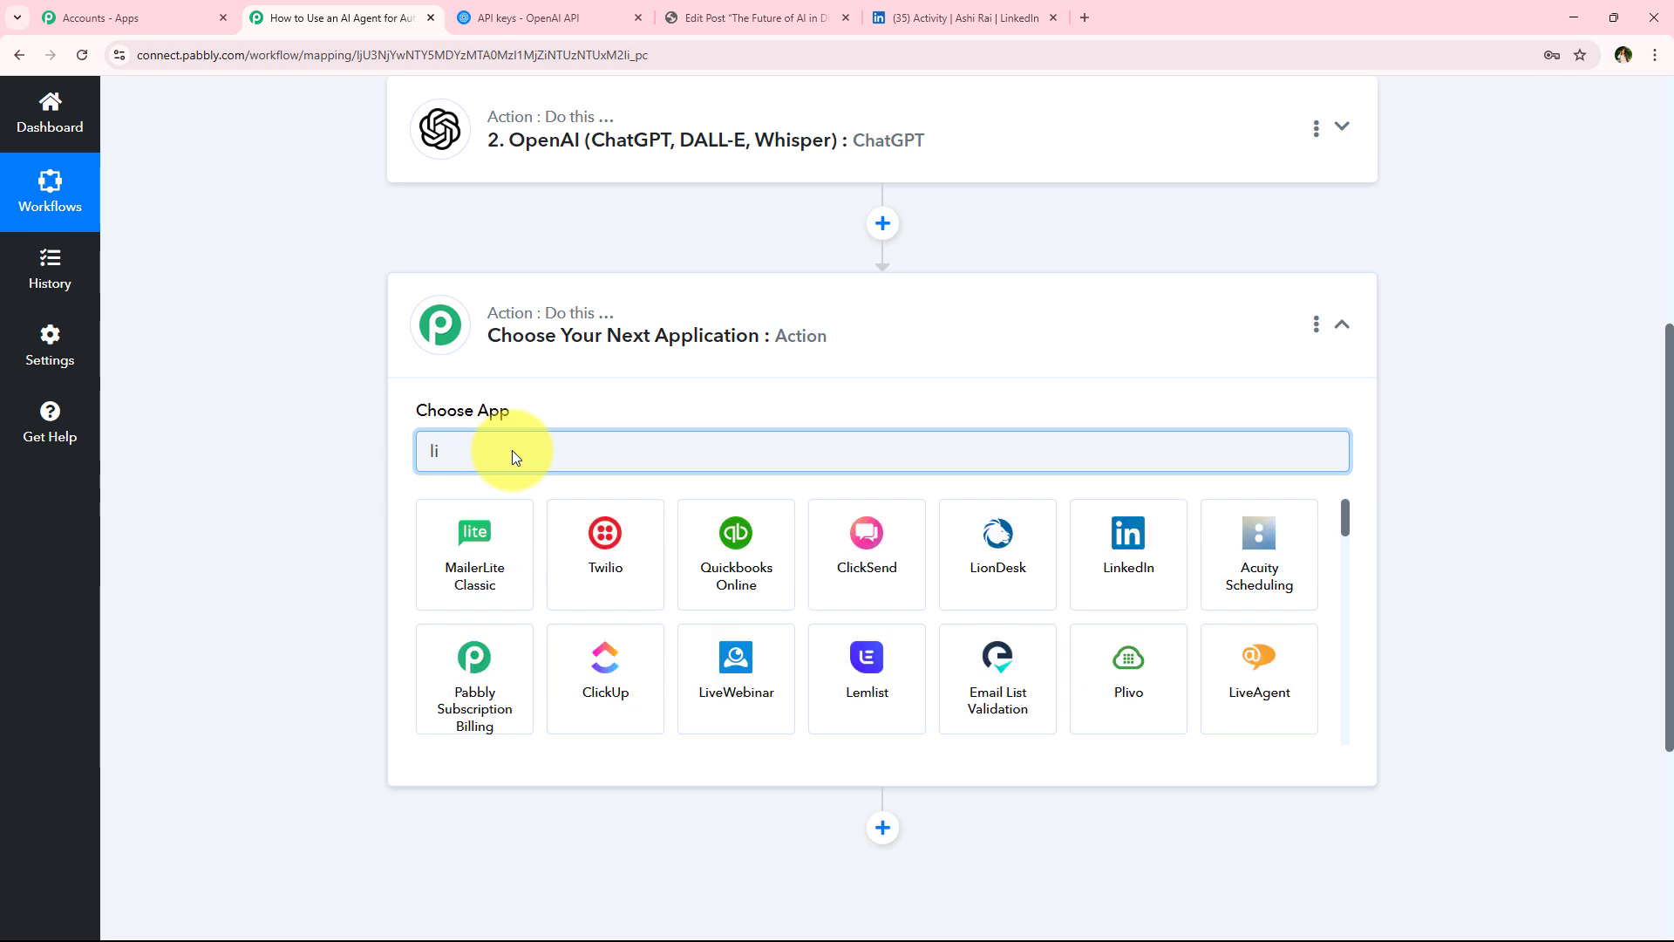
pyautogui.write('n')
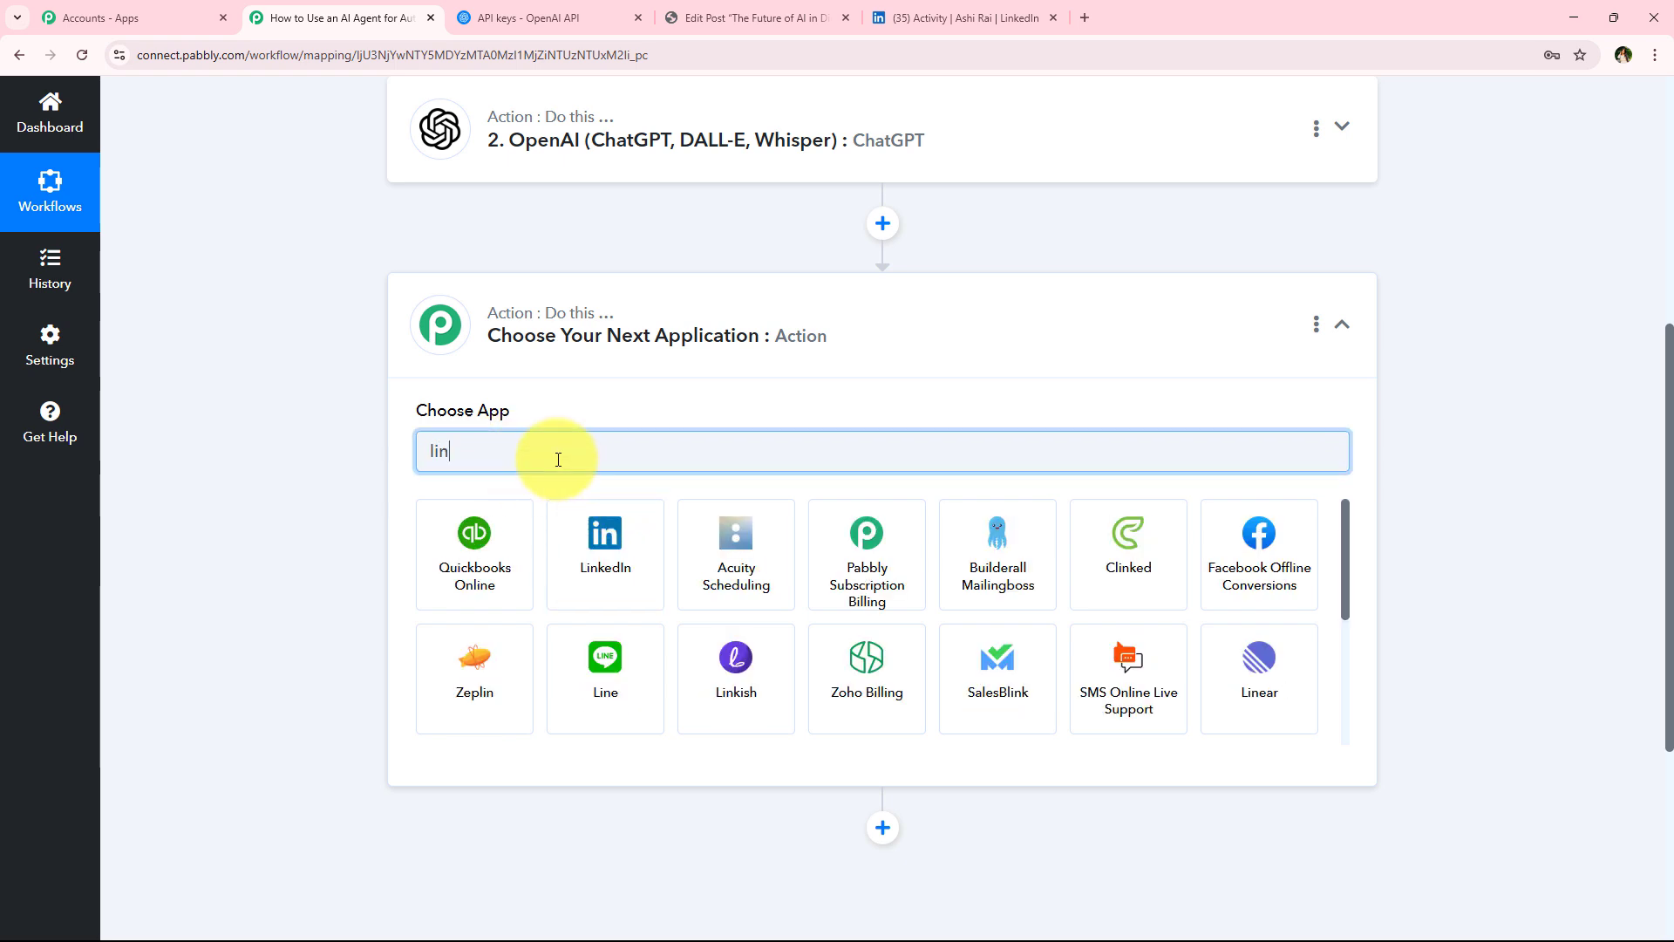
pyautogui.write('ke')
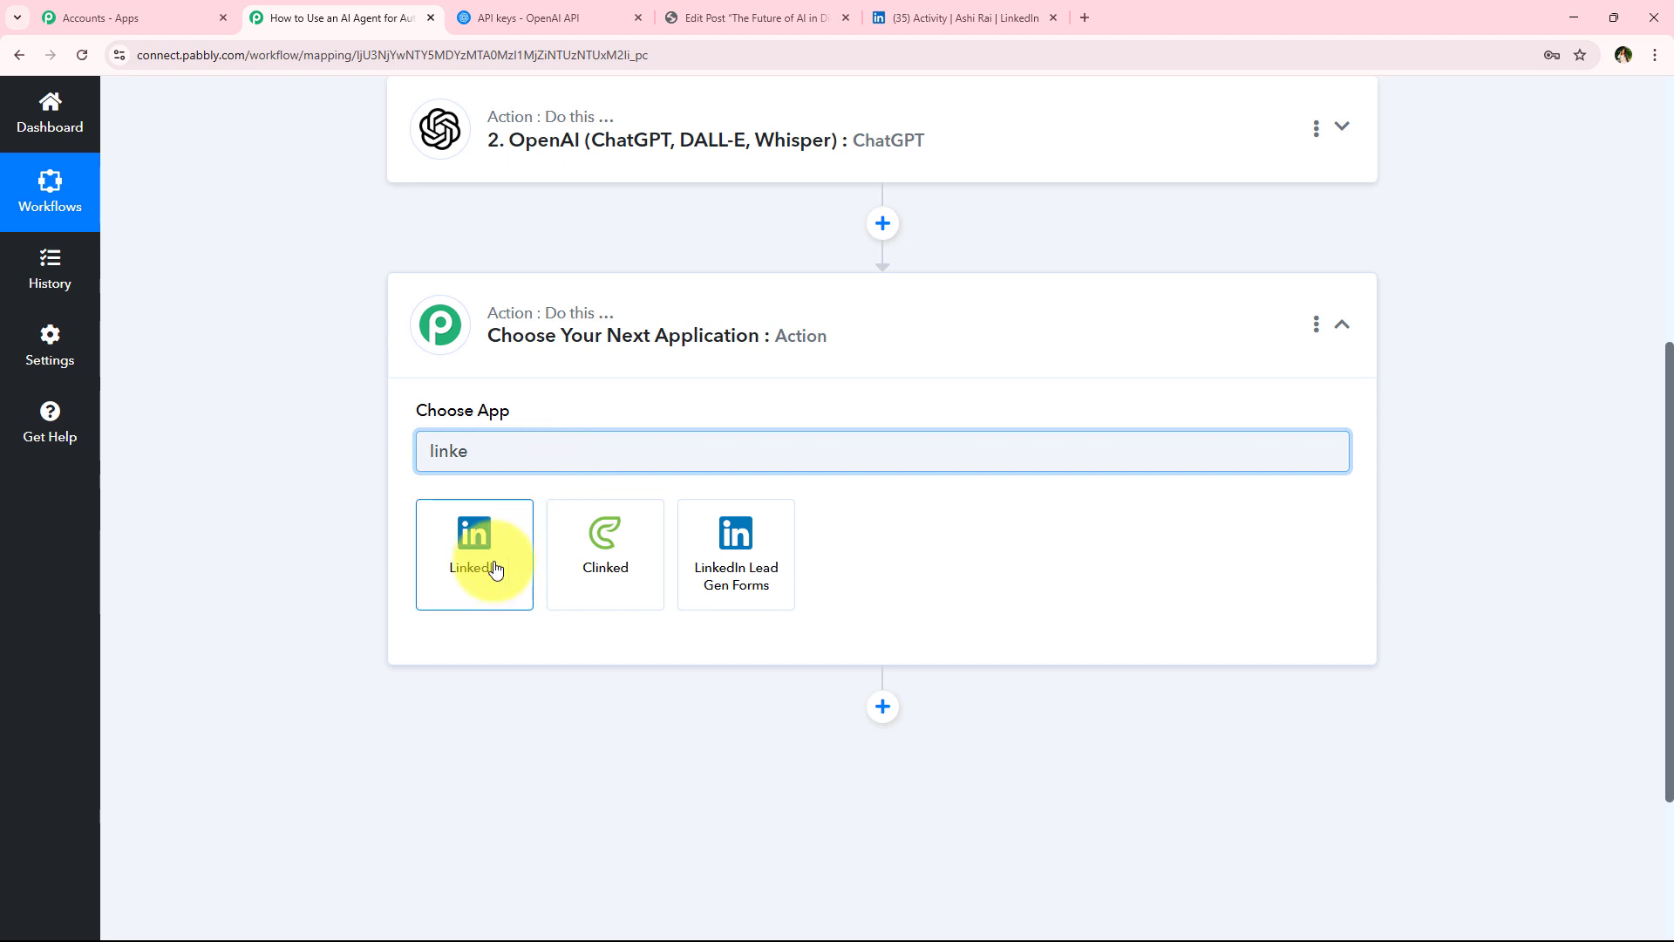
pyautogui.click(491, 565)
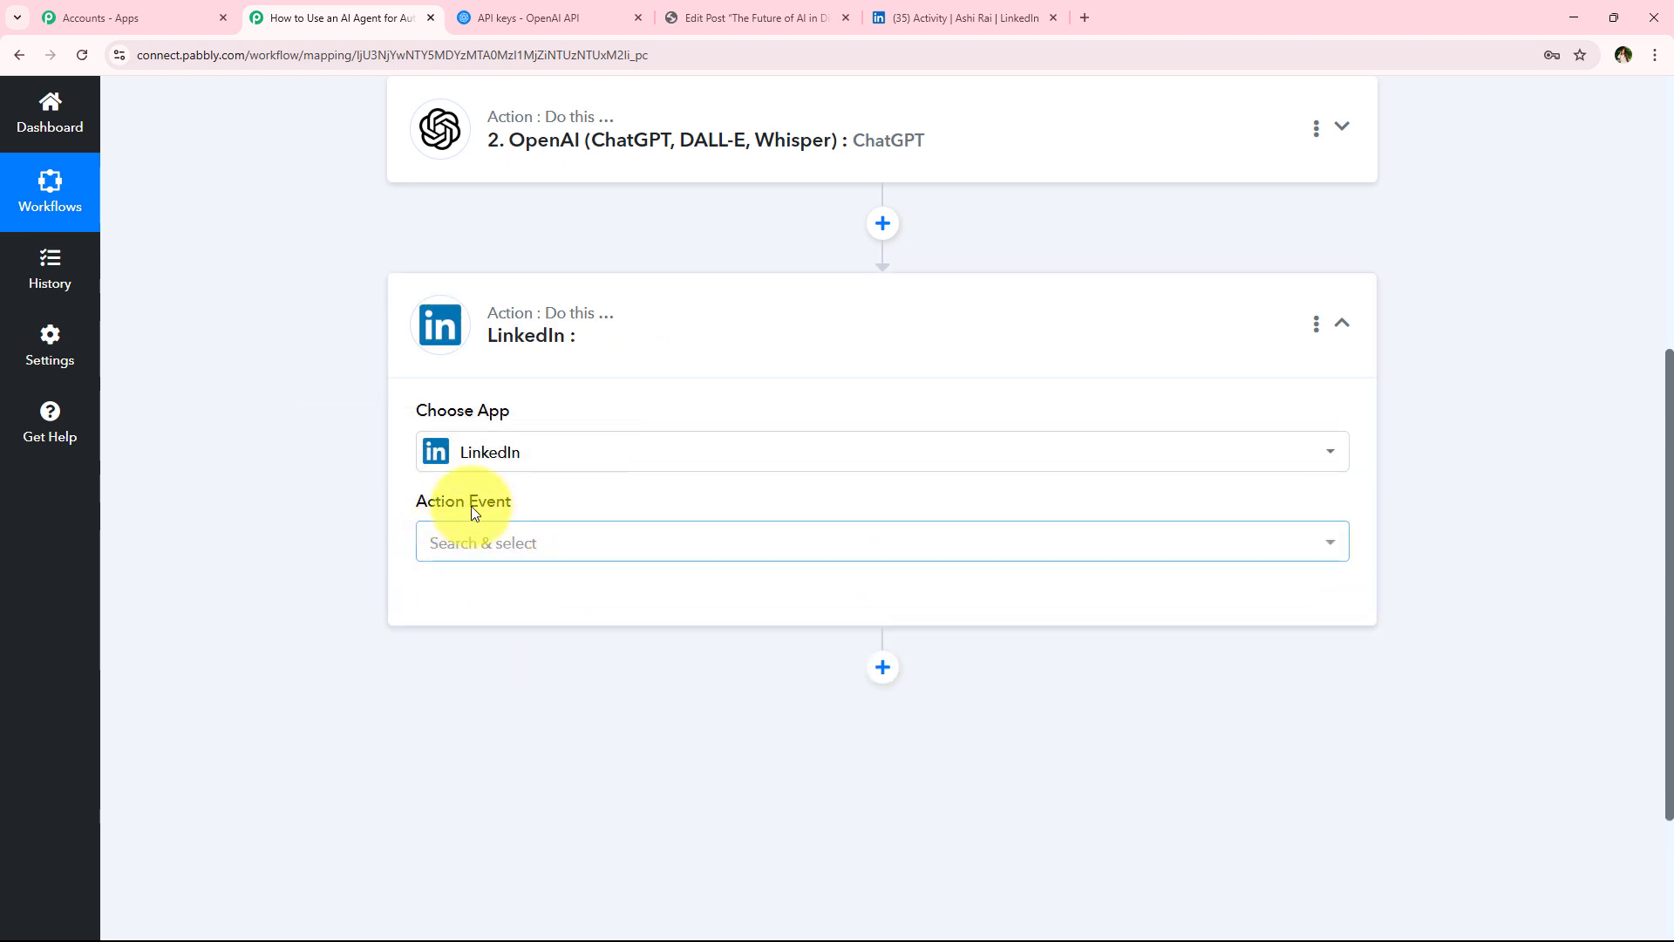
# Set the LinkedIn action event to Share Simple Text
pyautogui.click(462, 540)
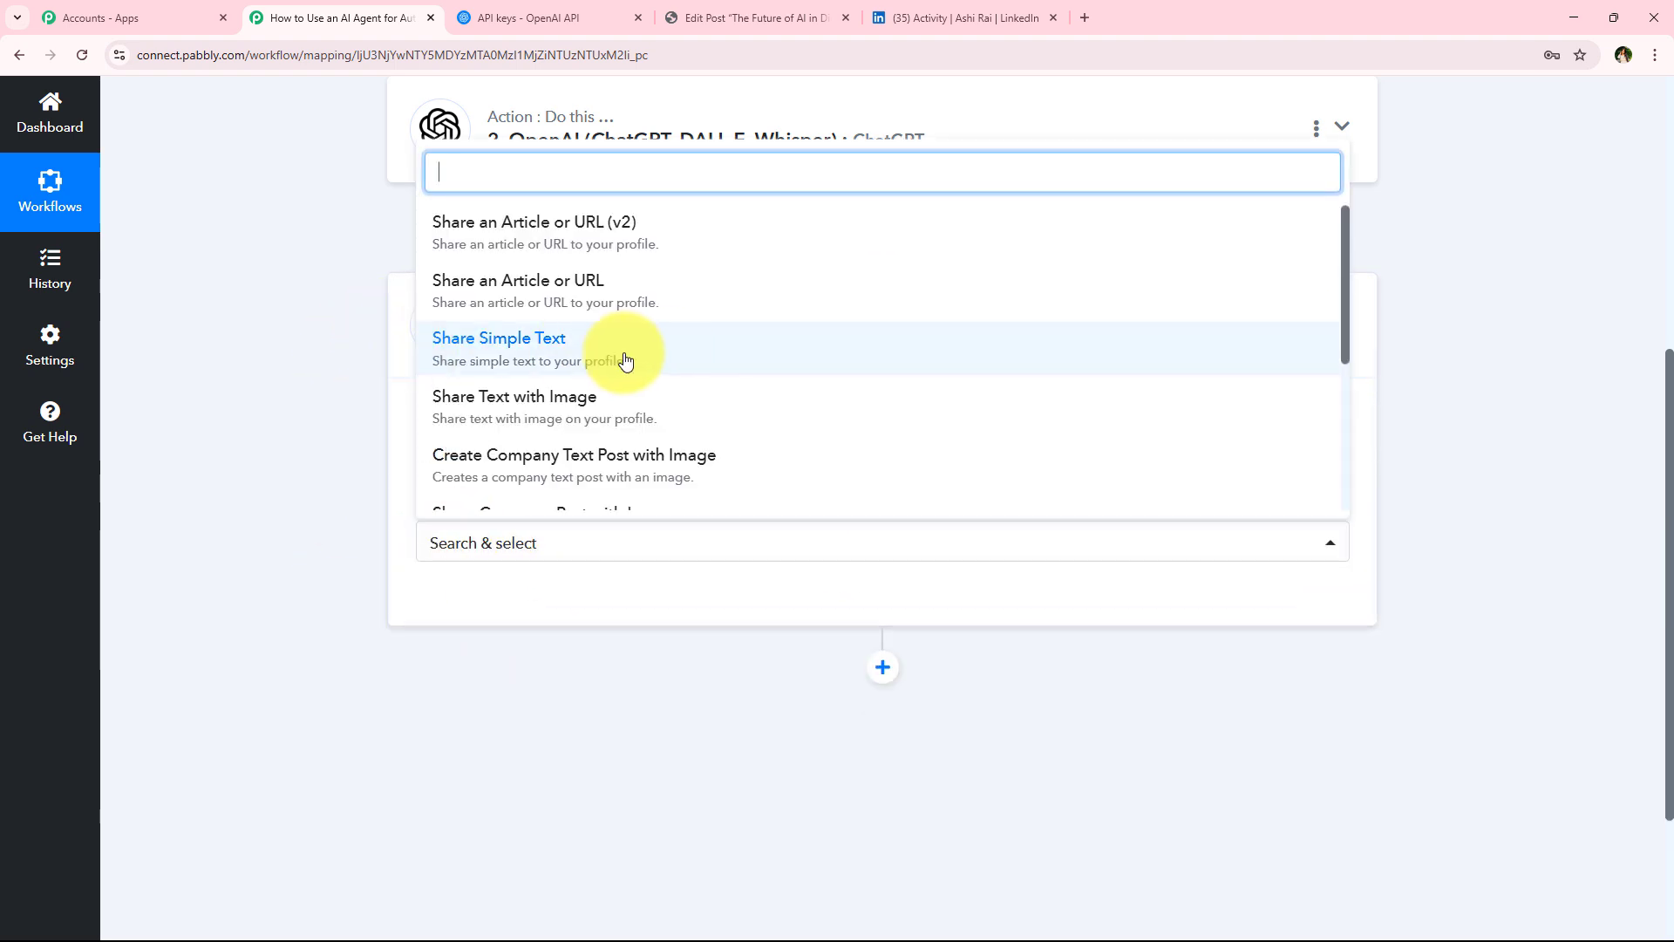
pyautogui.click(785, 348)
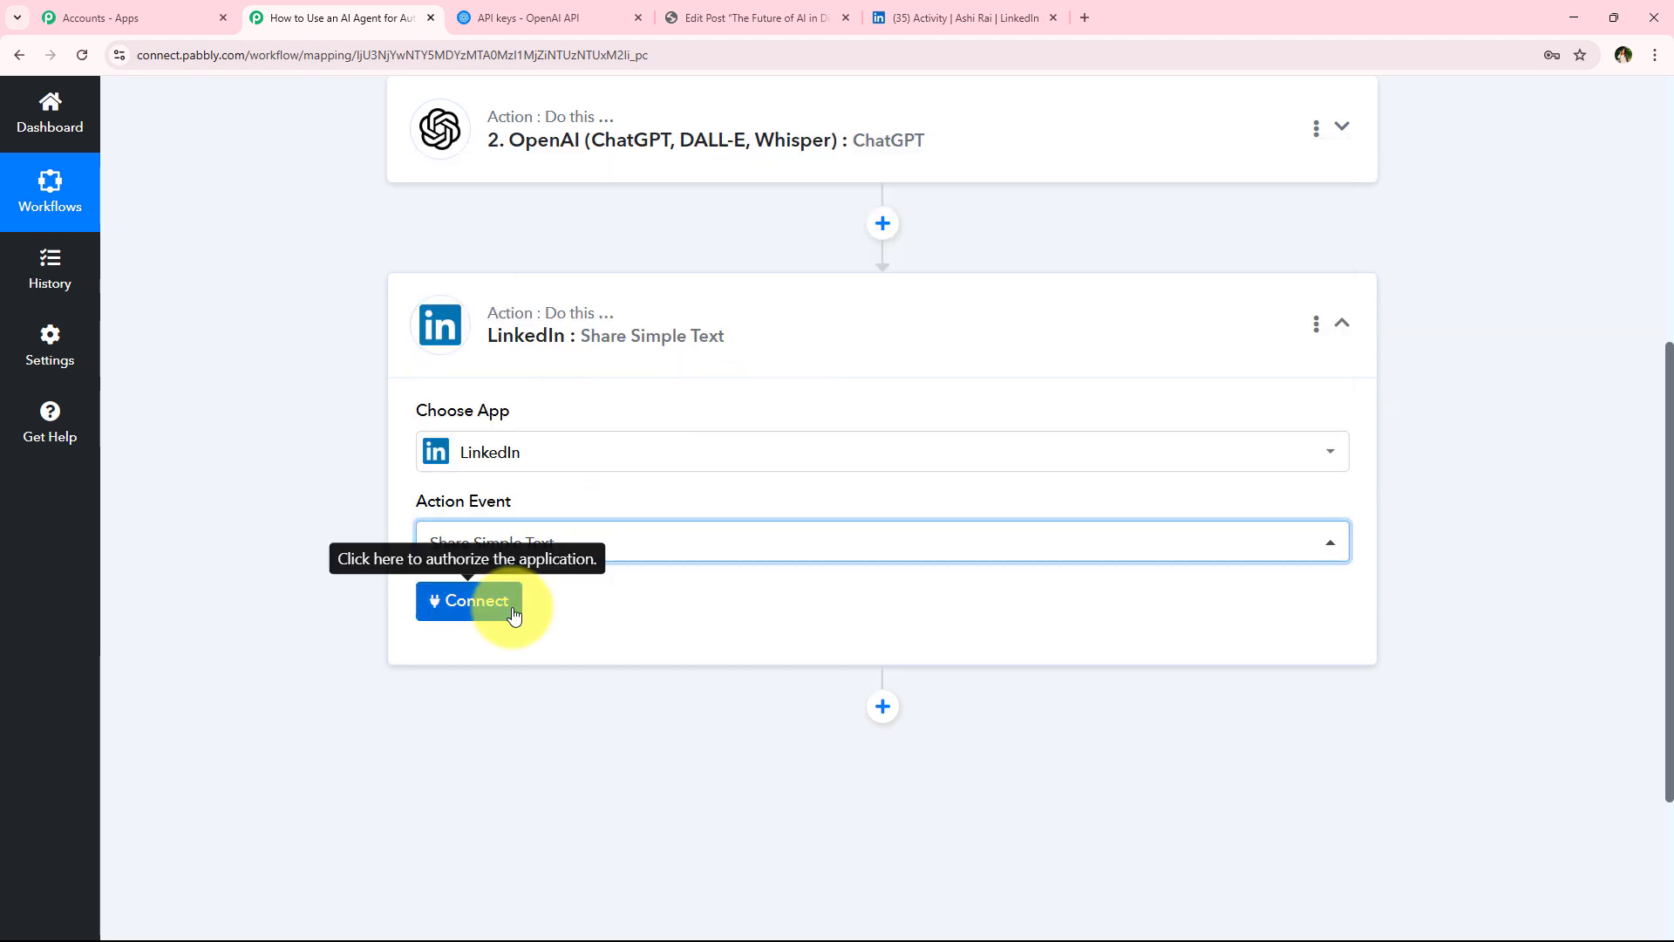
# Add a new LinkedIn connection and sign in to authorize the LinkedIn account
pyautogui.click(486, 601)
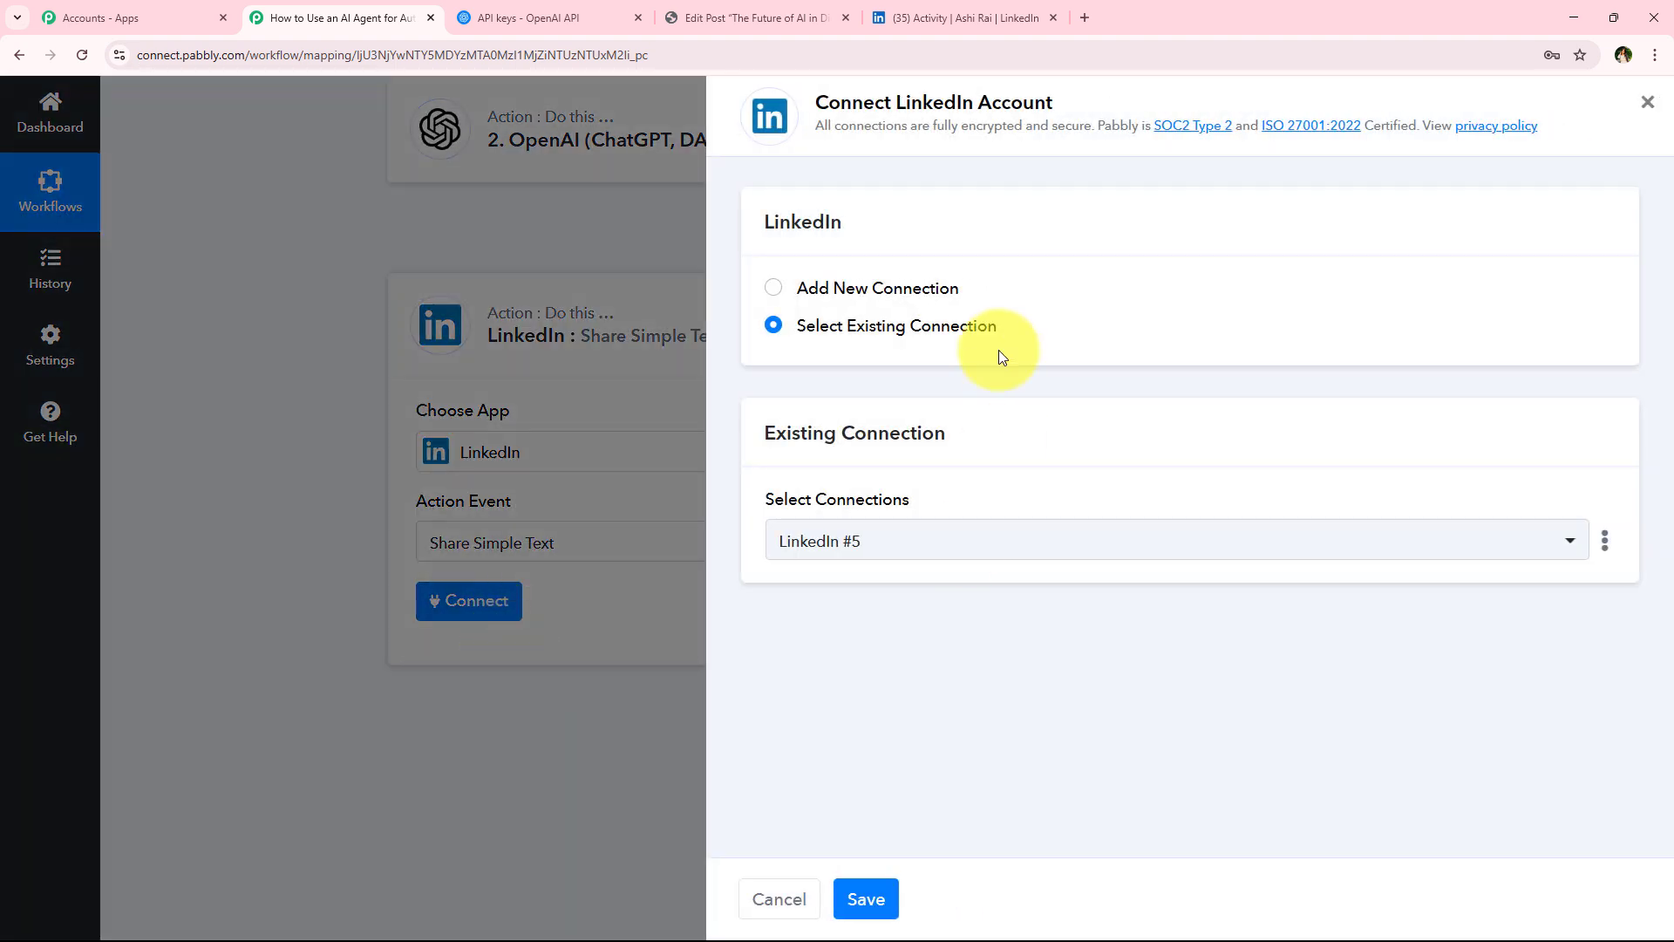
pyautogui.click(930, 291)
pyautogui.click(922, 326)
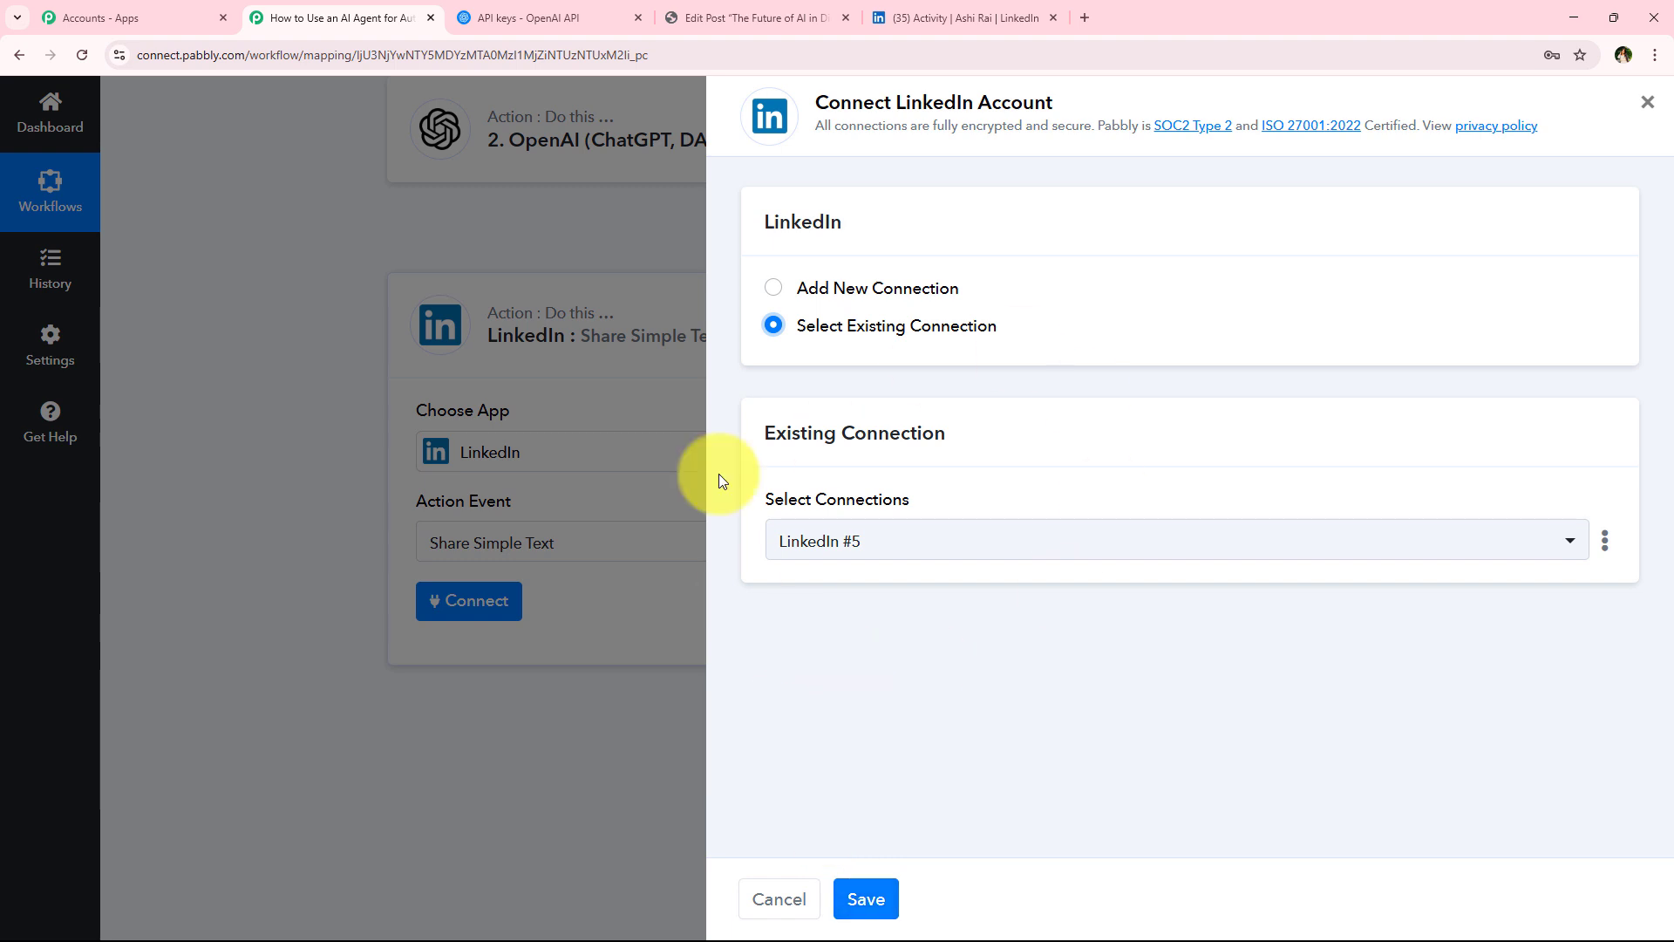
pyautogui.click(839, 297)
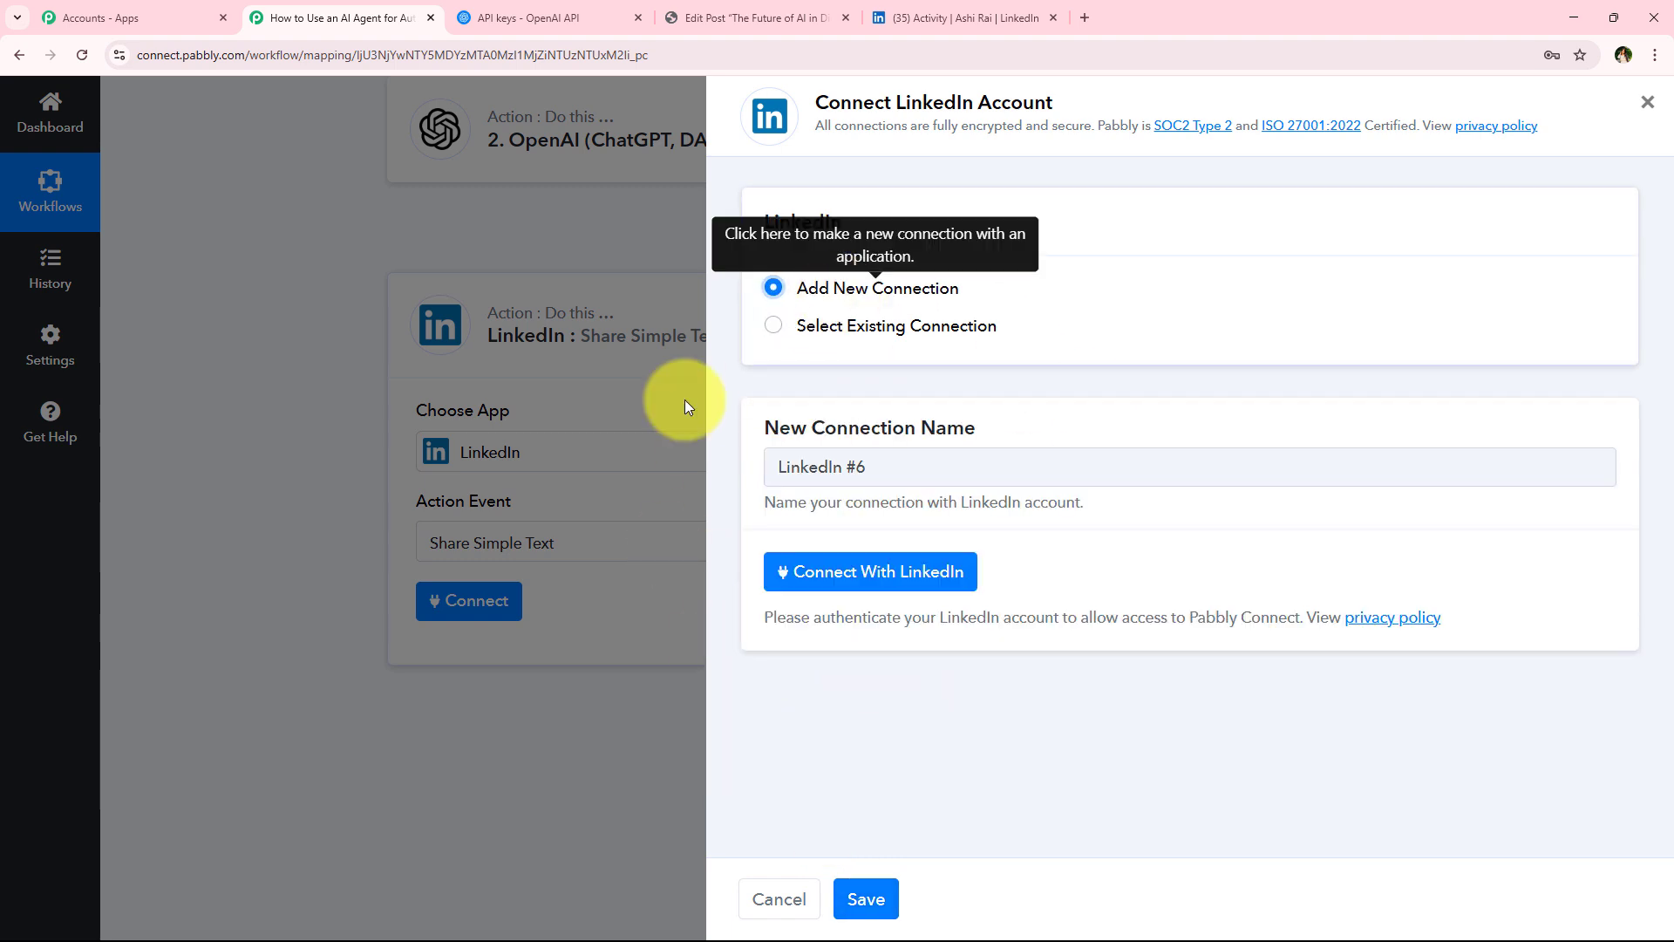
pyautogui.click(855, 576)
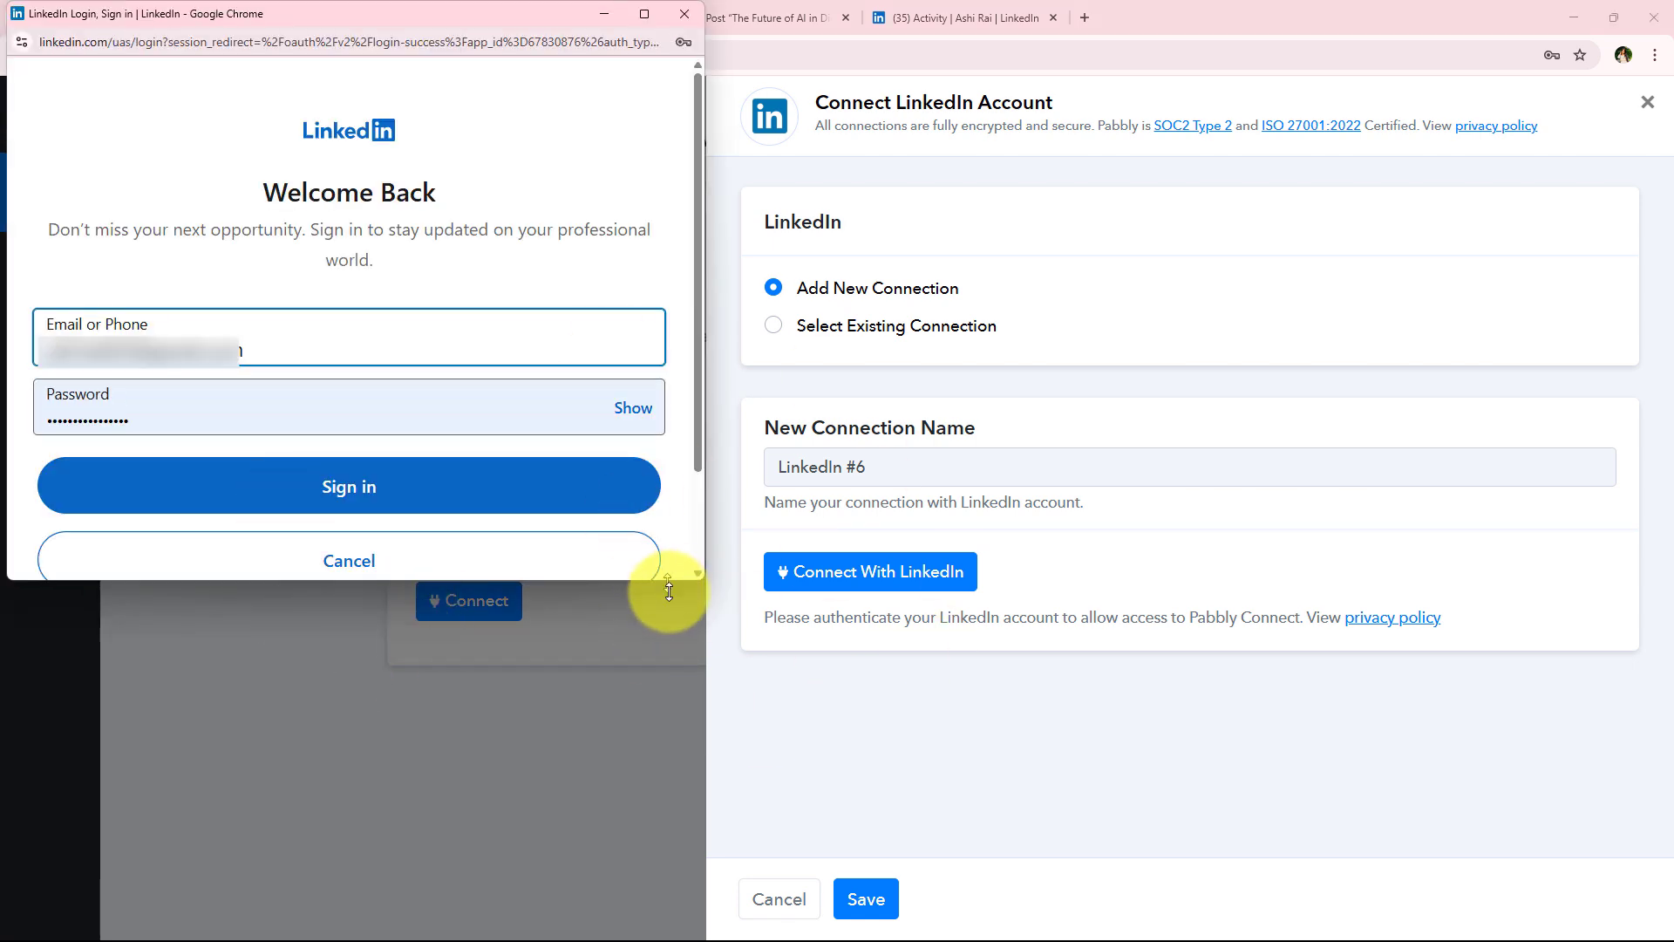
pyautogui.moveTo(669, 592); pyautogui.dragTo(669, 658)
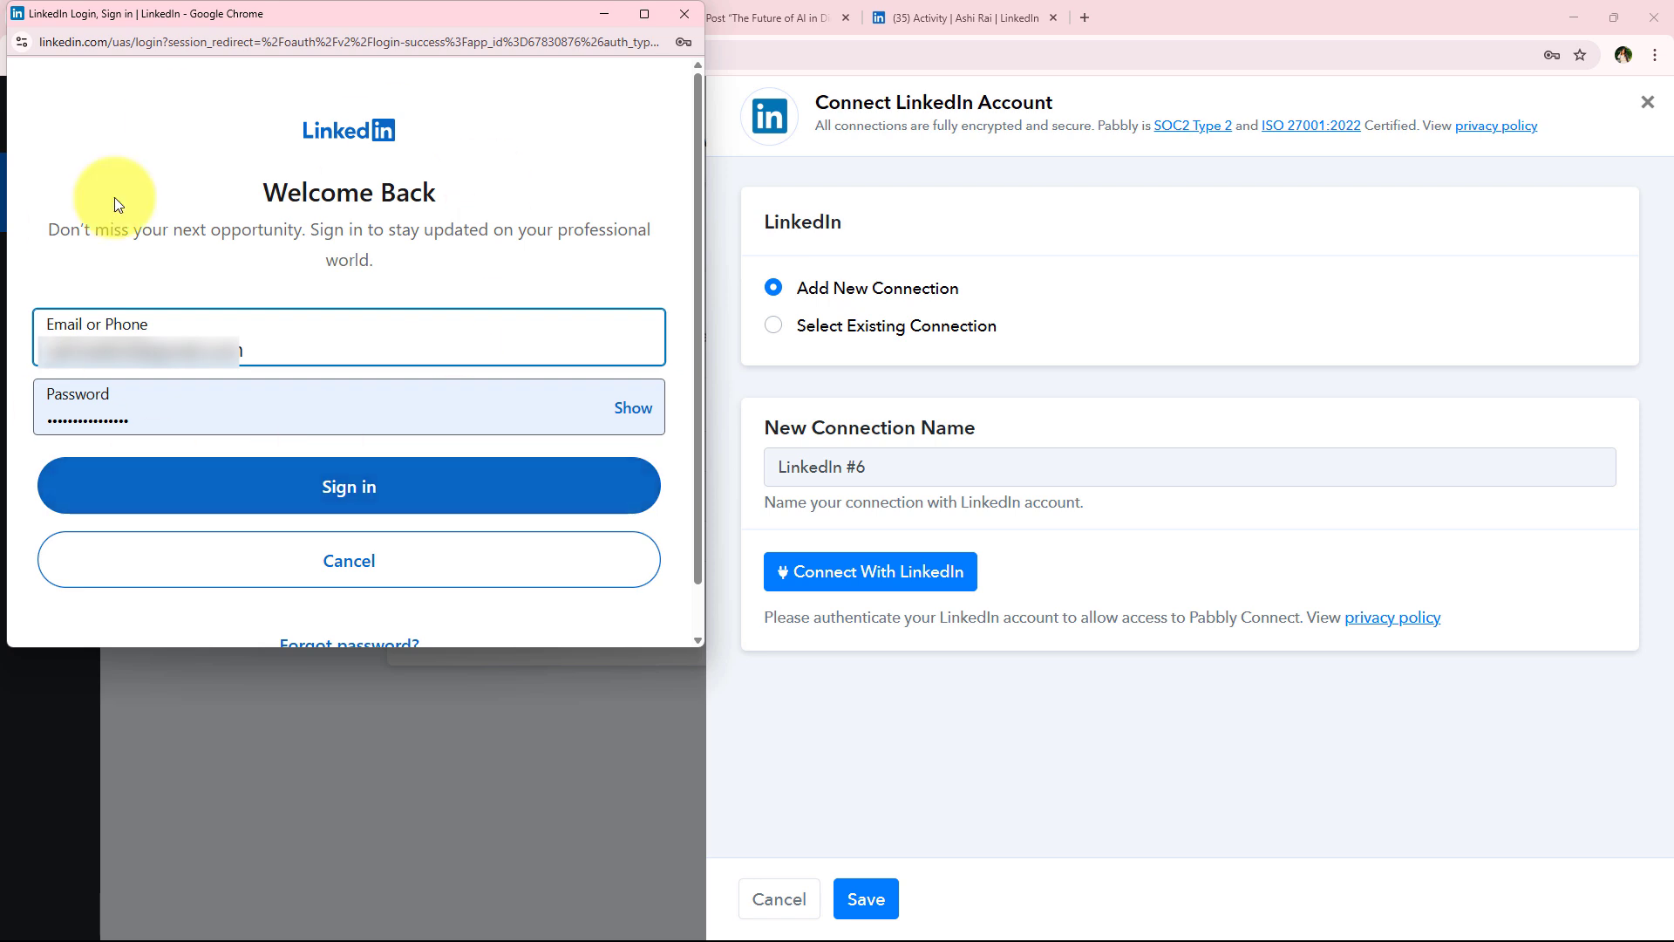
pyautogui.click(424, 504)
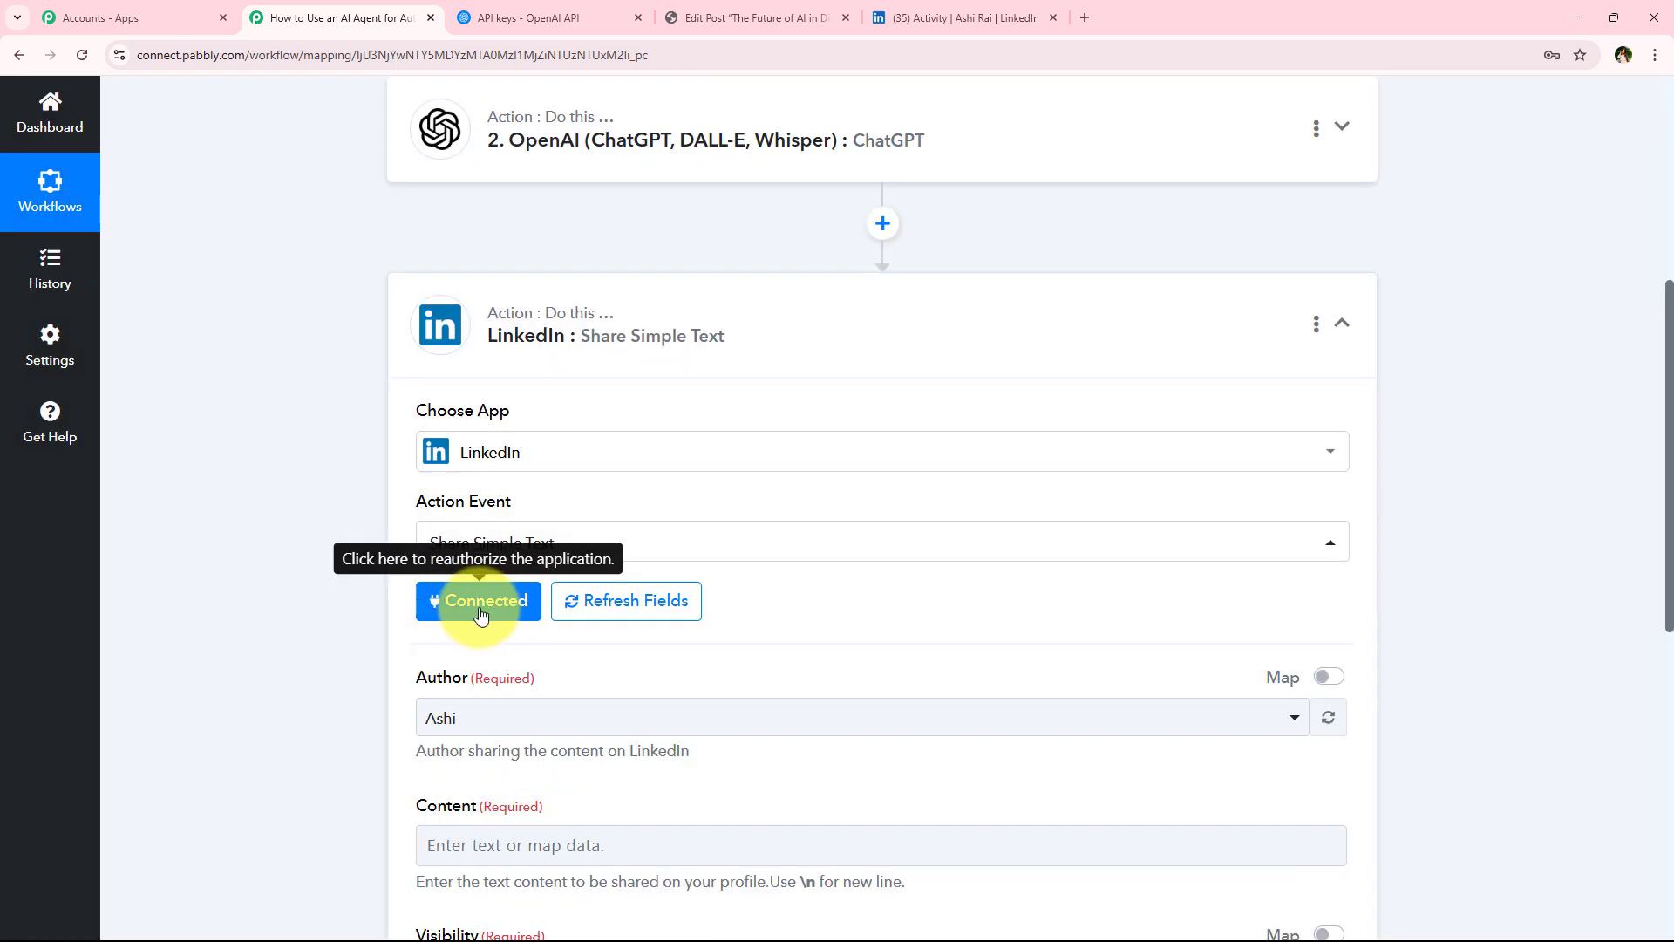
# Map the ChatGPT Choices 0 Message Content into the LinkedIn post's Content field
pyautogui.scroll(-3, 325, 578)
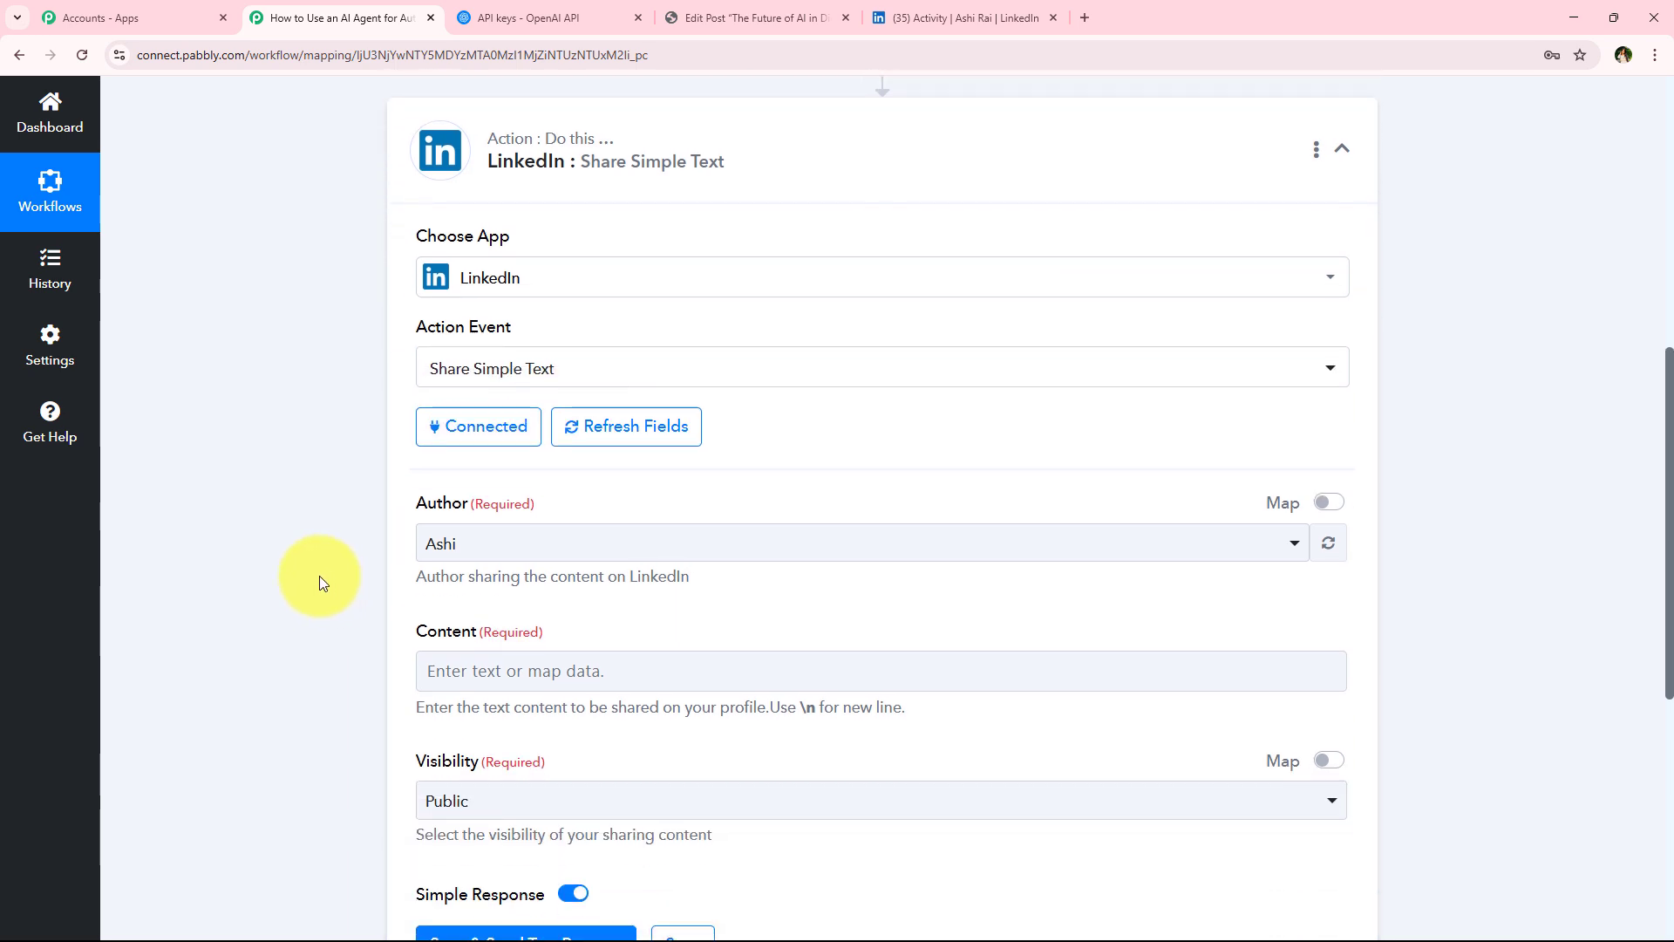
pyautogui.click(458, 456)
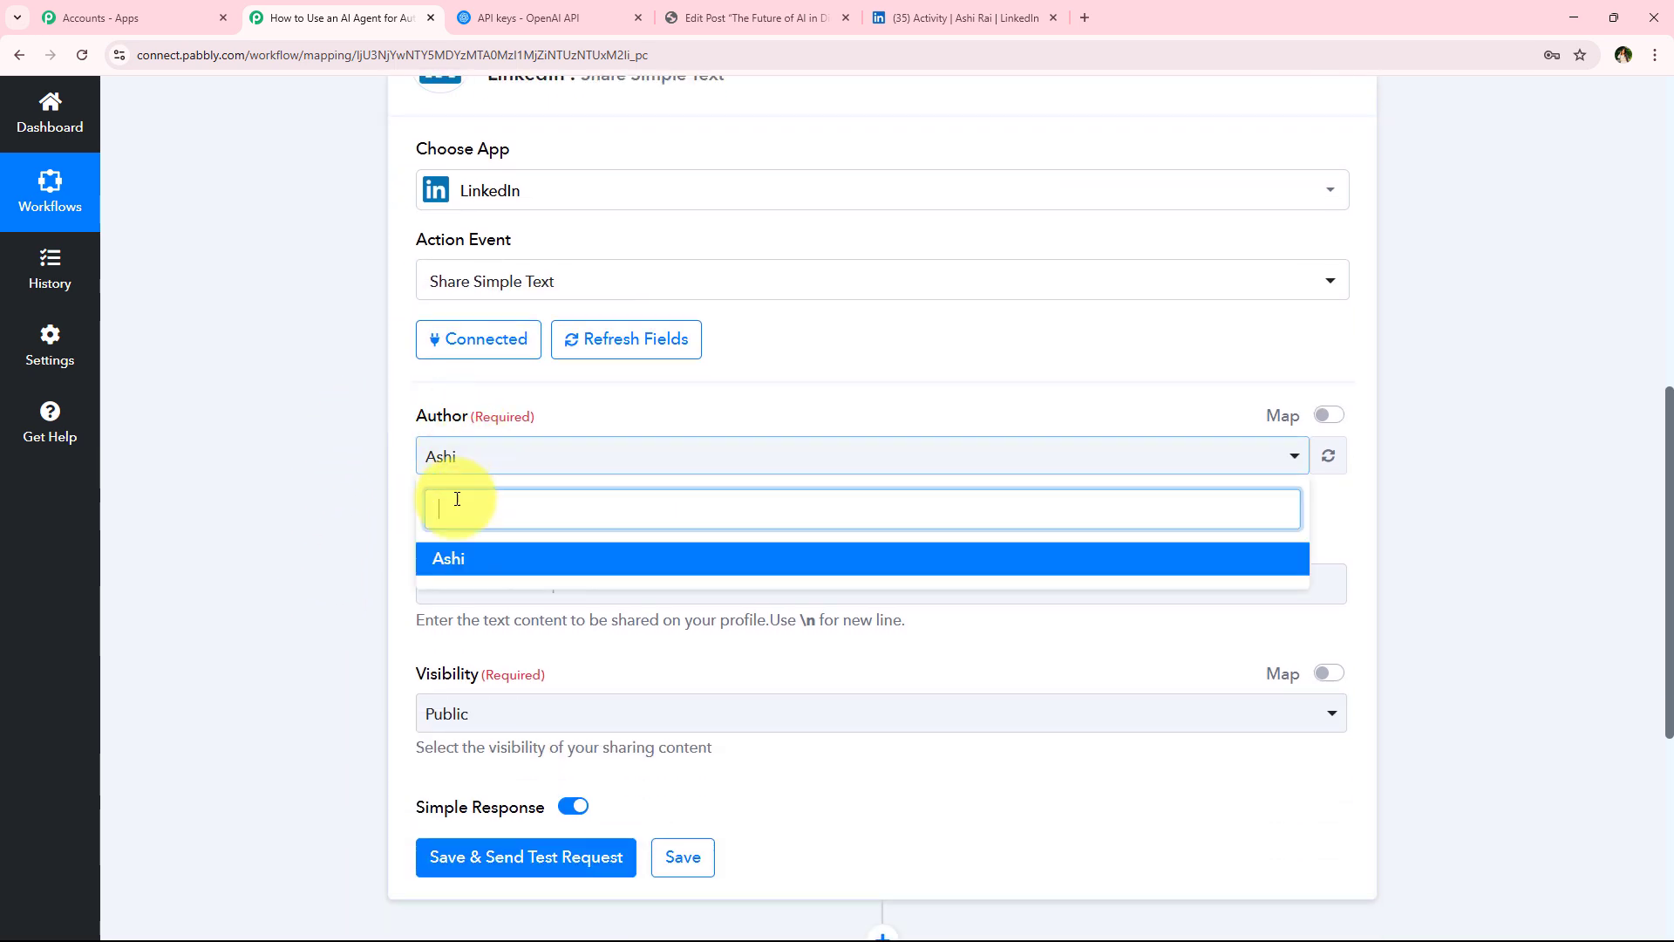
pyautogui.click(279, 520)
pyautogui.scroll(-2, 342, 582)
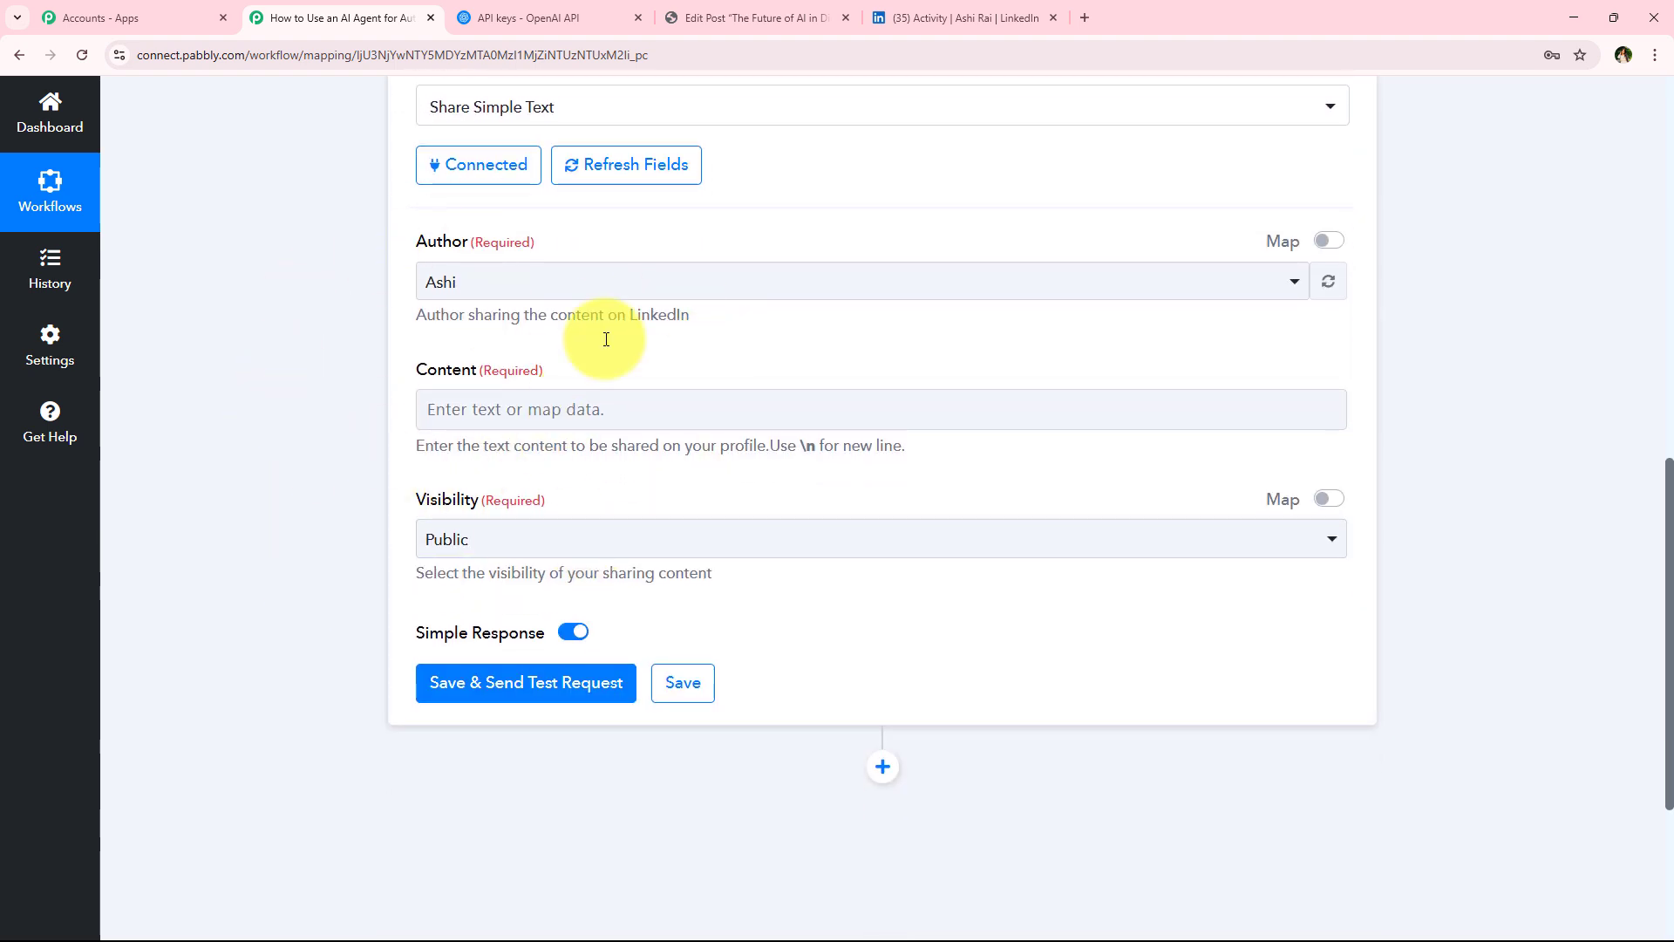
pyautogui.click(547, 400)
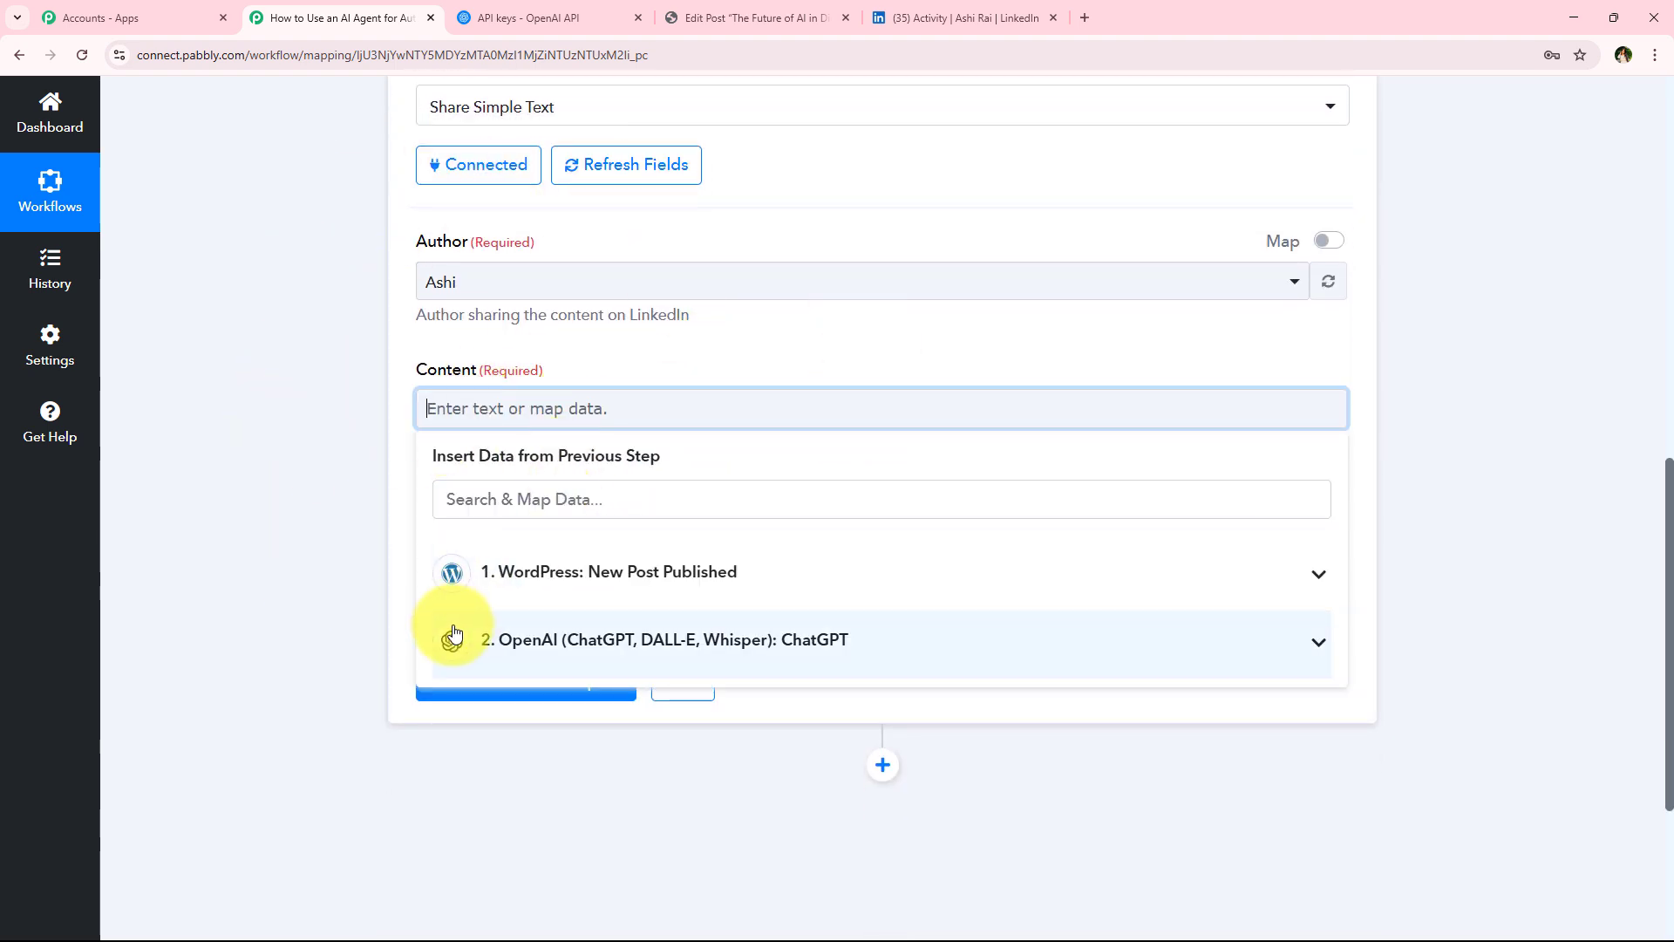
pyautogui.scroll(-1, 293, 572)
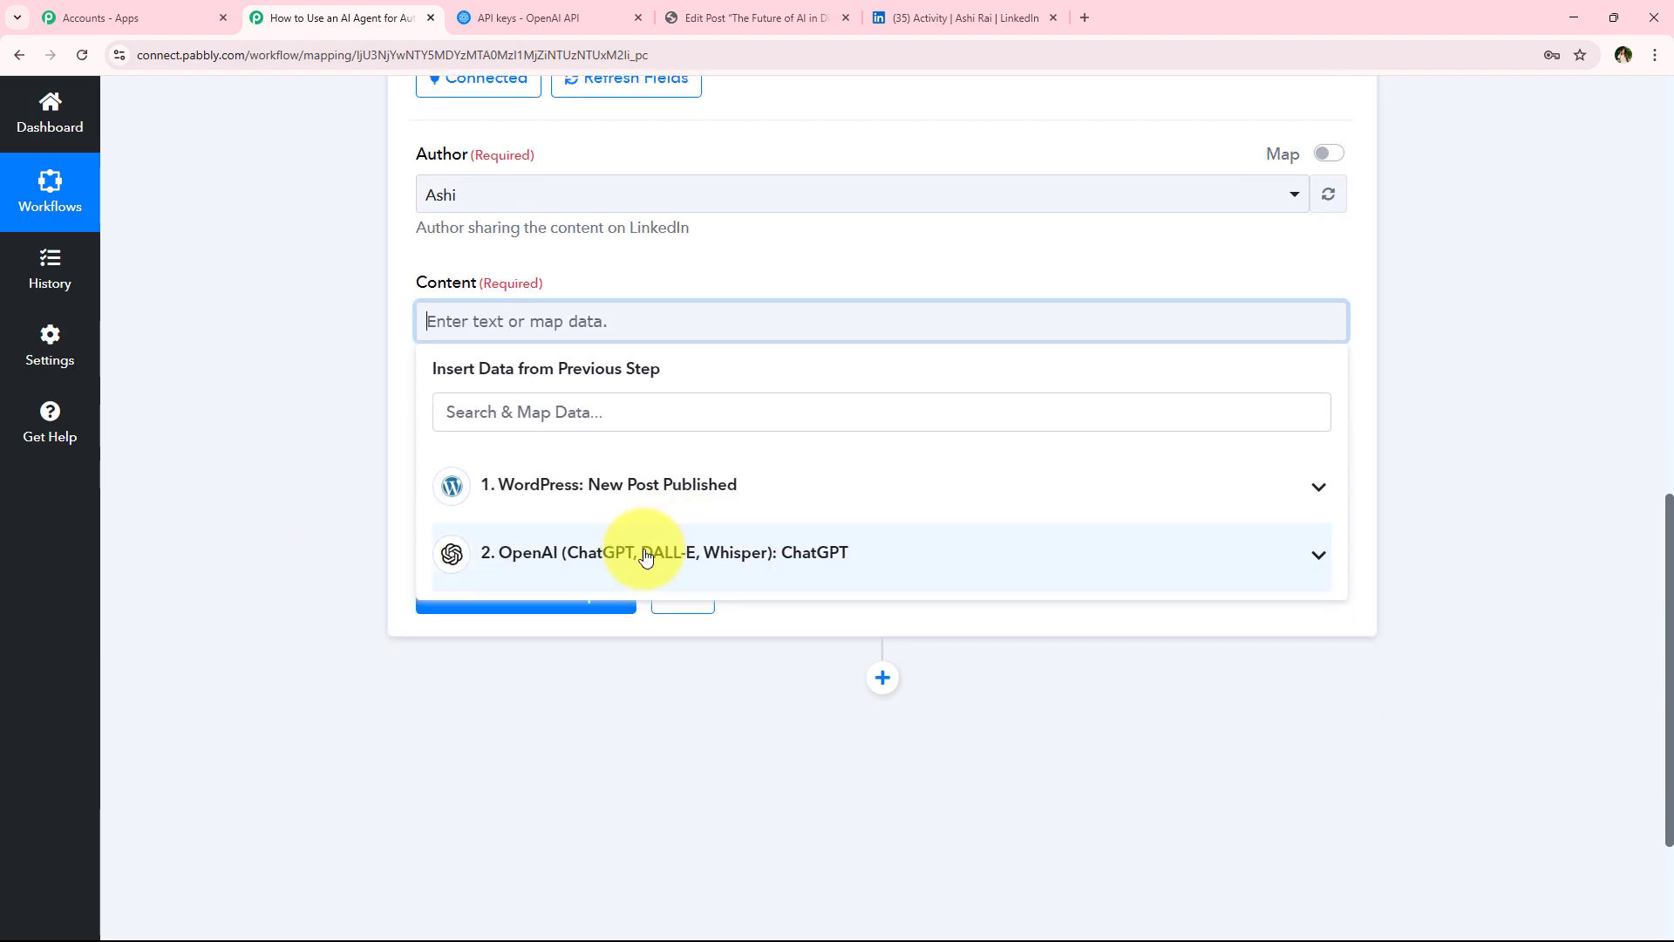
pyautogui.click(643, 551)
pyautogui.scroll(-1, 643, 837)
pyautogui.click(693, 786)
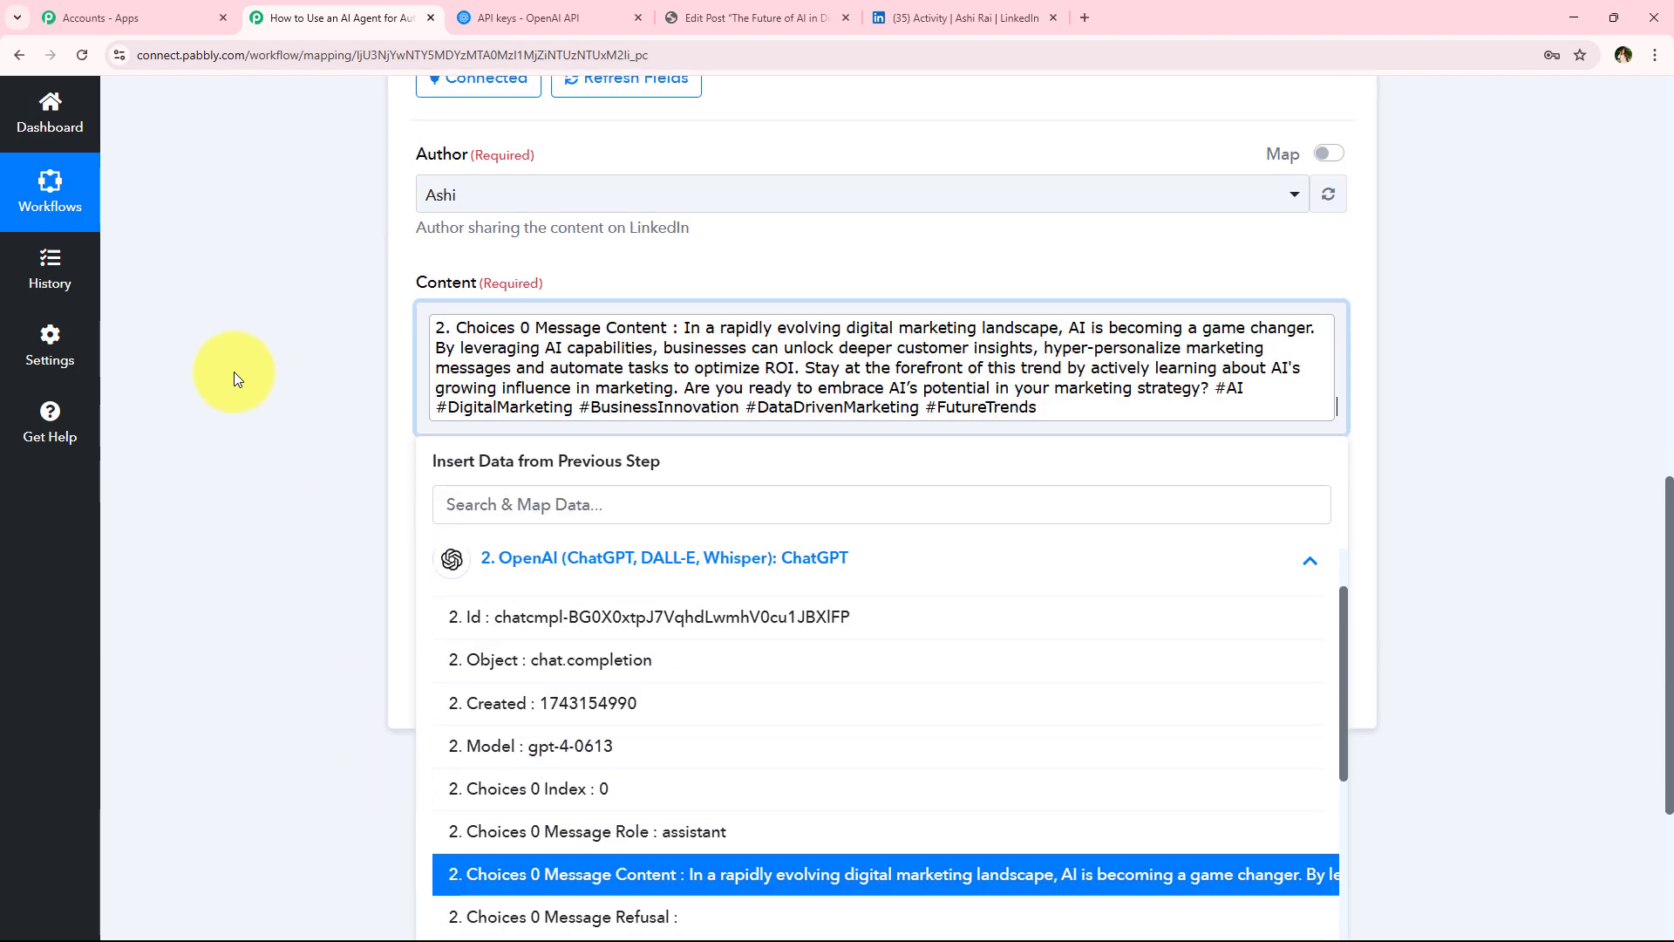
pyautogui.click(236, 373)
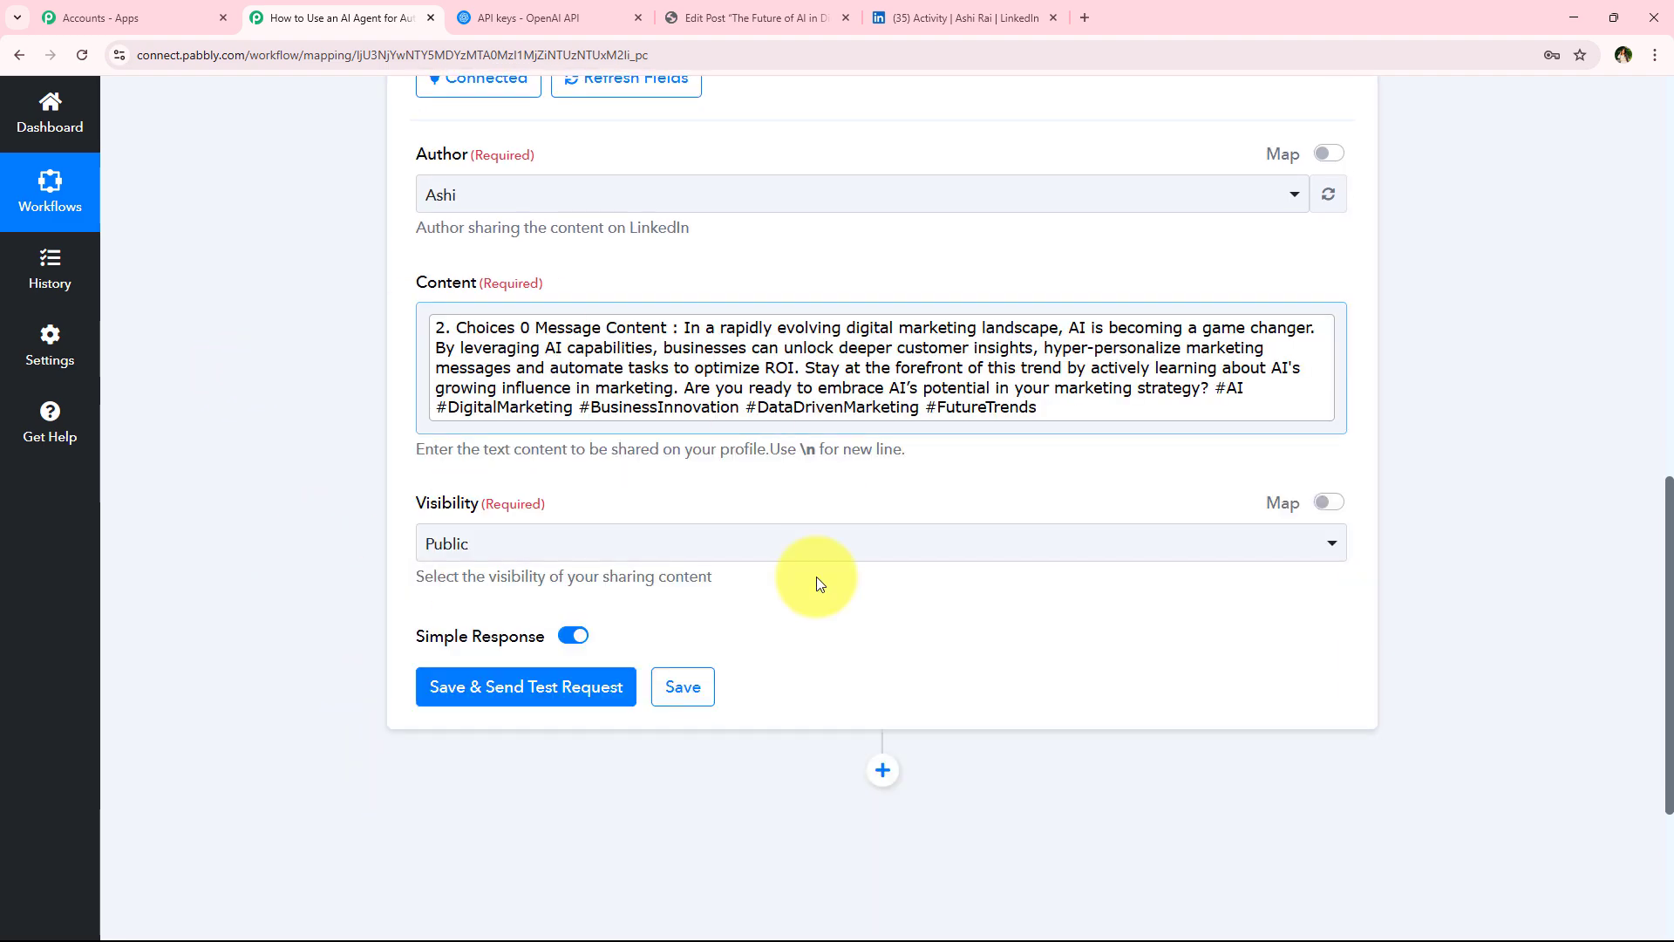
pyautogui.click(1332, 405)
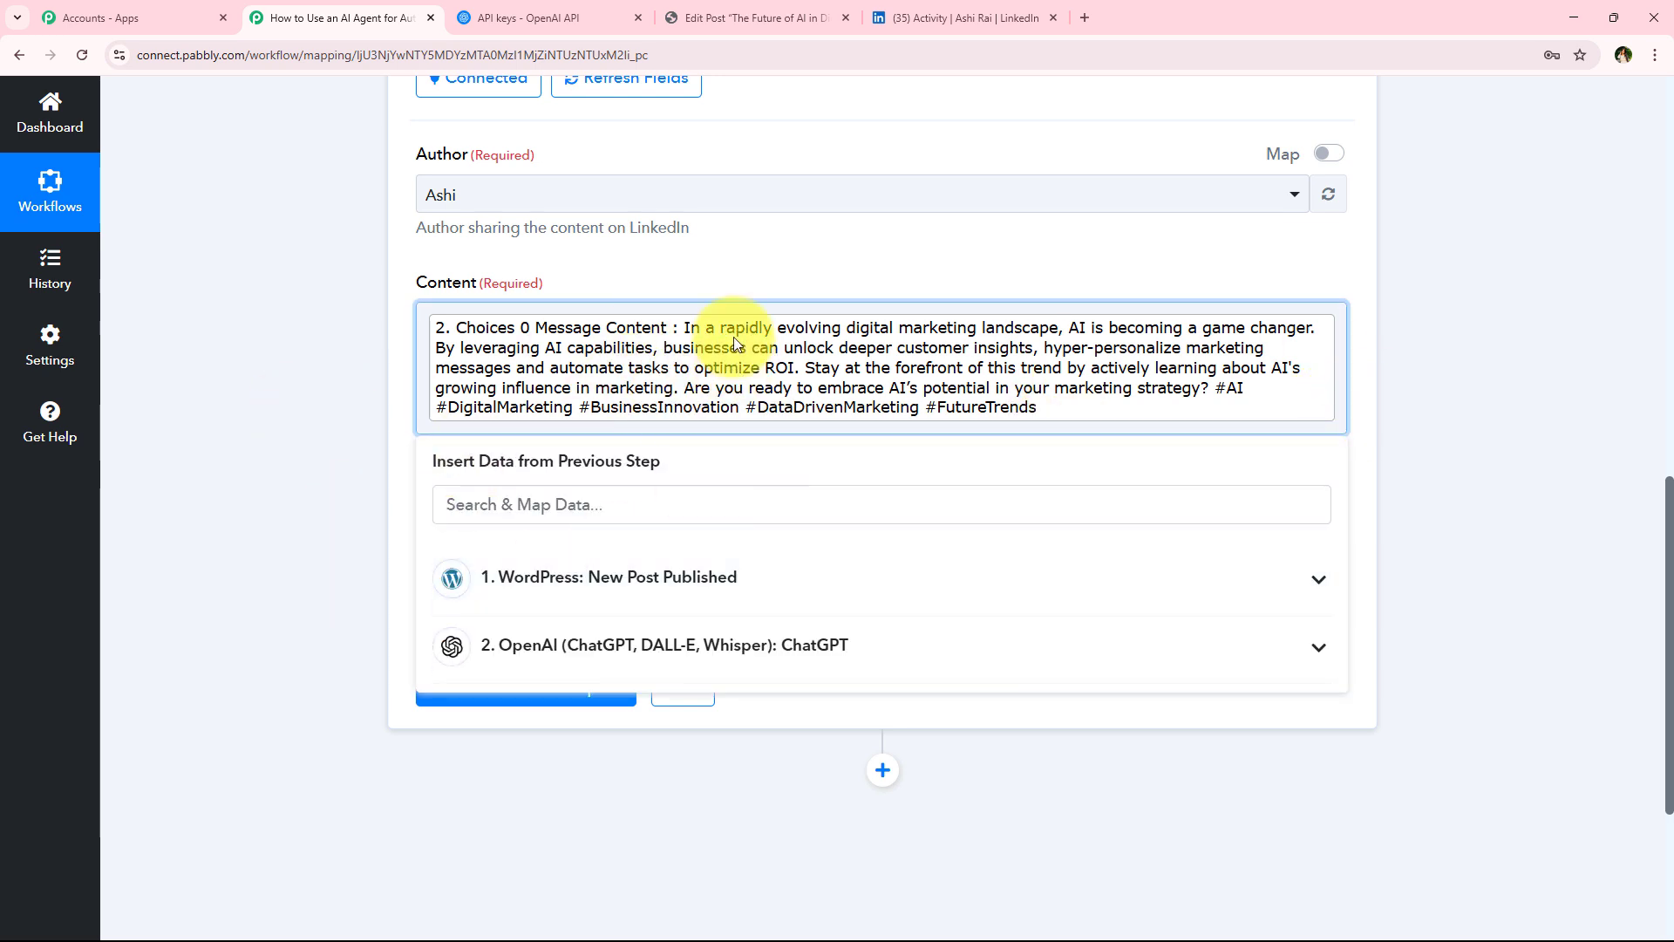
# Append a \n line break and the label View Here: after the mapped summary in Content
pyautogui.click(211, 415)
pyautogui.click(1339, 413)
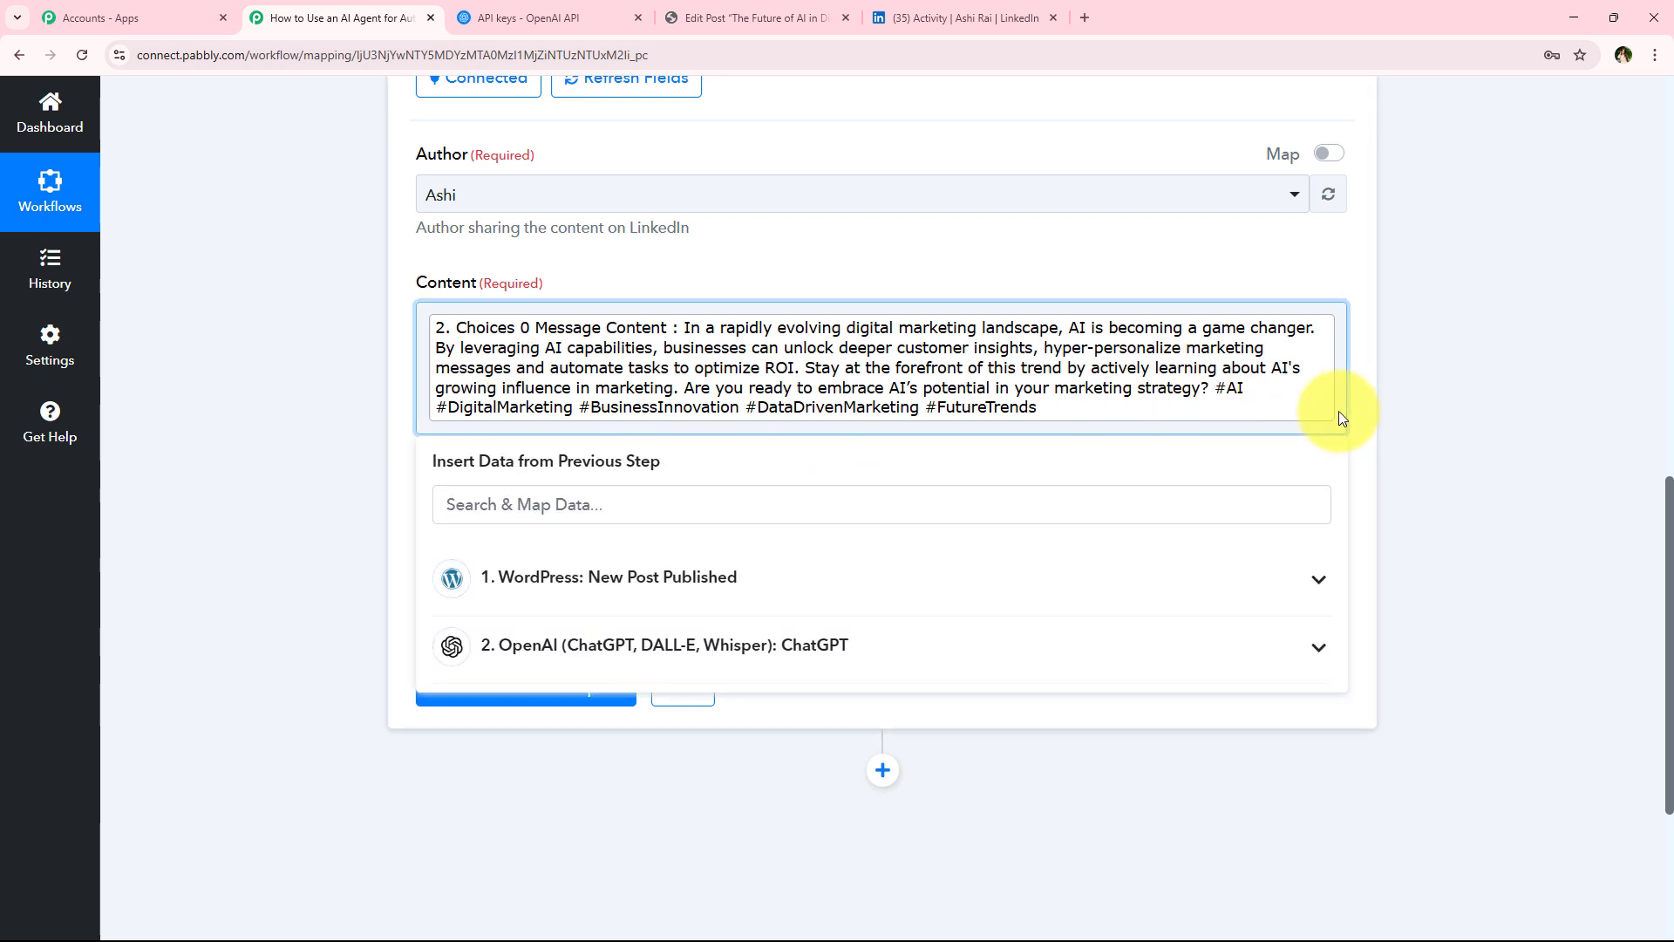
pyautogui.write('\\n')
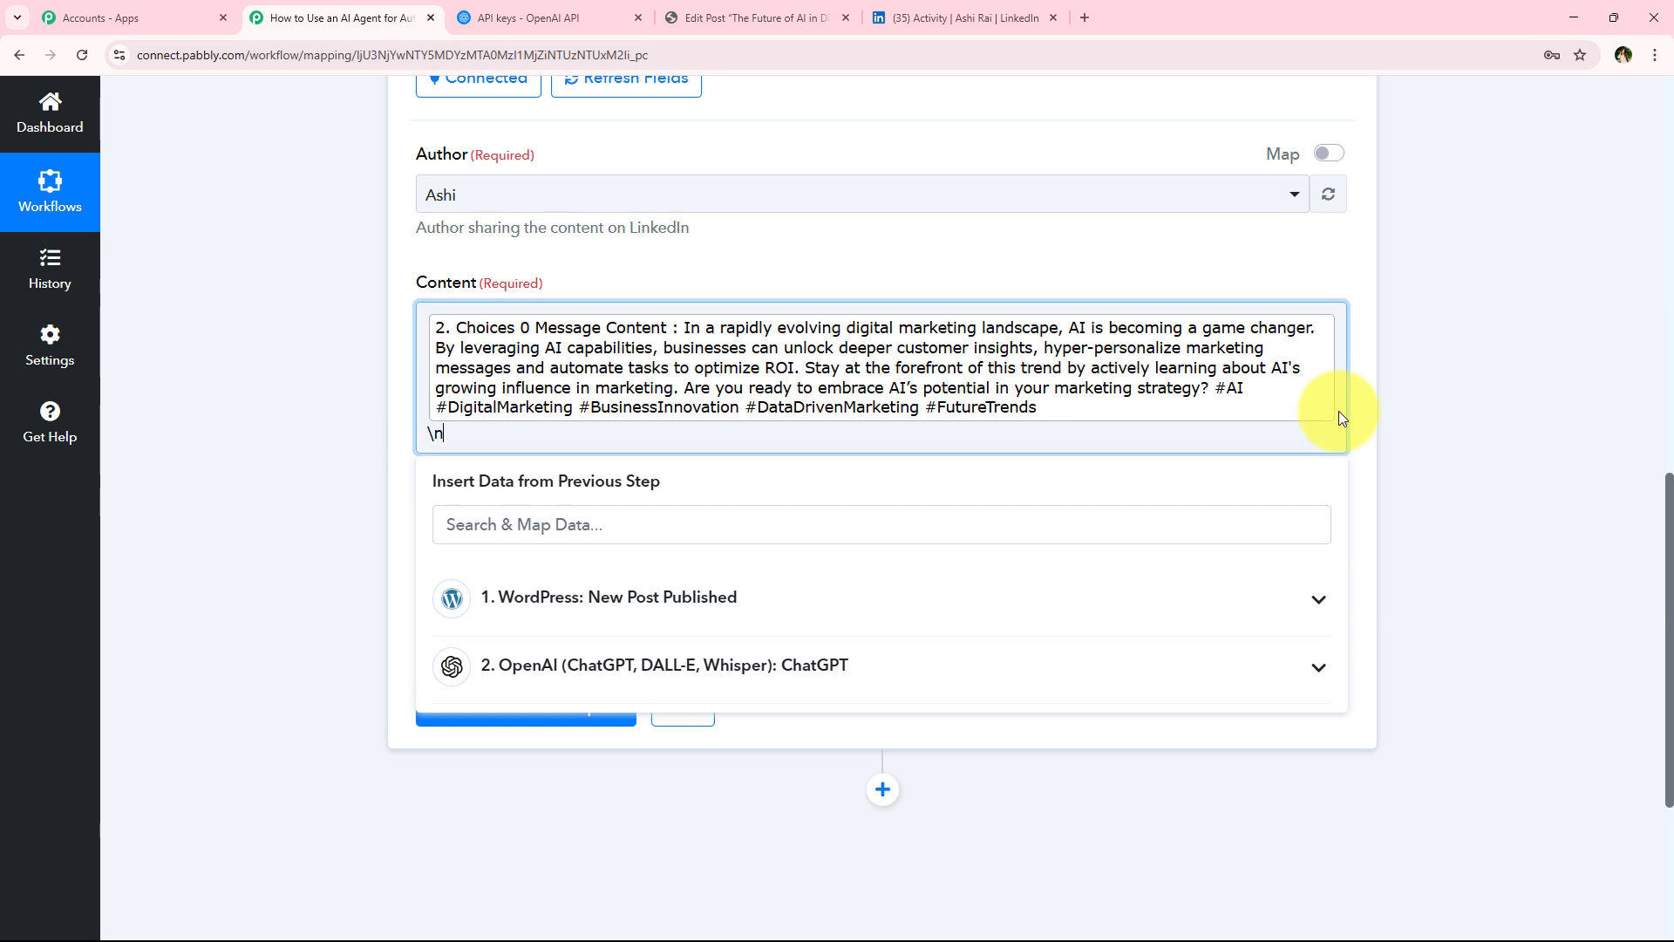
pyautogui.click(389, 505)
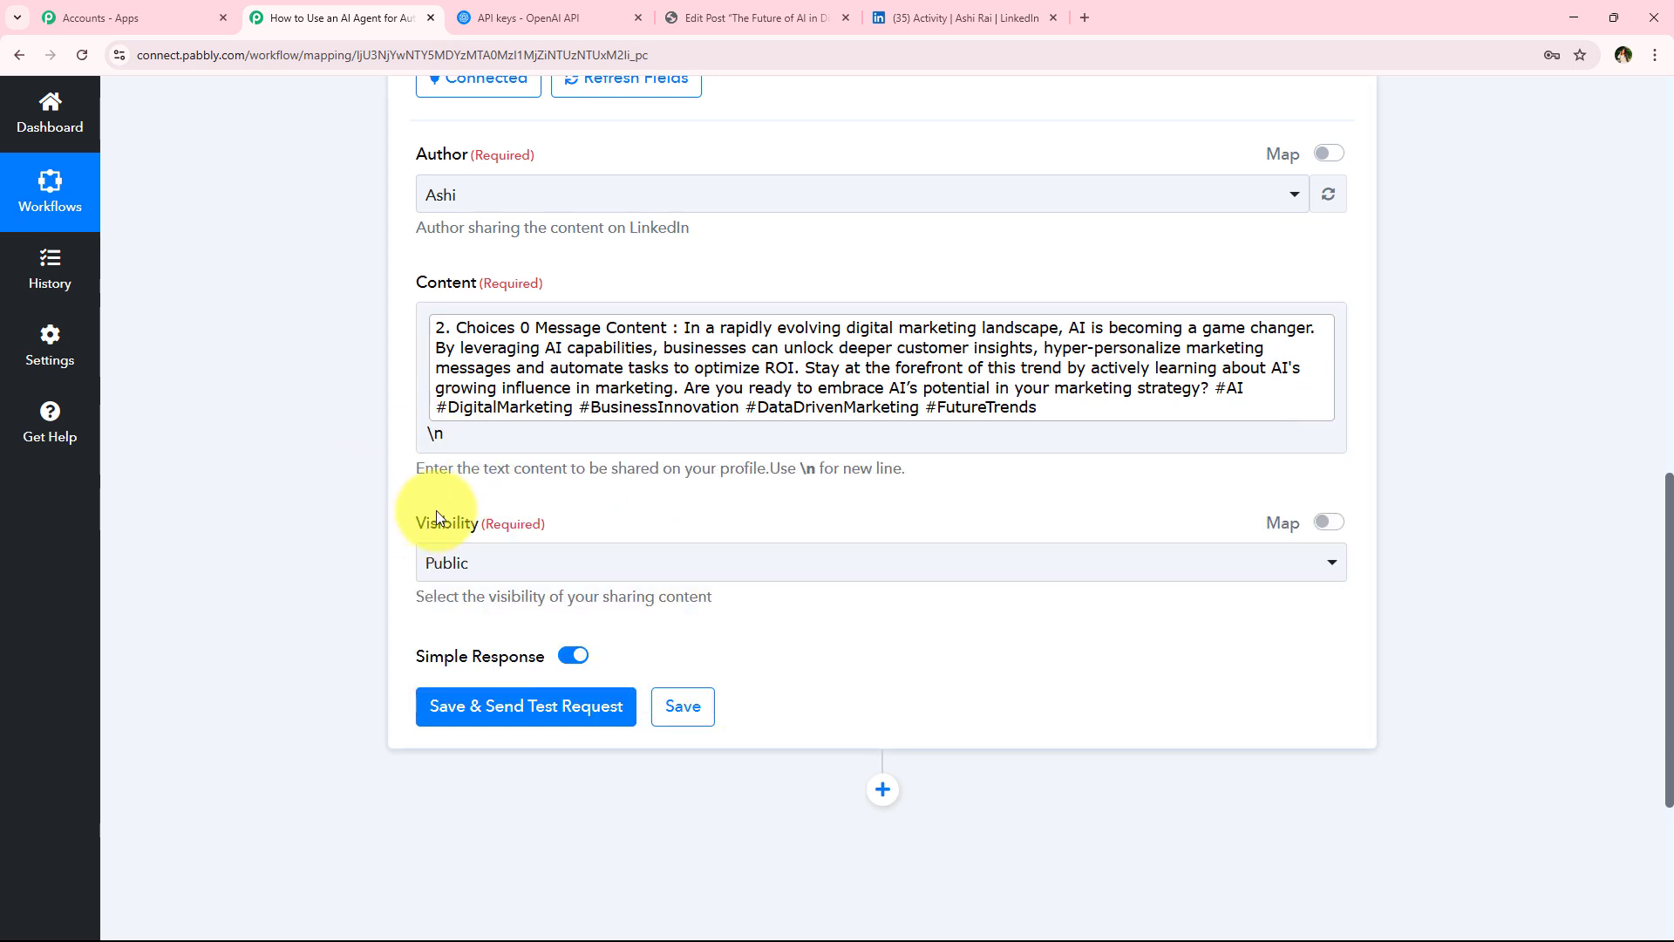
pyautogui.moveTo(774, 476); pyautogui.dragTo(914, 473)
pyautogui.click(370, 451)
pyautogui.click(495, 433)
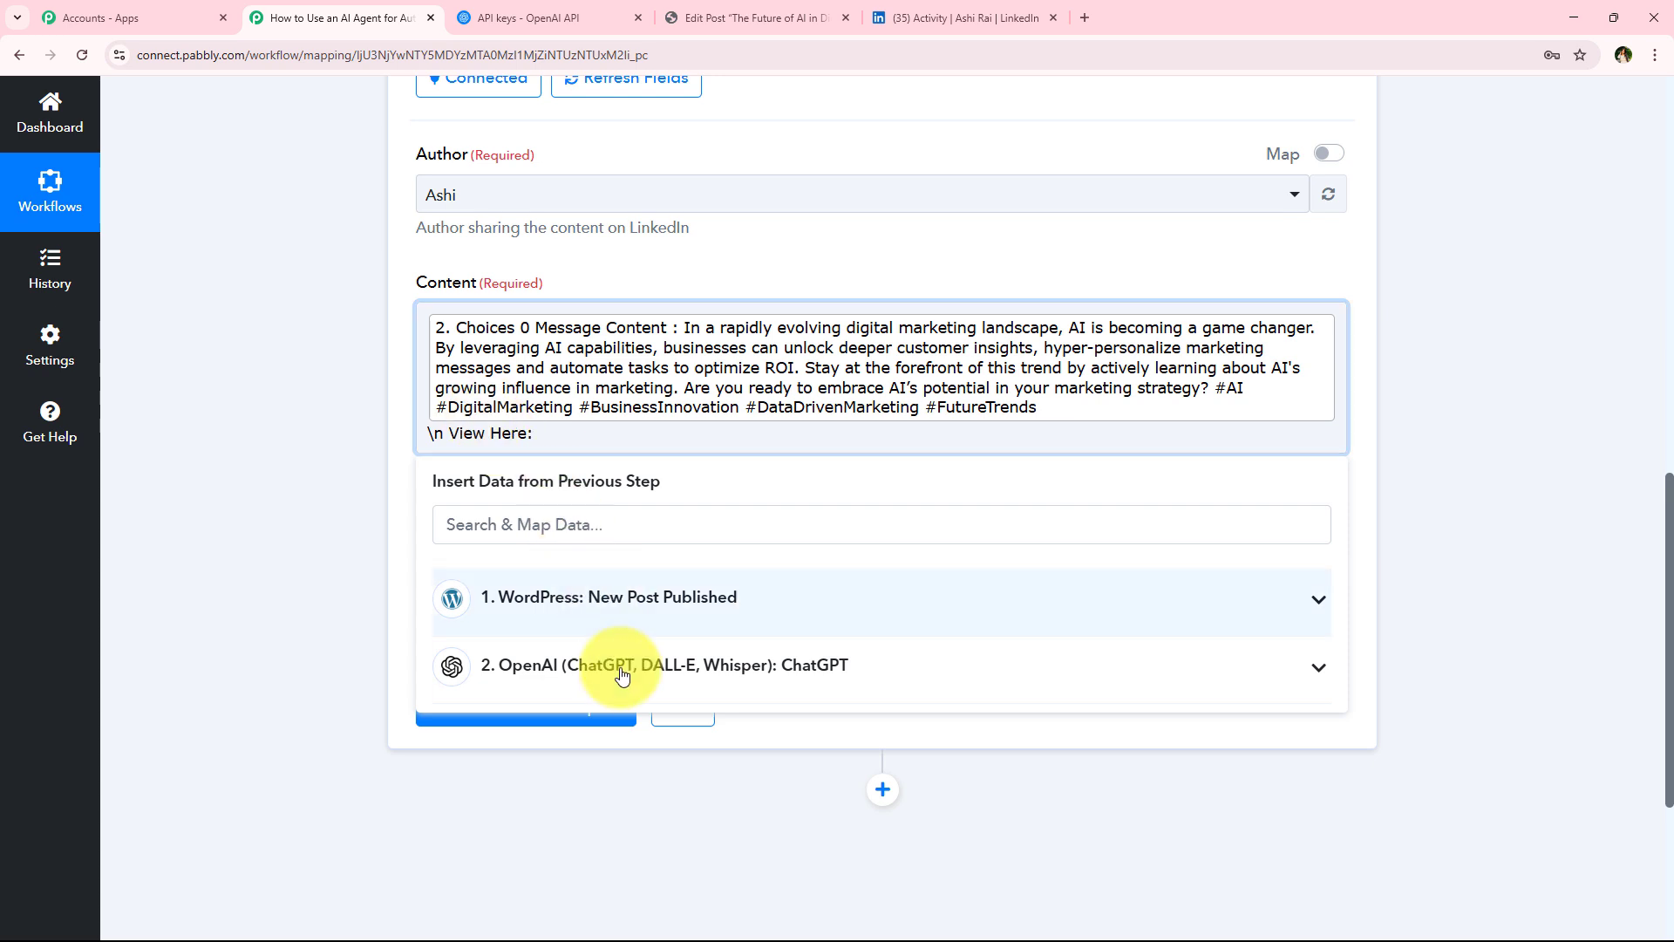
# Map the WordPress Post Permalink into Content after the View Here: label
pyautogui.click(616, 611)
pyautogui.scroll(-2, 646, 759)
pyautogui.scroll(-4, 645, 761)
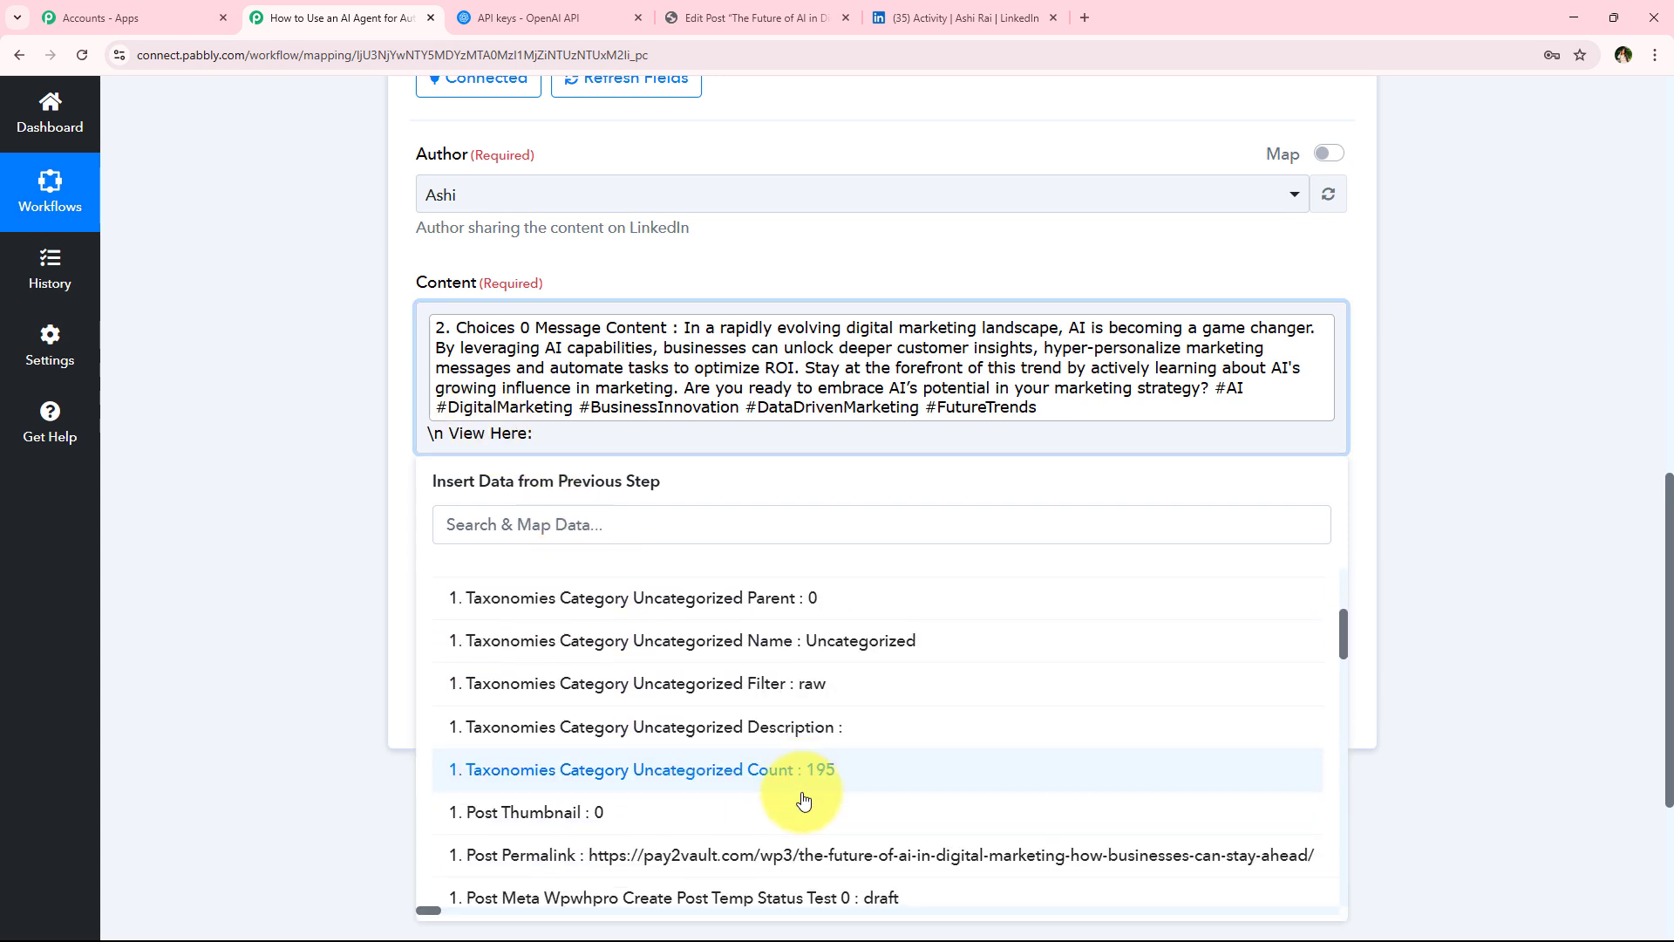
pyautogui.click(453, 694)
pyautogui.click(150, 374)
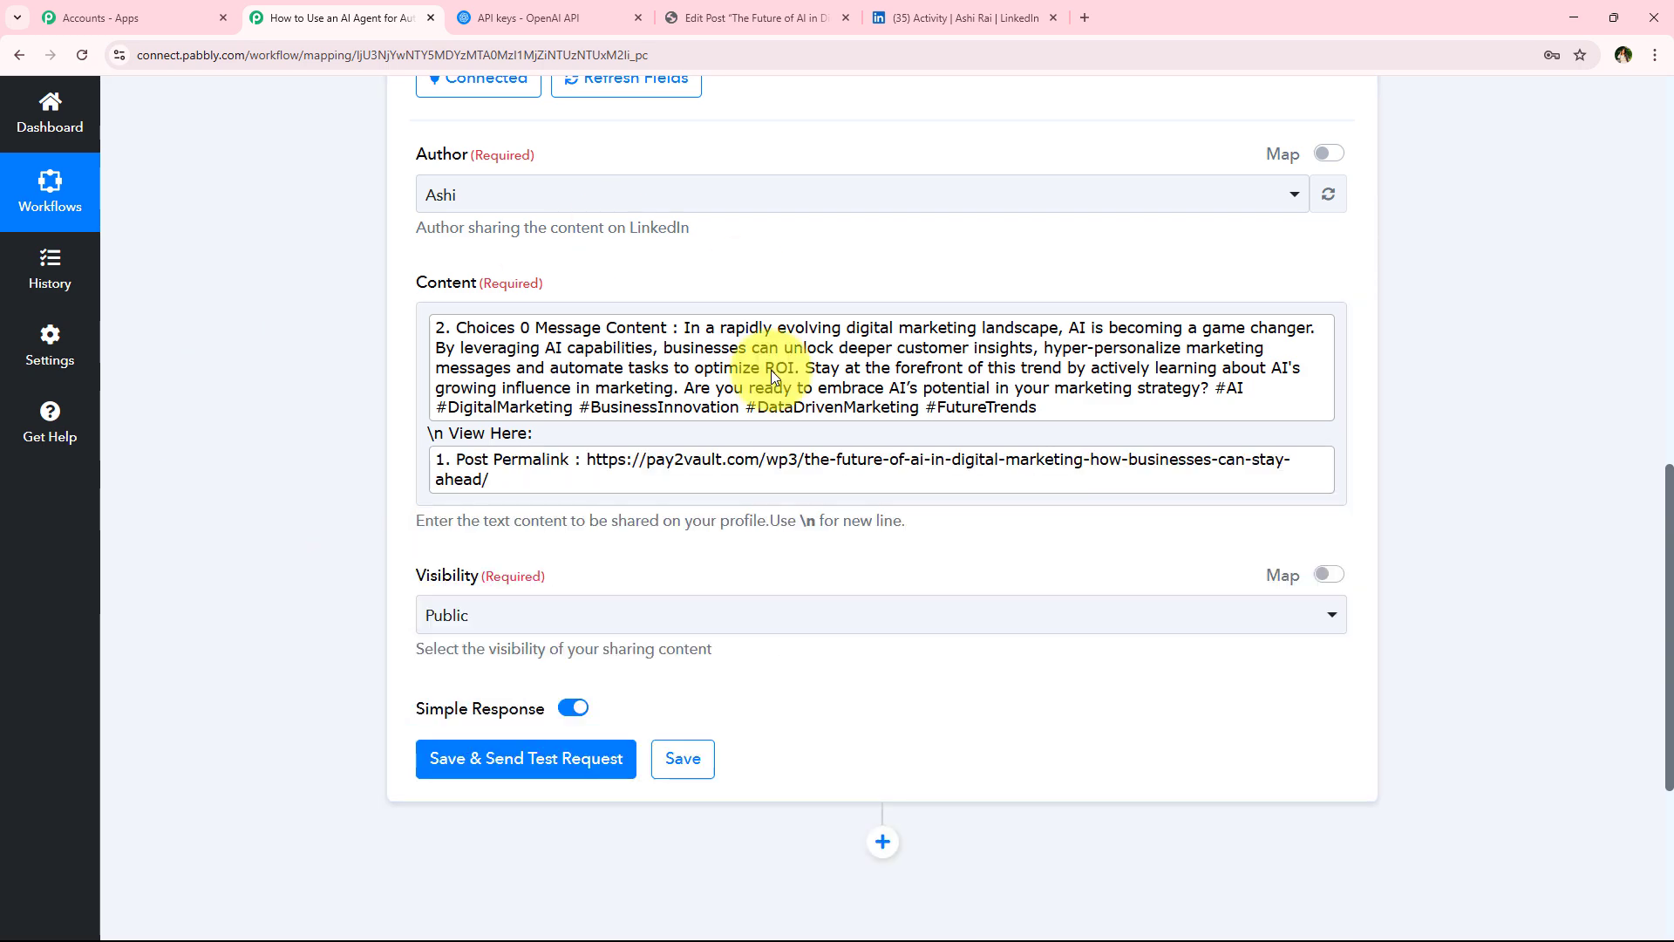
# Keep the post visibility Public, then save the LinkedIn action and send a test request
pyautogui.scroll(-1, 392, 410)
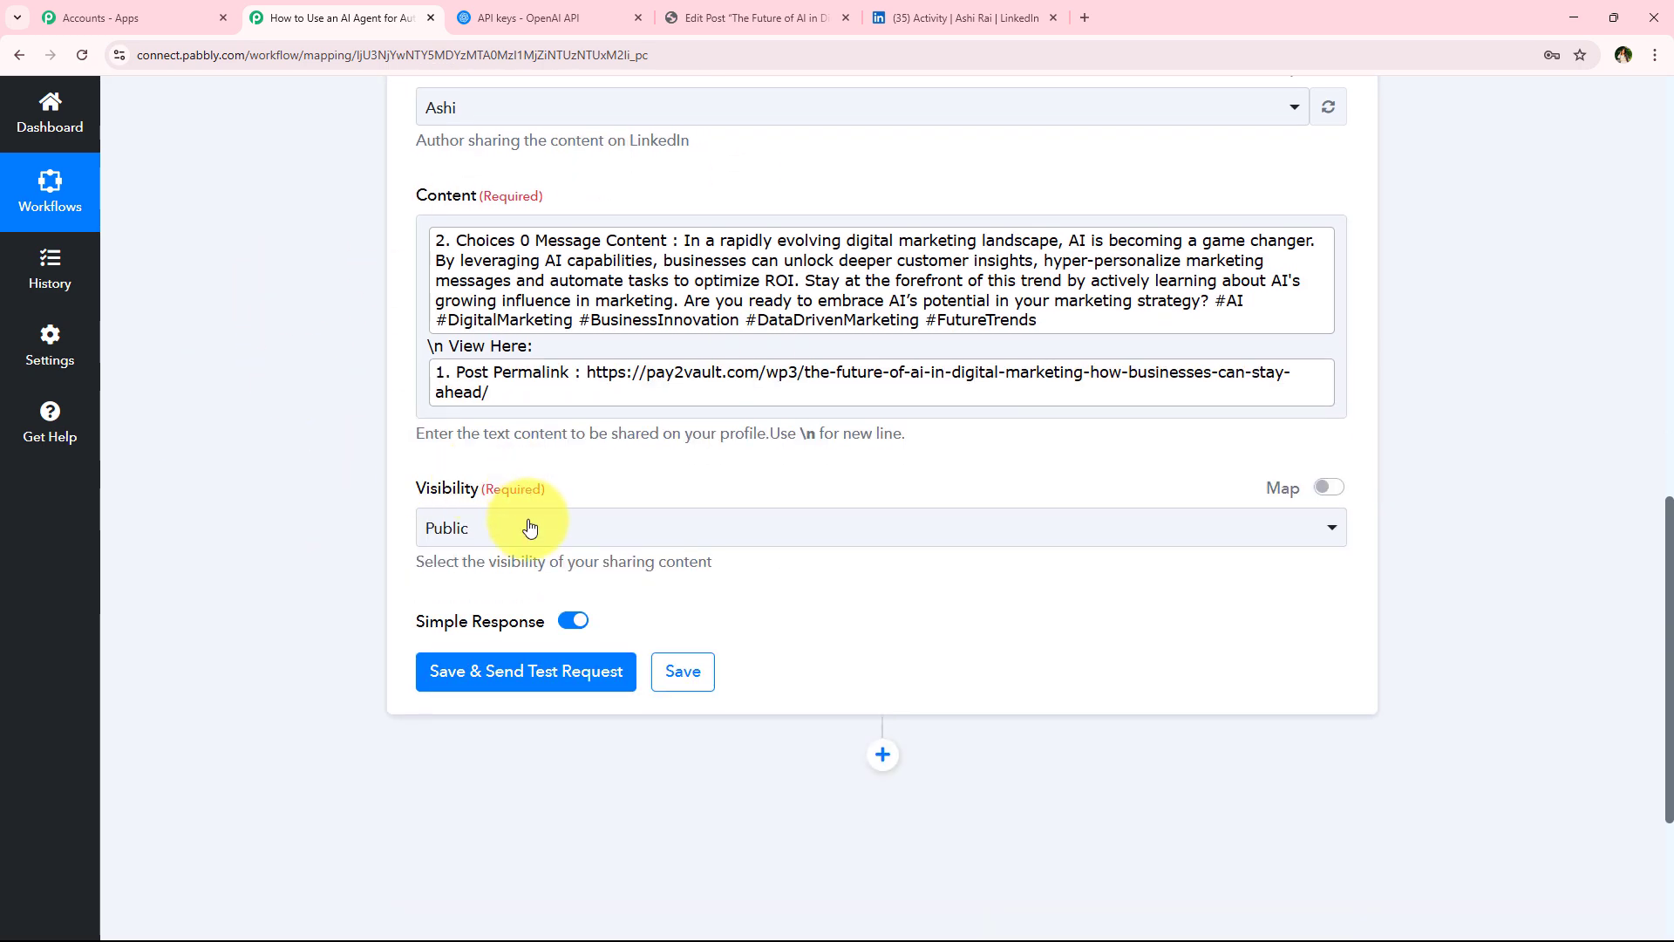
pyautogui.click(523, 527)
pyautogui.click(485, 645)
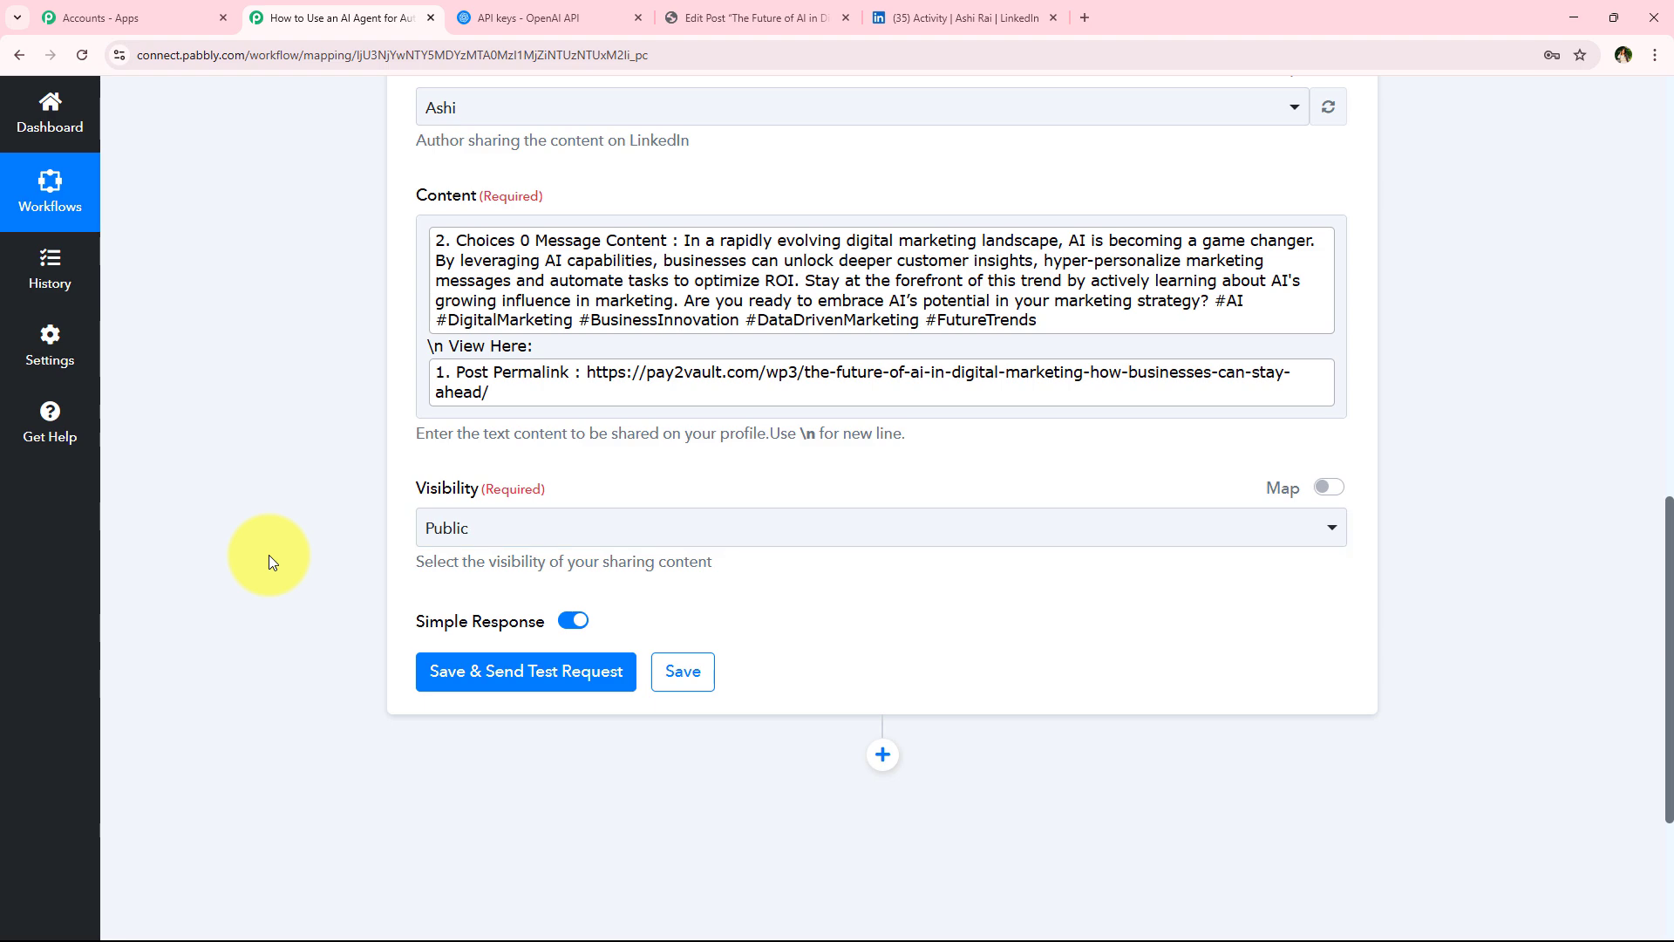
pyautogui.scroll(2, 269, 555)
pyautogui.scroll(2, 365, 563)
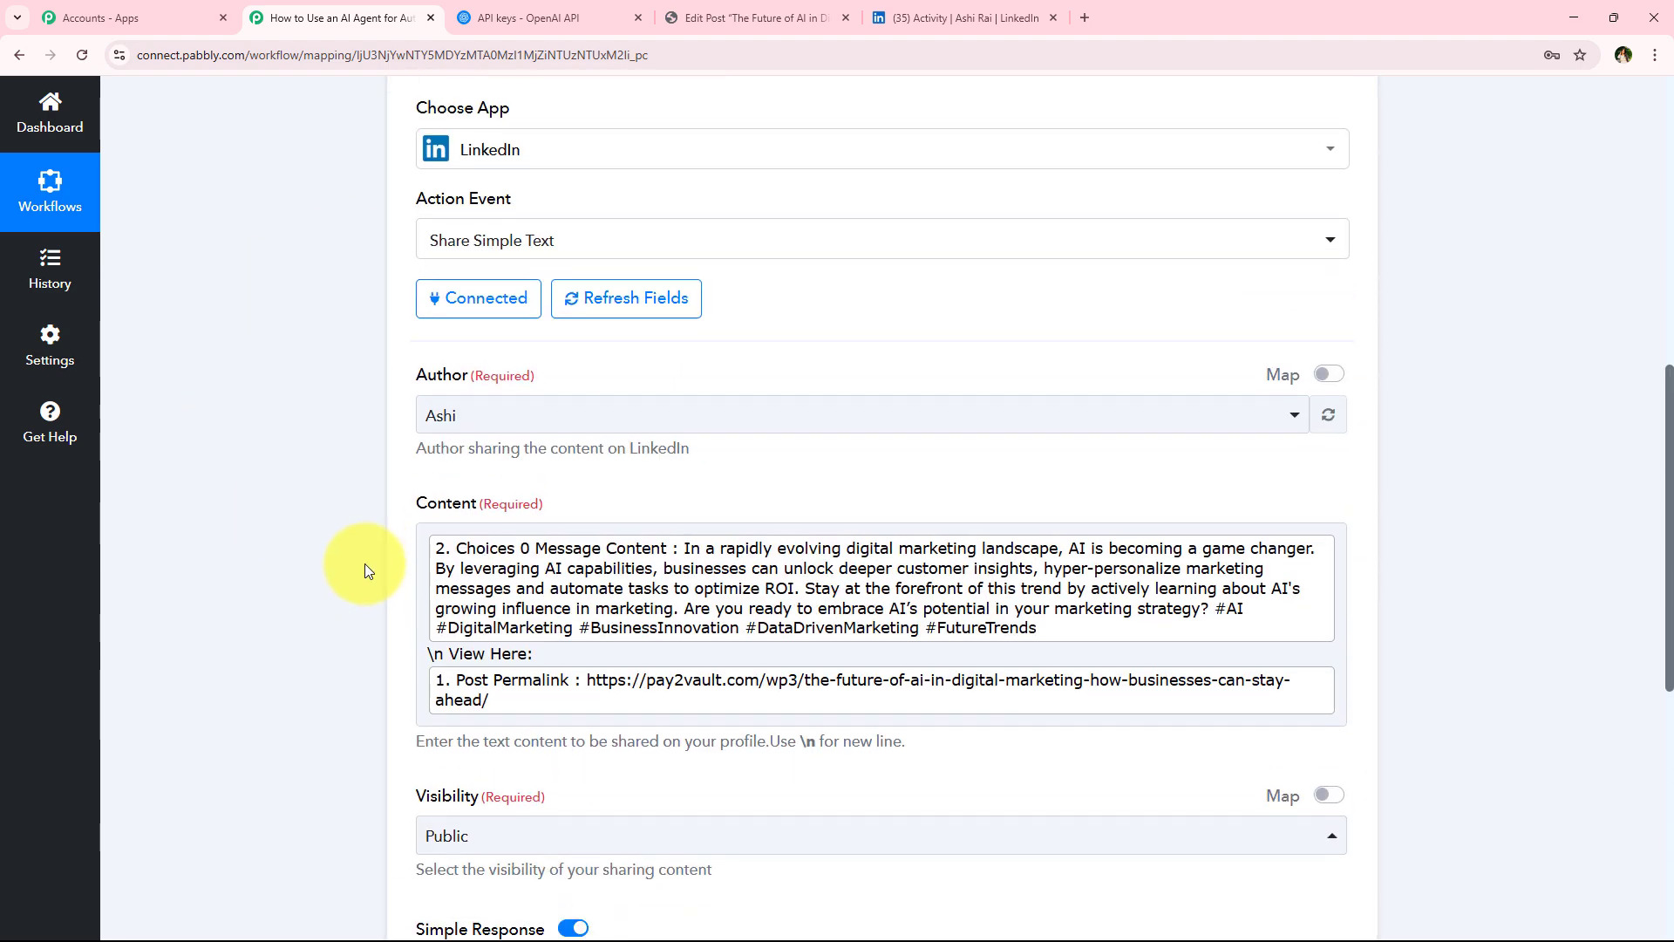
pyautogui.scroll(-4, 364, 563)
pyautogui.click(523, 589)
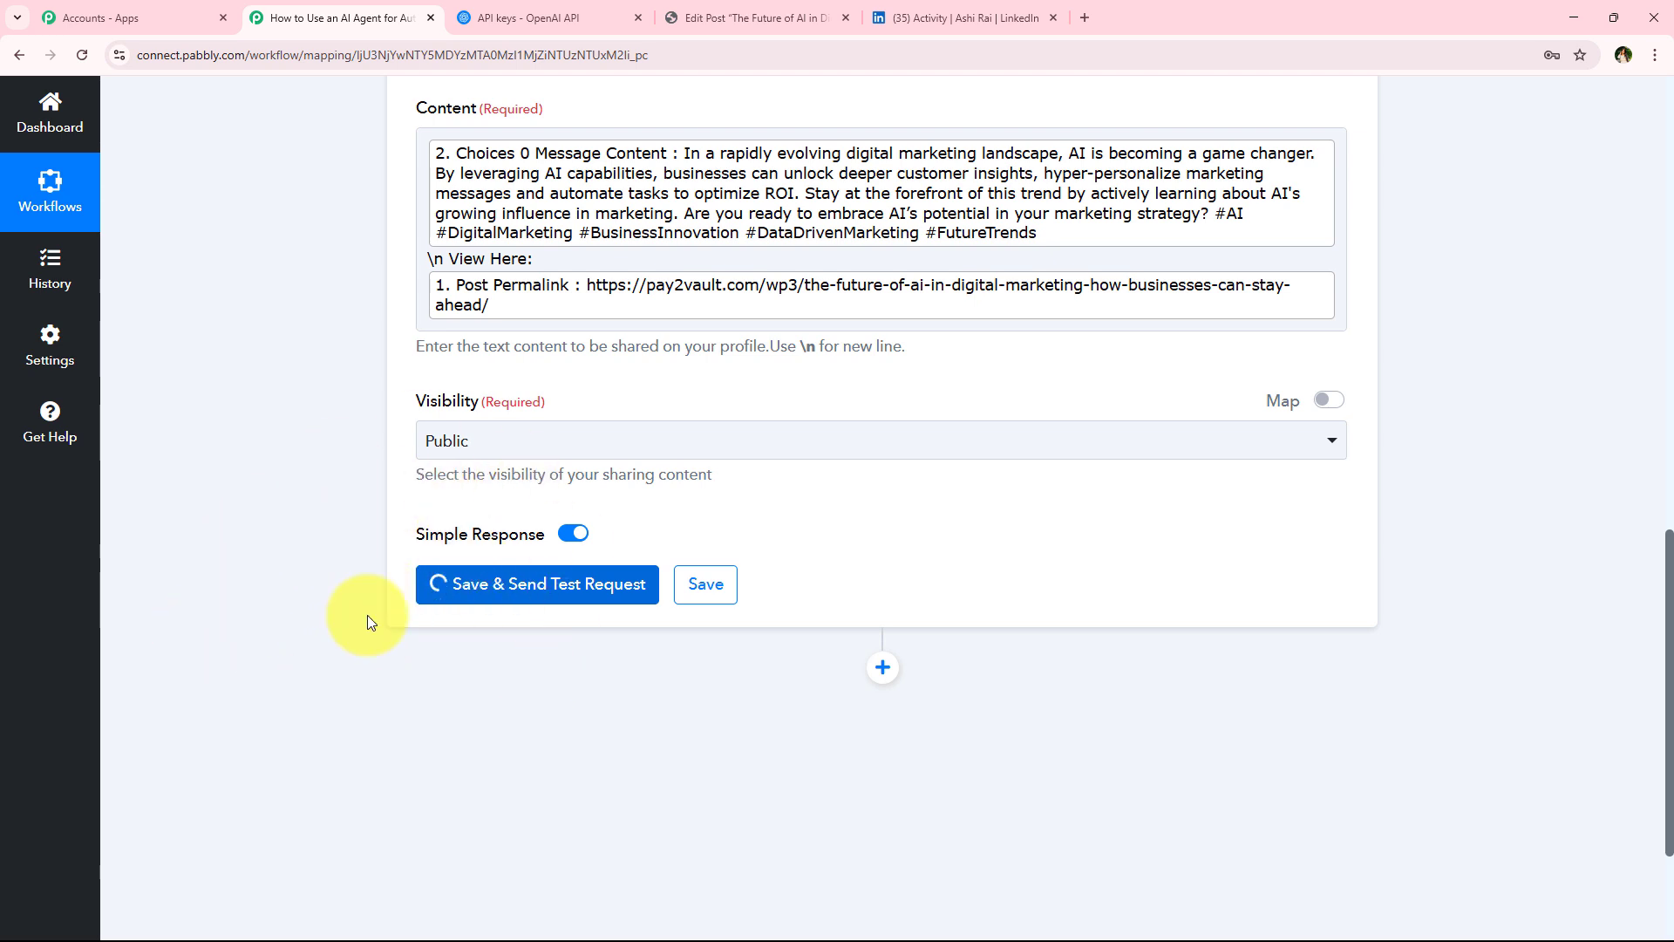
pyautogui.scroll(-1, 469, 499)
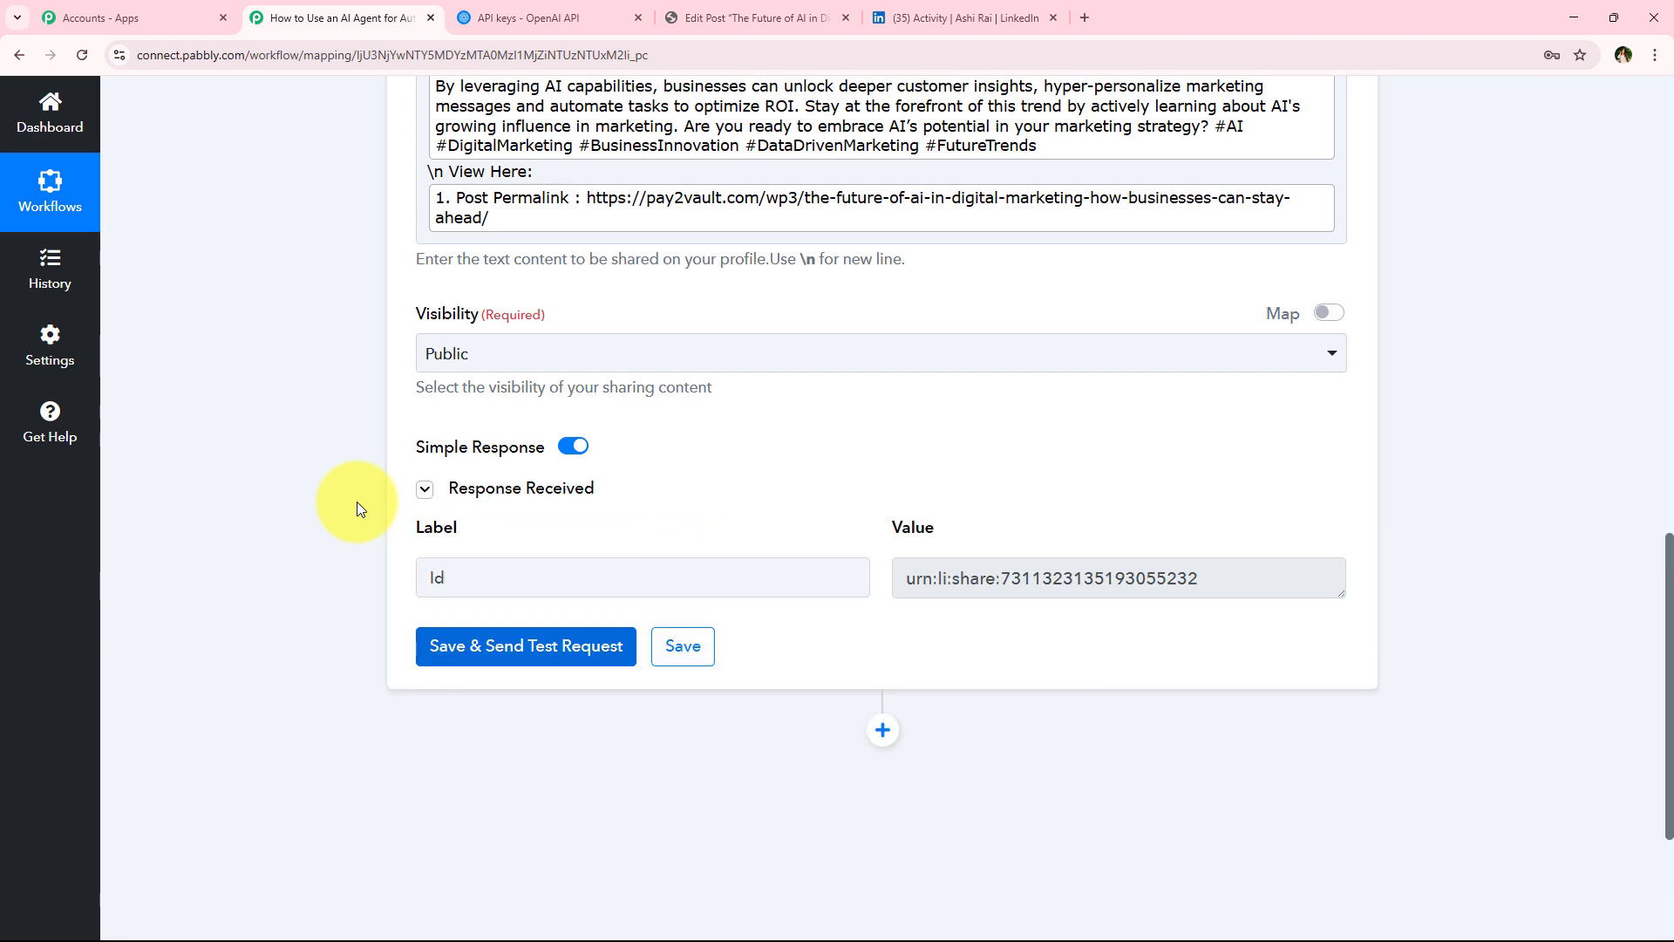
# Review the test response value and the newly shared post on the LinkedIn activity page
pyautogui.moveTo(1321, 590); pyautogui.dragTo(891, 590)
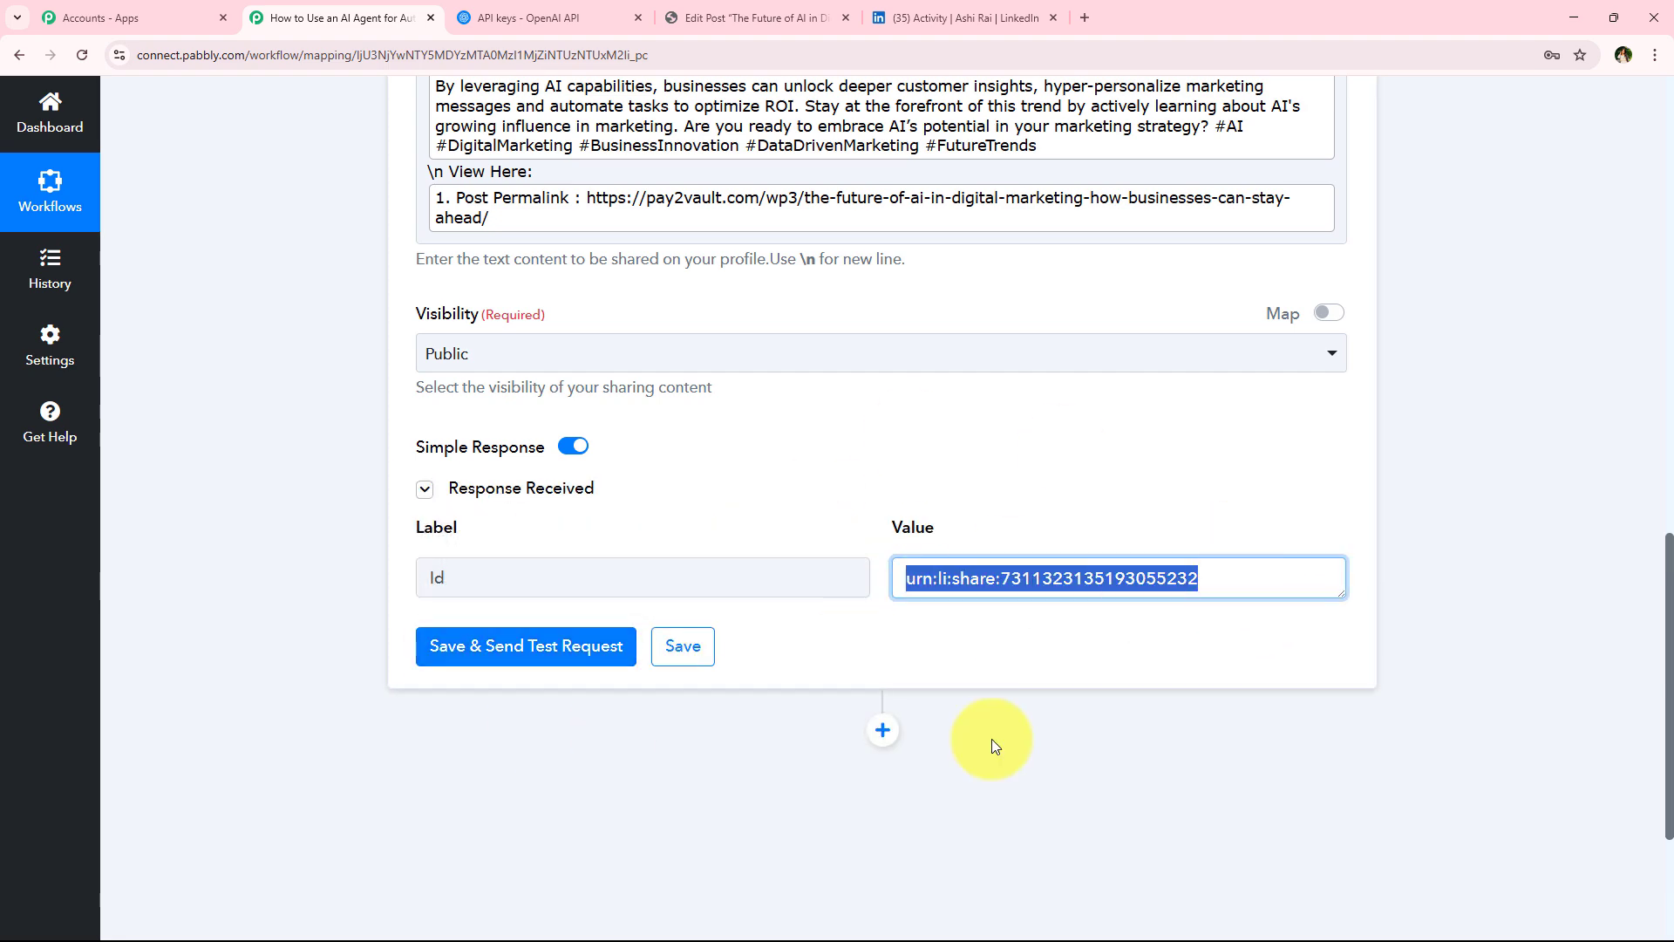
pyautogui.scroll(10, 336, 587)
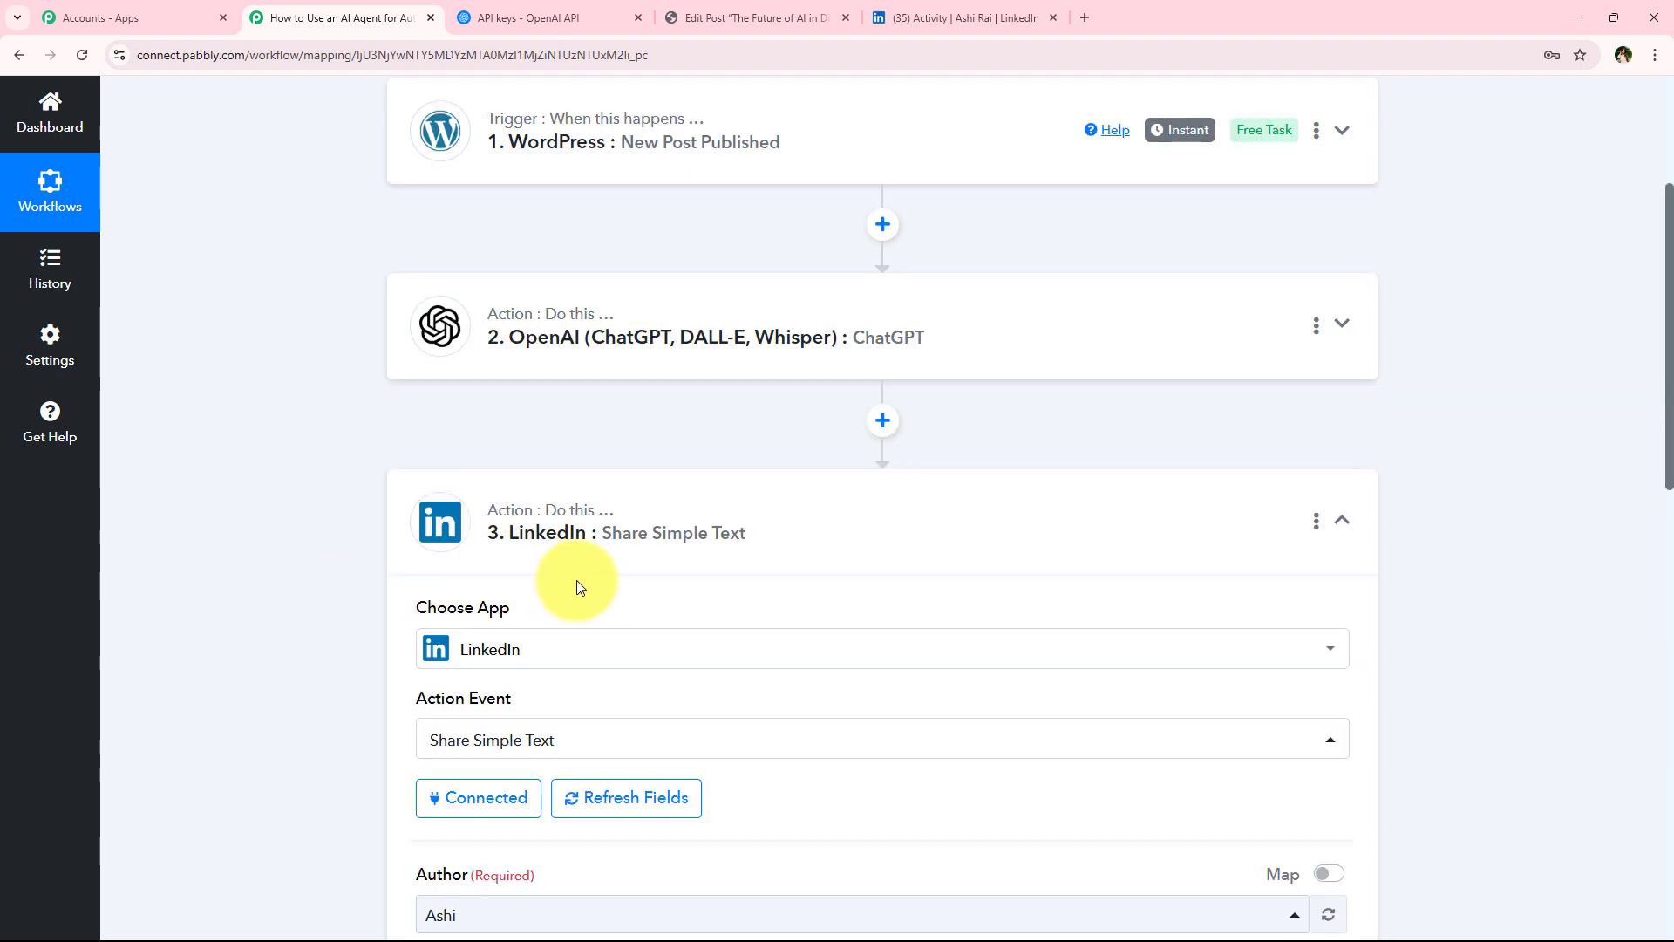
pyautogui.scroll(4, 279, 649)
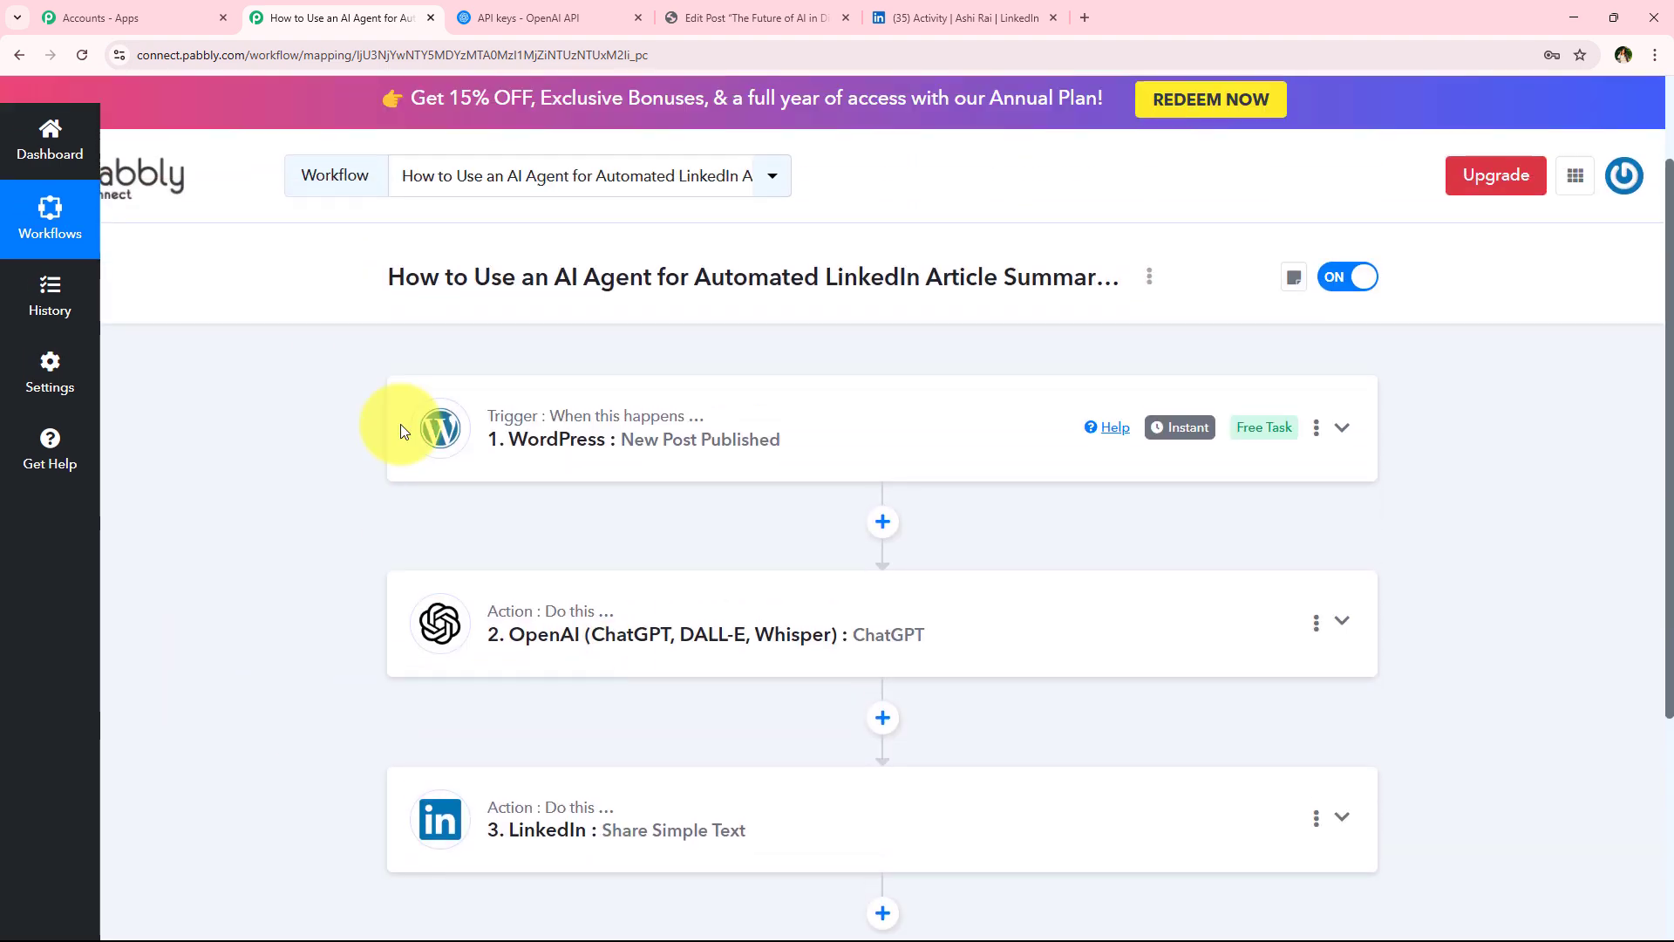
pyautogui.click(965, 17)
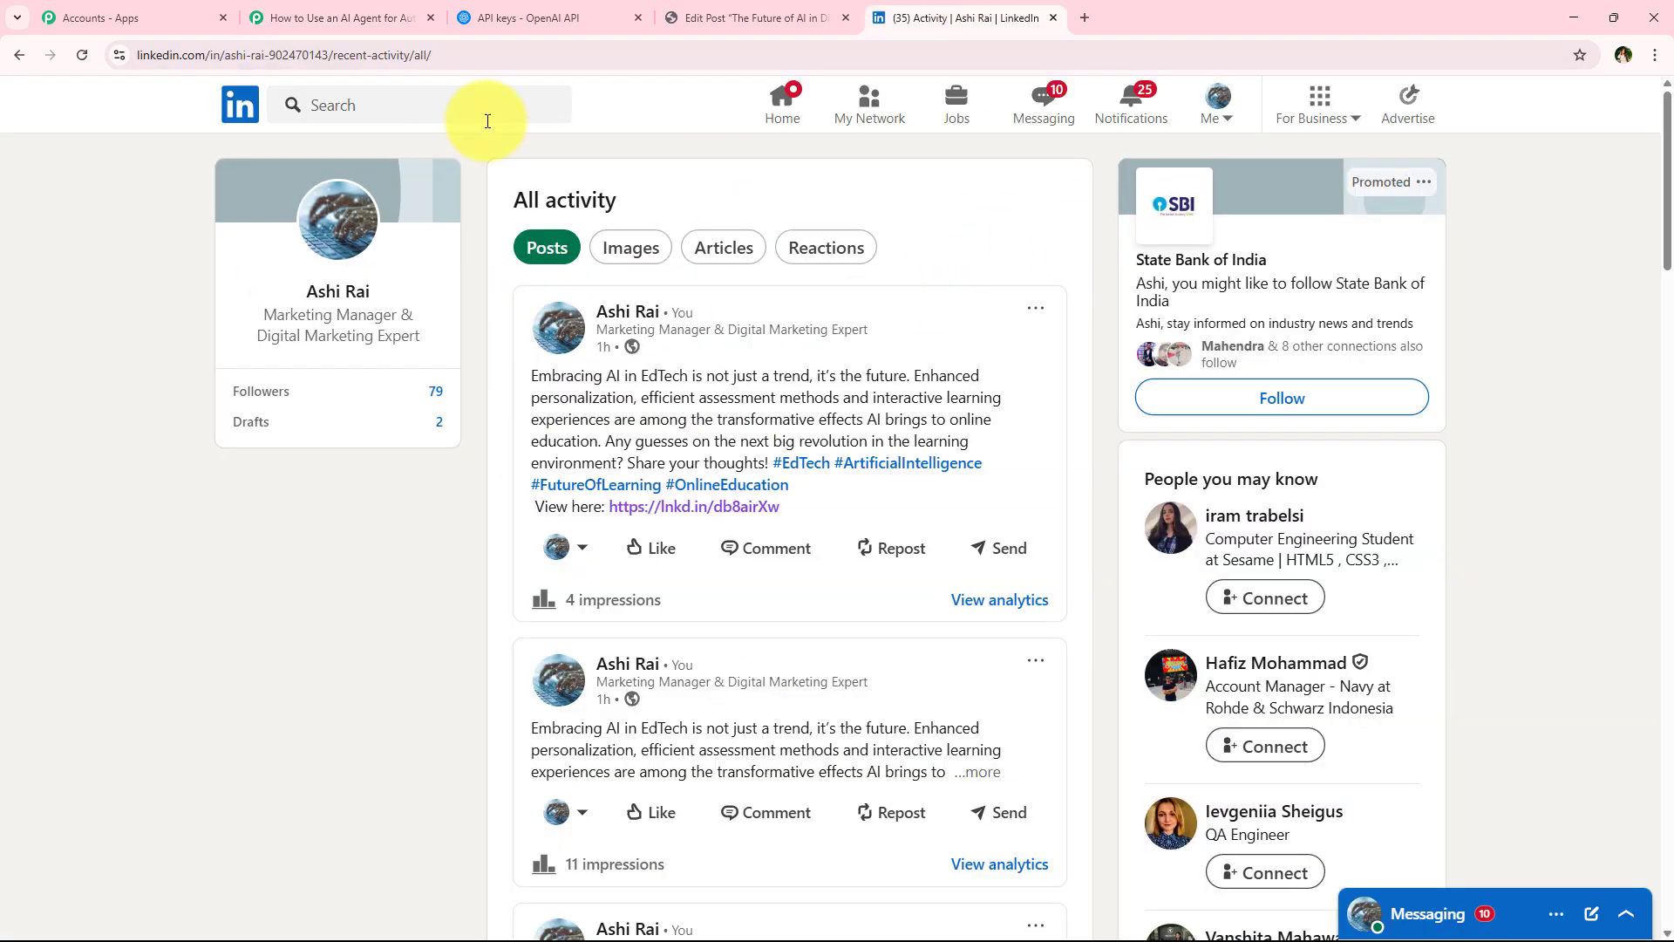
pyautogui.click(83, 52)
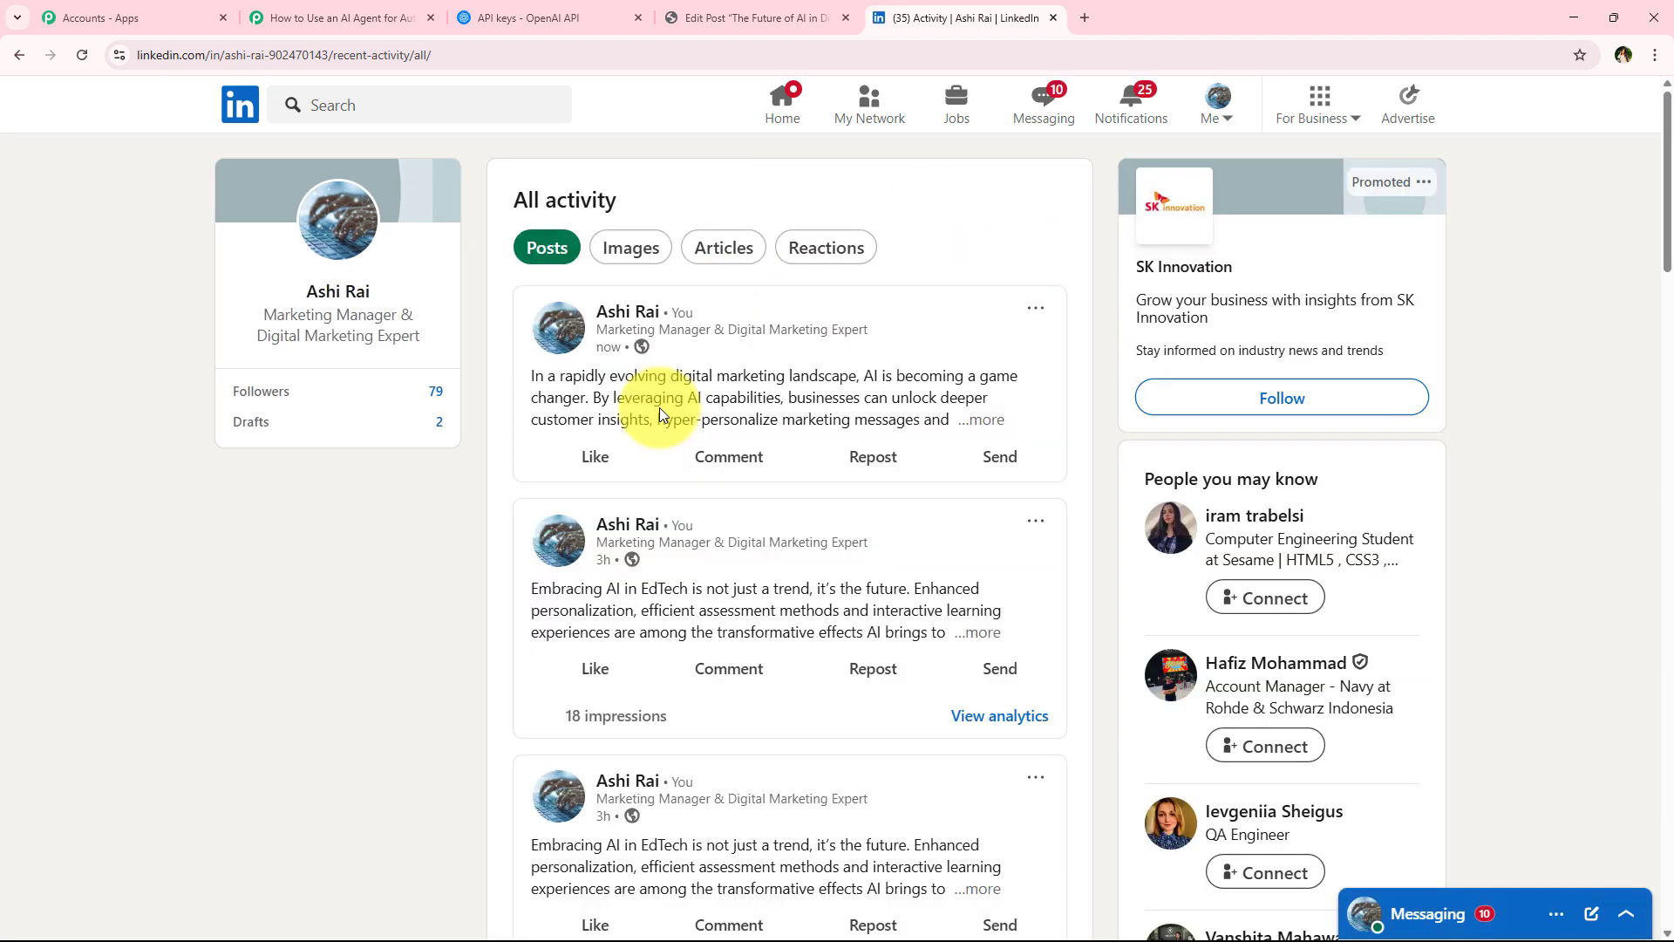
pyautogui.click(996, 415)
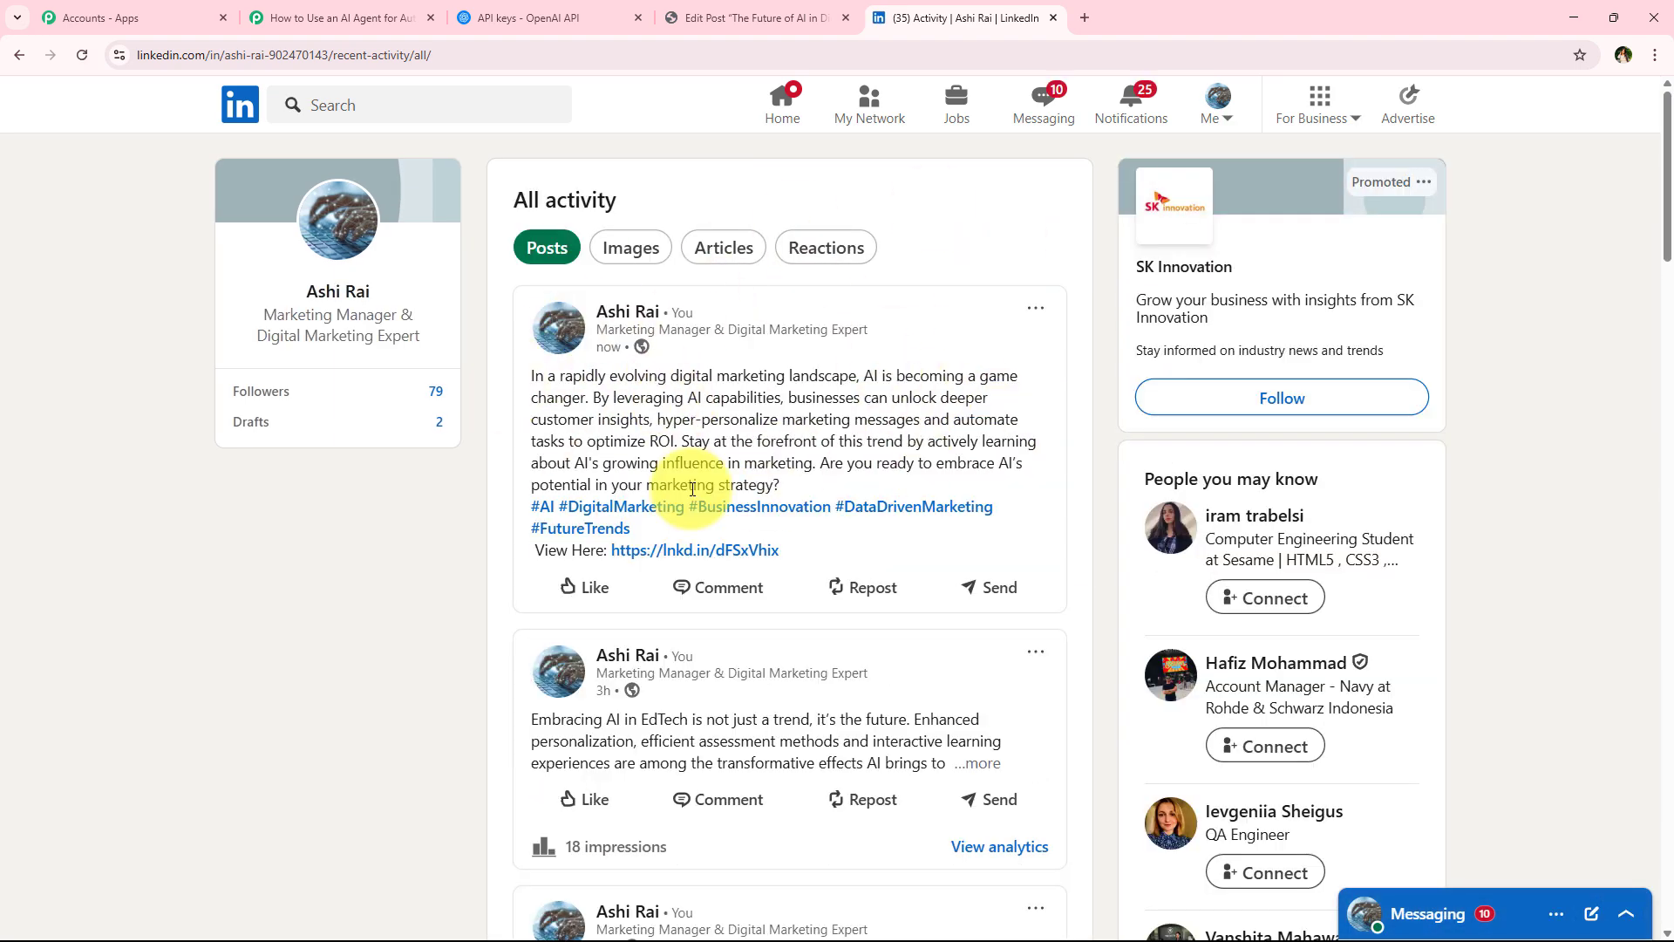
pyautogui.moveTo(532, 375); pyautogui.dragTo(898, 485)
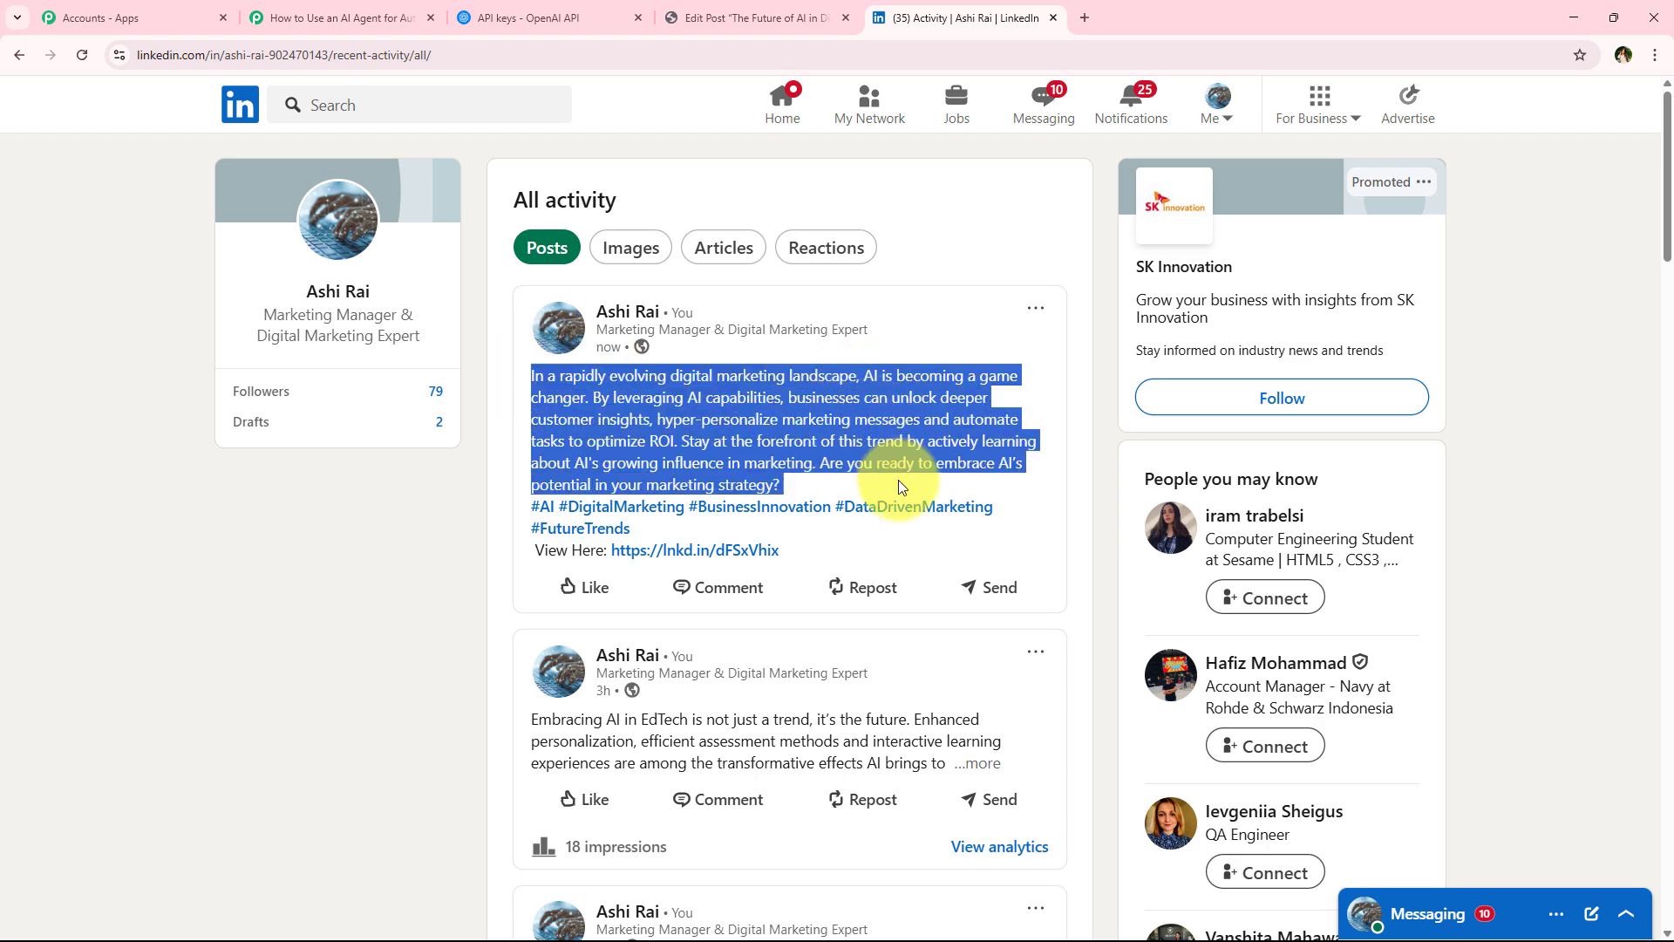
pyautogui.click(392, 559)
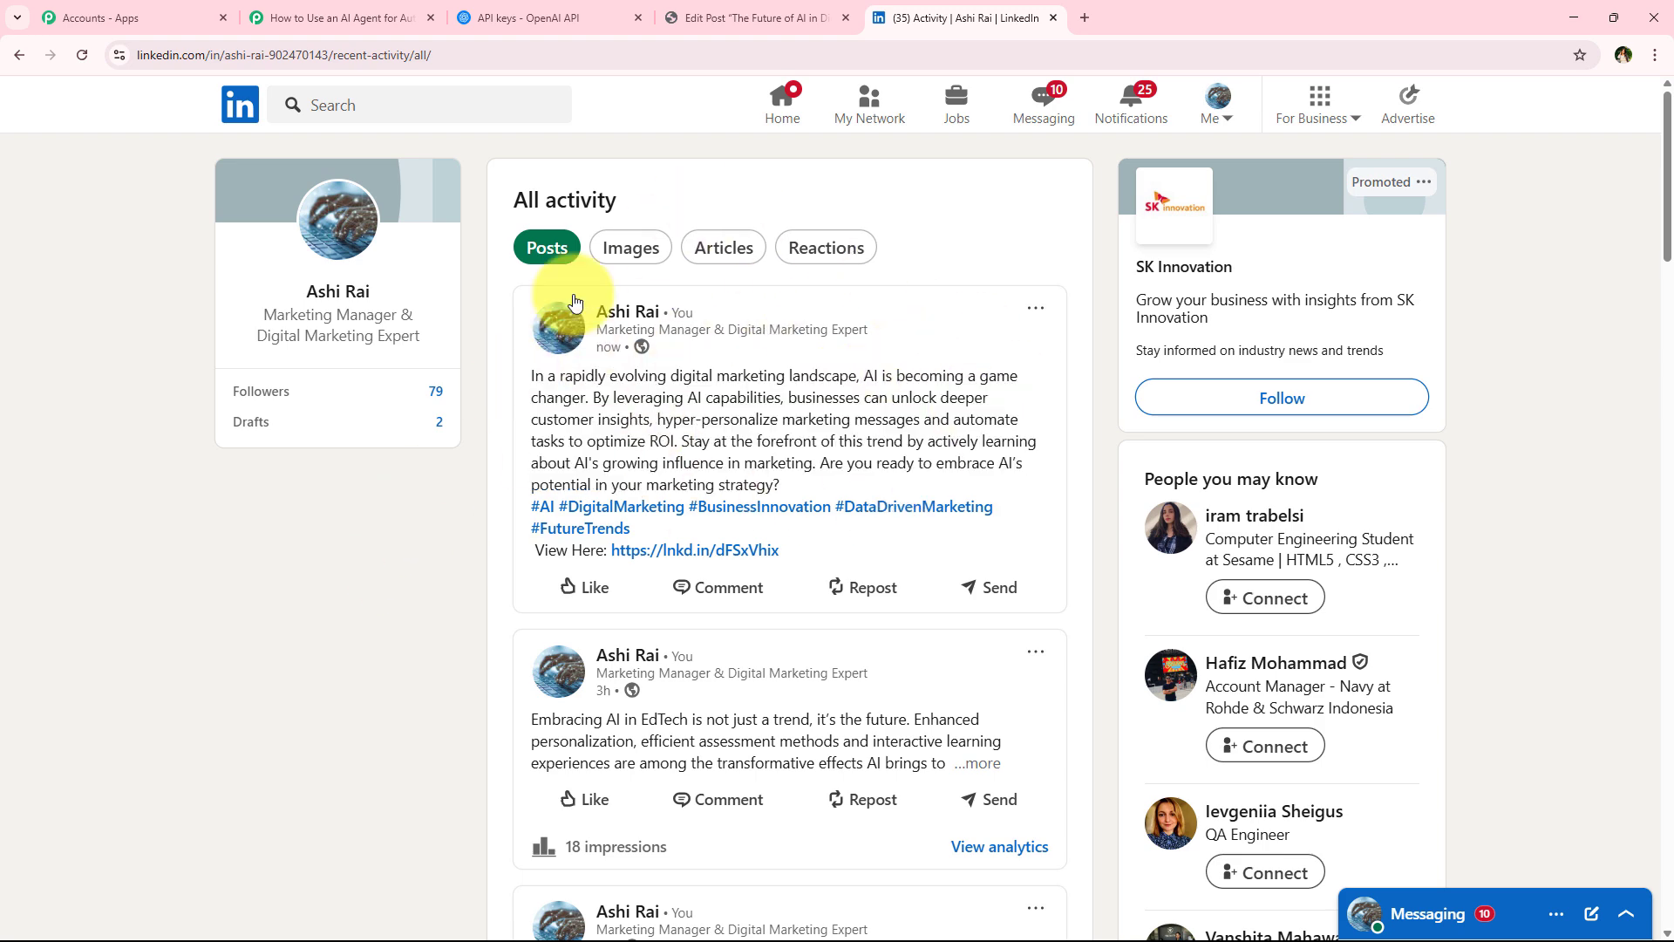
# Publish a new WordPress post titled How AI is Transforming E-Commerce: Smarter Shopping Experiences with the pasted article body
pyautogui.click(340, 18)
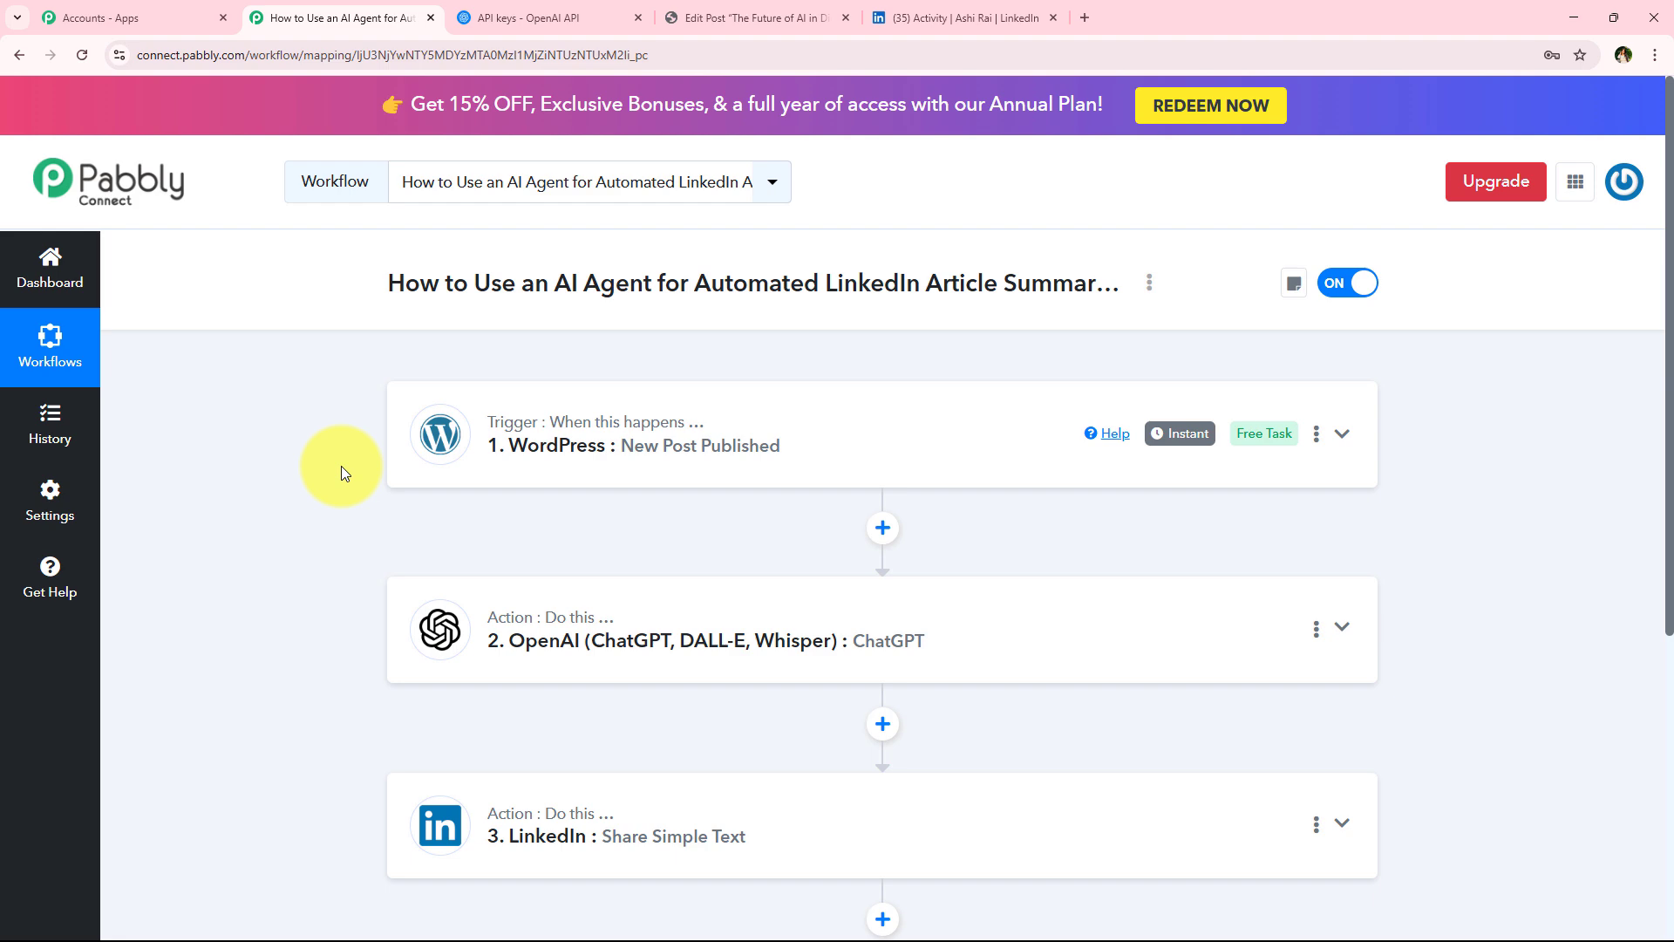
pyautogui.click(750, 18)
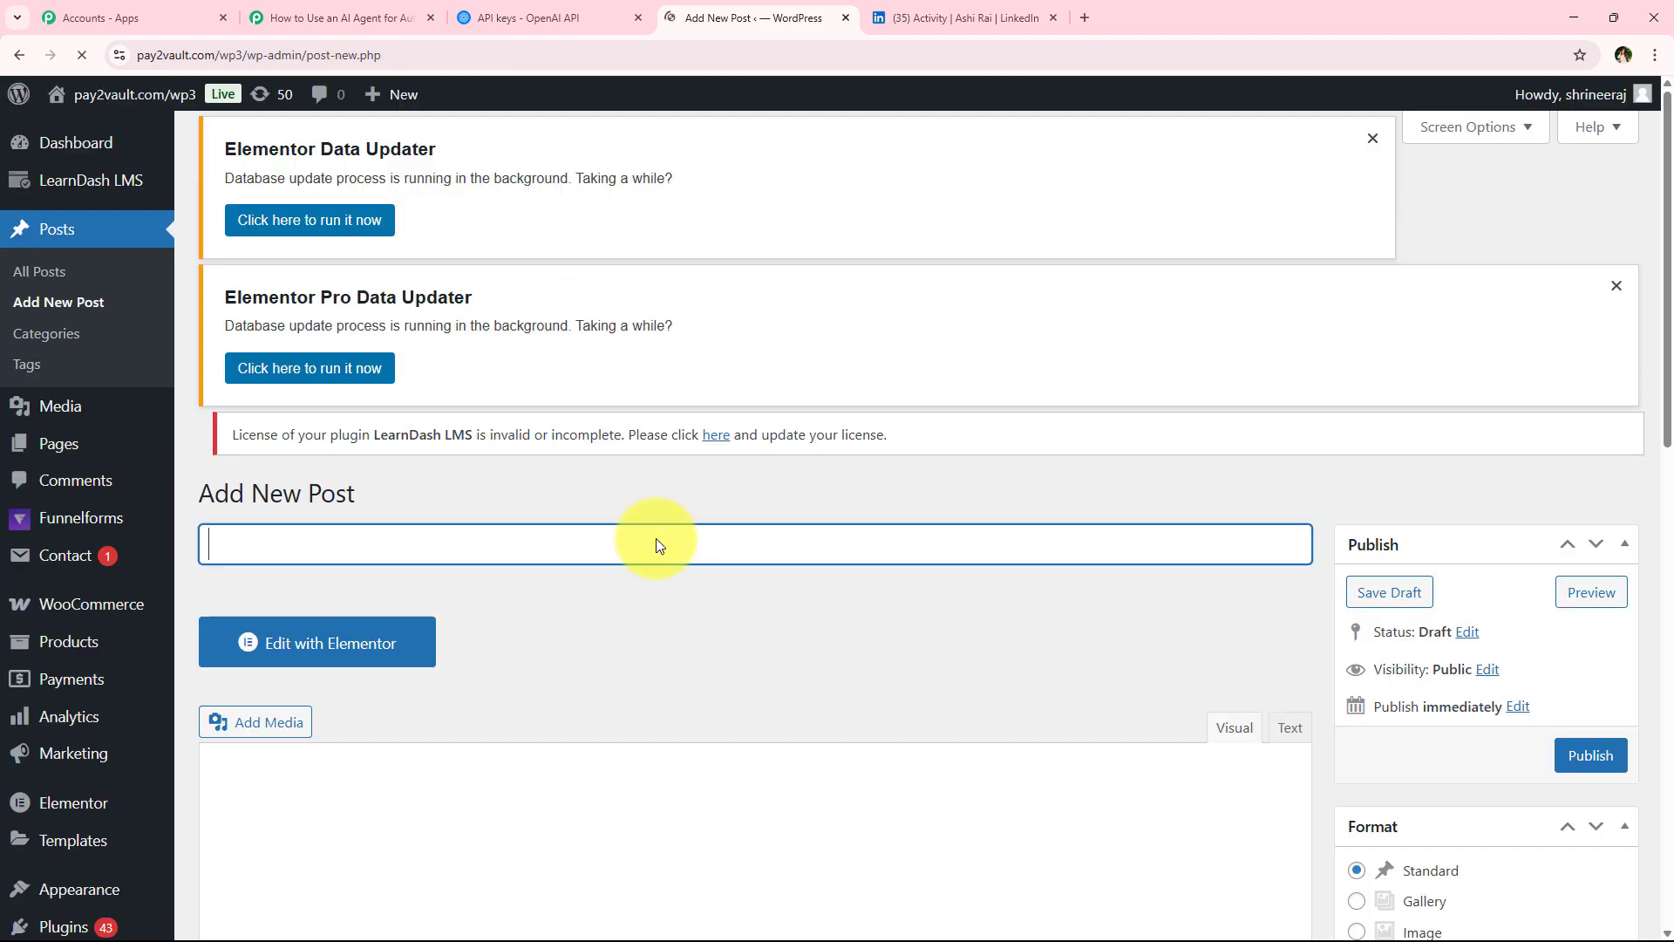
pyautogui.scroll(-2, 672, 540)
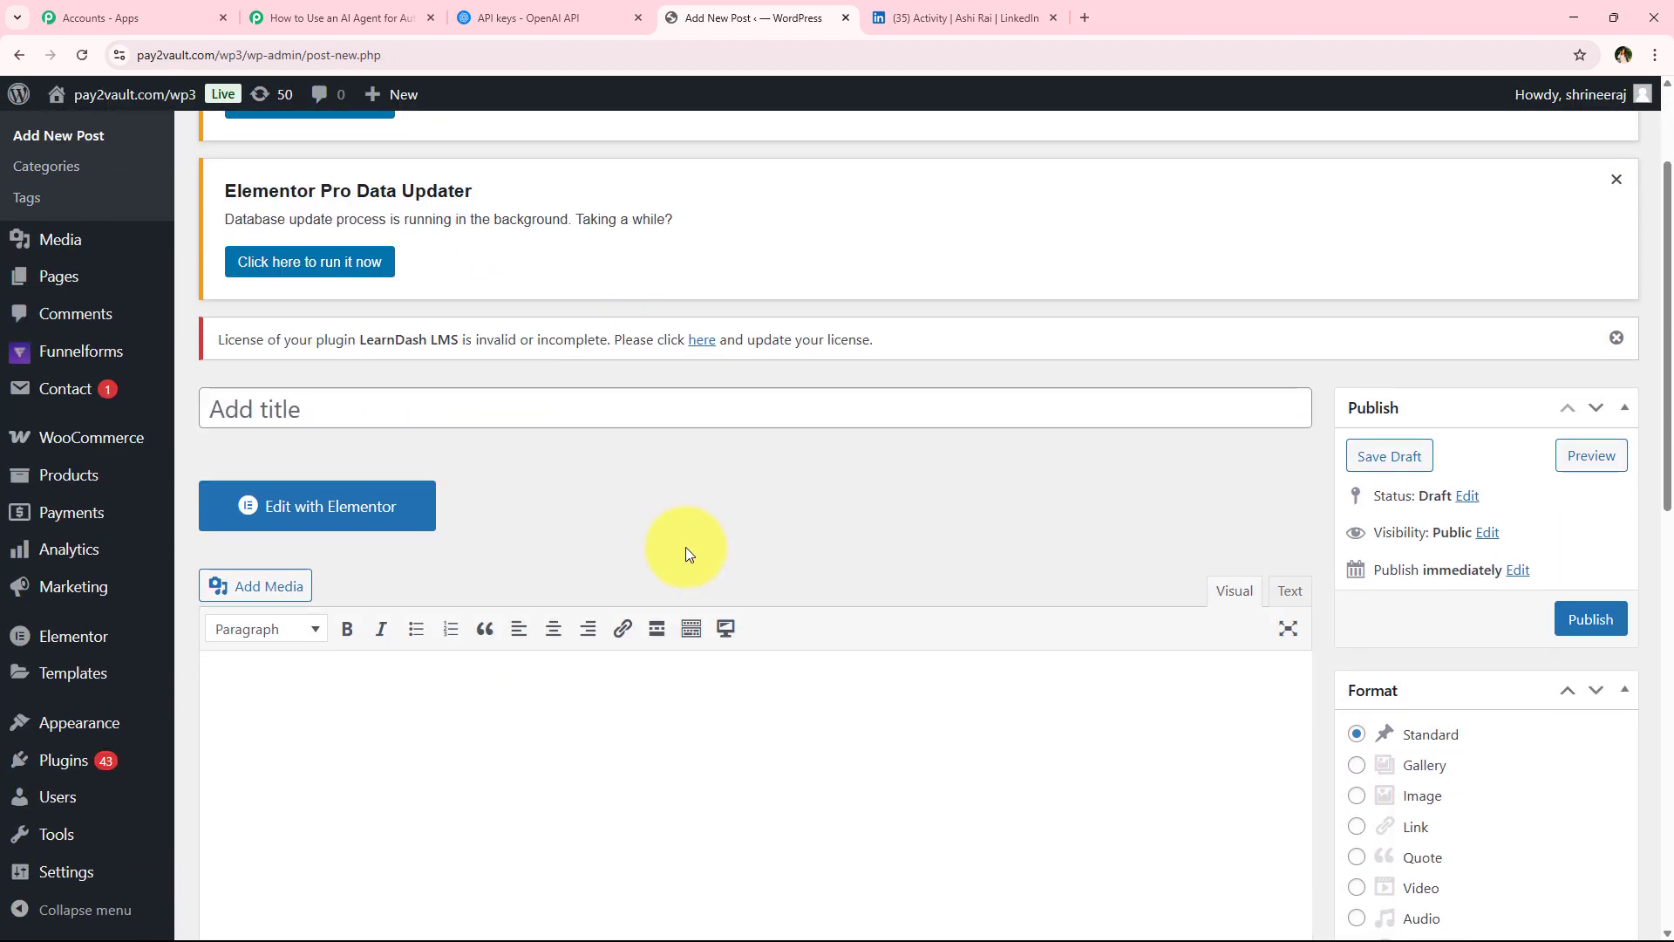
pyautogui.write('How AI is Transforming E-Commerce: Smarter Shopping Experiences')
pyautogui.scroll(-4, 657, 616)
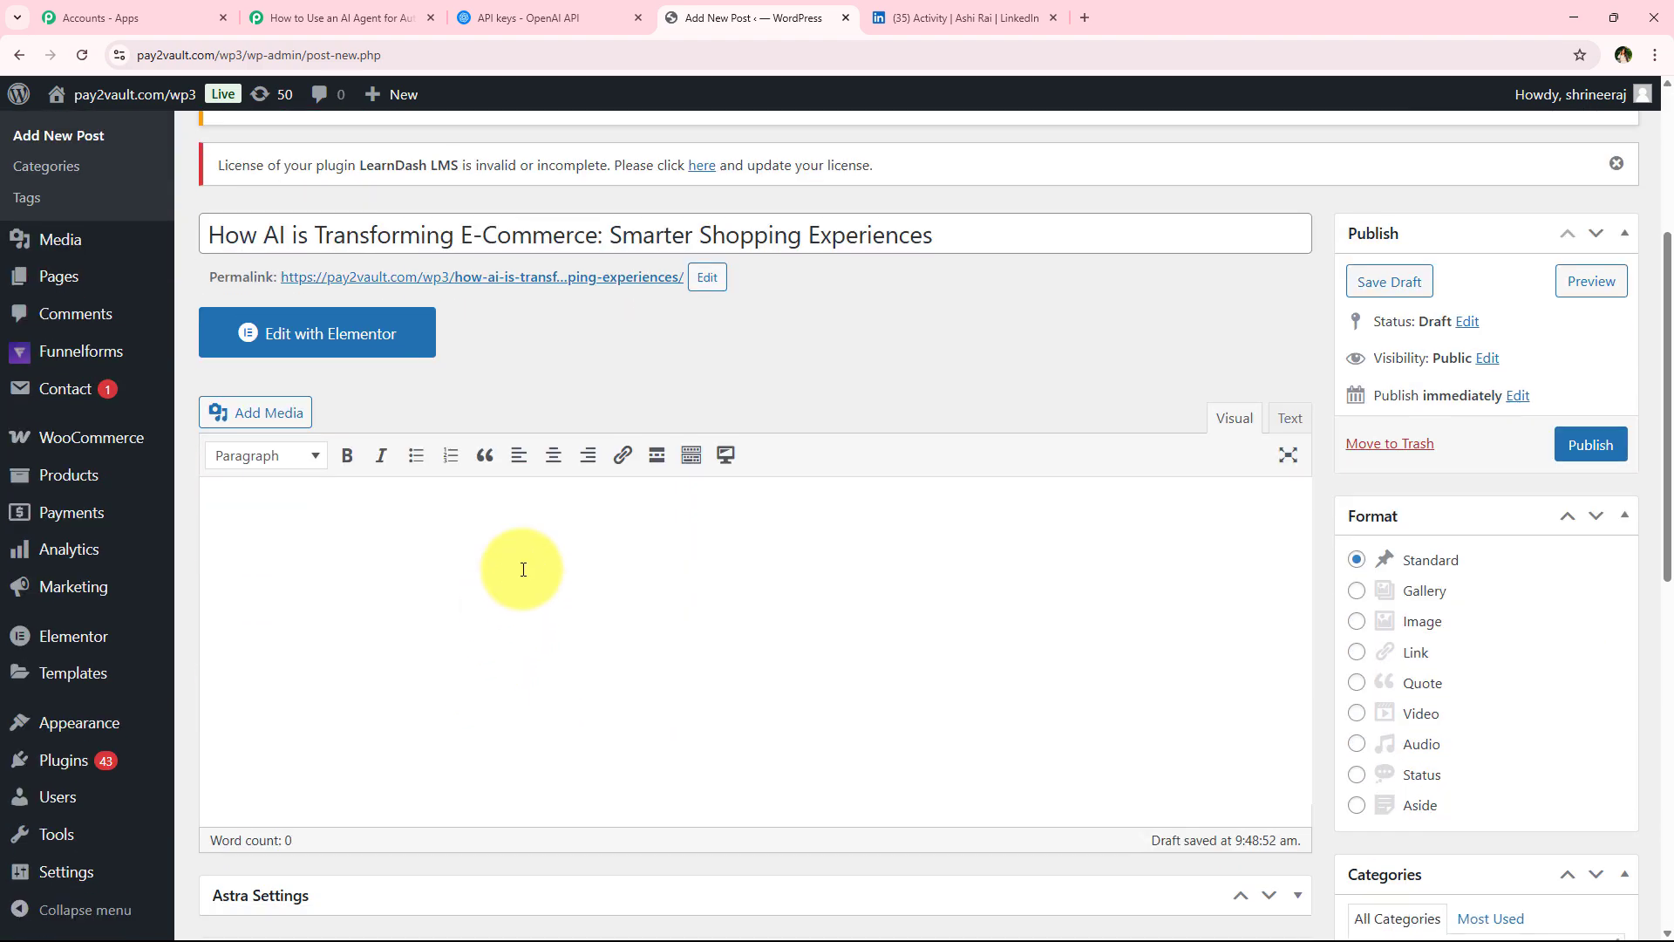
pyautogui.hotkey('ctrl', 'v')
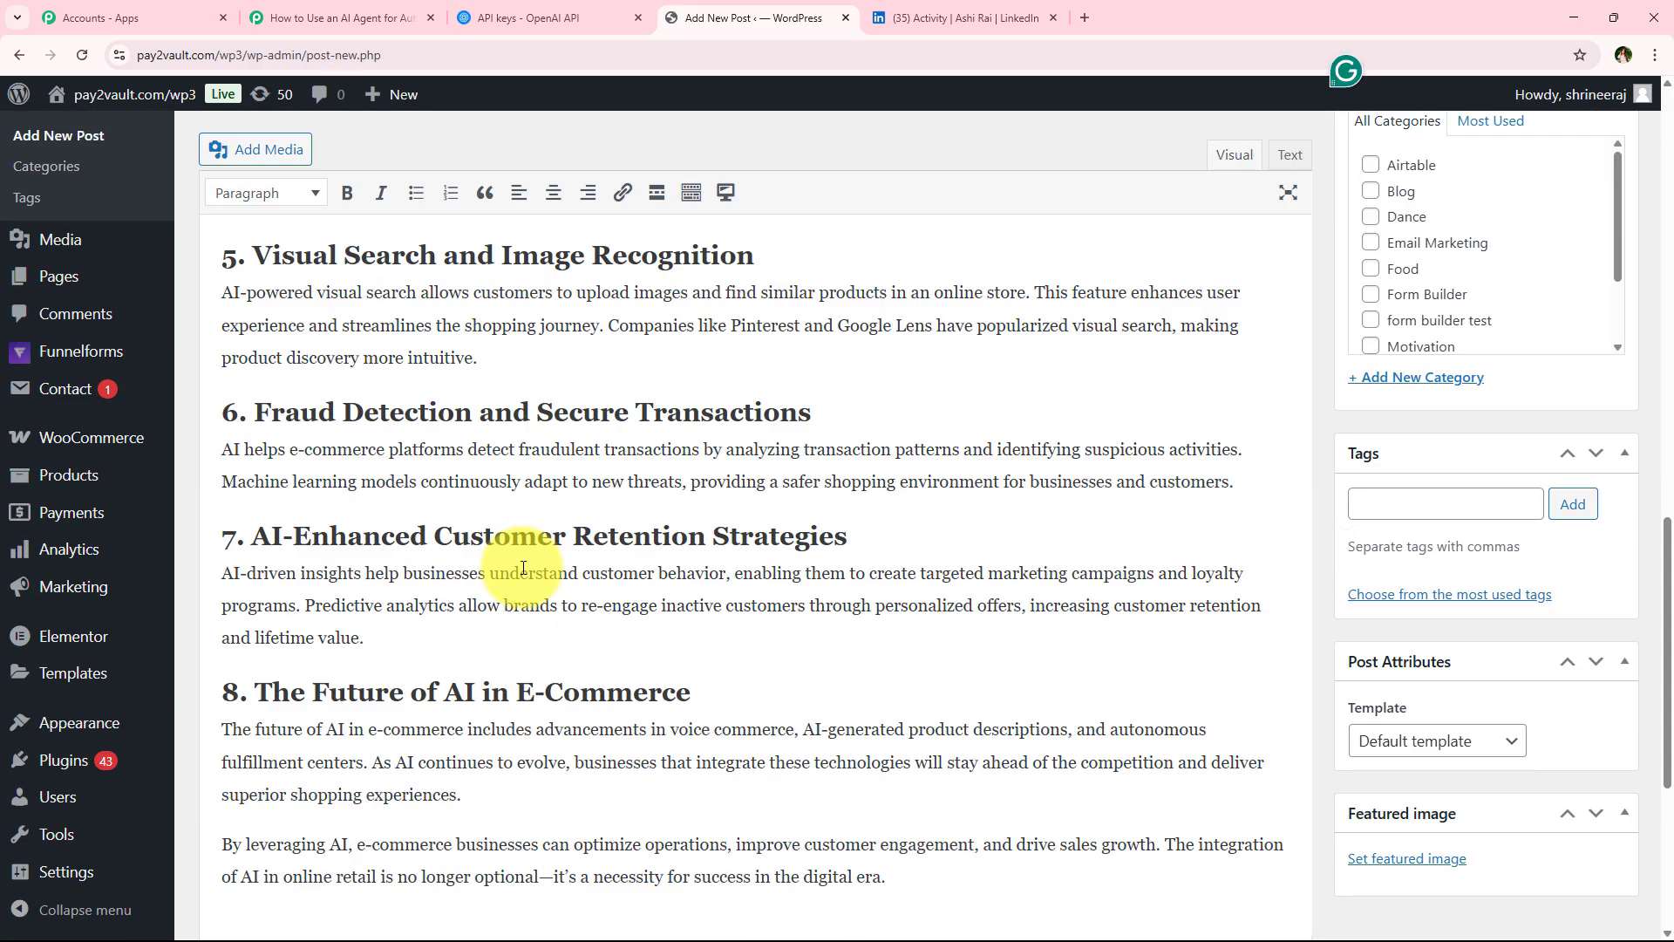
pyautogui.scroll(15, 523, 568)
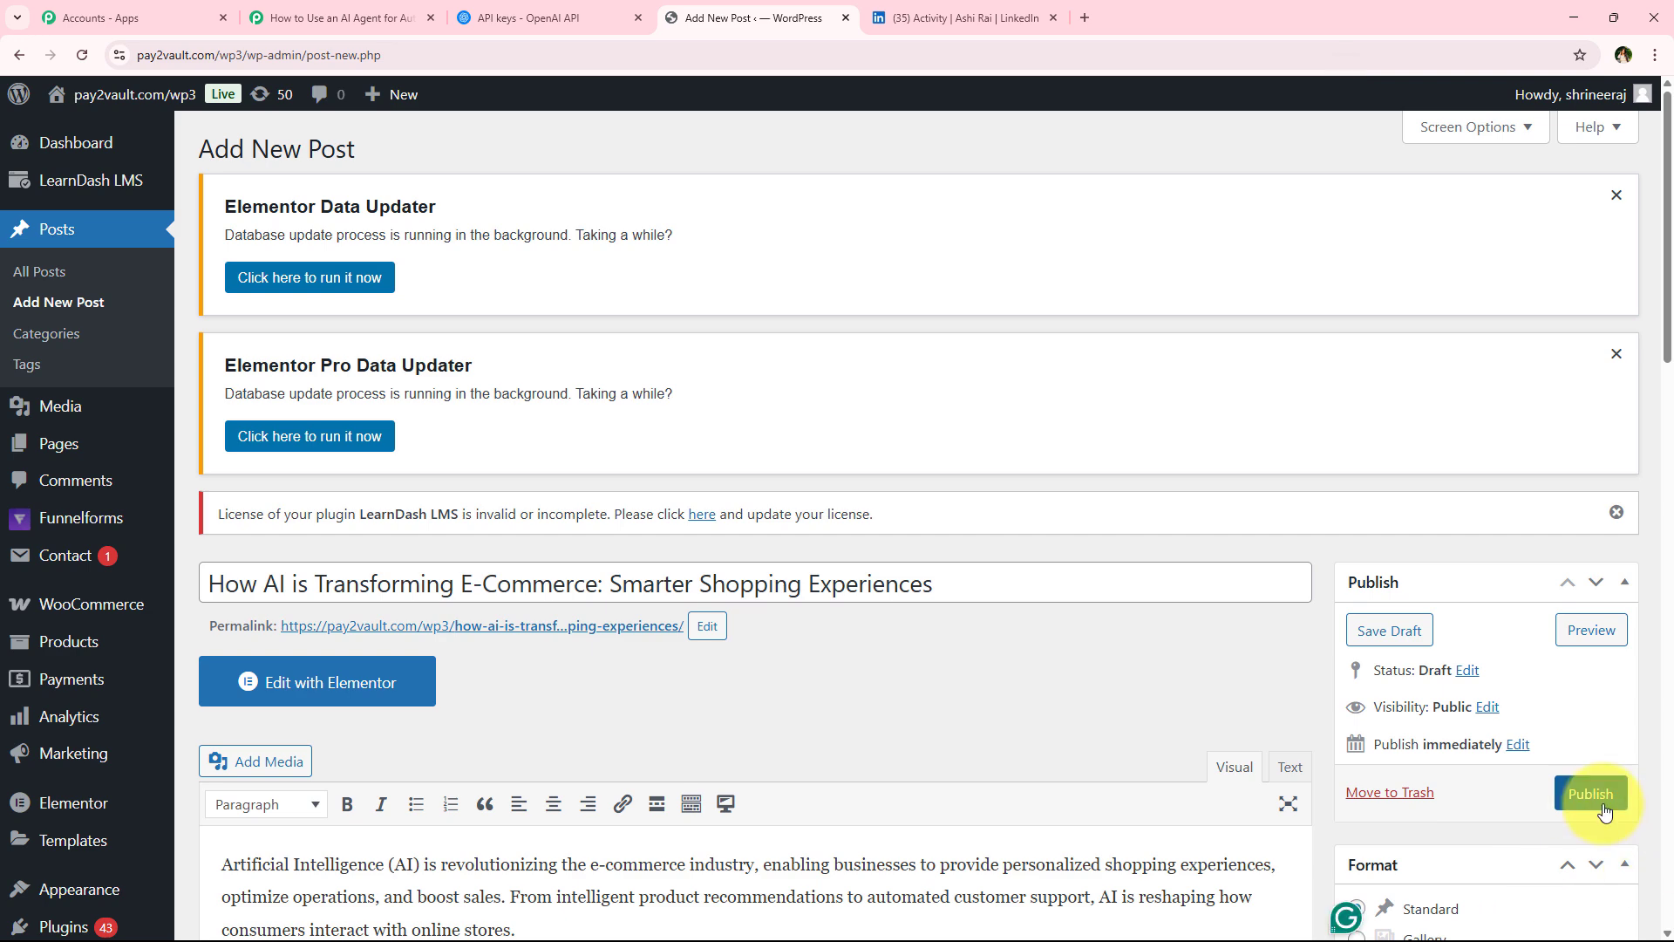
pyautogui.click(1592, 793)
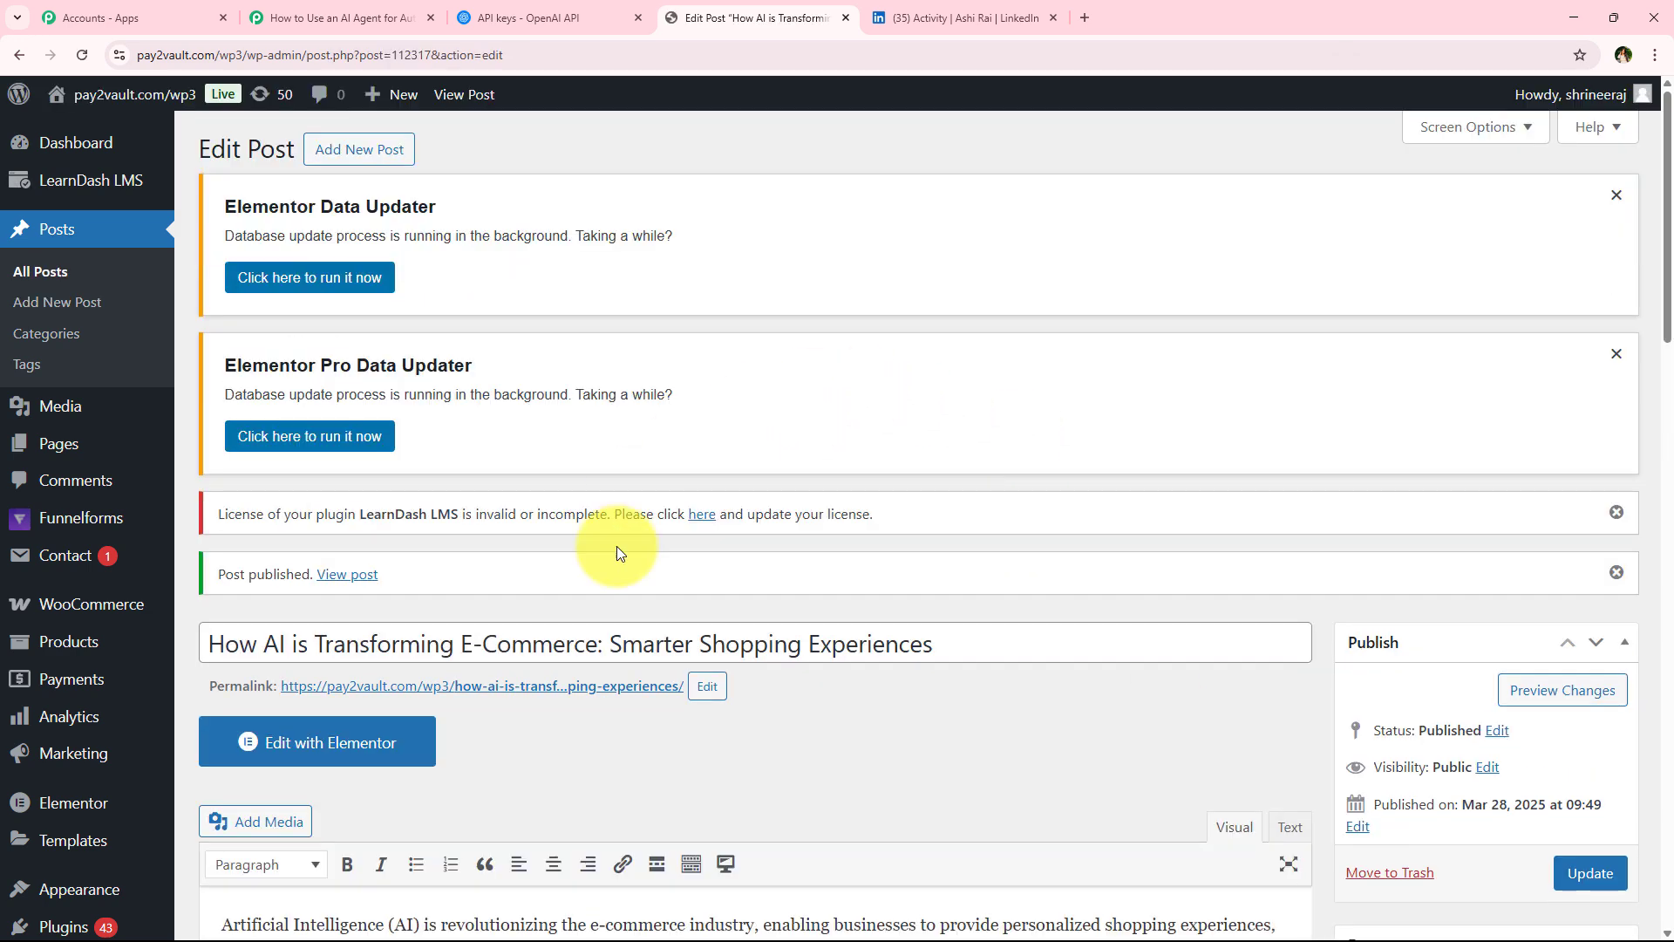
# Check the automatically shared LinkedIn post and open its View Here link to the article
pyautogui.scroll(-3, 1046, 555)
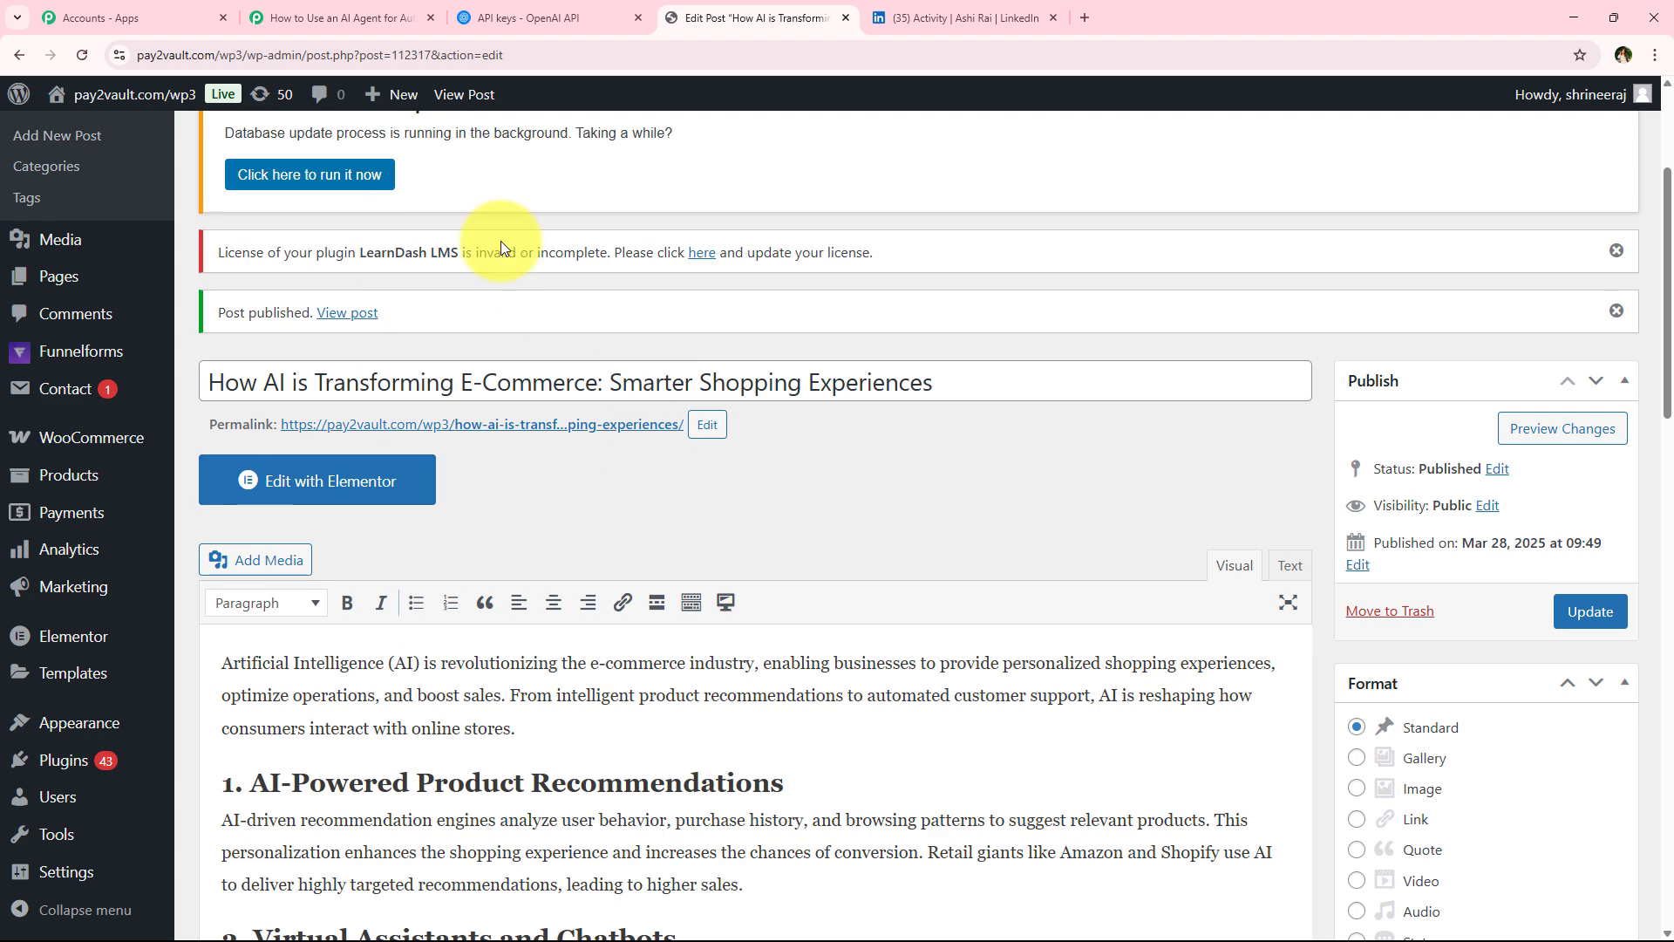
pyautogui.click(342, 17)
pyautogui.scroll(-2, 541, 579)
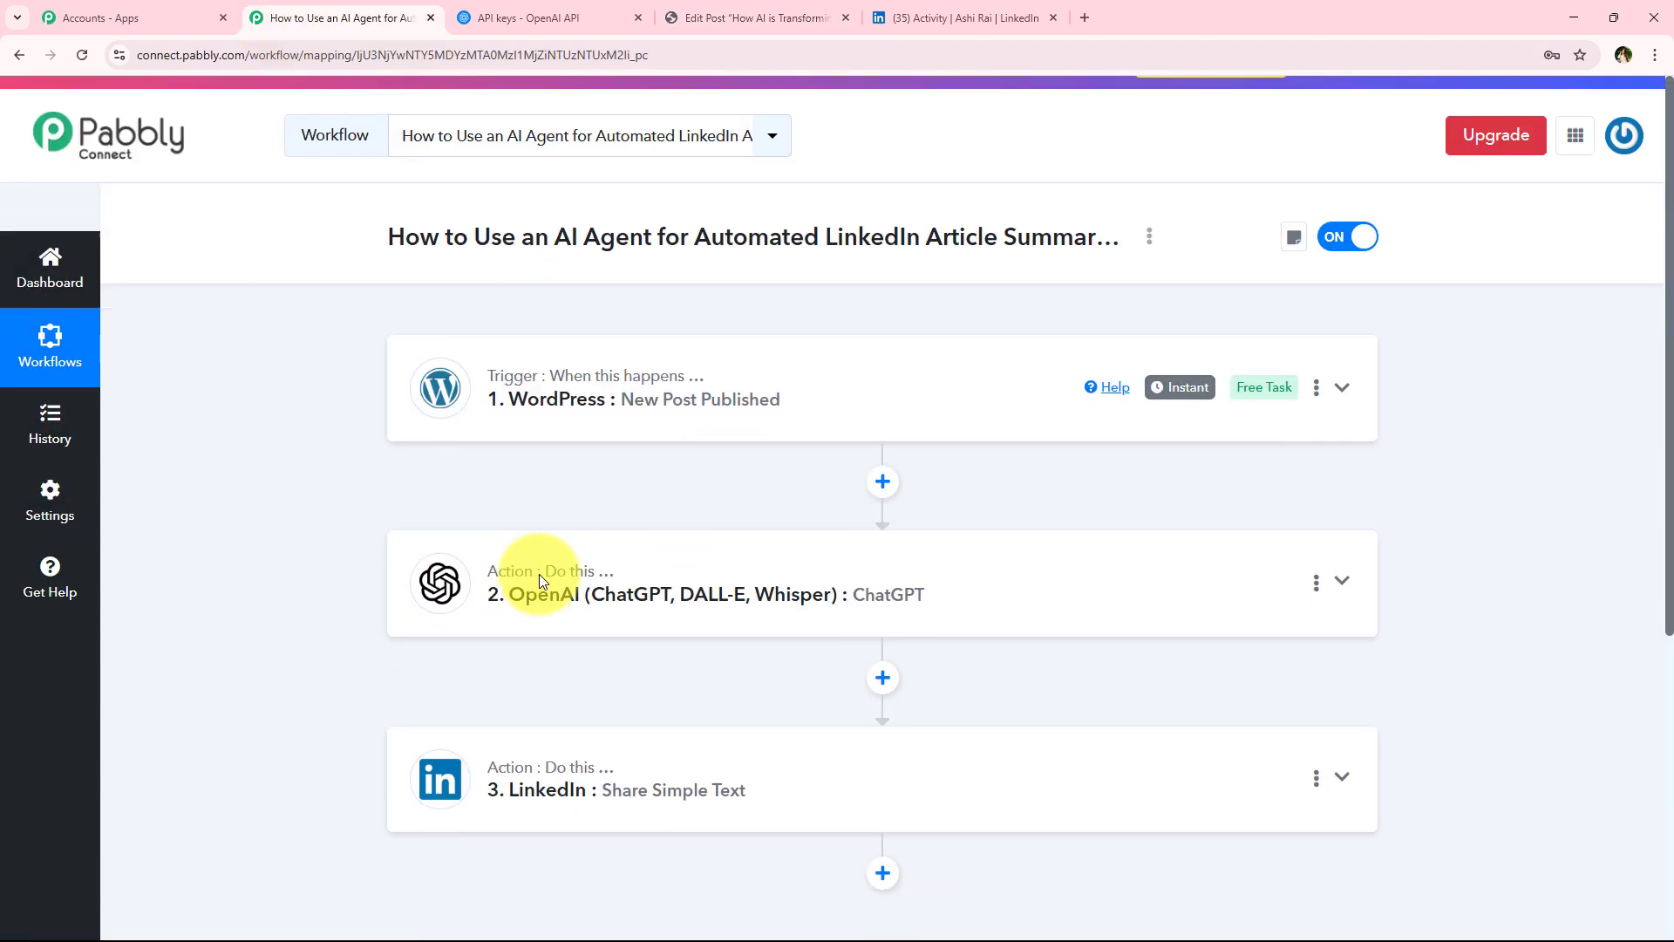
pyautogui.scroll(2, 540, 707)
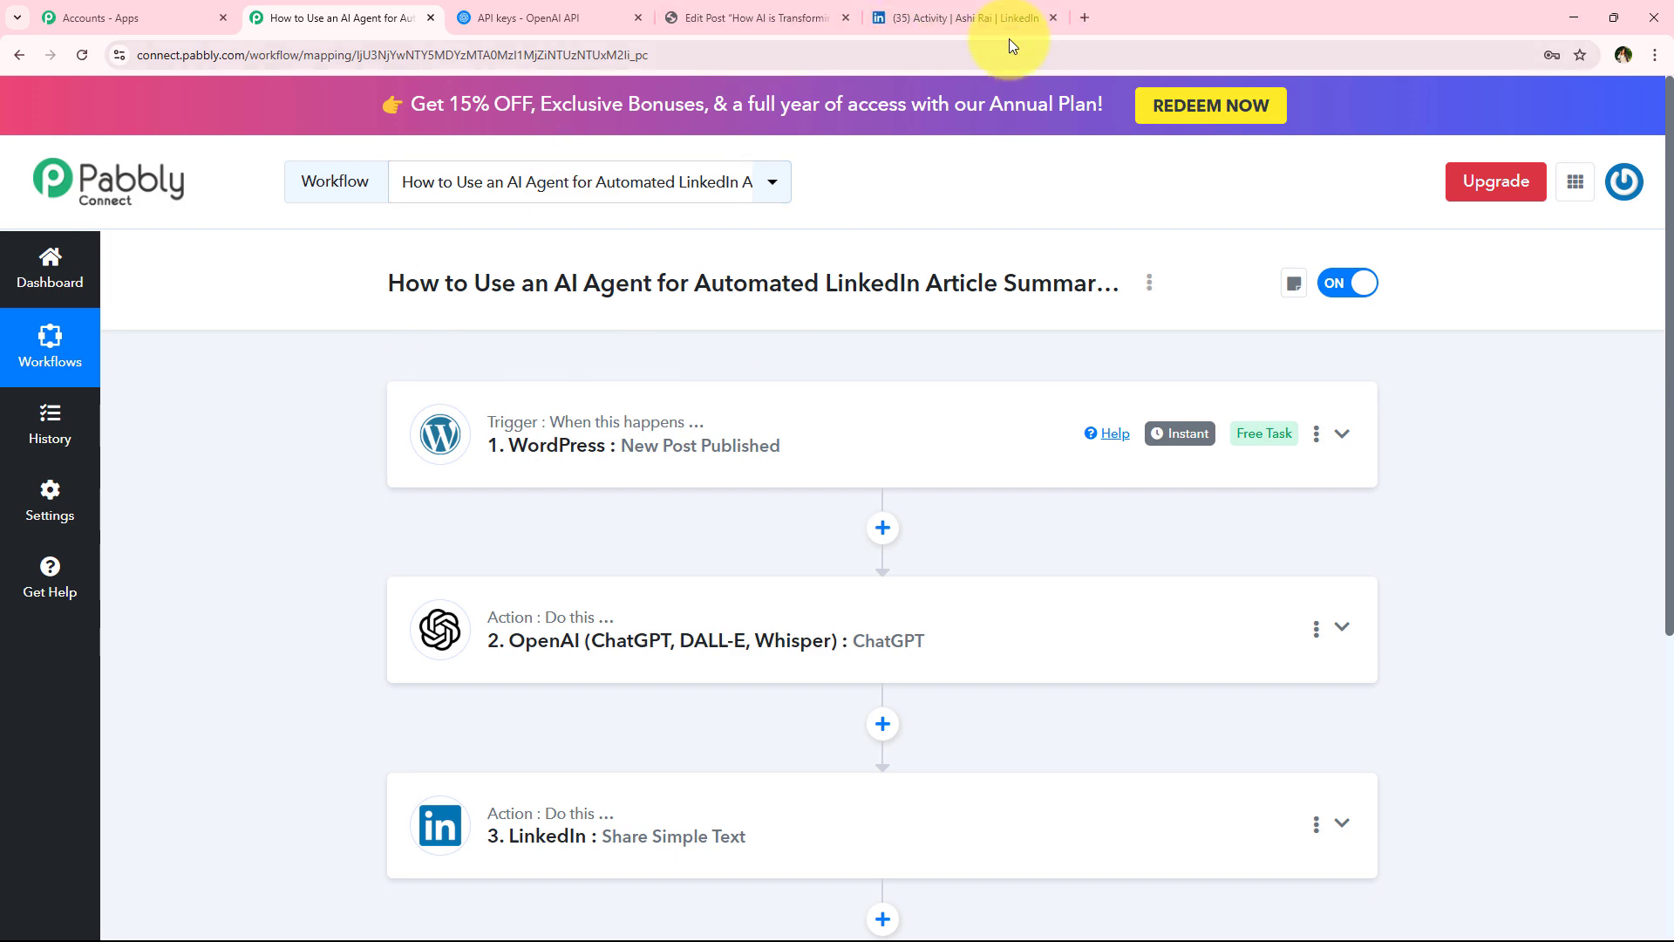
pyautogui.click(984, 10)
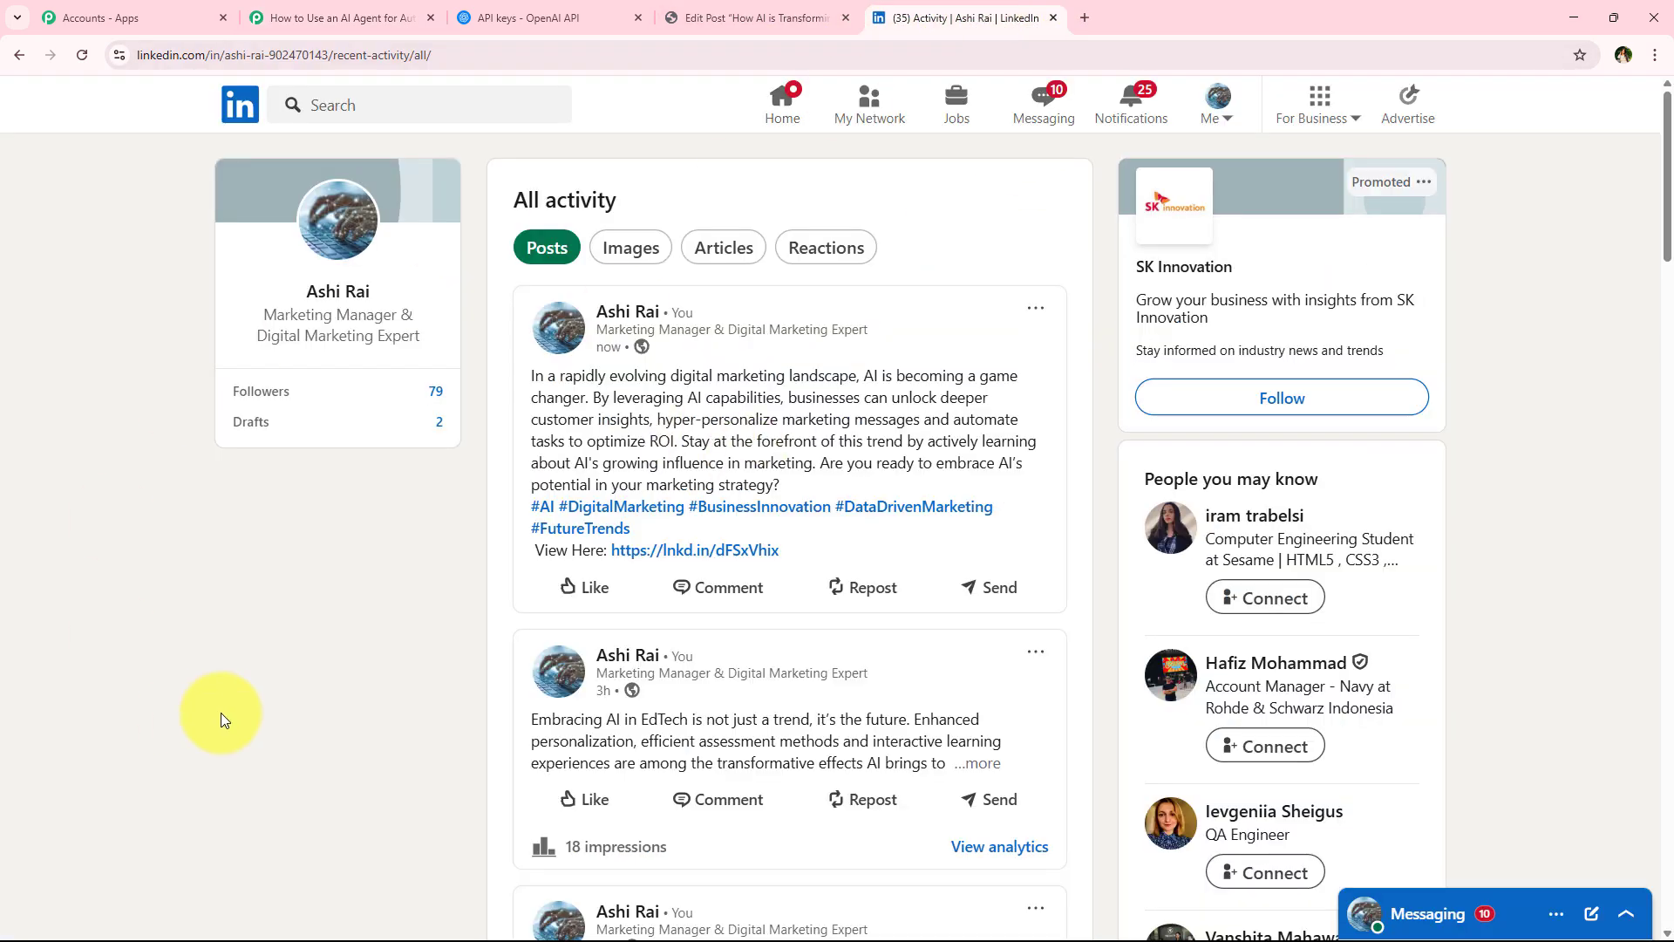
pyautogui.click(80, 57)
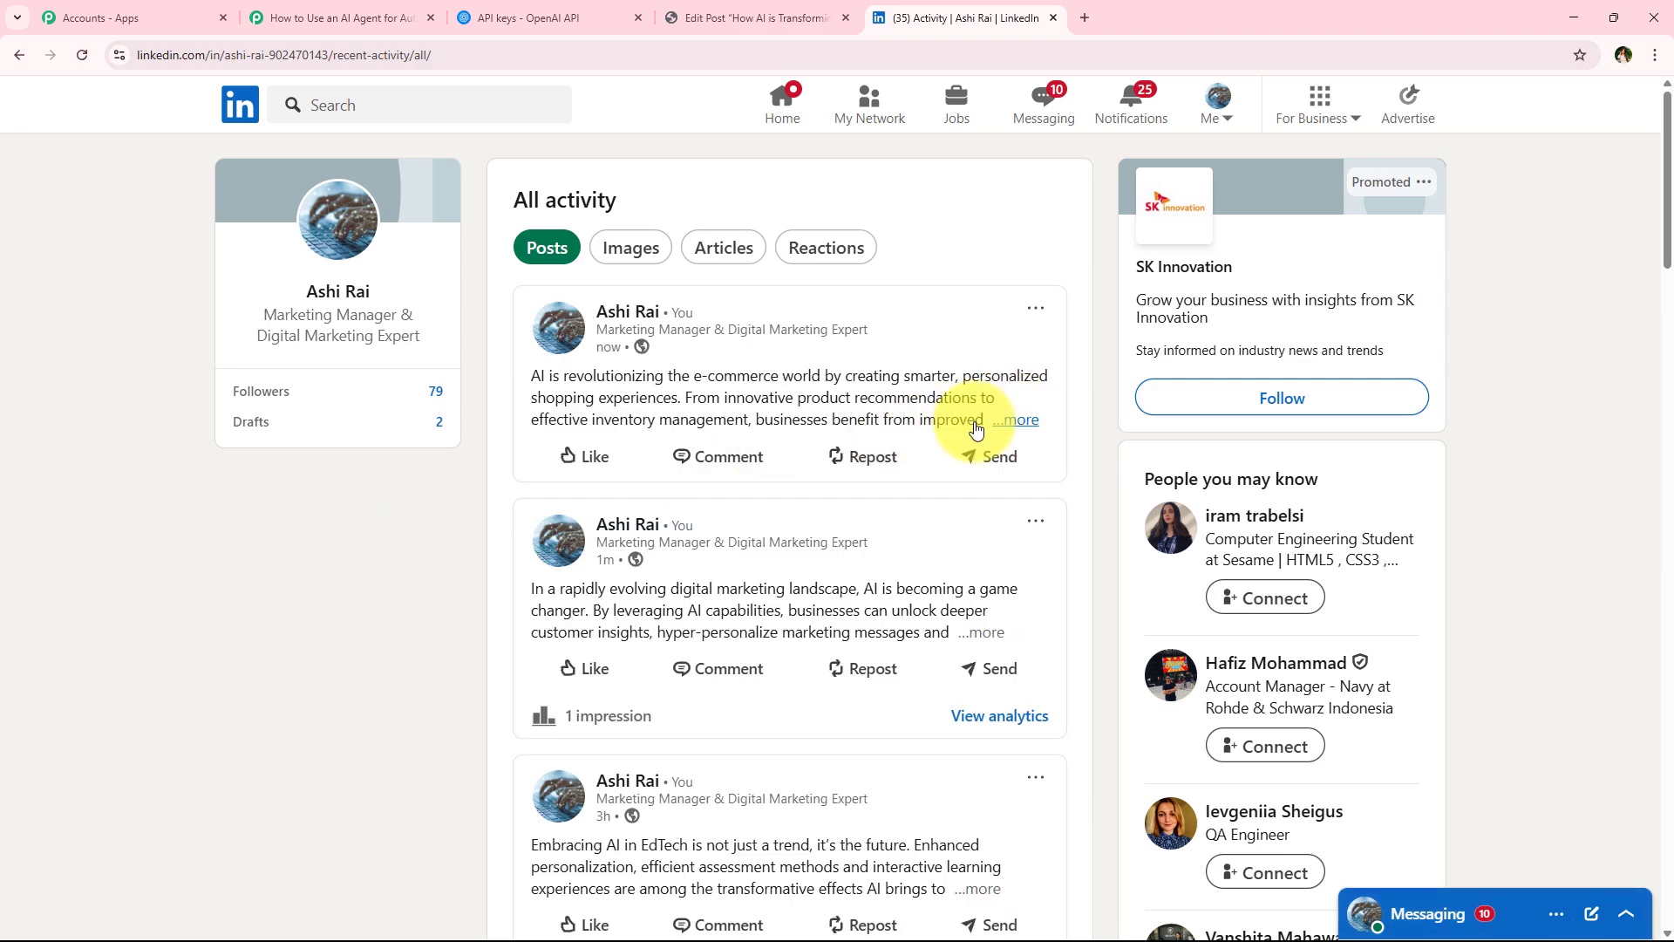
pyautogui.click(1016, 419)
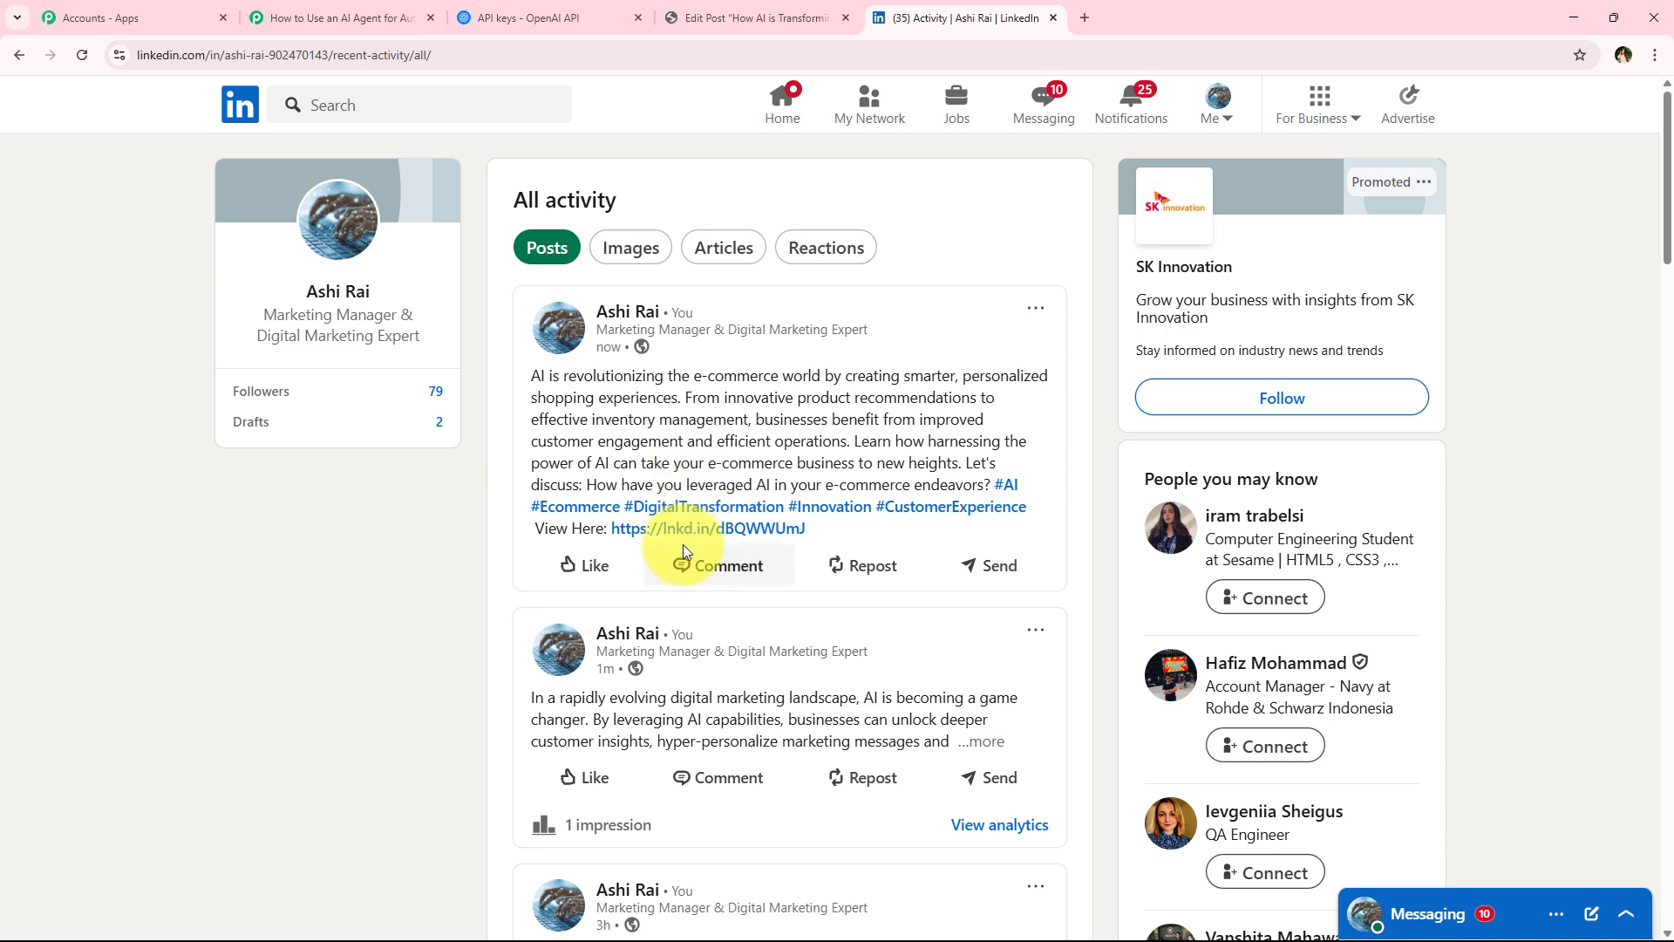
pyautogui.click(624, 530)
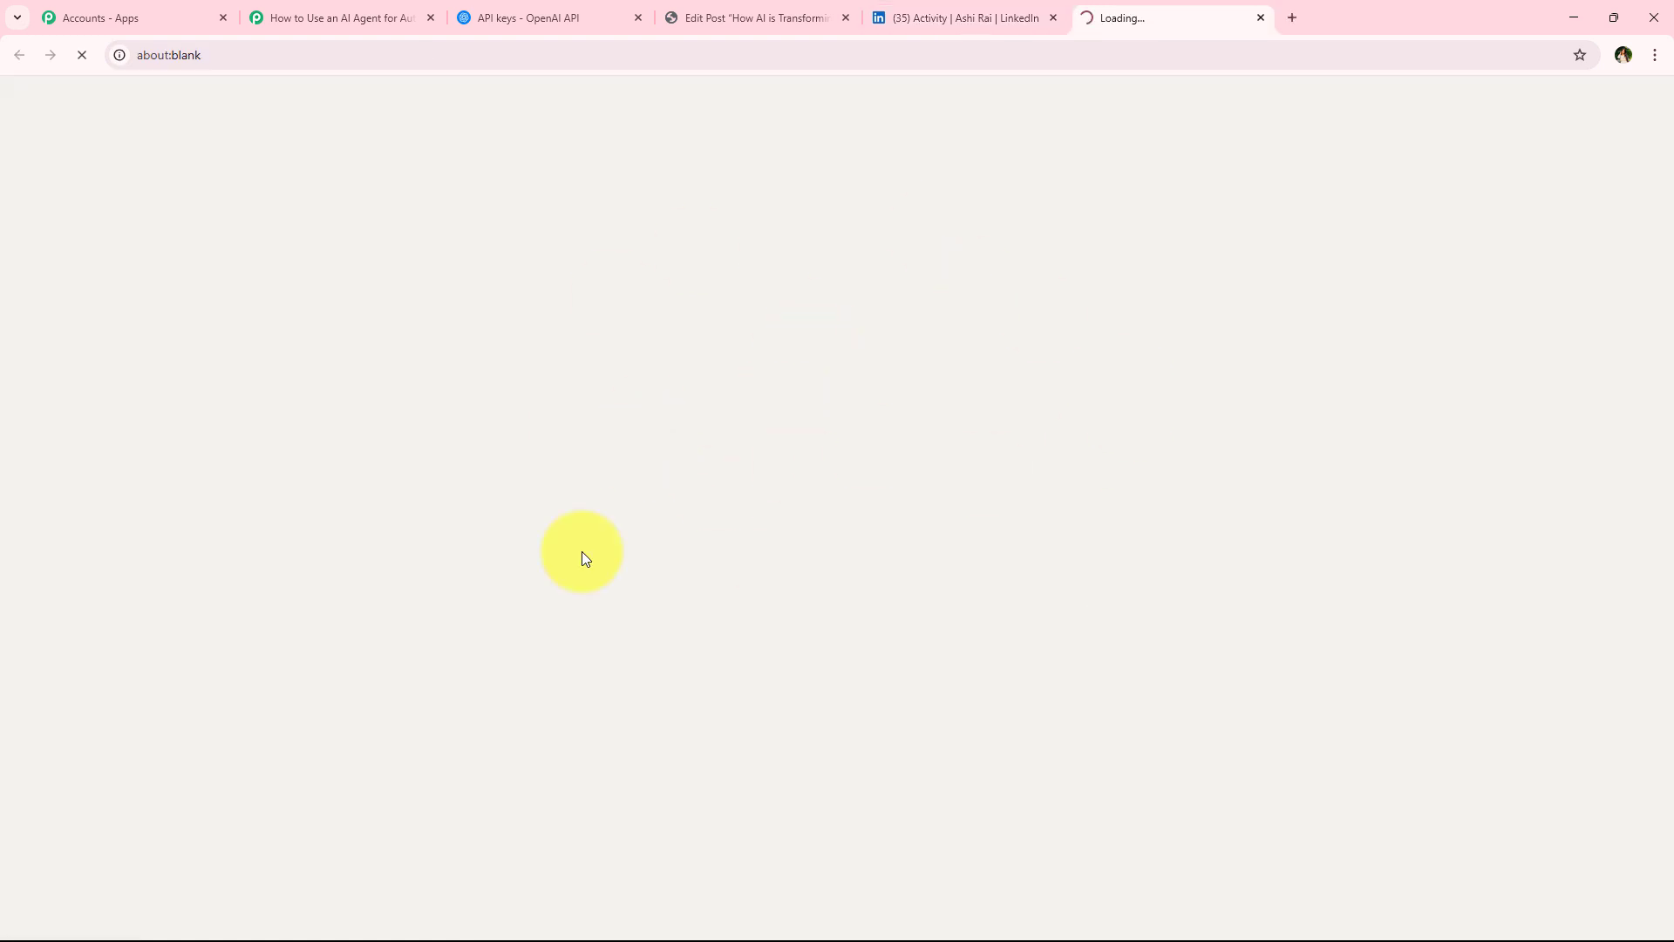
pyautogui.scroll(-4, 484, 408)
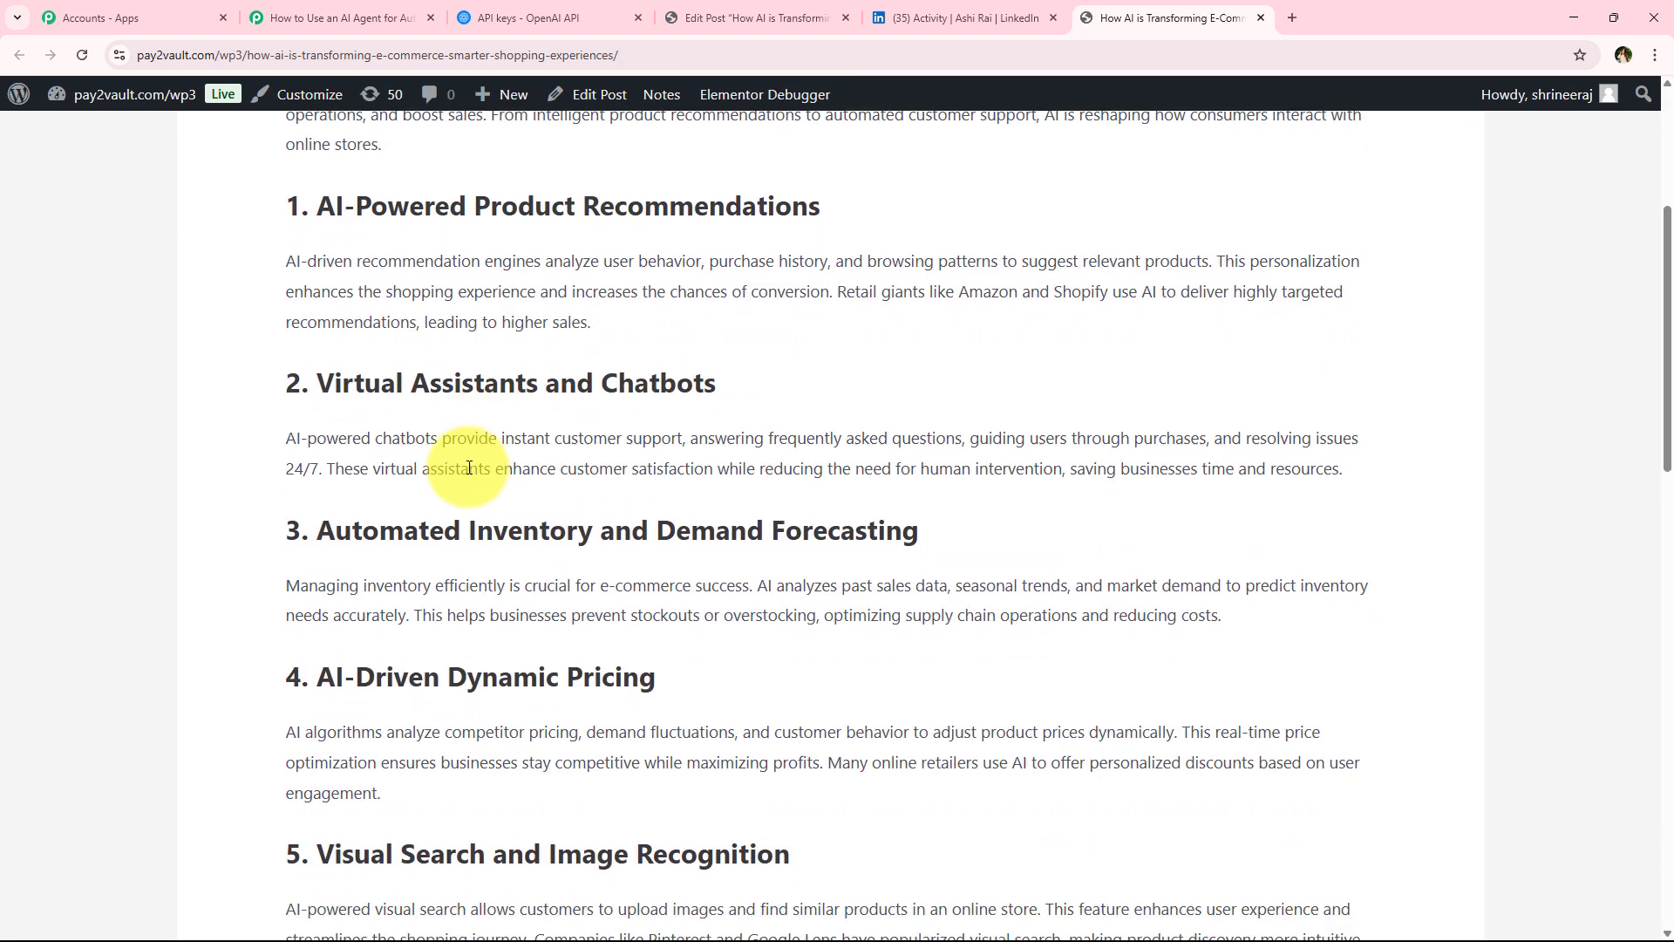
pyautogui.scroll(5, 447, 488)
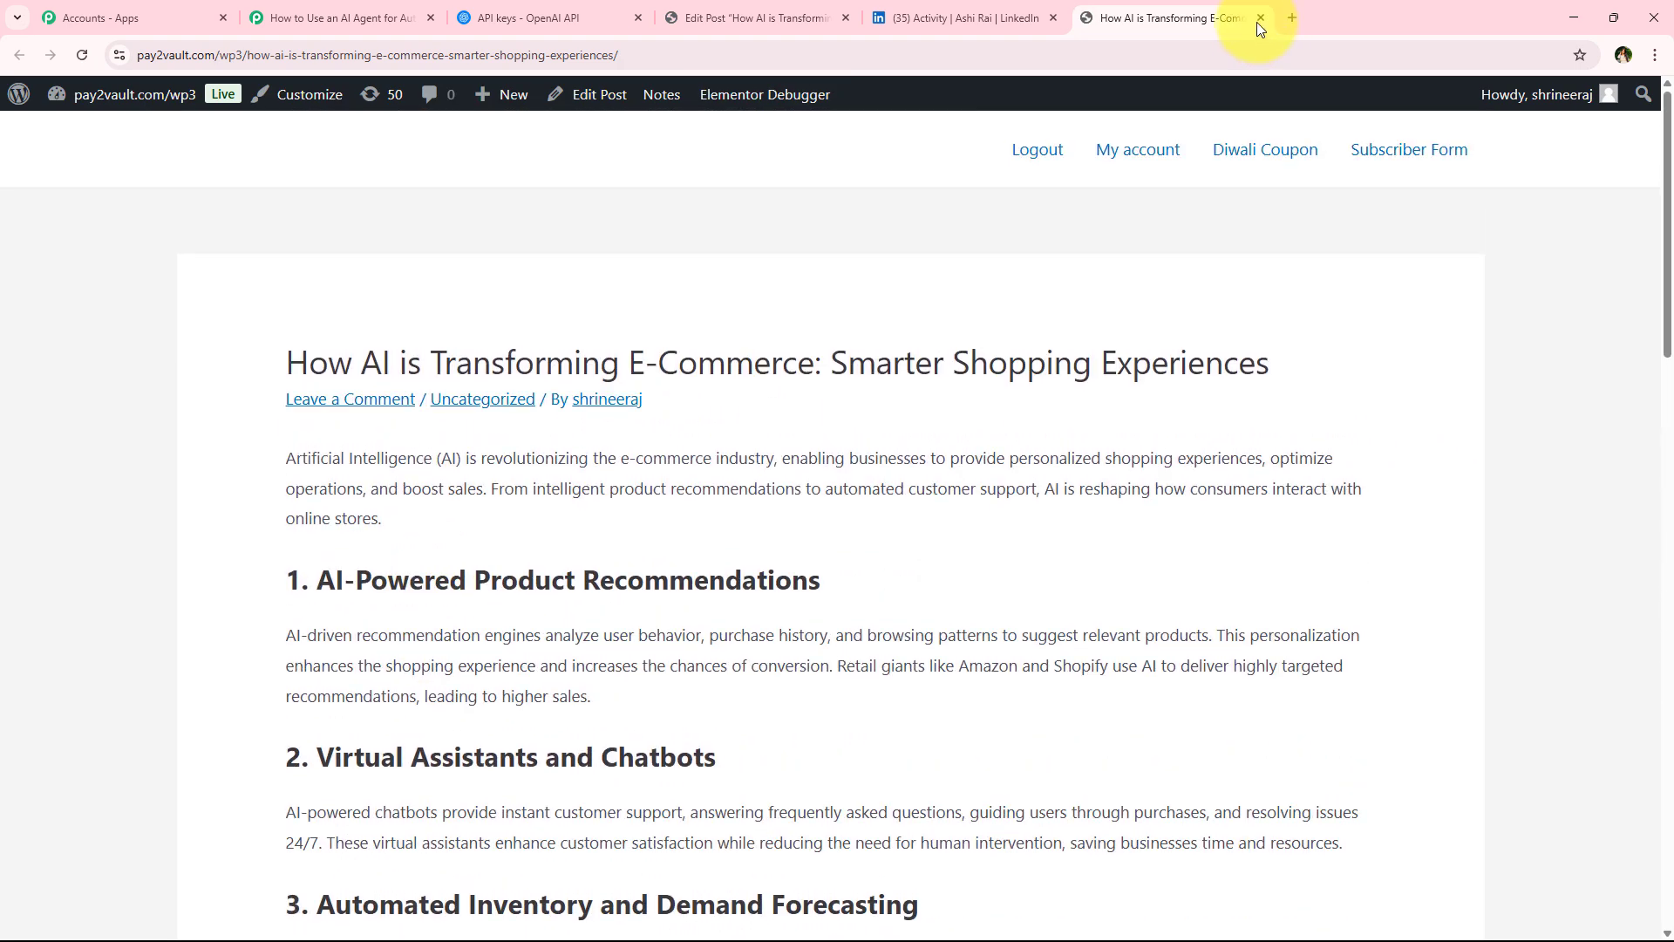
pyautogui.click(1260, 19)
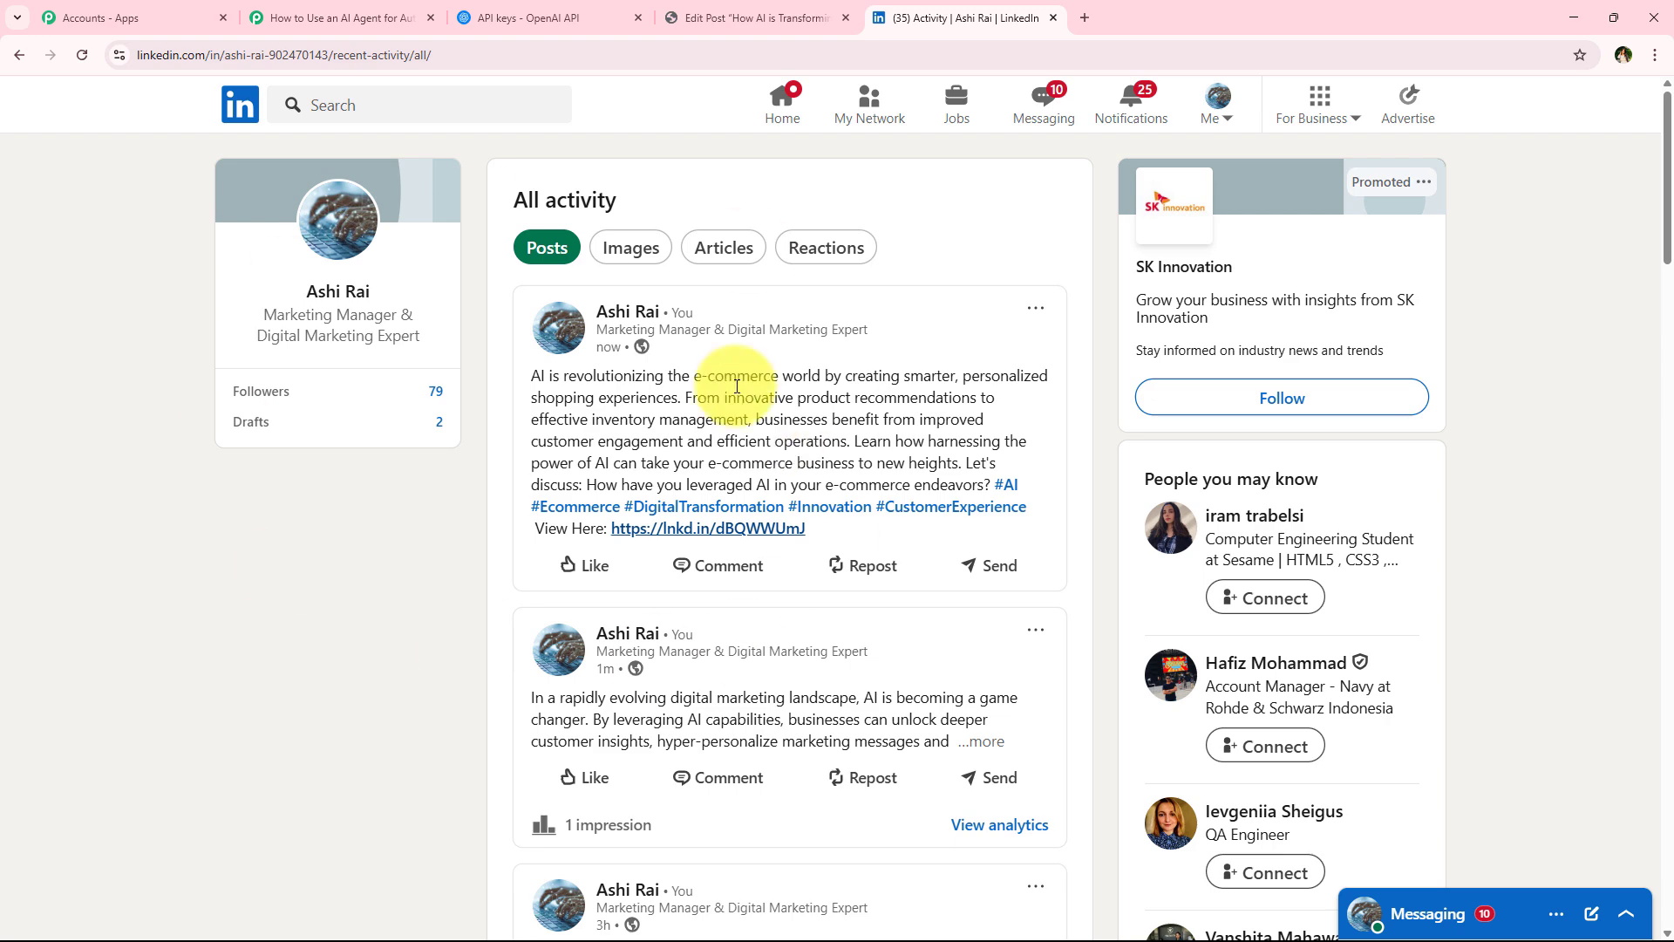
pyautogui.scroll(-3, 381, 591)
pyautogui.scroll(3, 372, 642)
pyautogui.click(335, 17)
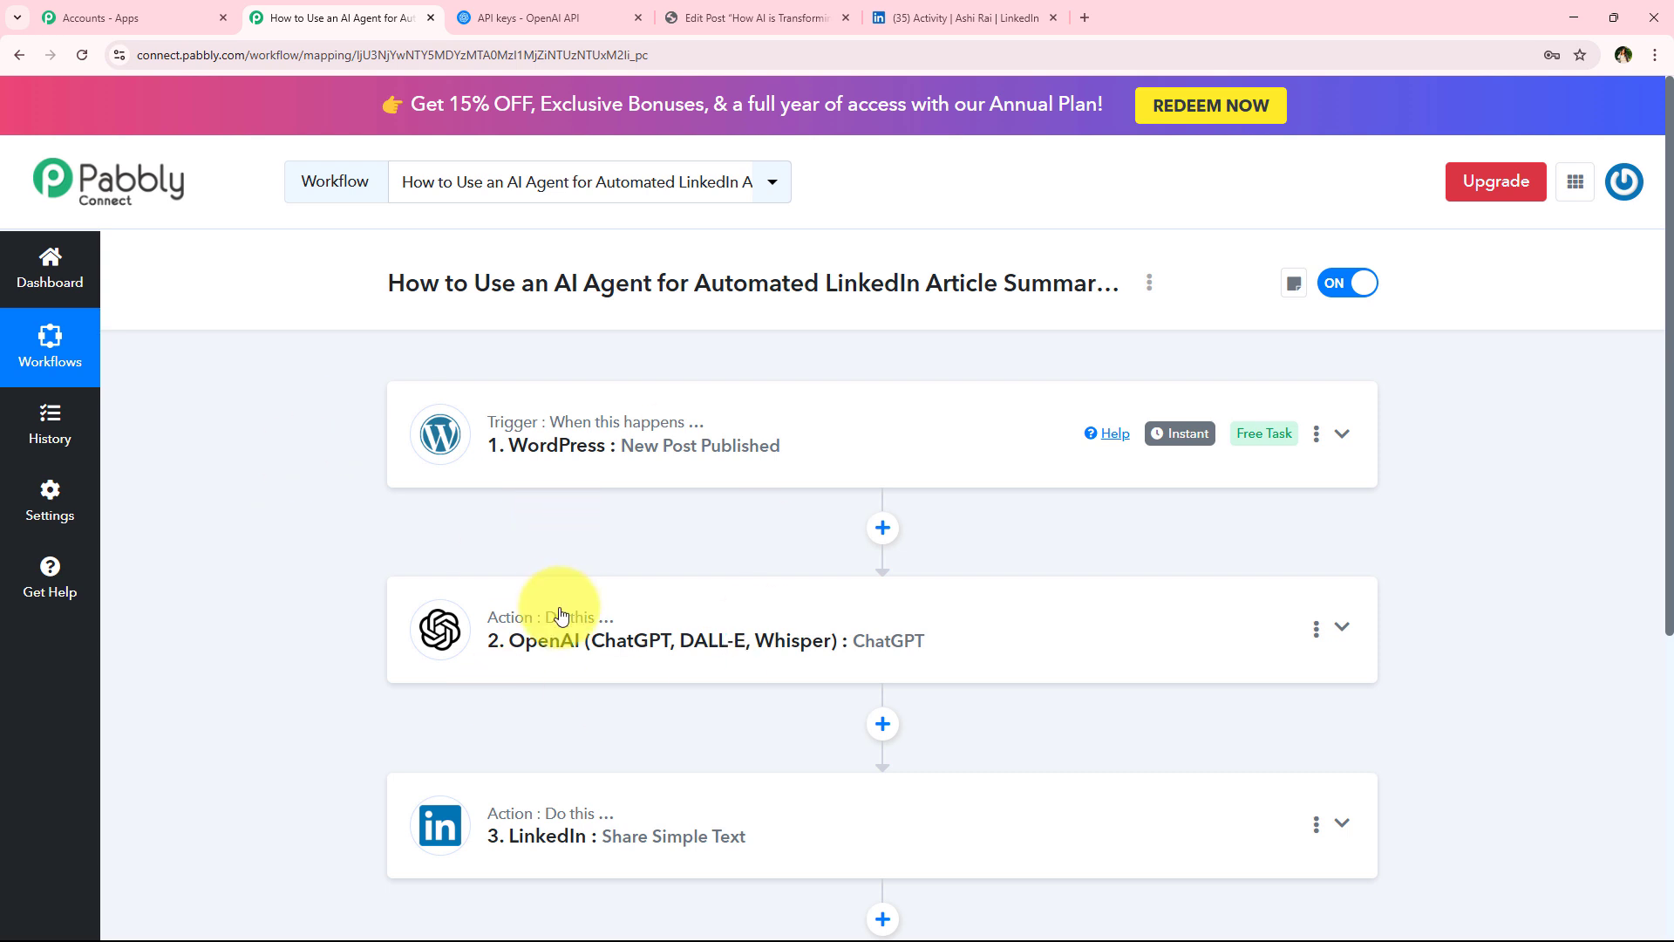
pyautogui.scroll(-2, 342, 703)
pyautogui.scroll(2, 342, 703)
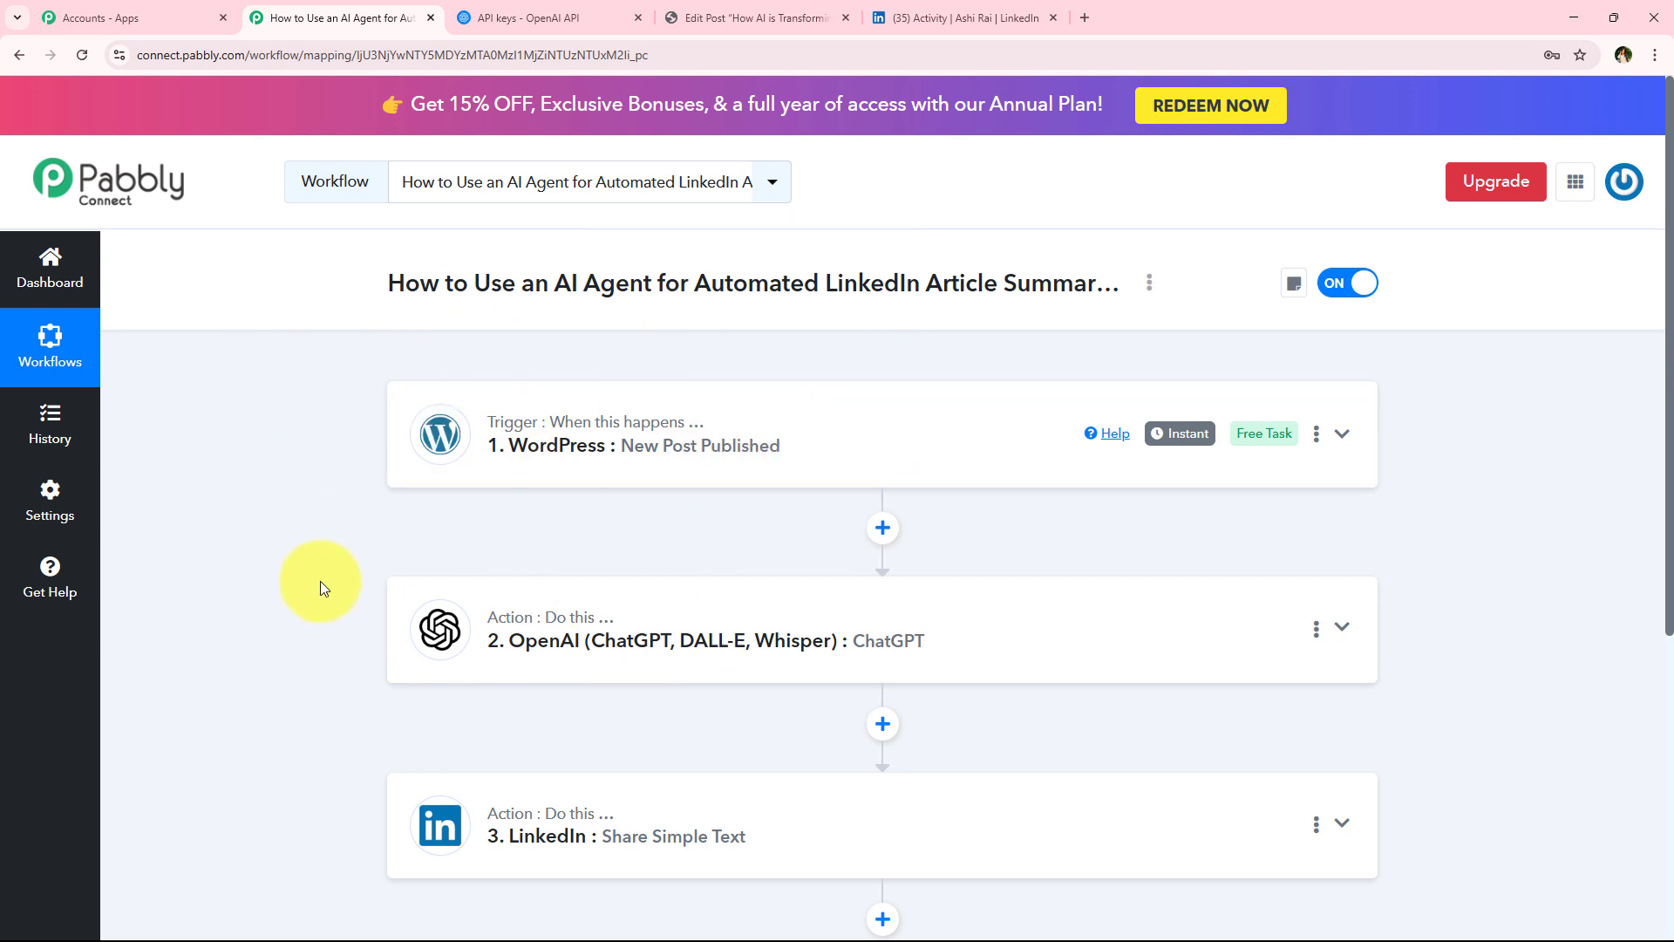
pyautogui.scroll(-2, 313, 757)
pyautogui.scroll(2, 281, 624)
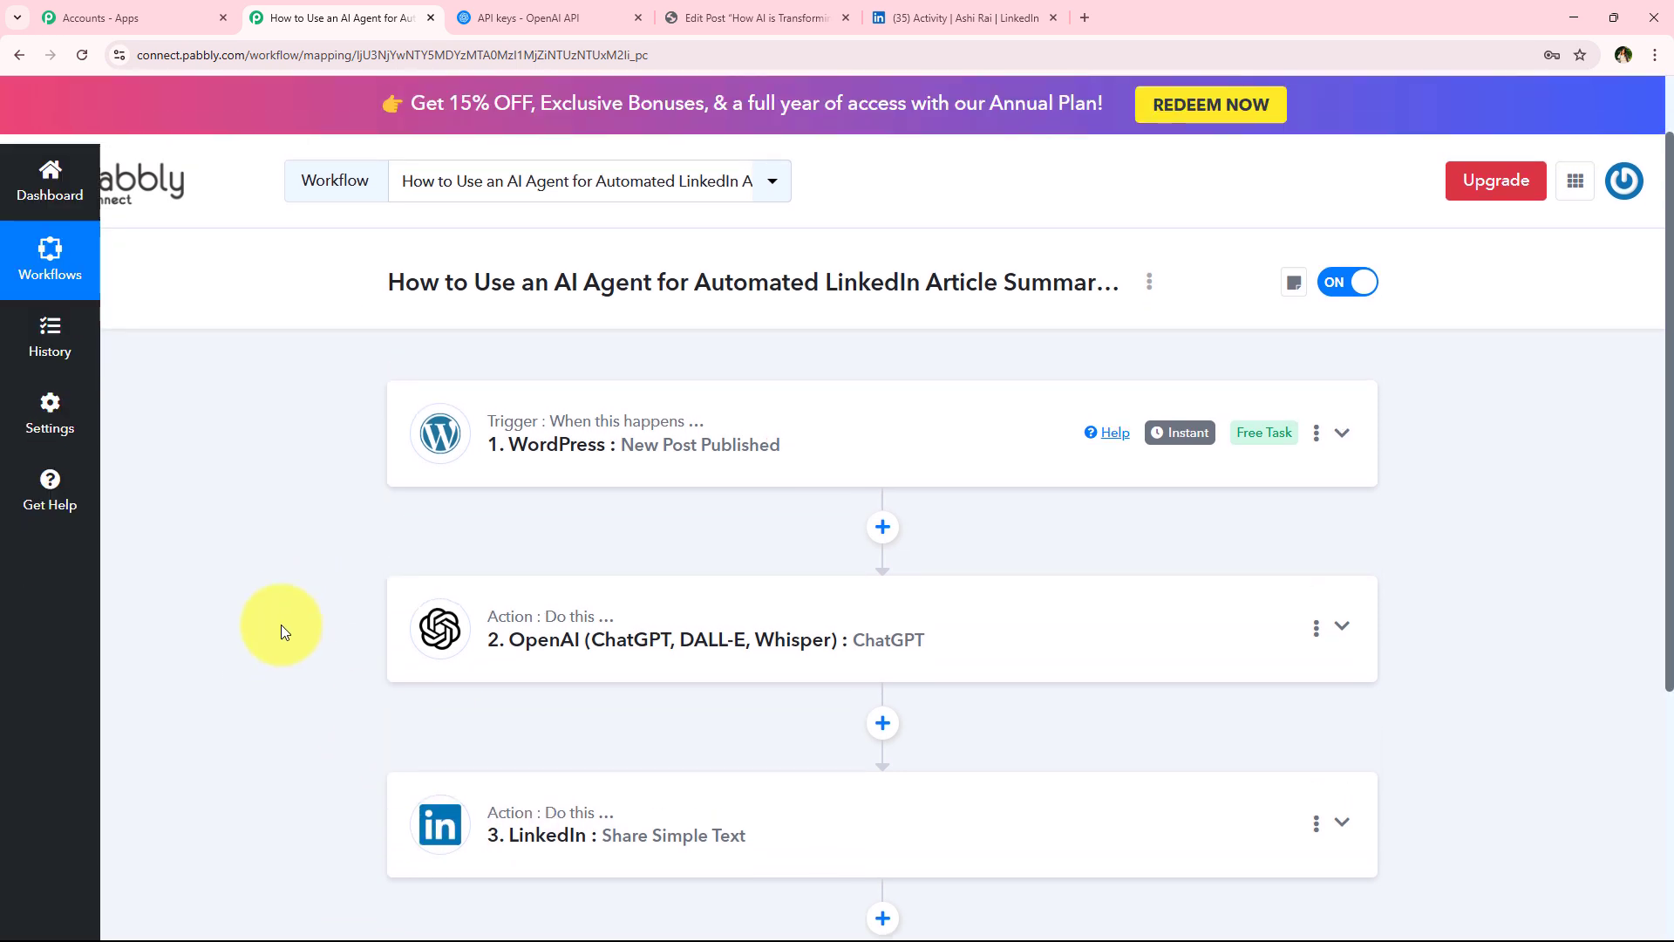